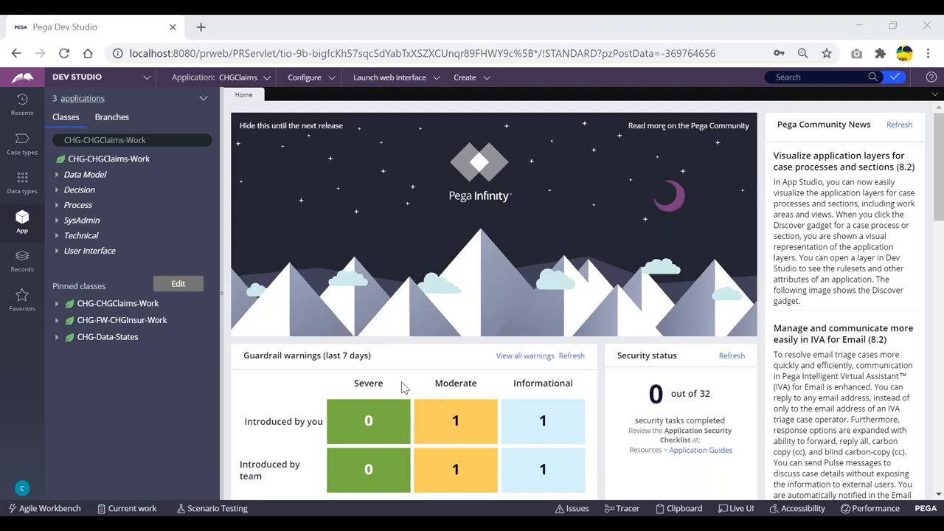
Switch to the open Notepad notes and add the lines "DExpr", "D consta" and "Onchange" below the existing text.
key(alt+Tab)
scroll(444, 378, down, 3)
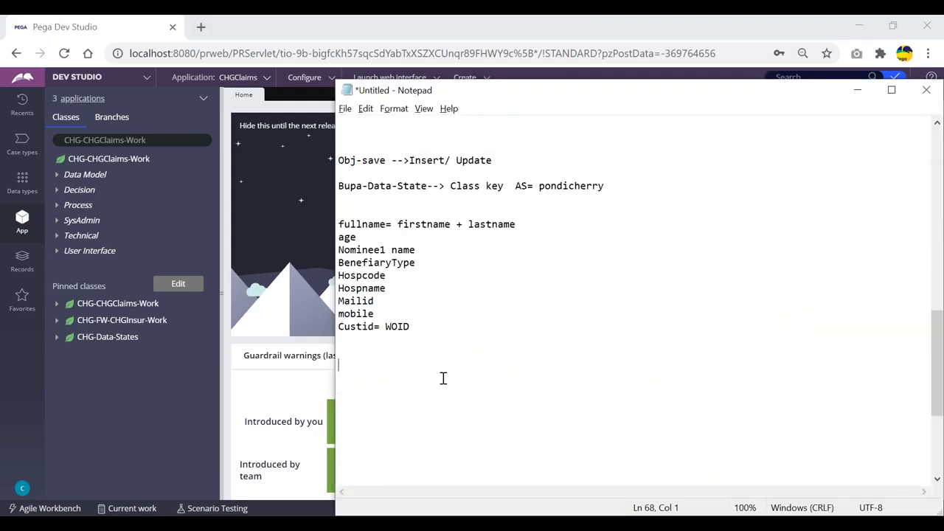
key(Return)
text(DExpr)
key(Return)
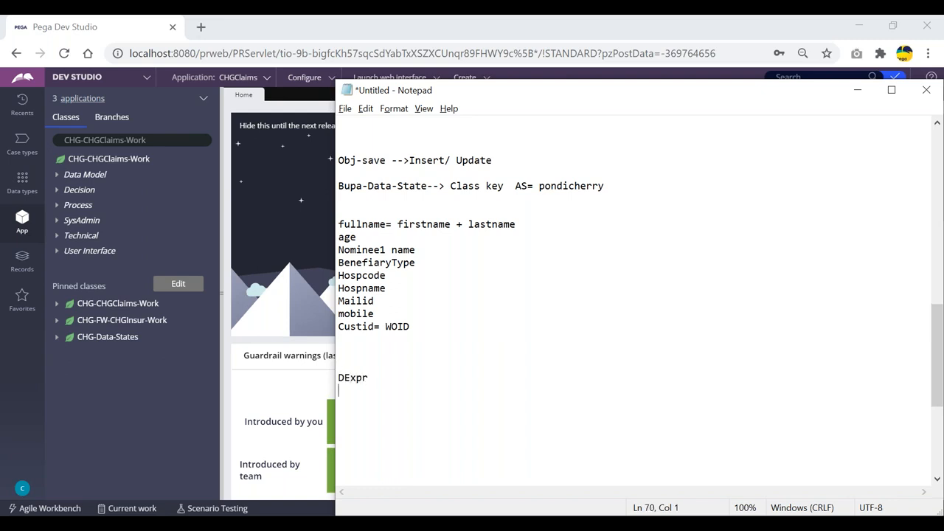
text(D consta)
key(Return)
text(Onchange)
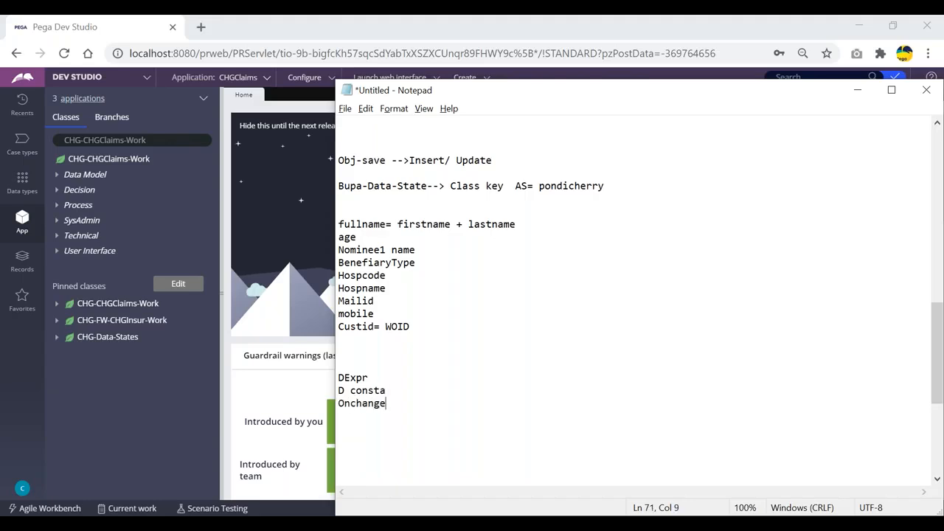
Add the lines "Trigger" and "index" below Onchange, separated from the first three entries by a blank line.
key(Return)
text(Trif)
key(BackSpace)
text(gger)
key(Return)
text(inder)
key(BackSpace)
text(x)
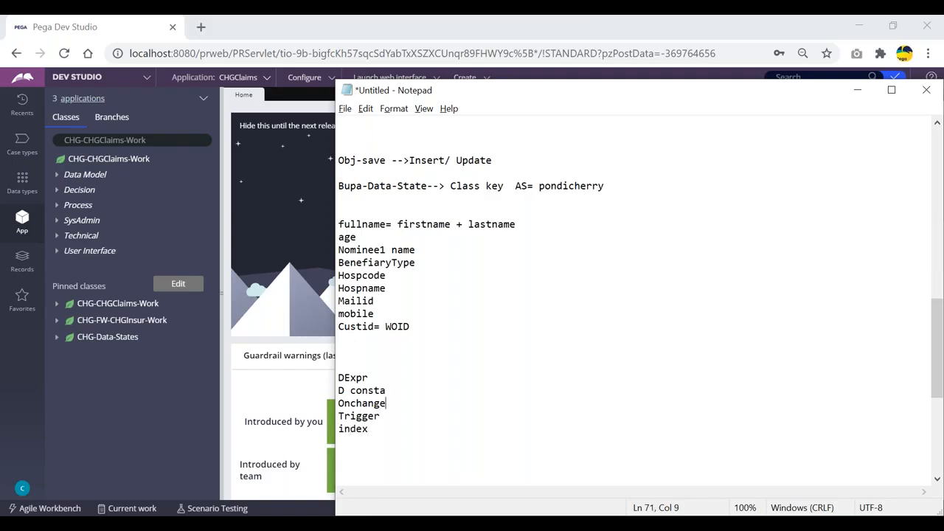
key(Return)
scroll(411, 320, down, 4)
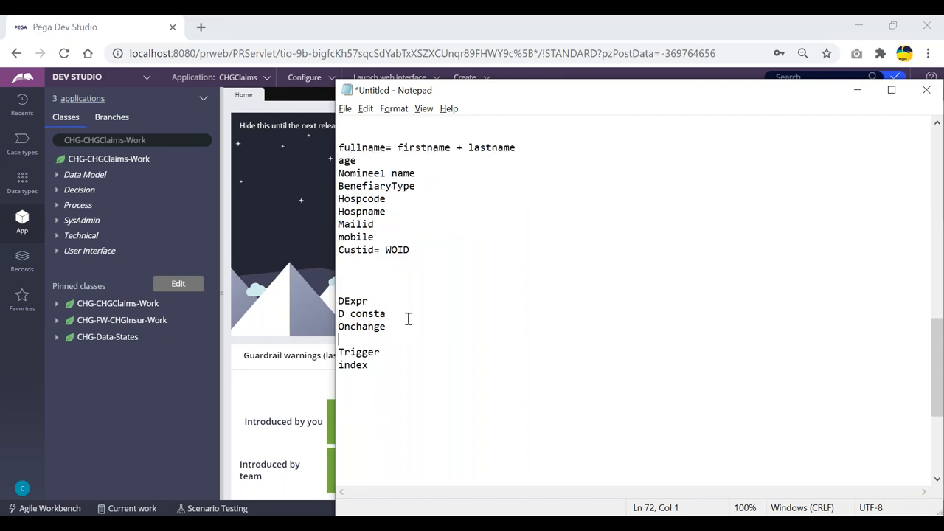
Go through the declarative rule types in the notes, highlighting the DExpr, D consta and Onchange group and the Trigger and index group.
drag(391, 251, 316, 225)
click(428, 234)
drag(392, 251, 325, 225)
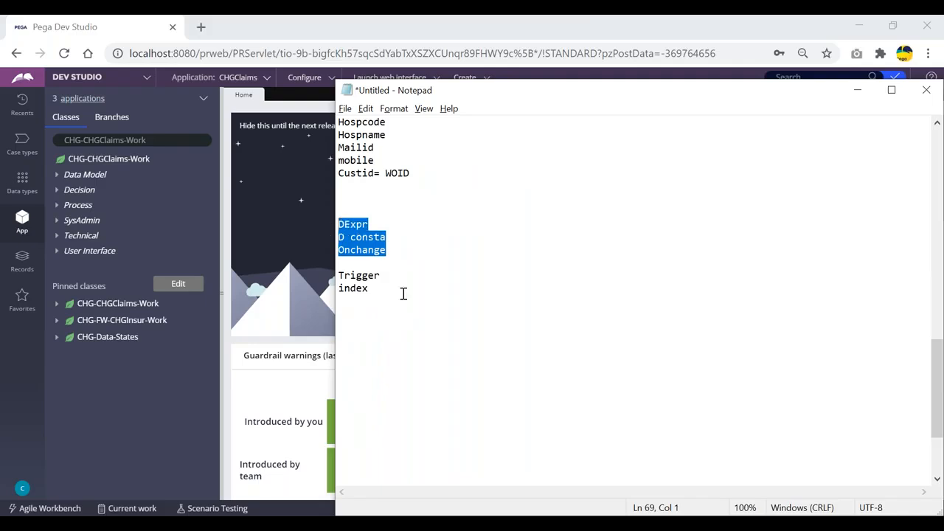
drag(368, 289, 338, 275)
click(400, 282)
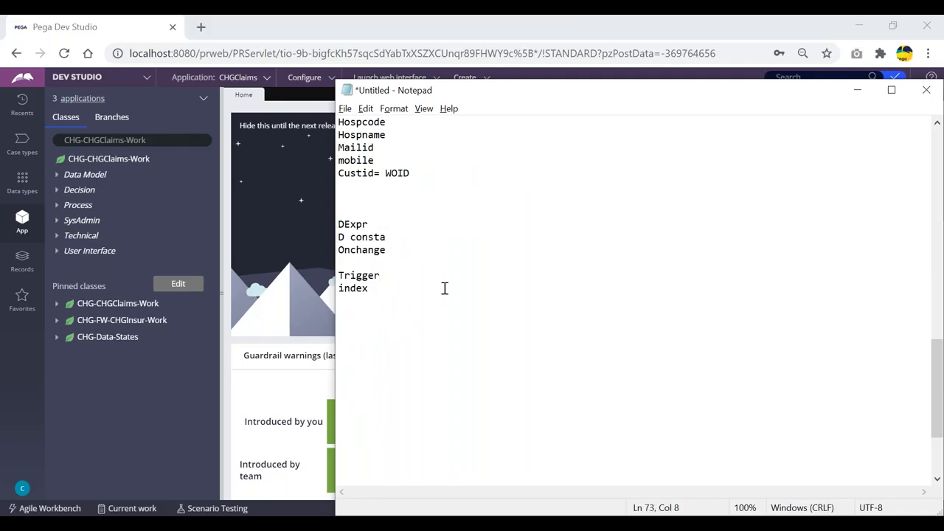
scroll(445, 288, down, 2)
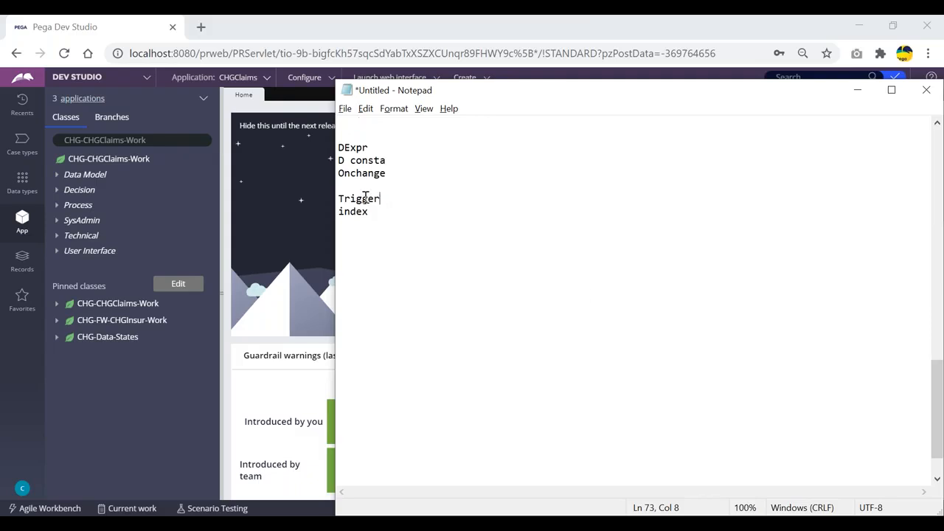
drag(372, 212, 327, 197)
click(443, 198)
click(346, 148)
double_click(346, 148)
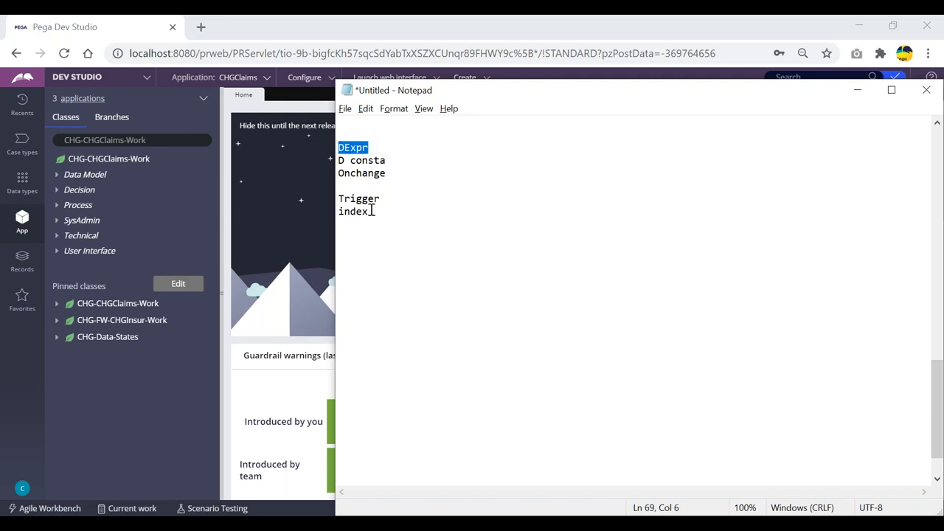
drag(376, 212, 327, 197)
click(407, 204)
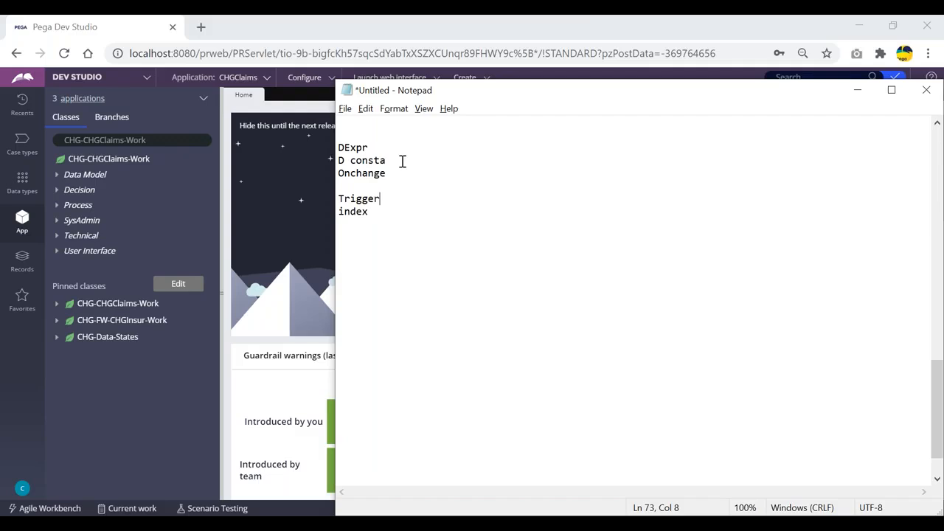
click(363, 138)
double_click(351, 148)
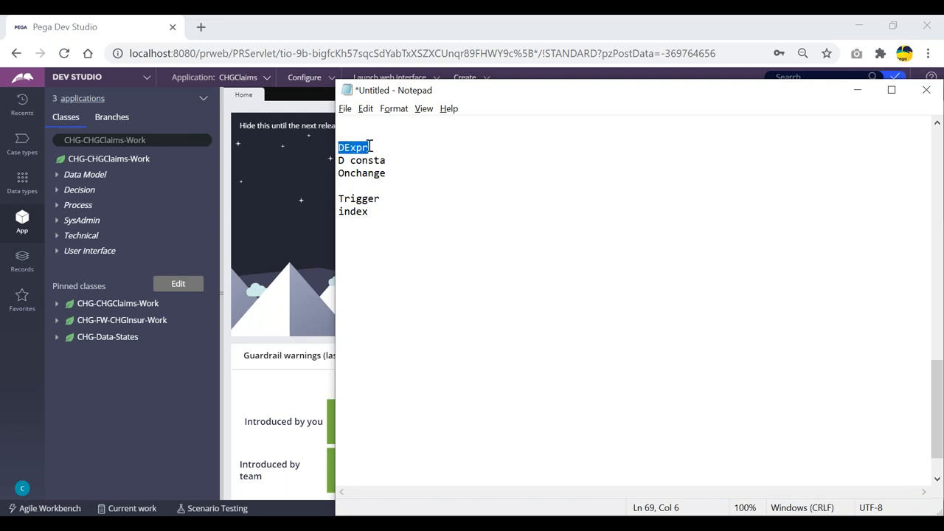
click(386, 145)
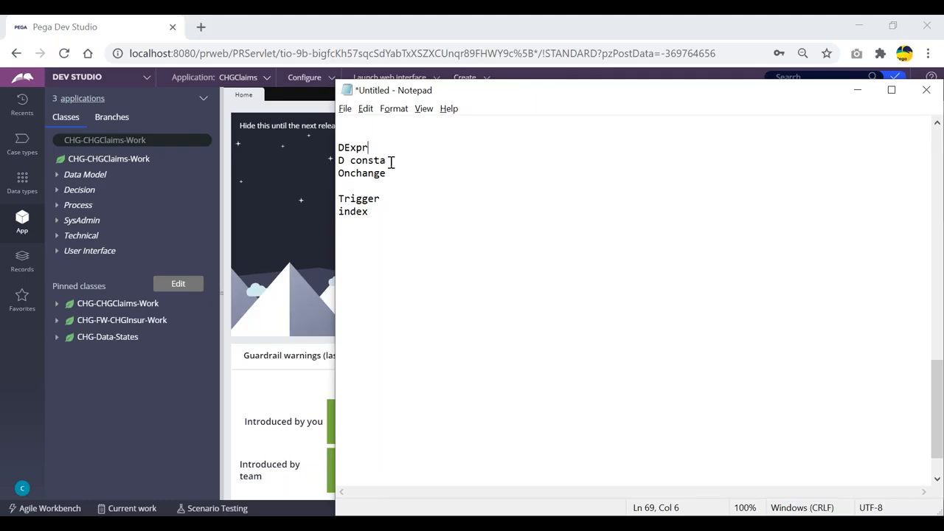
drag(389, 161, 338, 161)
click(420, 176)
double_click(357, 147)
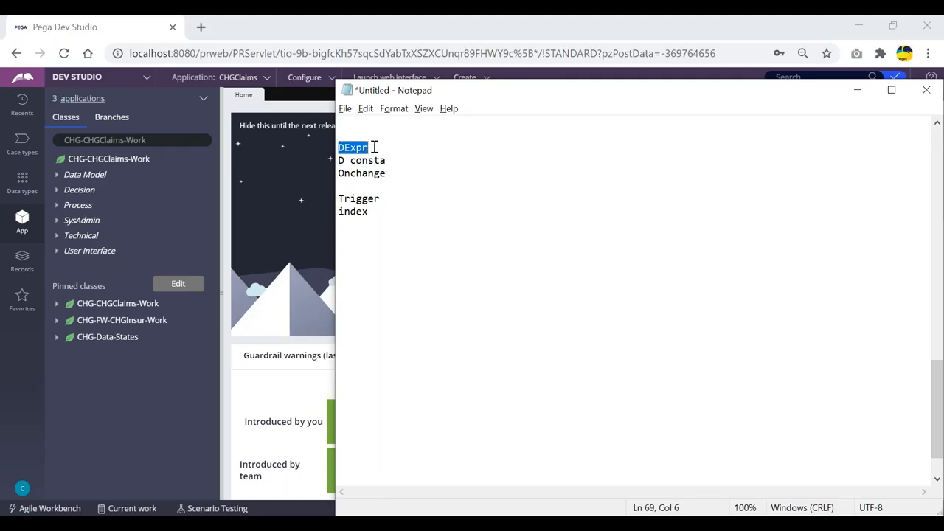
click(380, 148)
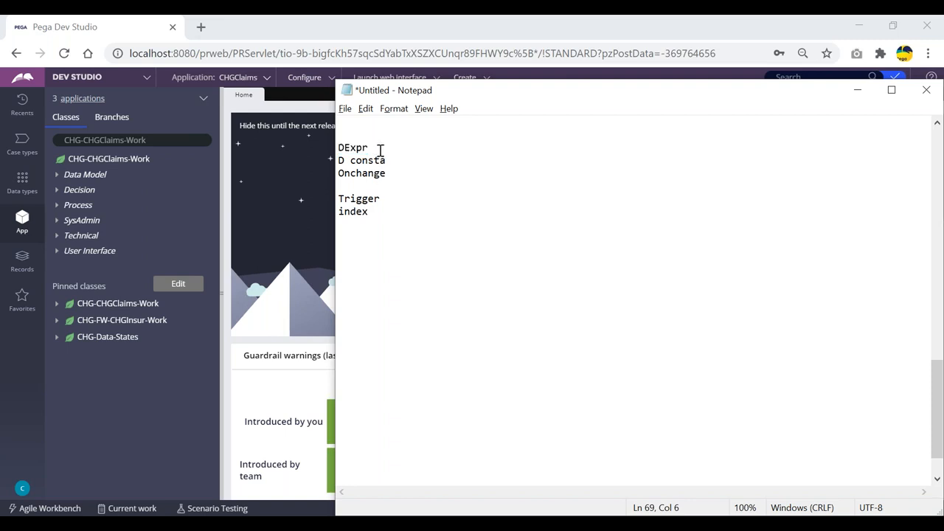
drag(369, 211, 338, 161)
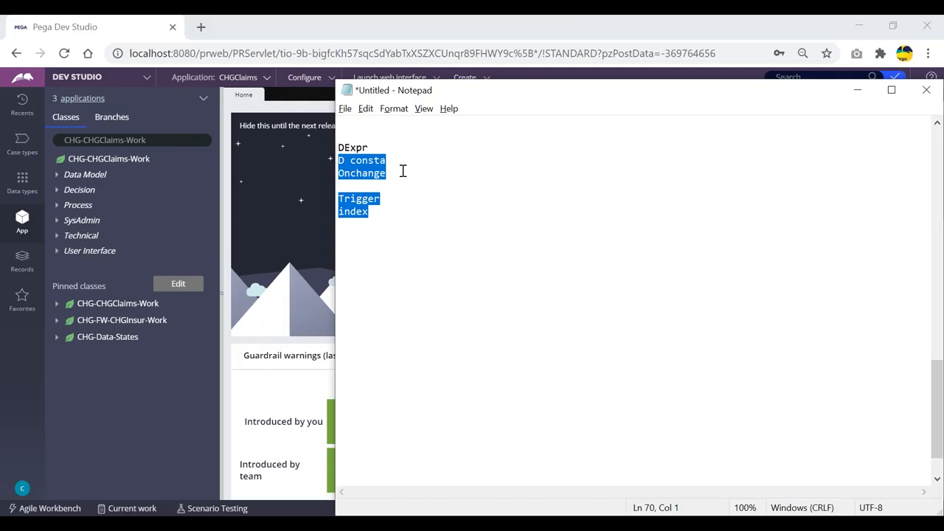
double_click(354, 147)
click(384, 148)
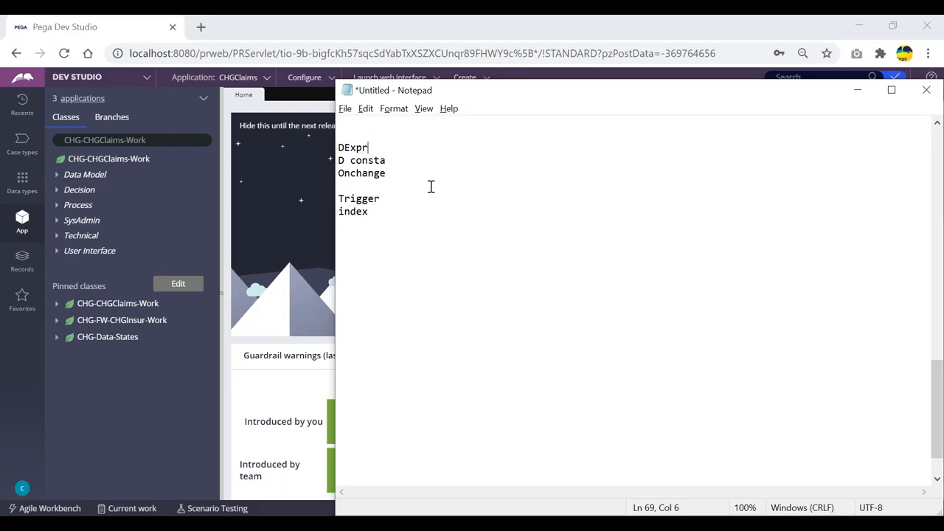
Switch back to Pega Dev Studio and open the TreatmentDetailsSec section of the pinned class CHG-FW-CHGInsur-Work.
click(188, 396)
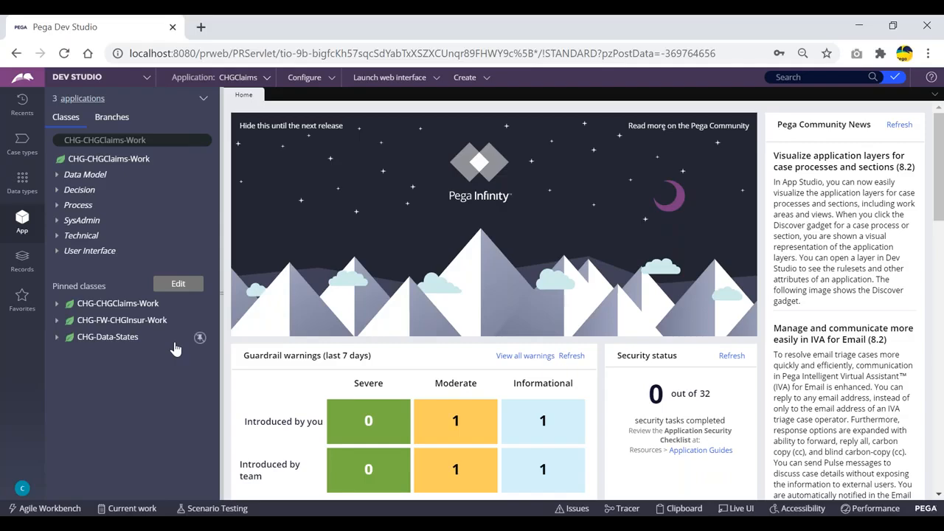
click(83, 322)
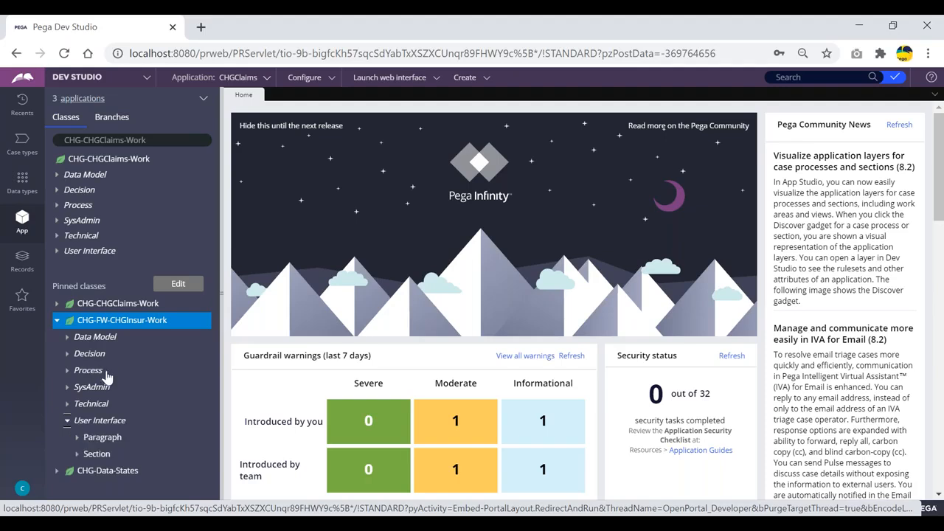
click(83, 456)
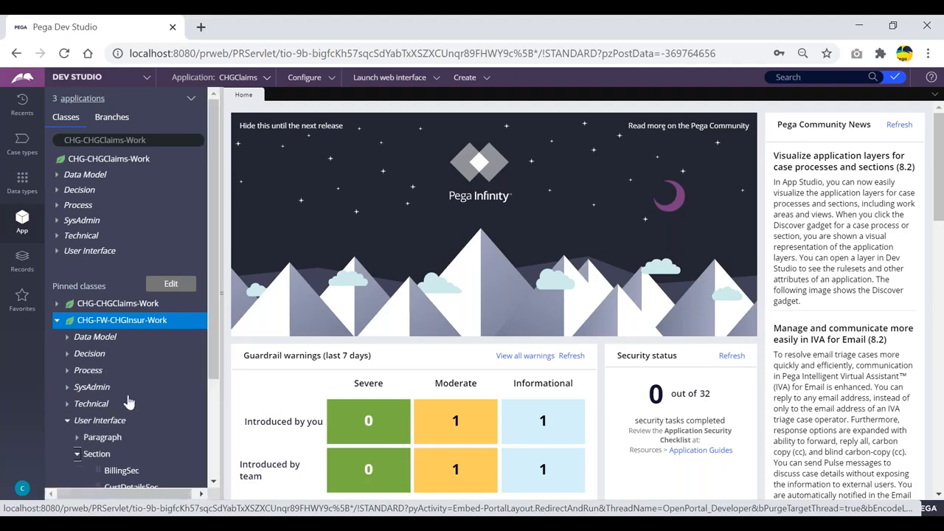
scroll(140, 376, down, 2)
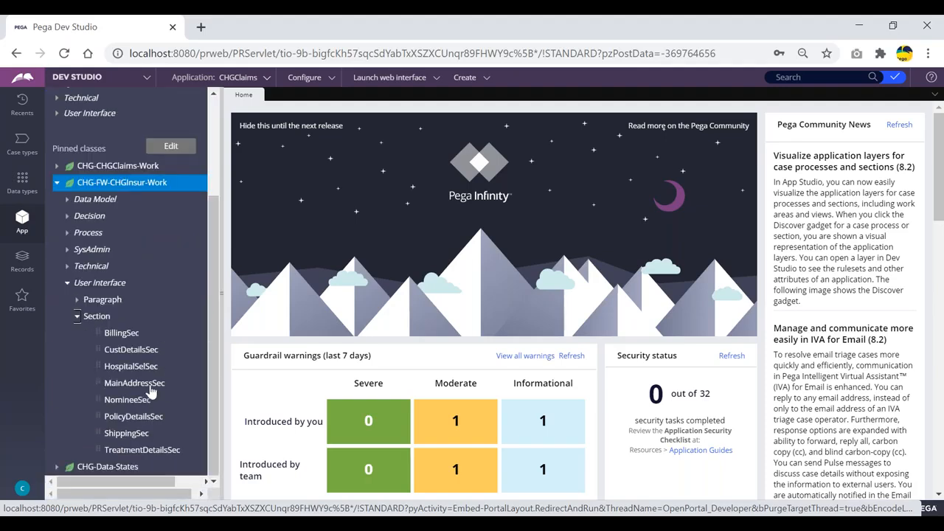
click(130, 451)
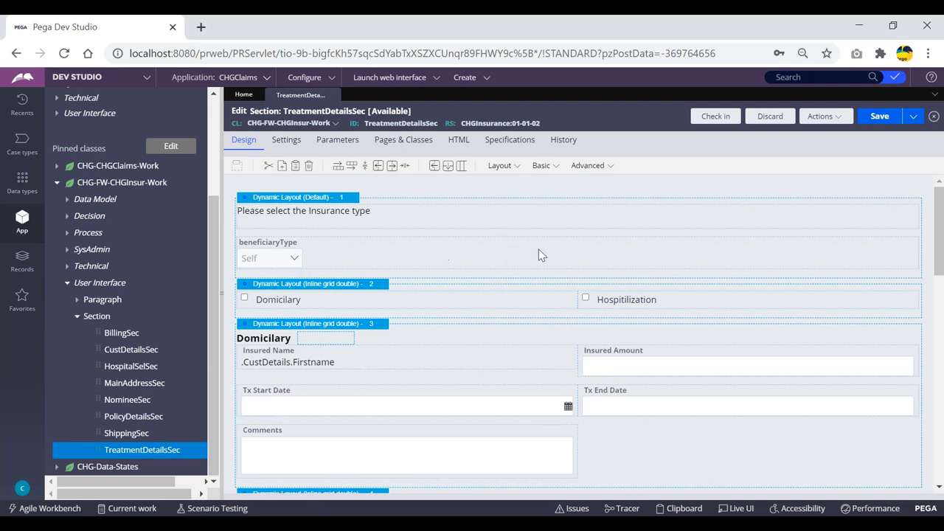
Examine the section's Hospitilization layout, especially the Tx Start Date and Tx End Date fields, and the attachments below it.
scroll(542, 258, down, 3)
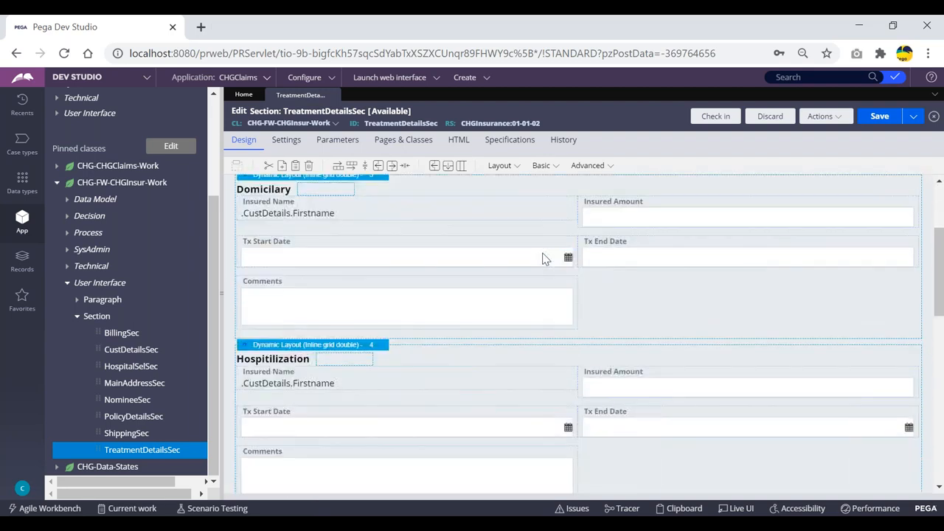
scroll(519, 255, down, 1)
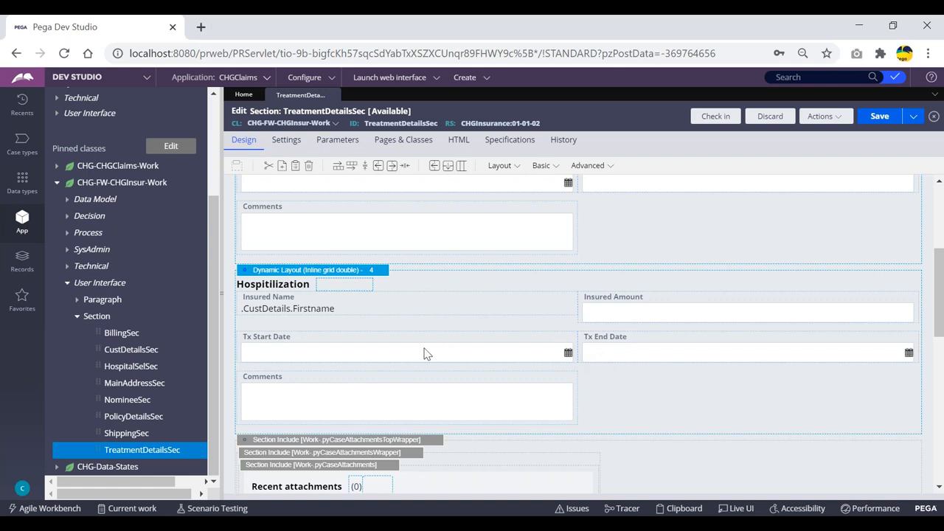
click(427, 353)
click(673, 354)
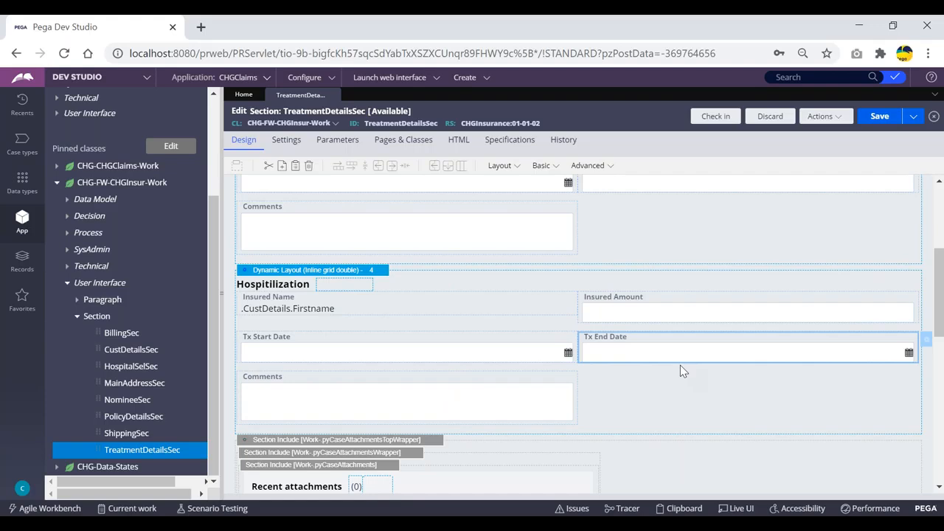
scroll(612, 373, down, 3)
scroll(590, 371, down, 2)
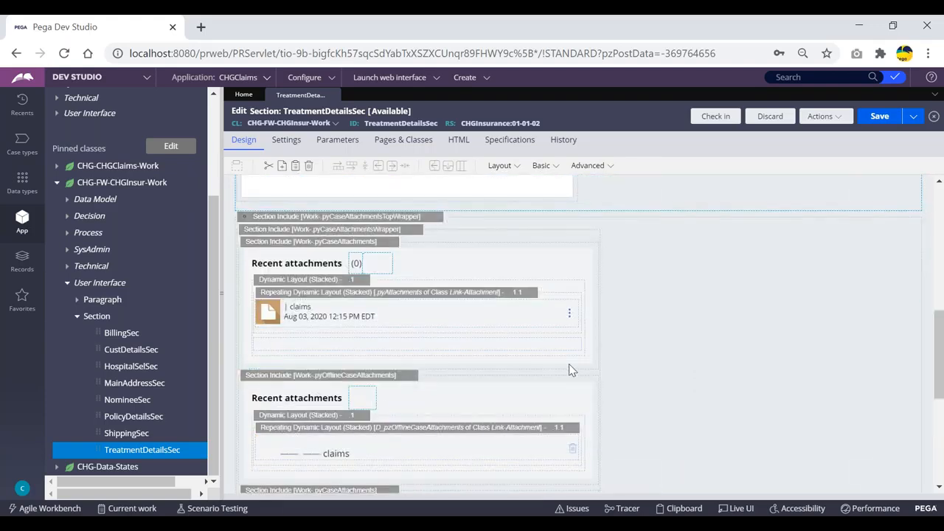
scroll(582, 364, up, 2)
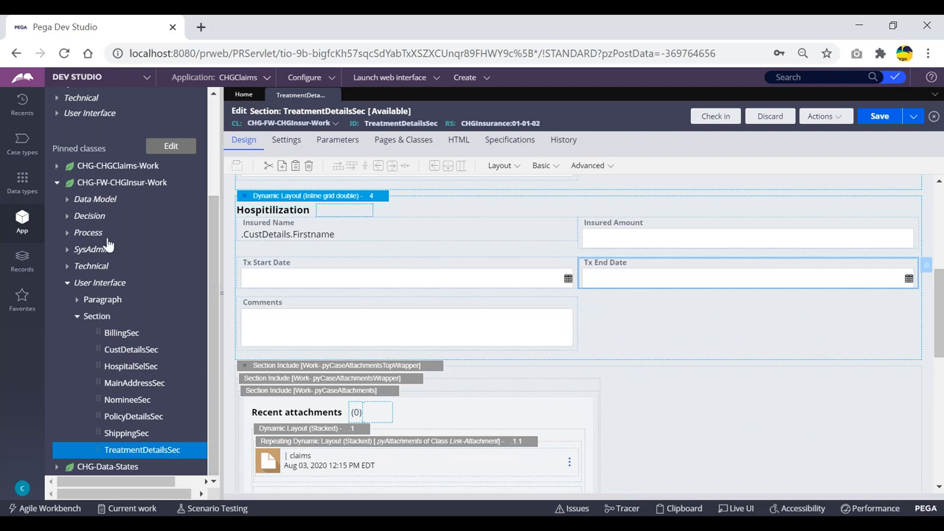
Start a new Declare Expression rule in the CHG-FW-CHGInsur-Work class and place the cursor in its Target Property field.
click(102, 185)
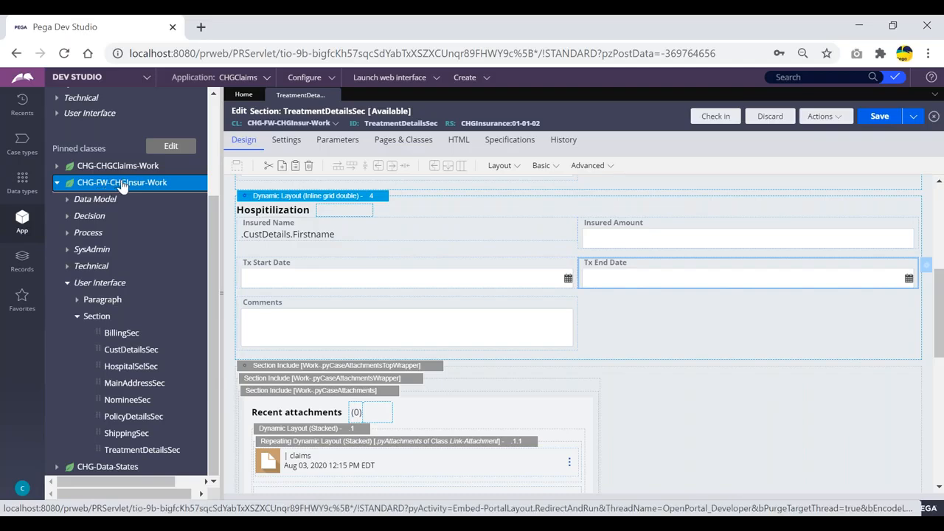
right_click(123, 187)
mouse_move(126, 201)
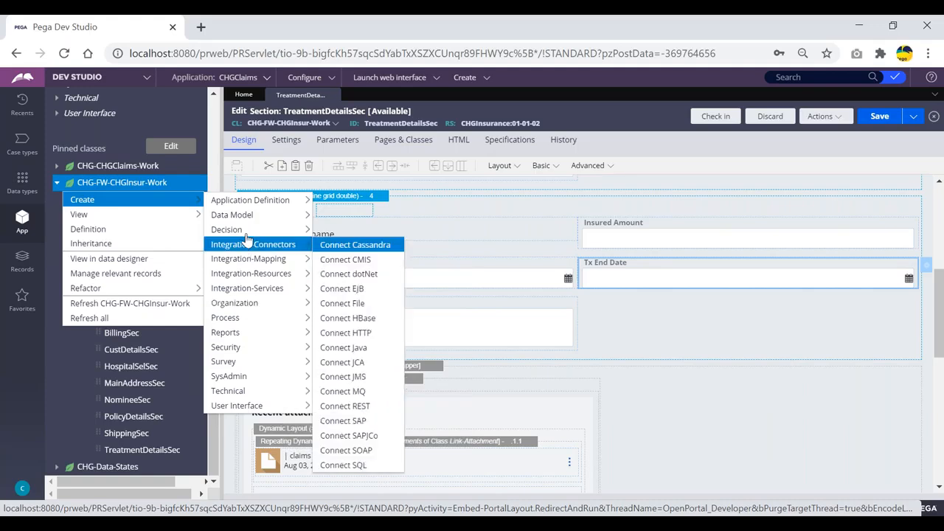
mouse_move(244, 231)
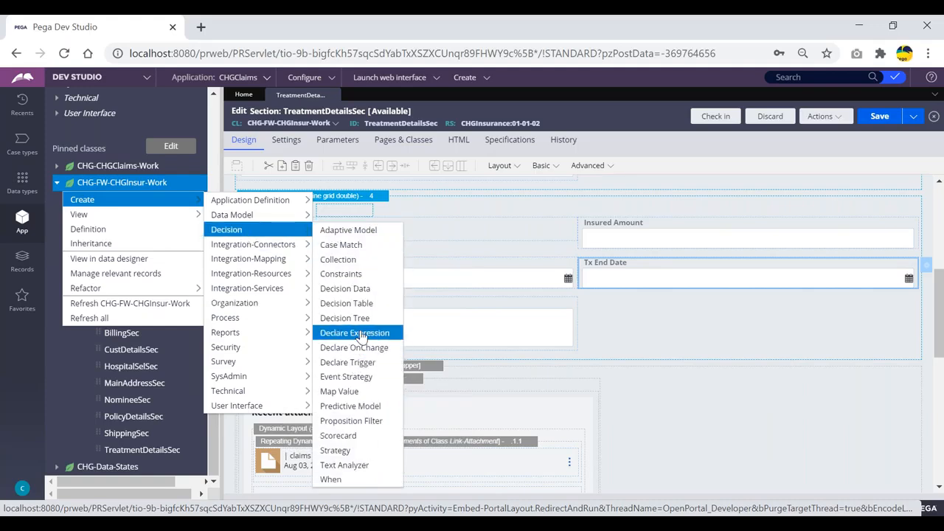
click(361, 334)
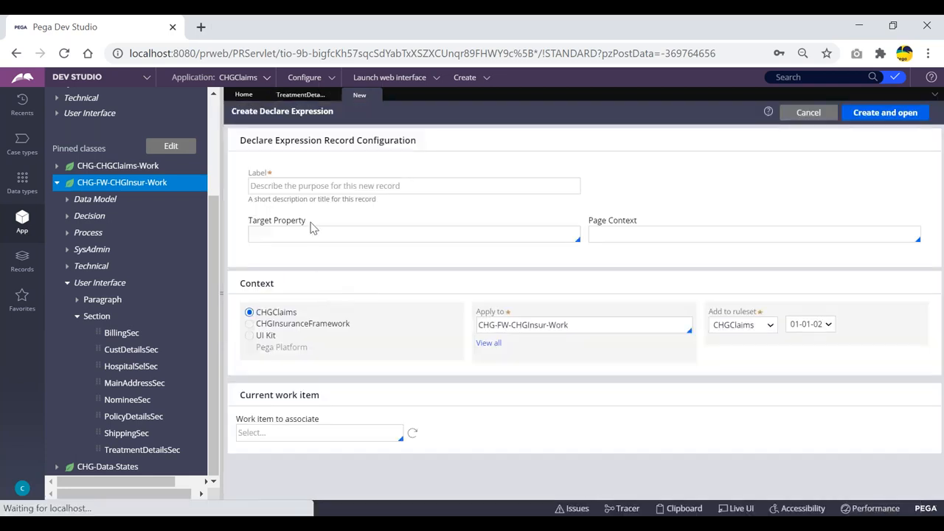
click(278, 233)
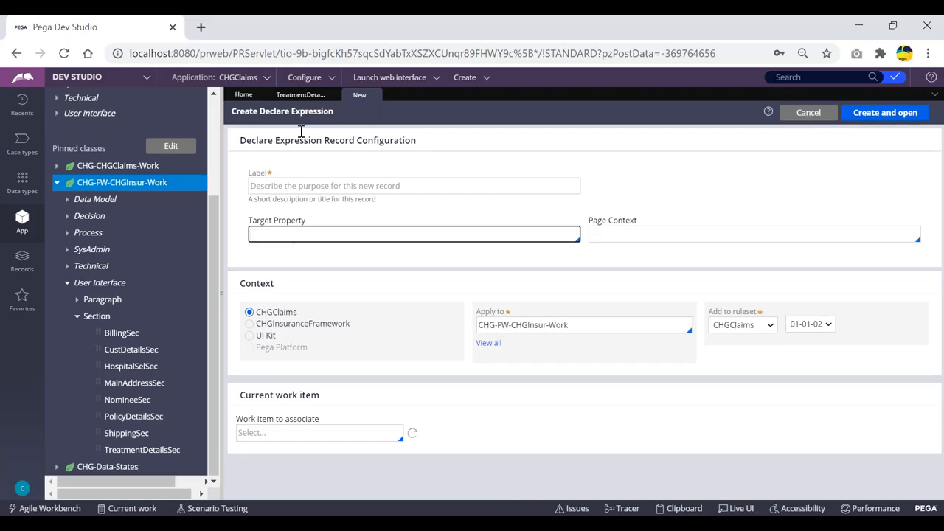
Return to the TreatmentDetailsSec section and check the Hospitilization layout's Tx Start Date and Tx End Date fields.
click(300, 95)
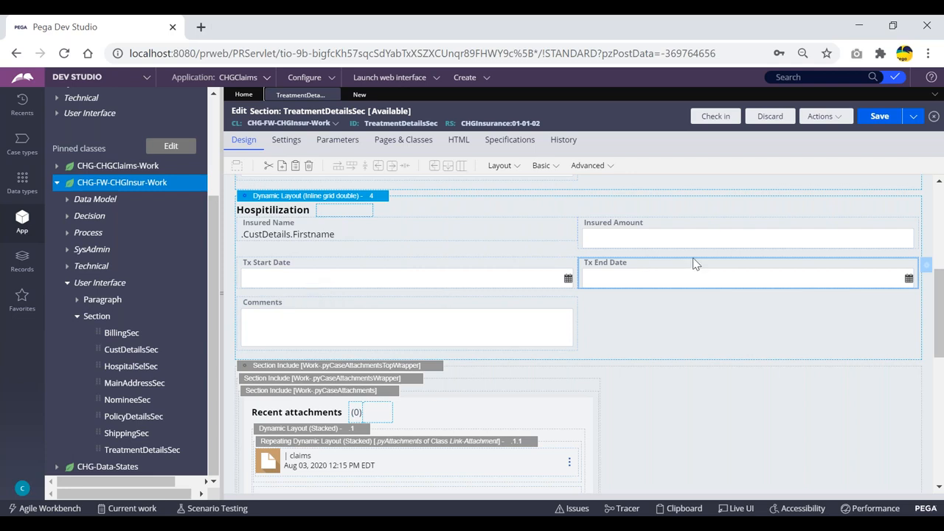
click(379, 282)
click(681, 282)
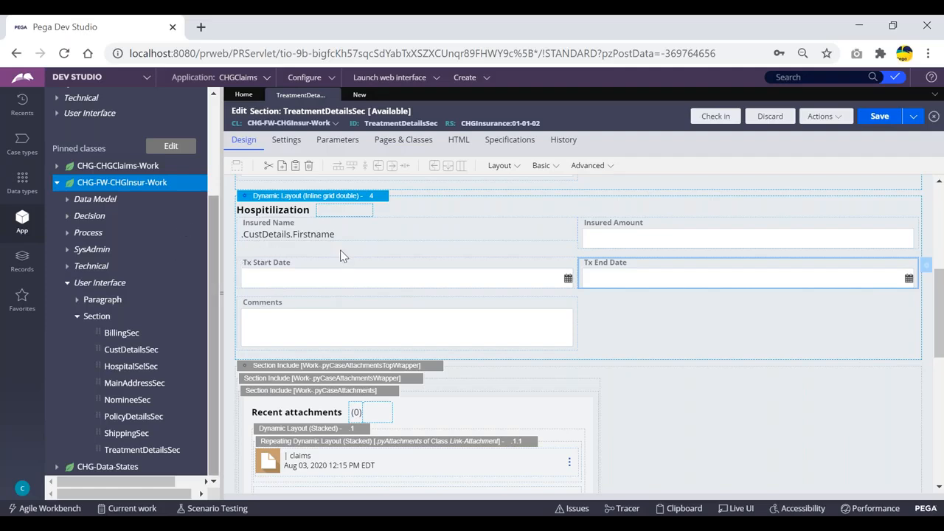
Create and save a property labelled NoOFDays in the CHG-FW-CHGInsur-Work class, using the CHGInsuranceFramework context.
click(103, 187)
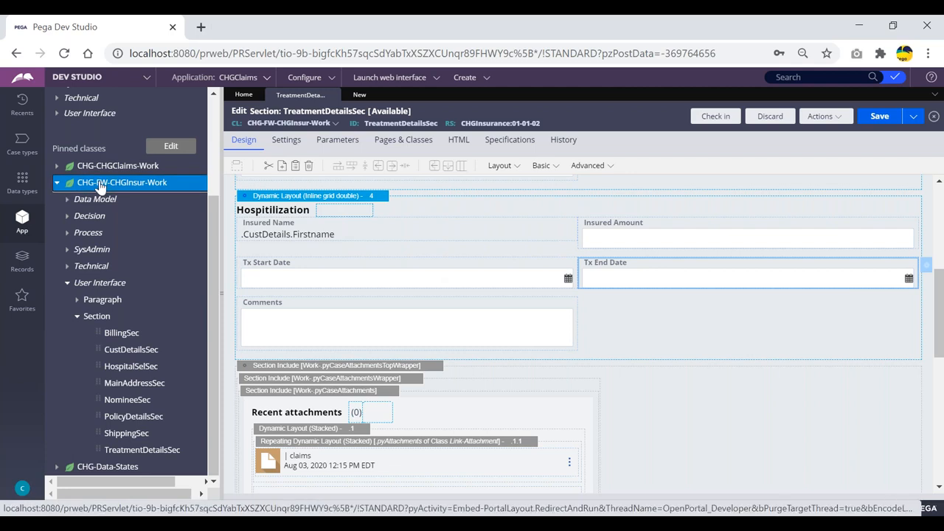
right_click(101, 187)
mouse_move(236, 215)
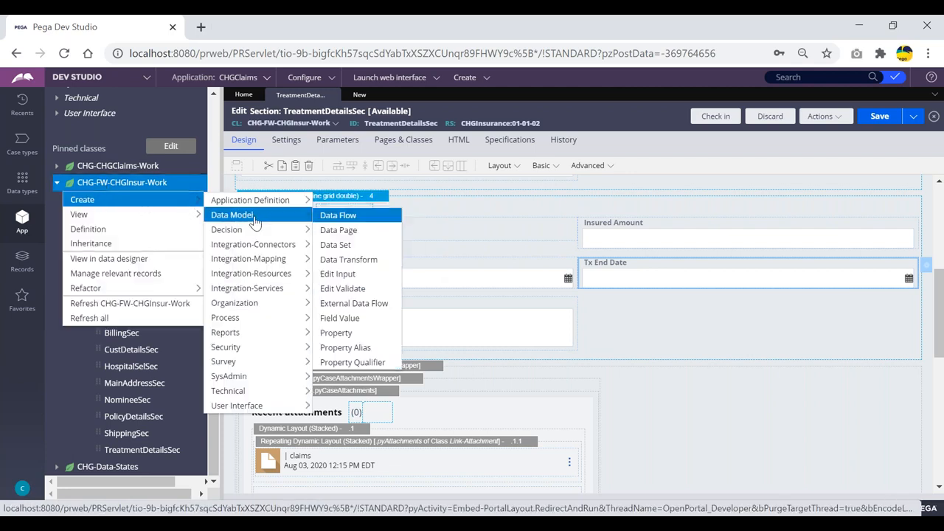
click(331, 333)
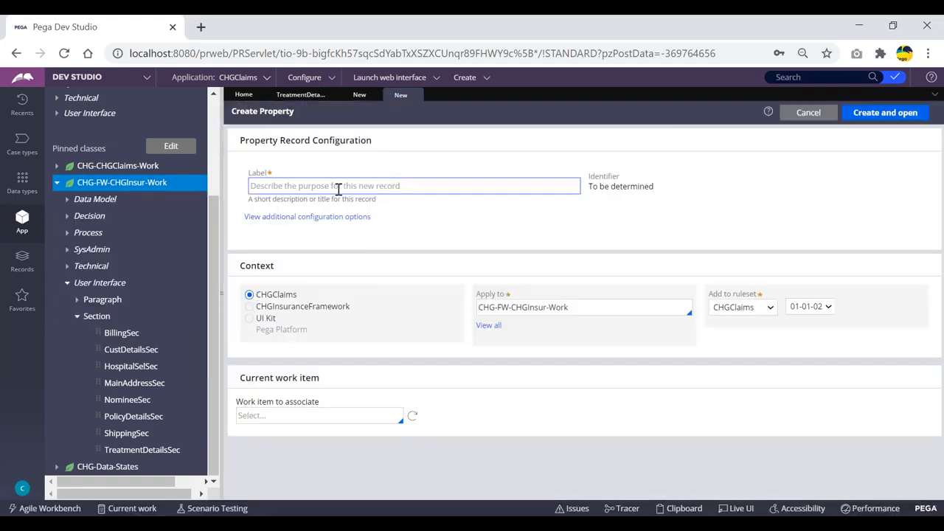
click(339, 188)
text(NoOFDays)
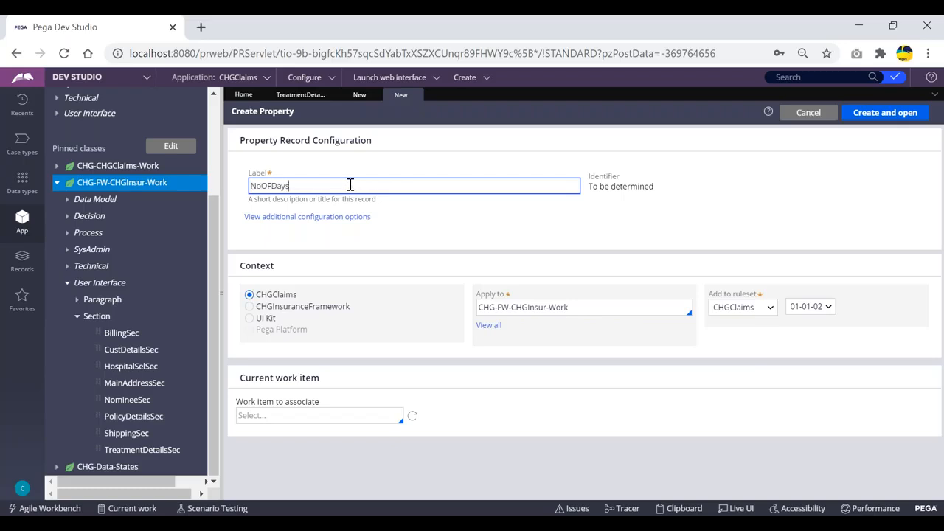
click(250, 307)
click(864, 112)
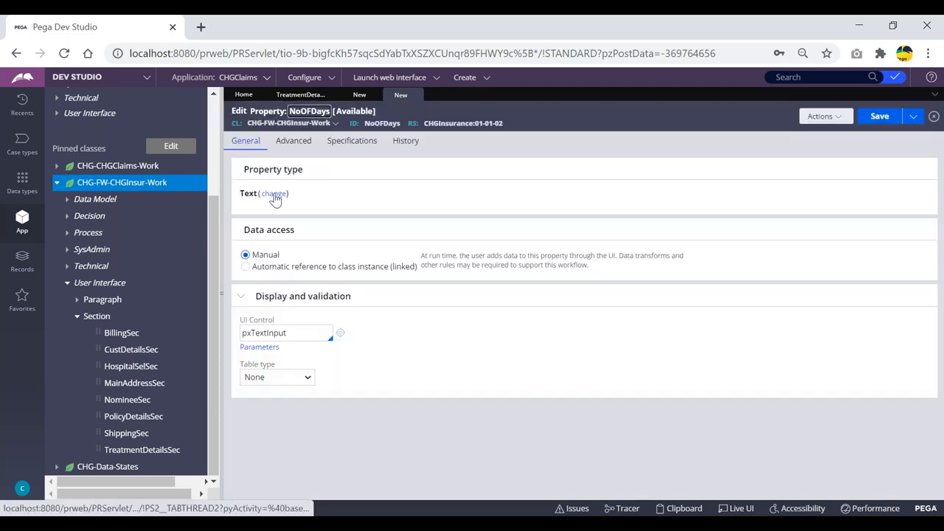
click(880, 116)
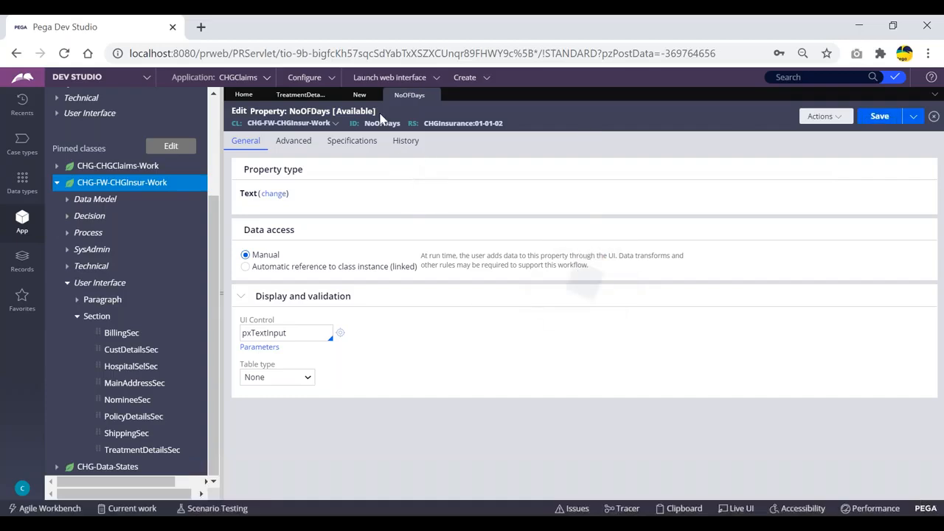
click(359, 95)
click(343, 233)
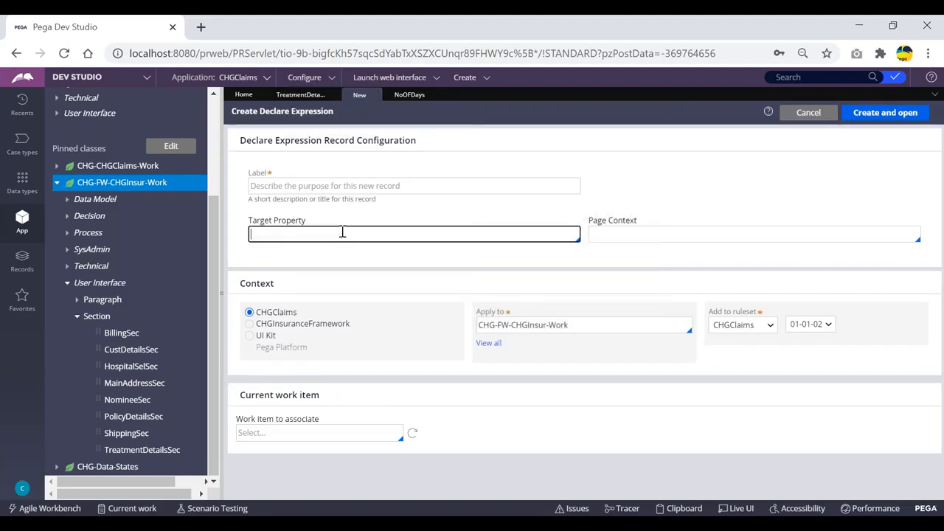
text(.)
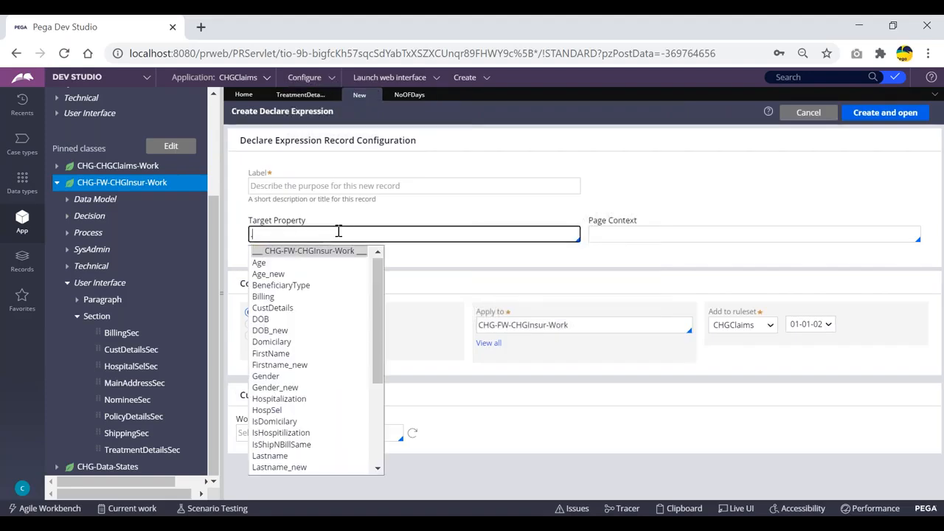
text(no)
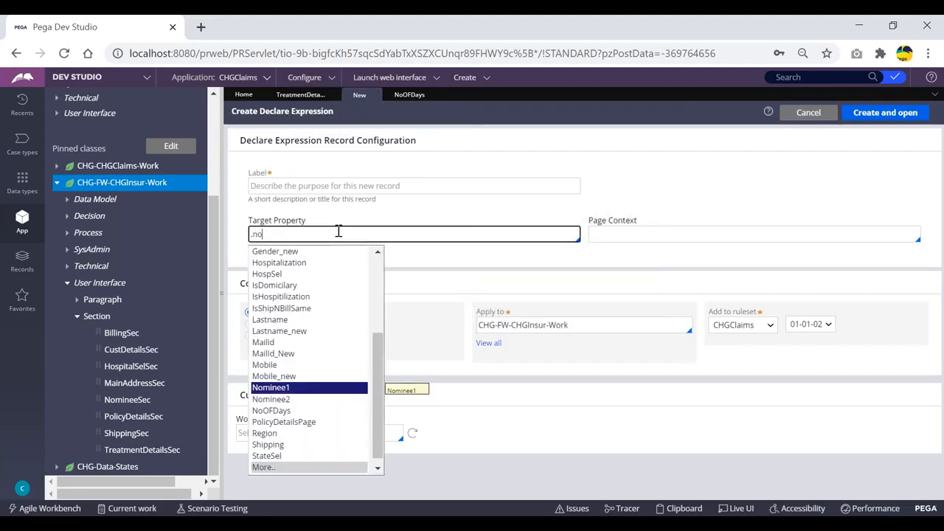
click(691, 189)
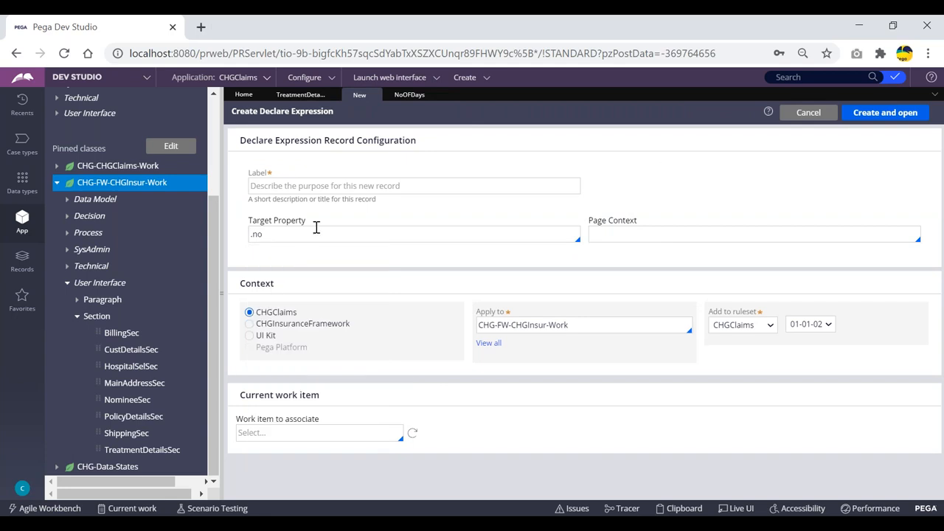
click(376, 95)
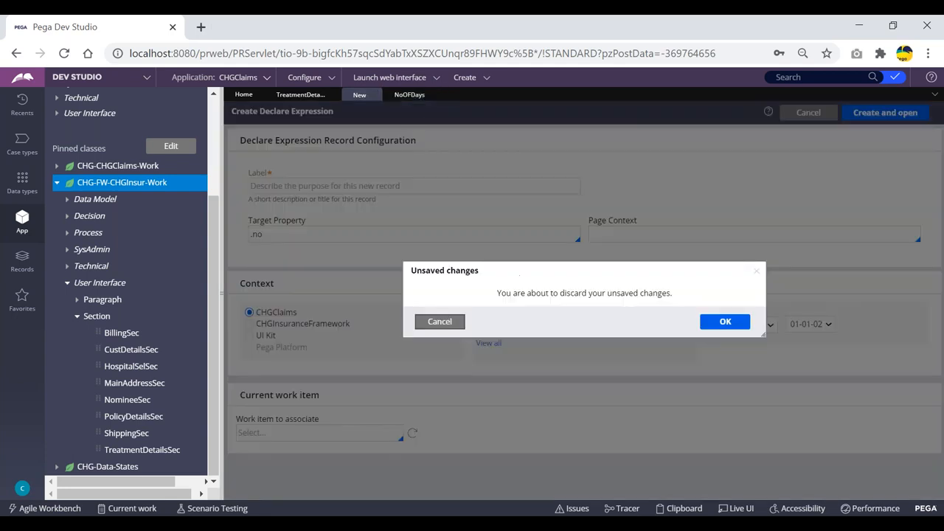
click(725, 323)
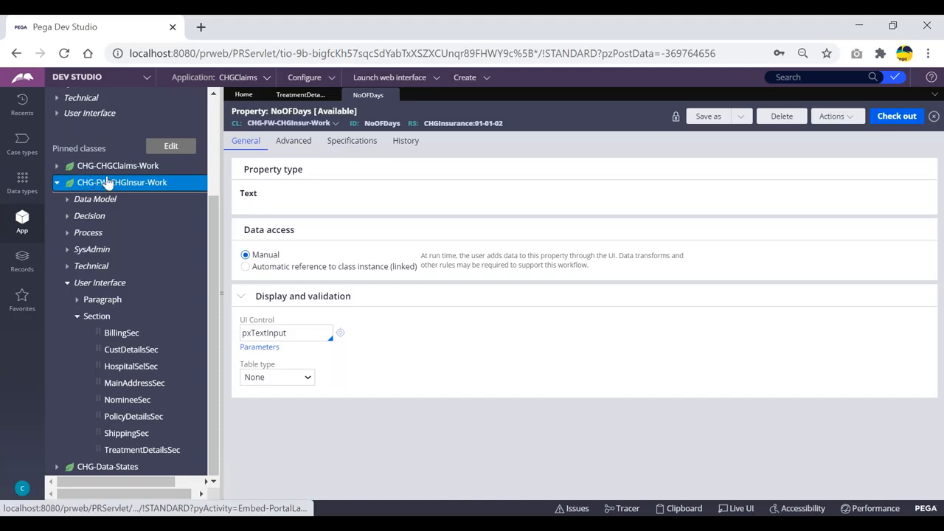
Start a new Declare Expression rule in the CHG-FW-CHGInsur-Work class and label it NoOfDays.
right_click(107, 186)
mouse_move(133, 200)
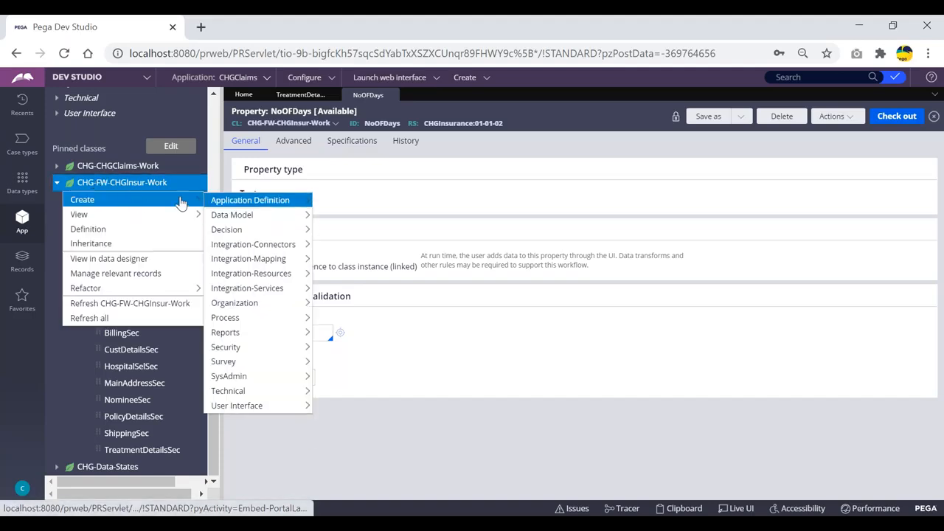
mouse_move(242, 230)
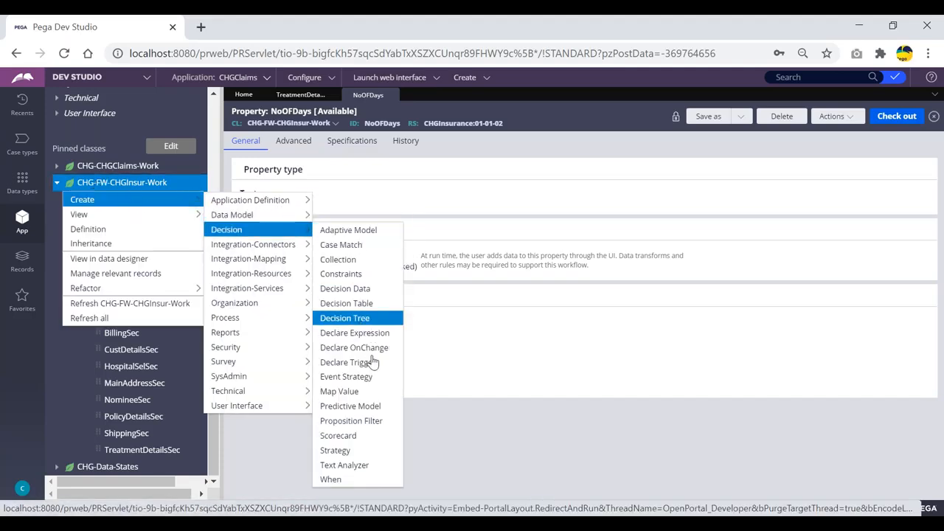
click(359, 333)
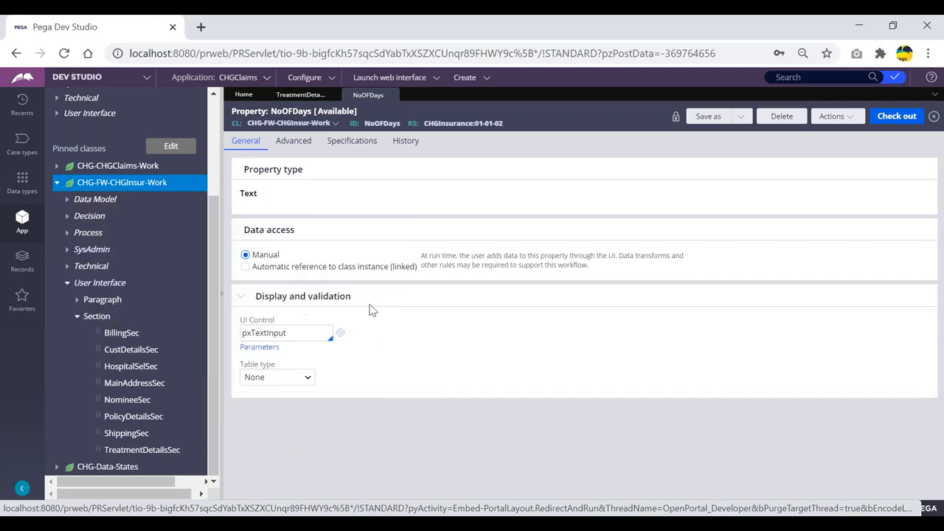
click(328, 189)
text(NoOfDays)
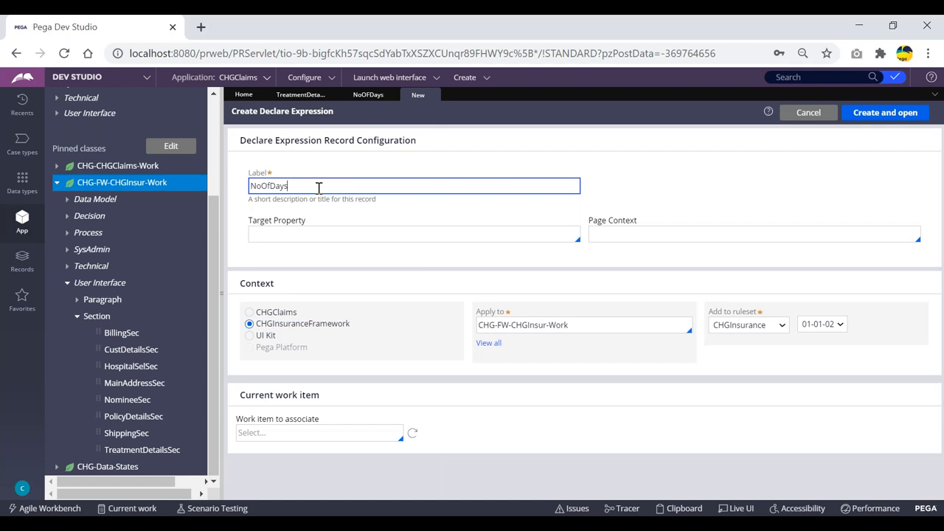
Set the Declare Expression's target property to .NoOFDays, then create and open the rule.
click(309, 232)
text(.)
key(Down)
key(Down)
key(Down)
text(m)
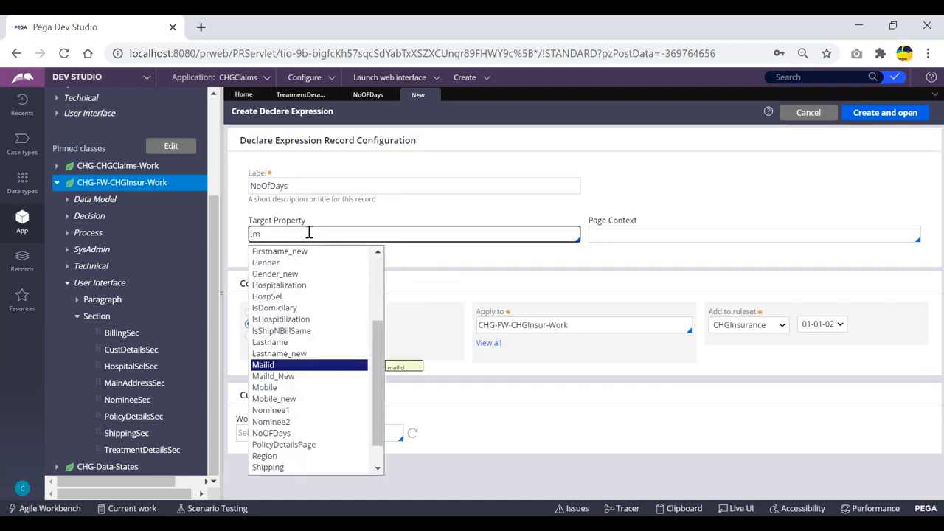
key(Down)
key(Down)
key(Down)
key(Down)
key(Down)
key(Down)
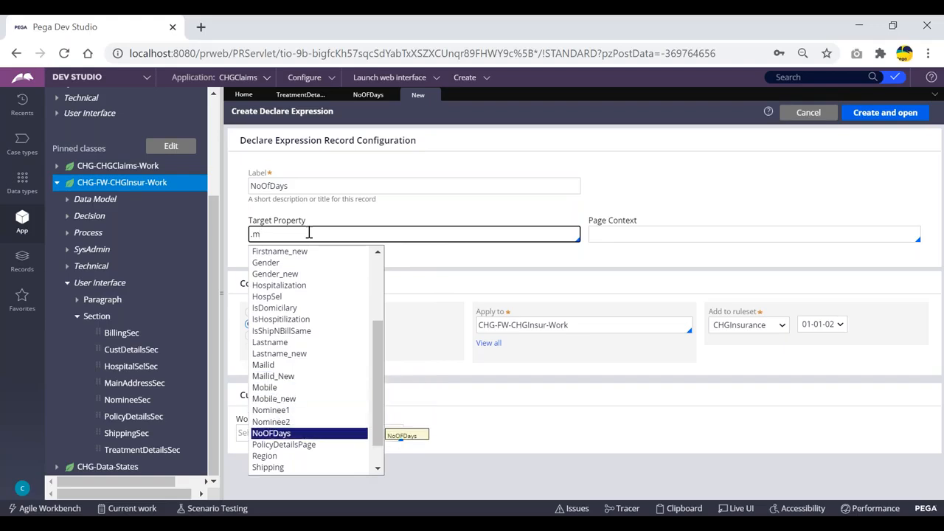
key(Return)
click(886, 112)
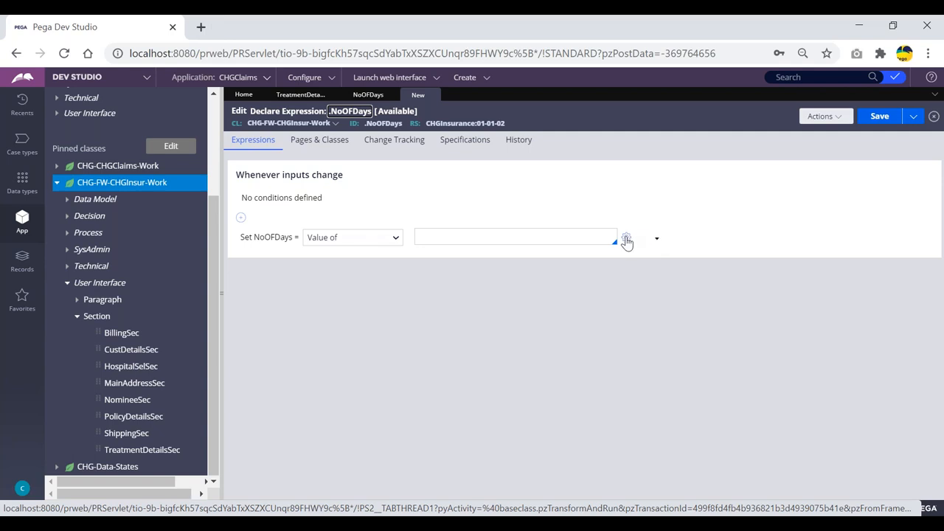
Open the expression builder for NoOFDays, search for datevalue and insert the dateValue function.
click(625, 240)
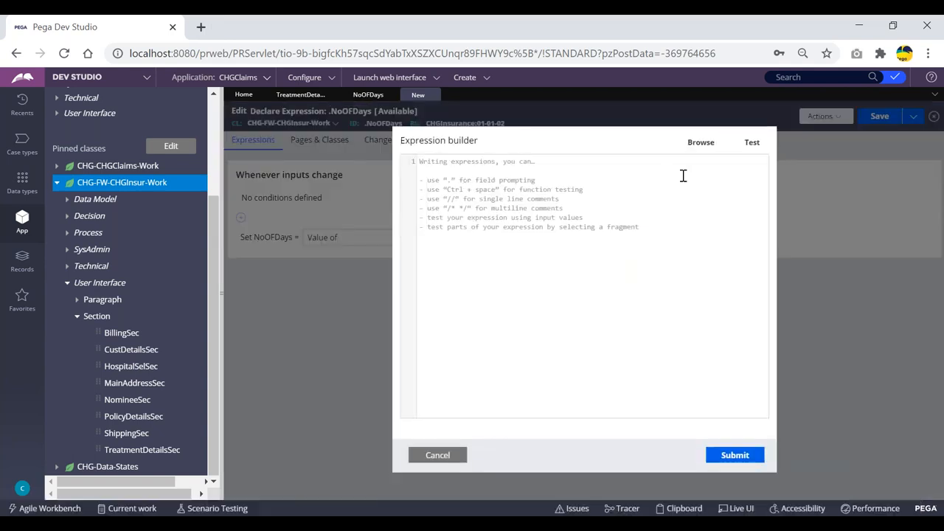
click(701, 143)
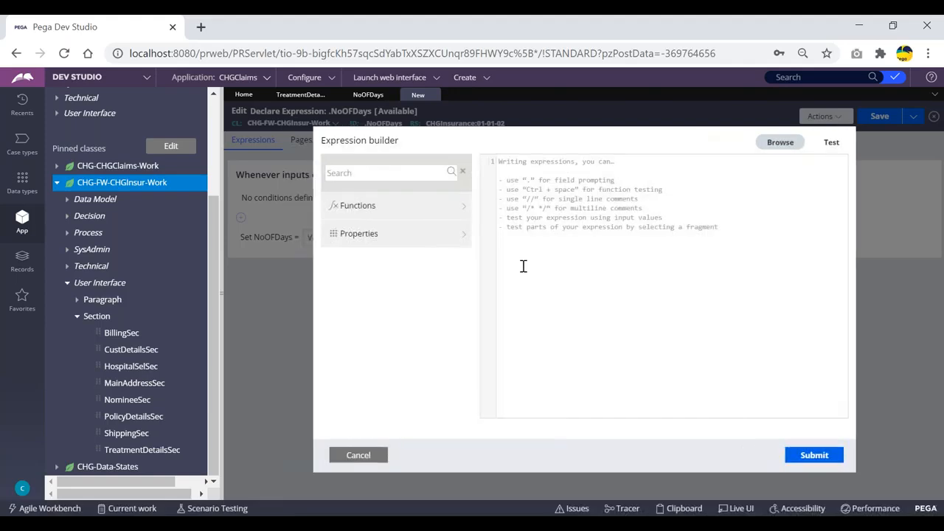
click(369, 175)
text(c)
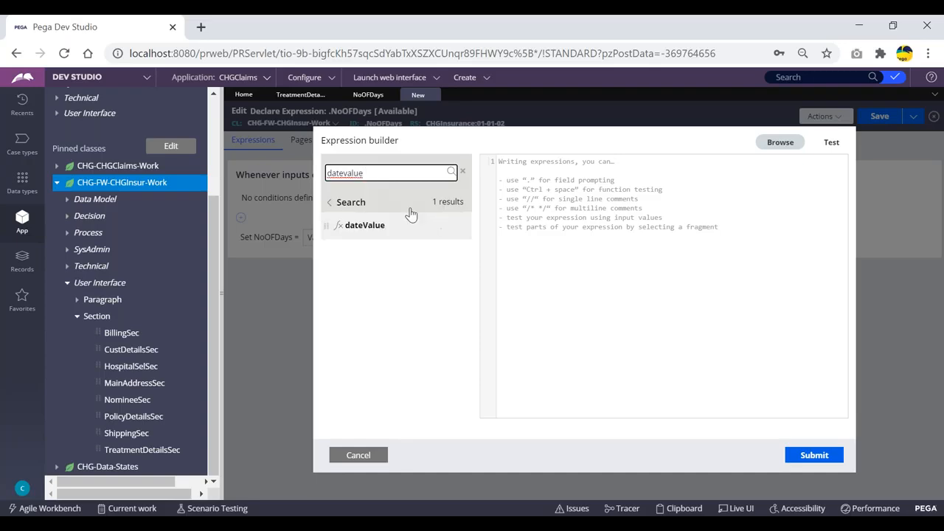
click(438, 230)
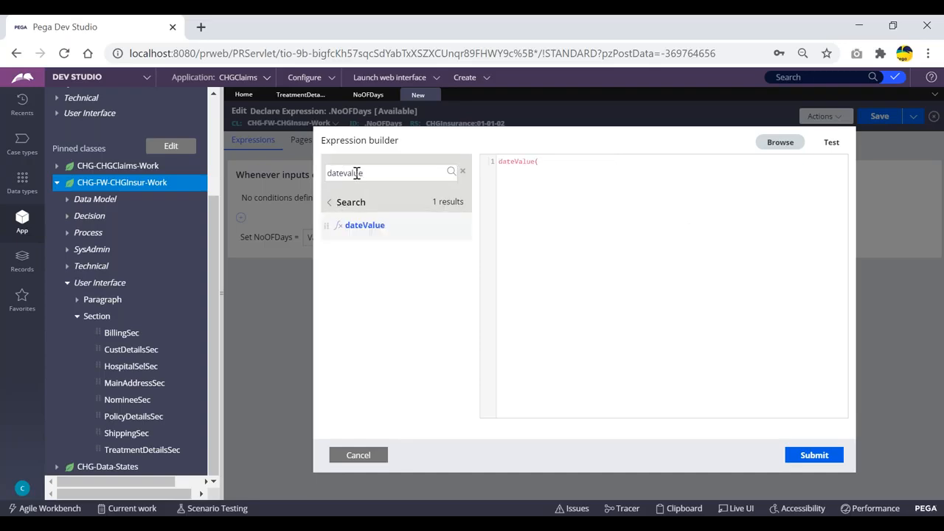
Complete the dateValue function with .Hospitalization.TxStartDate as its argument.
text(.ho)
key(Return)
text(.)
key(Down)
key(Down)
key(Down)
key(Down)
key(Down)
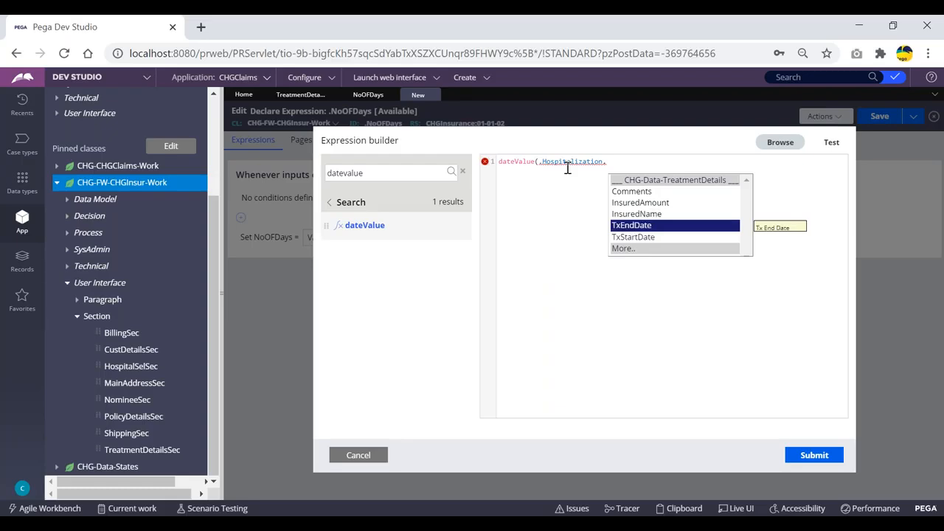
key(Return)
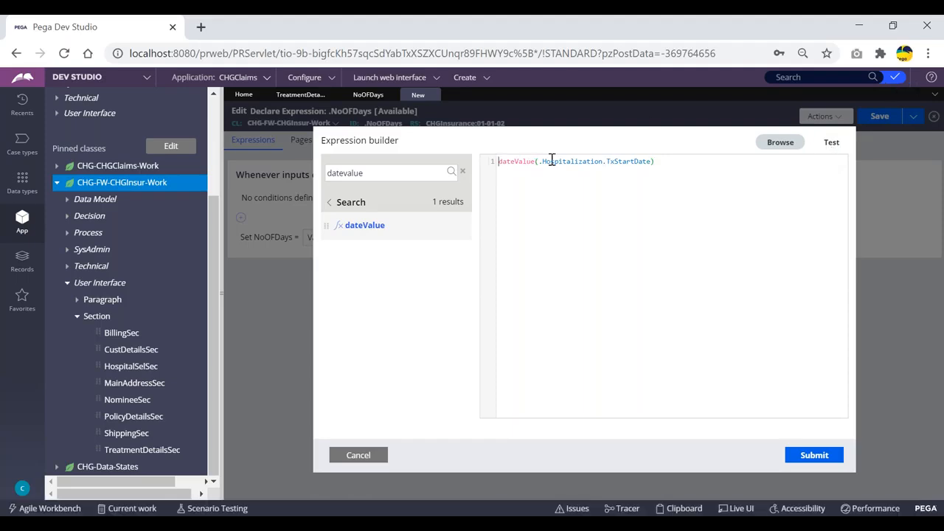
Add a blank line above the dateValue expression and search the expression builder for datediff.
key(Return)
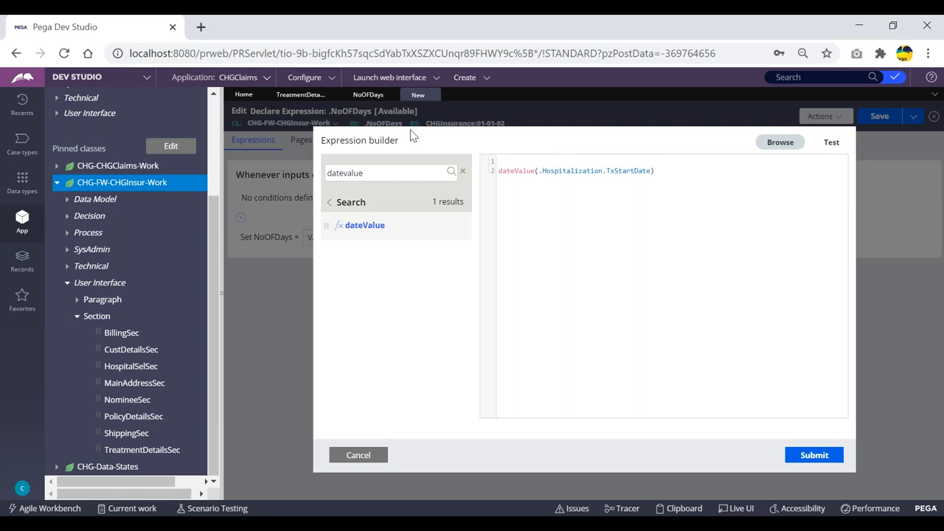
click(373, 173)
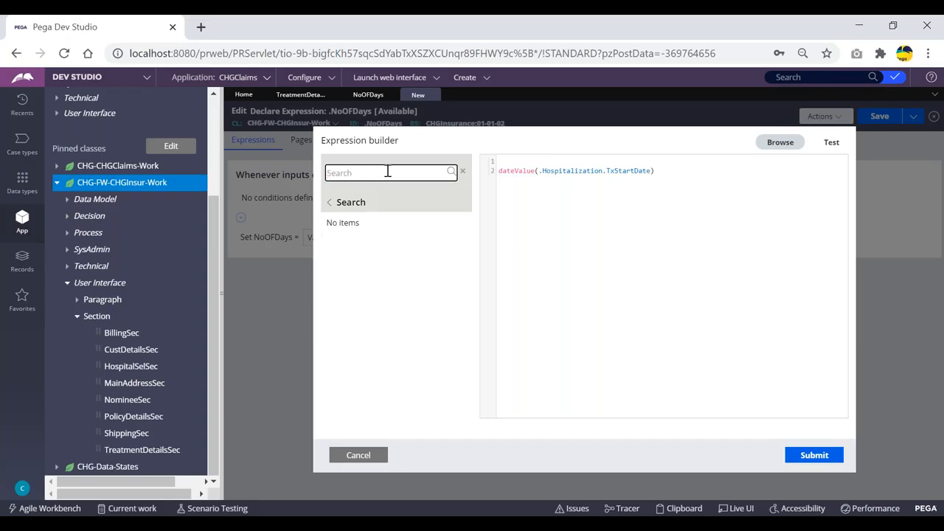
text(dat)
click(464, 172)
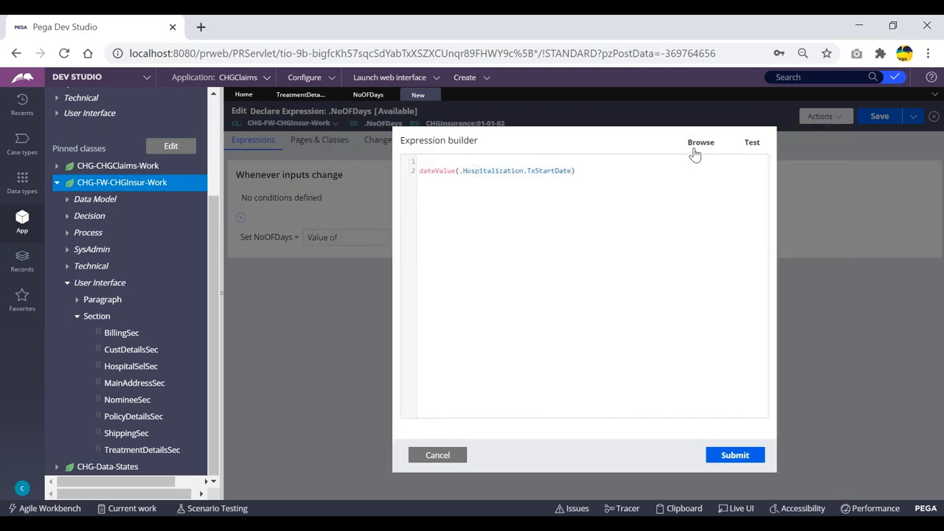
Browse the DateTime function library and insert DateTimeDifference on the first line of the expression.
click(699, 145)
click(349, 205)
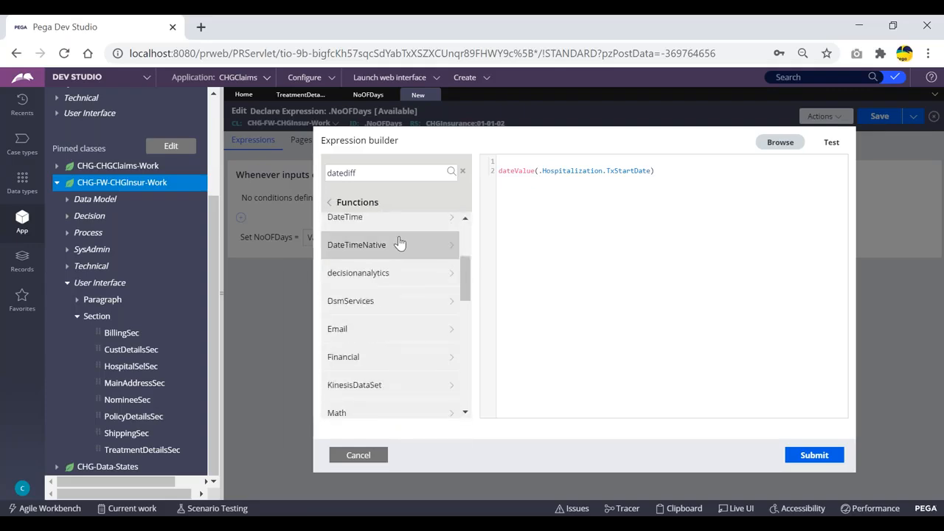
click(443, 219)
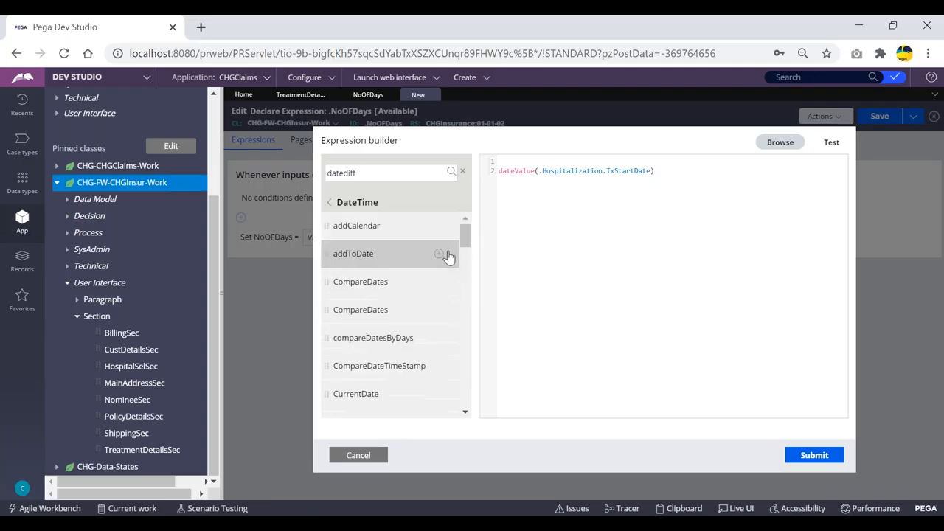
scroll(458, 268, down, 1)
scroll(454, 270, down, 2)
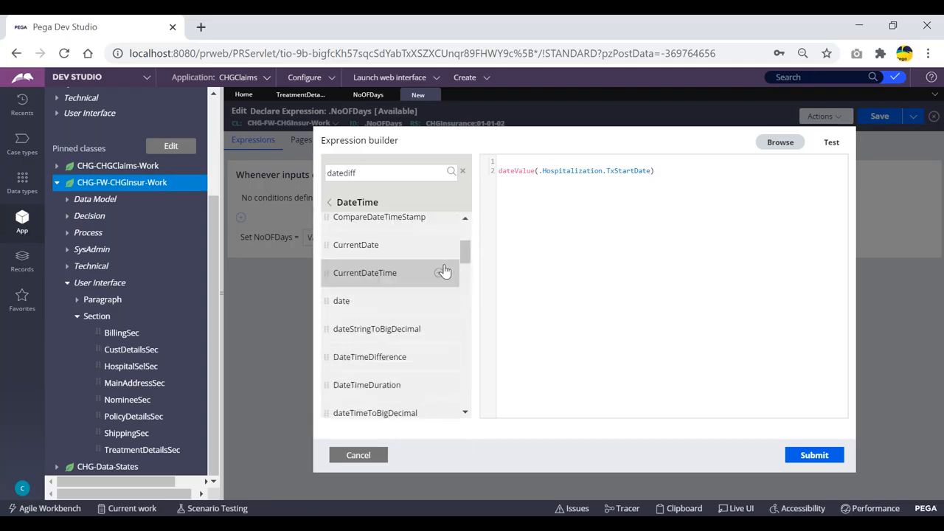
scroll(428, 288, down, 2)
click(439, 283)
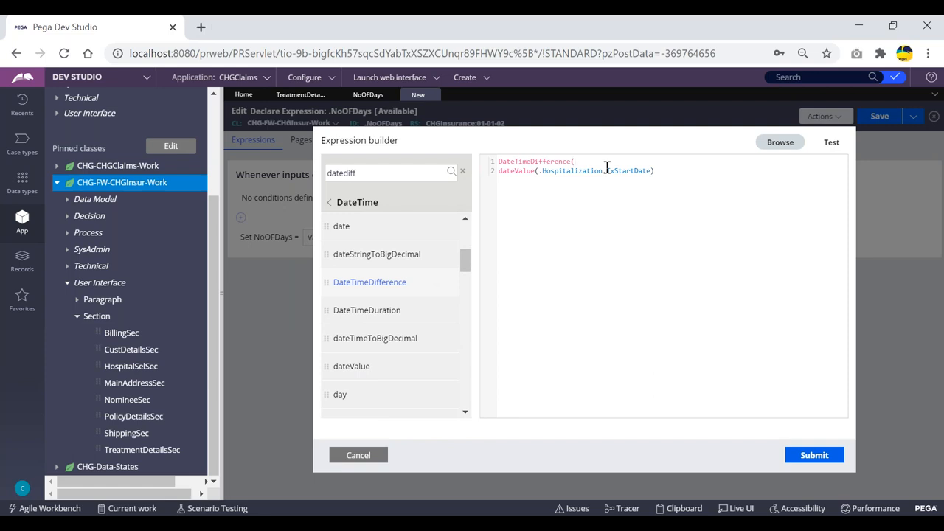
Copy dateValue(.Hospitalization.TxStartDate) from the second line into DateTimeDifference as its first argument.
drag(667, 171, 486, 172)
key(ctrl+c)
click(596, 161)
key(ctrl+v)
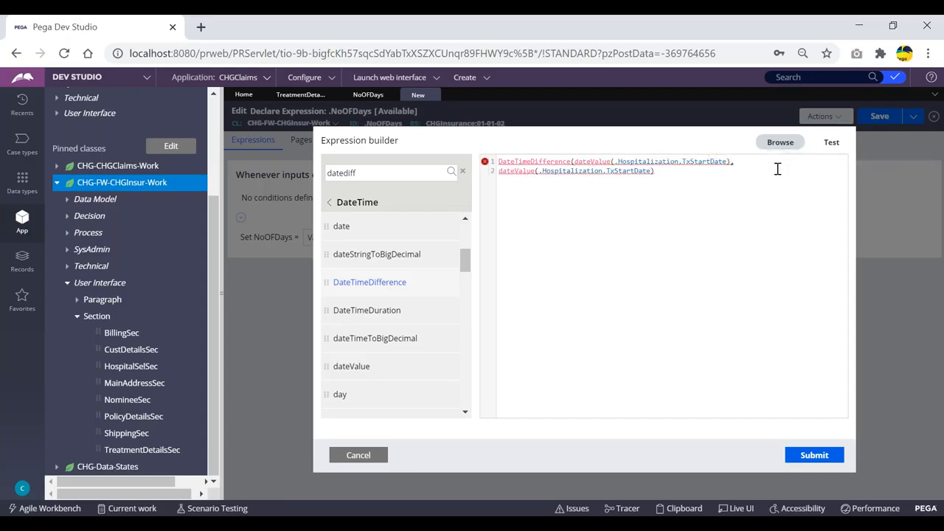
Add dateValue(.Hospitalization.TxEndDate) as the second argument of DateTimeDifference.
text(date)
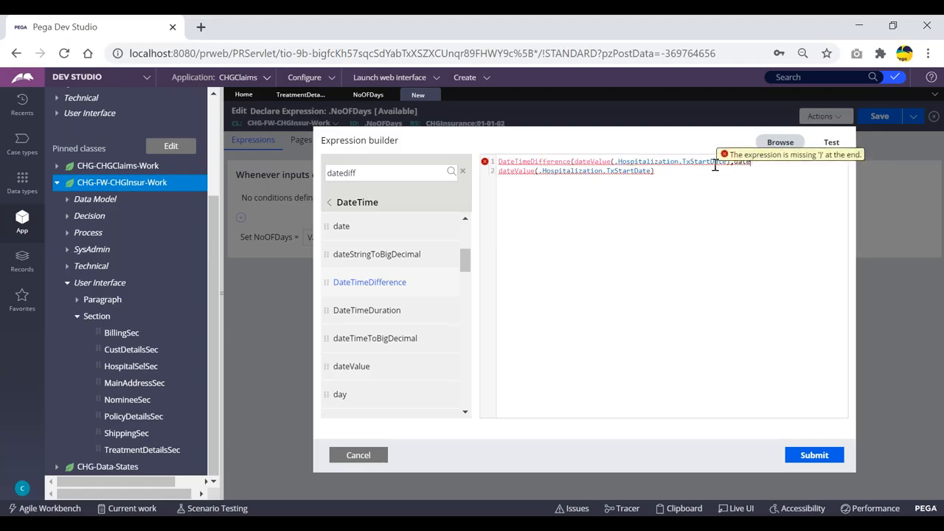
text(Value(.Ho)
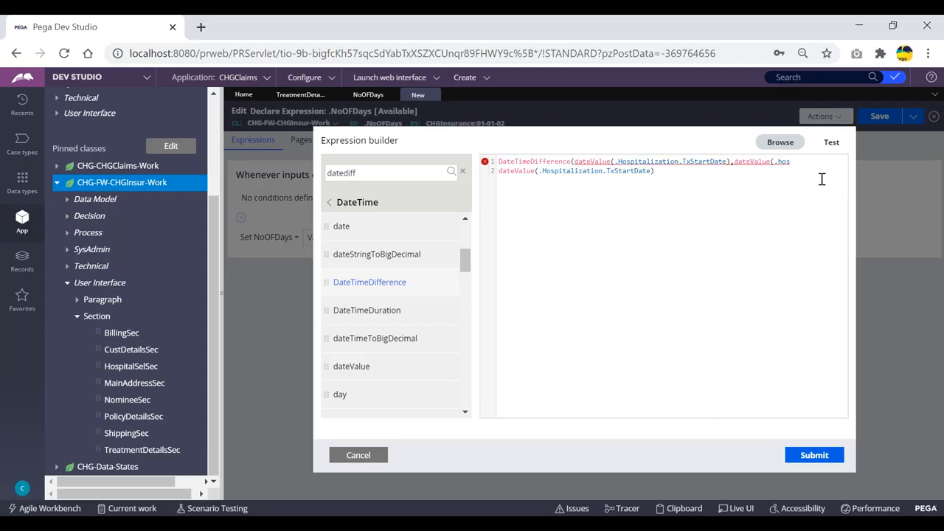
text(.)
text(h)
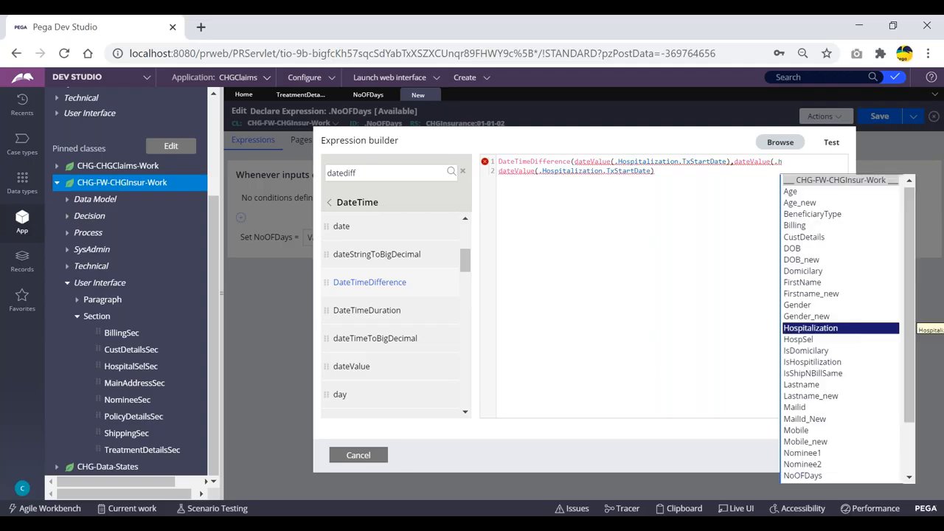
key(Return)
text(.)
key(Down)
key(Down)
key(Down)
key(Down)
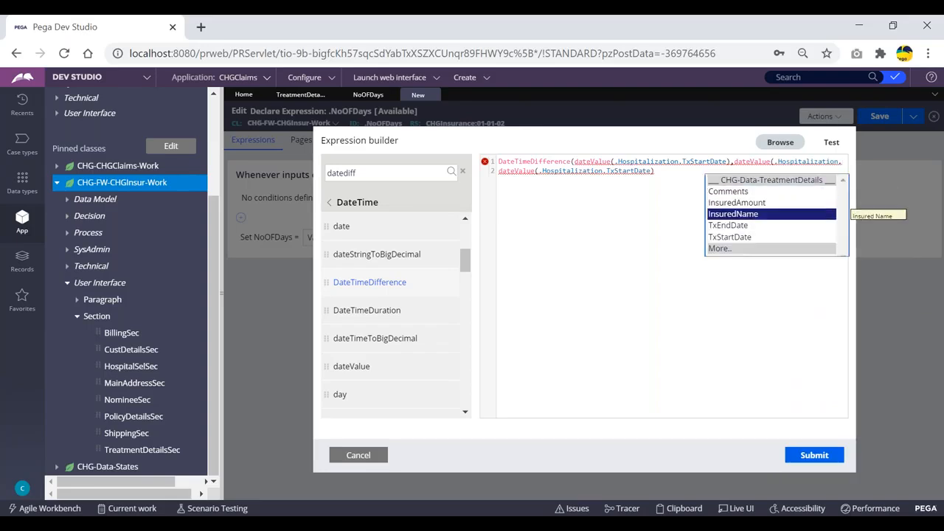
key(Return)
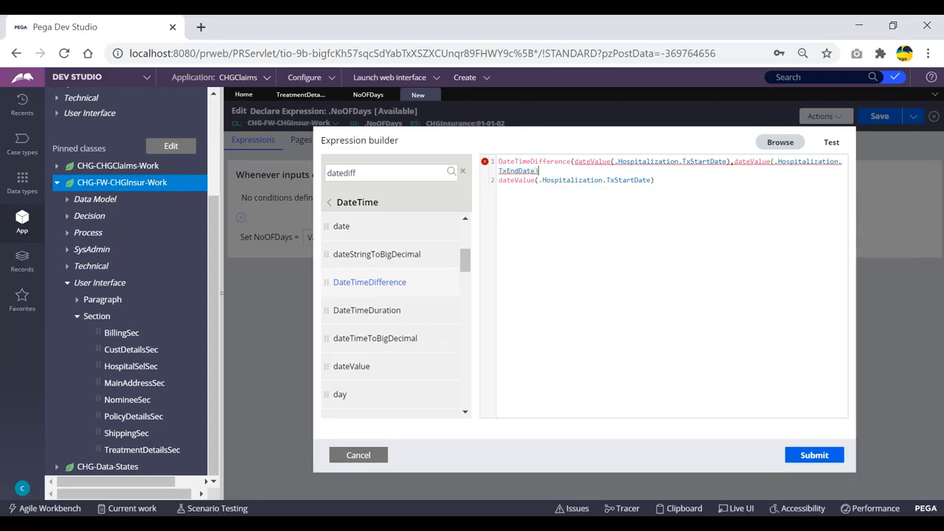
Delete the leftover dateValue expression on the second line and complete DateTimeDifference with "D" as its third argument.
drag(656, 180, 466, 188)
drag(658, 180, 476, 185)
key(BackSpace)
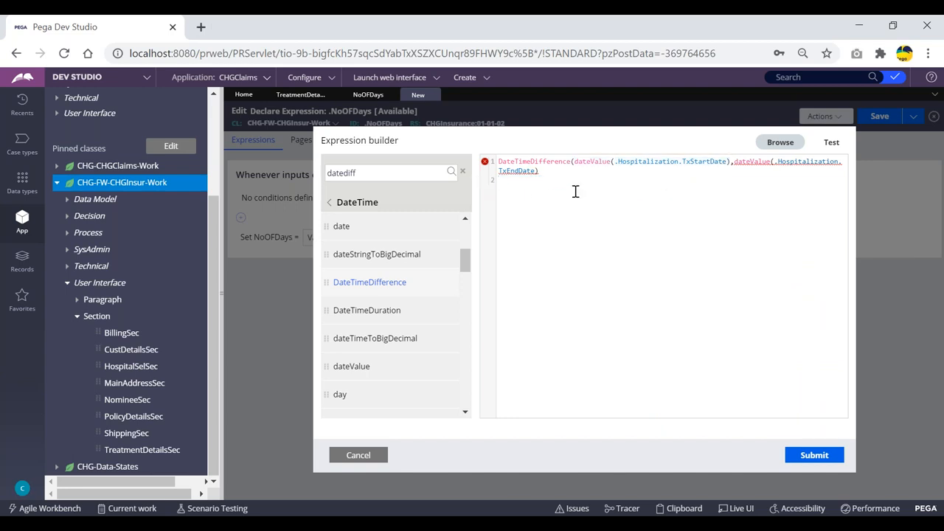
click(541, 171)
key(Left)
click(592, 172)
Test the expression with TxStartDate 6/1/2020 and TxEndDate 8/3/2020 and examine the result.
click(831, 143)
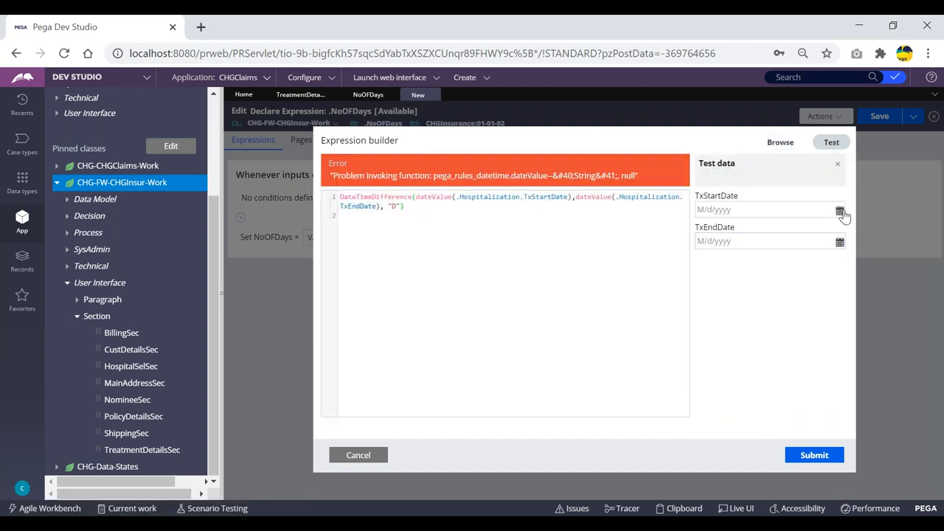
click(840, 212)
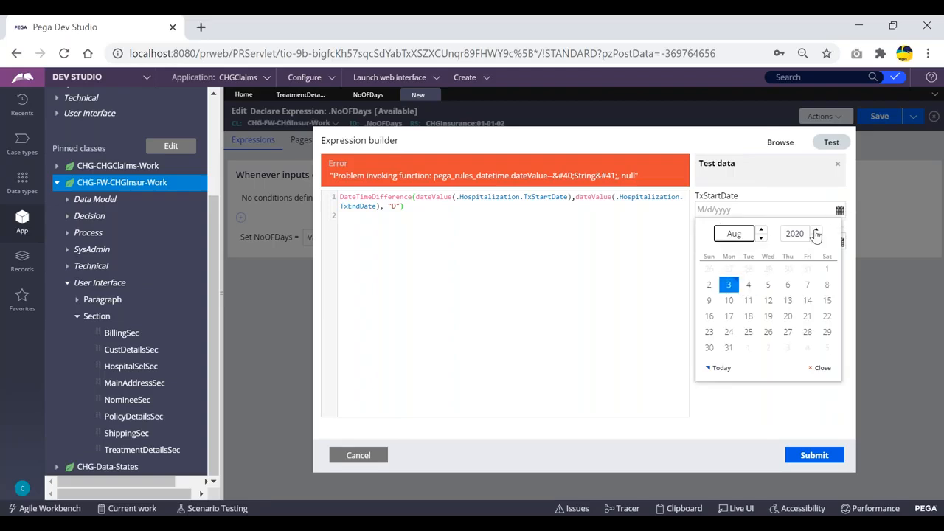
click(762, 238)
click(761, 238)
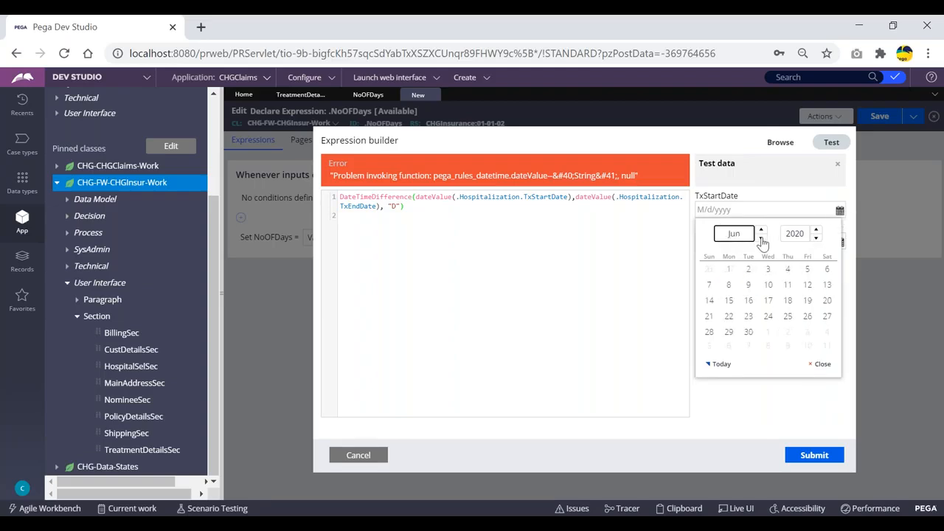
click(729, 269)
click(840, 242)
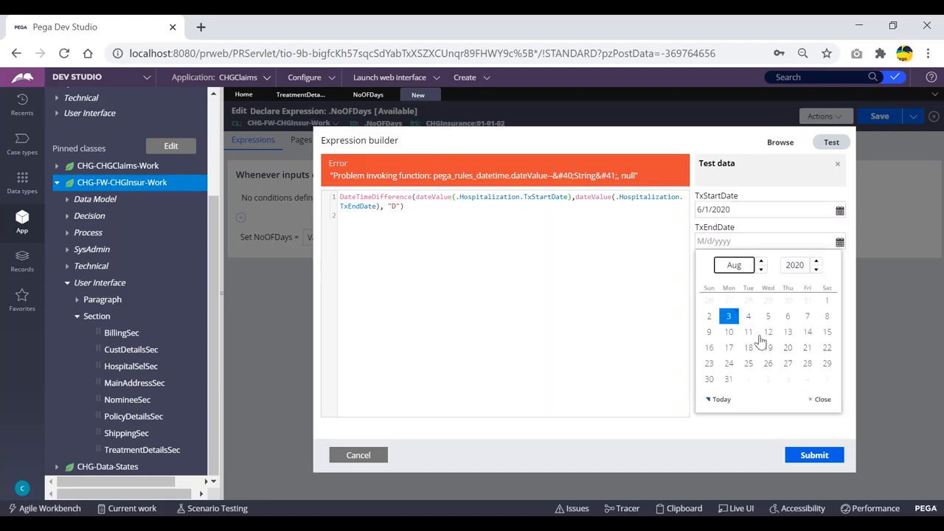
click(722, 400)
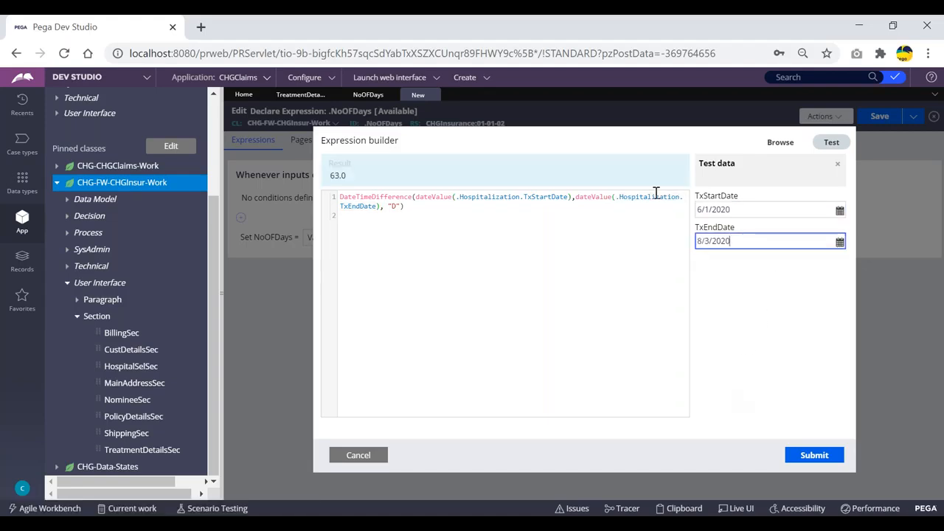
drag(347, 176, 332, 175)
click(372, 177)
click(432, 246)
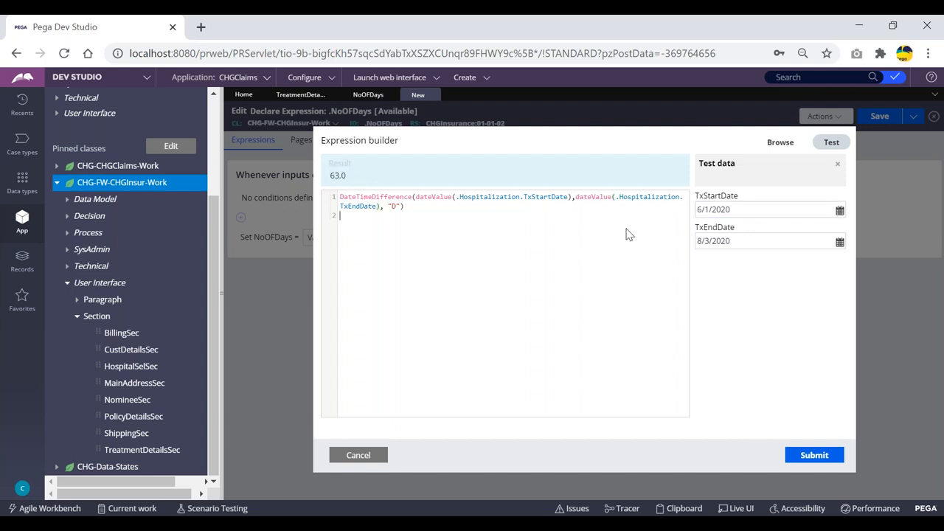
drag(359, 182, 331, 177)
Submit the finished DateTimeDifference expression and save the .NoOFDays Declare Expression.
click(815, 455)
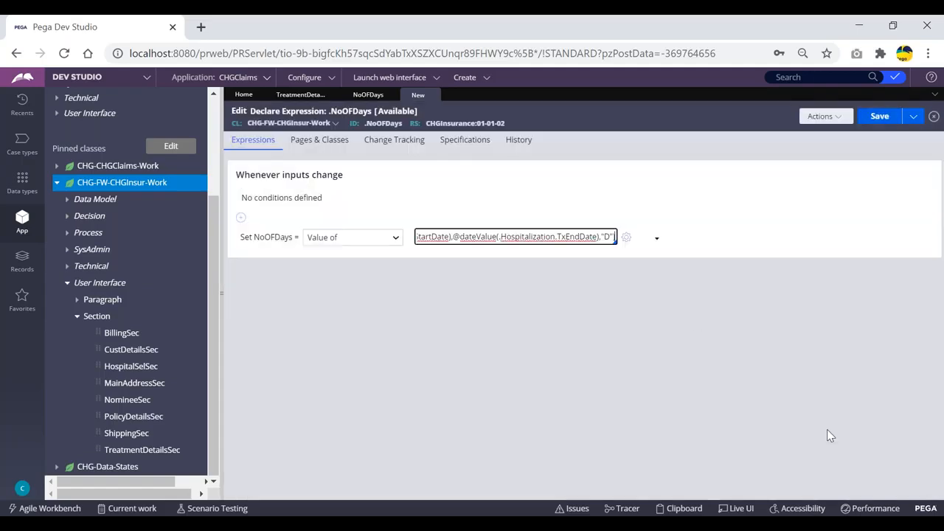
click(879, 117)
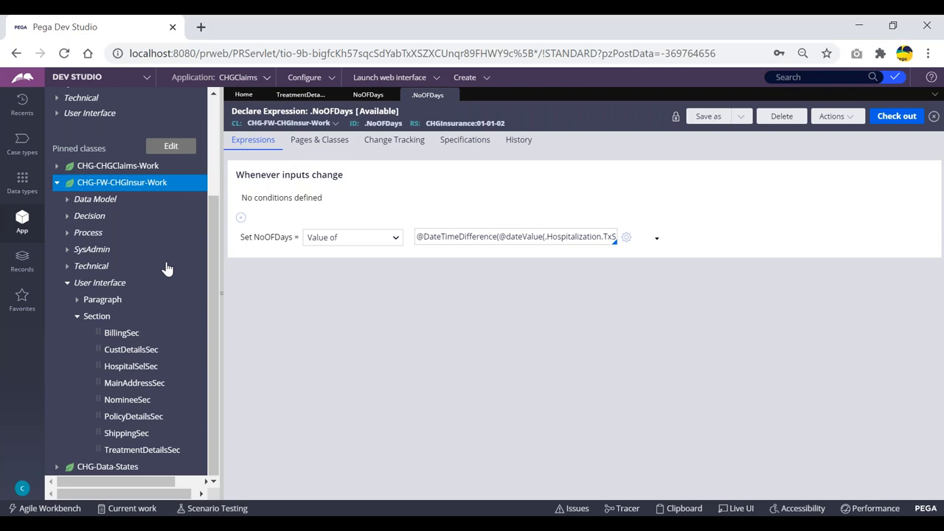
Return to the TreatmentDetailsSec section and add a Paragraph control before Comments in the Hospitilization layout.
click(300, 94)
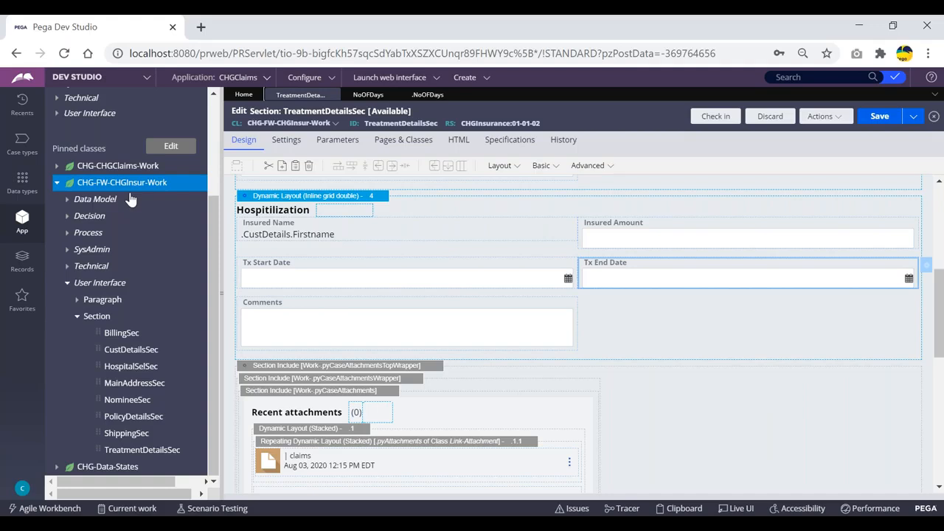
click(94, 189)
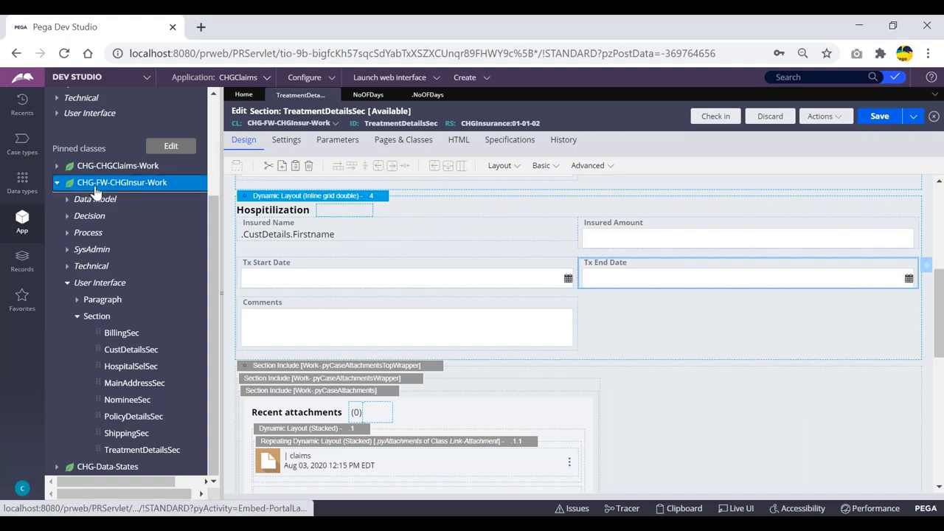
click(772, 335)
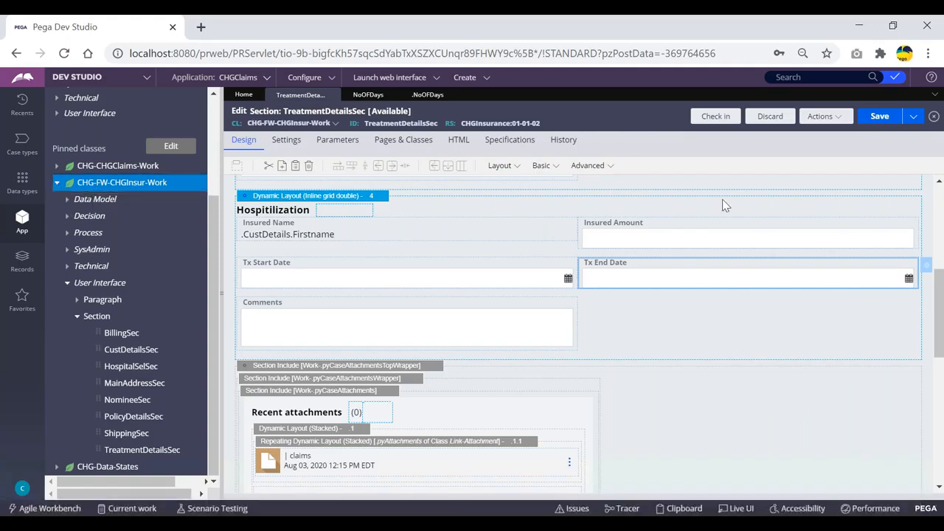
click(604, 168)
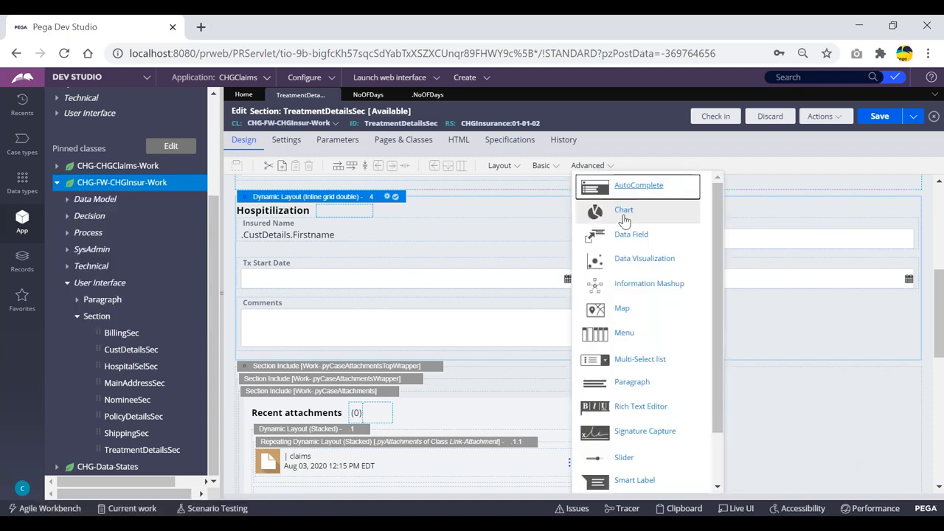
drag(595, 385, 247, 303)
drag(331, 296, 428, 331)
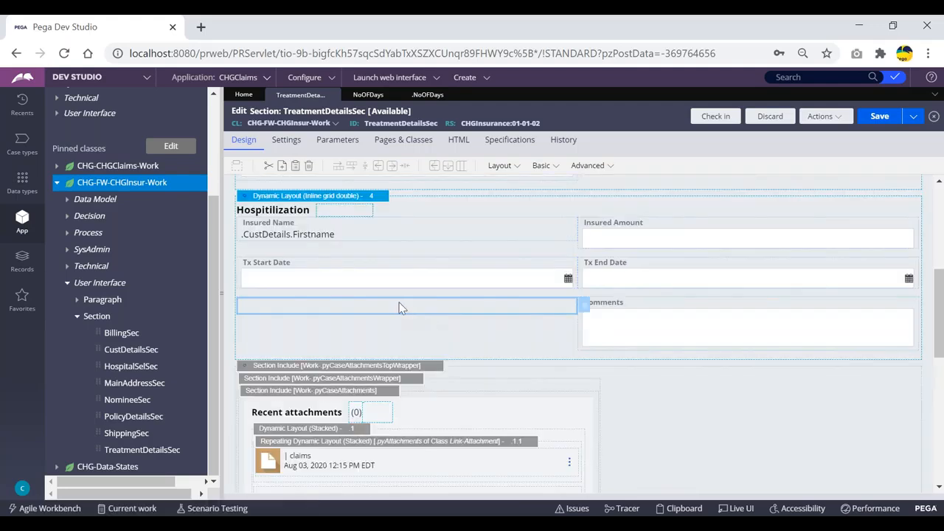
Name the new control's paragraph NoOfDaysDifference and create that Paragraph rule in class CHG-FW-CHGInsur-Work.
double_click(447, 298)
click(590, 194)
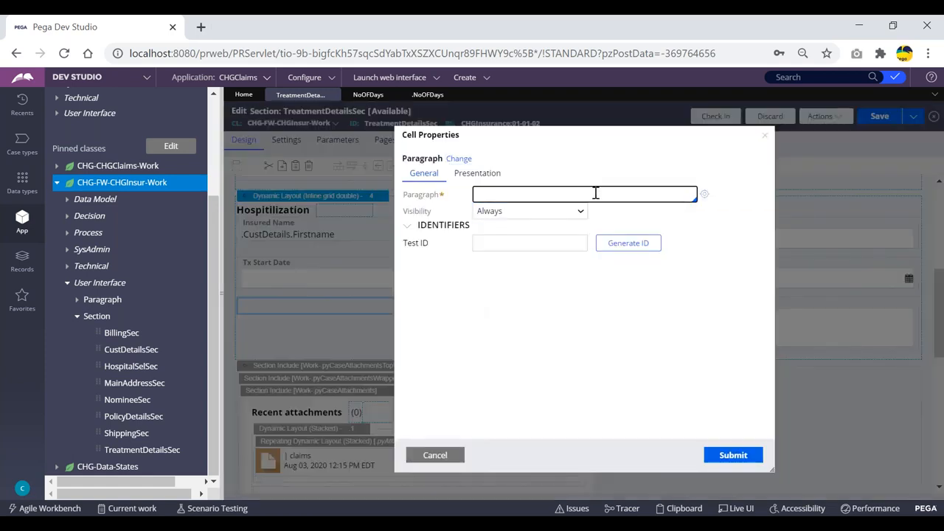
text(NoOfDaysDifference)
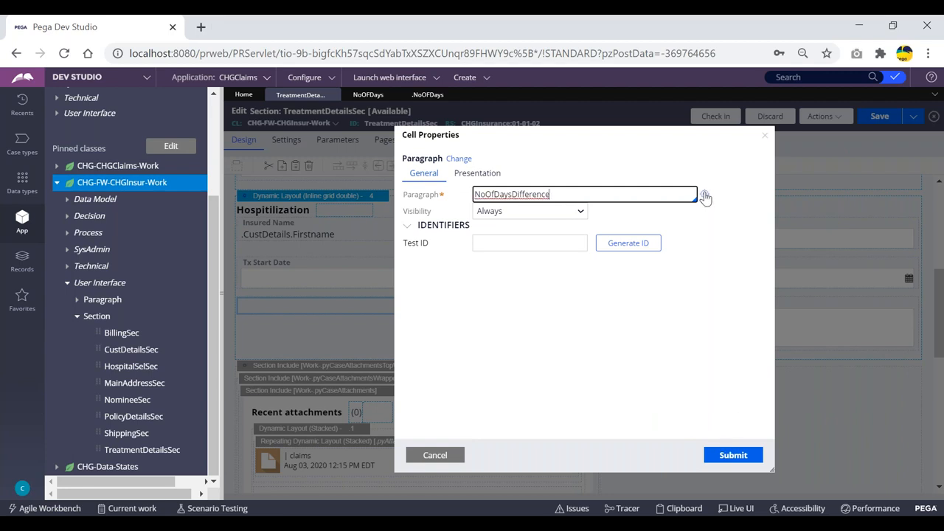
click(705, 196)
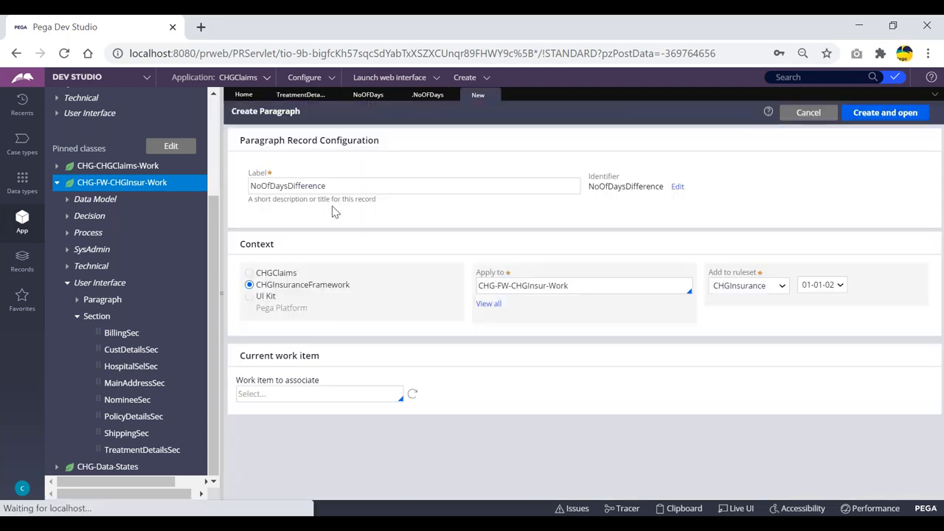
click(887, 113)
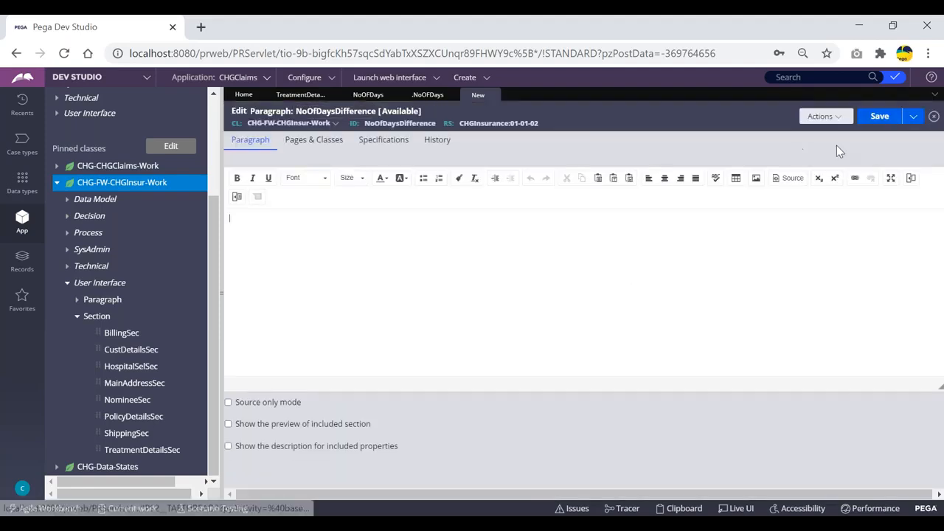
Insert the .NoOFDays property with the Text format into the paragraph.
click(911, 178)
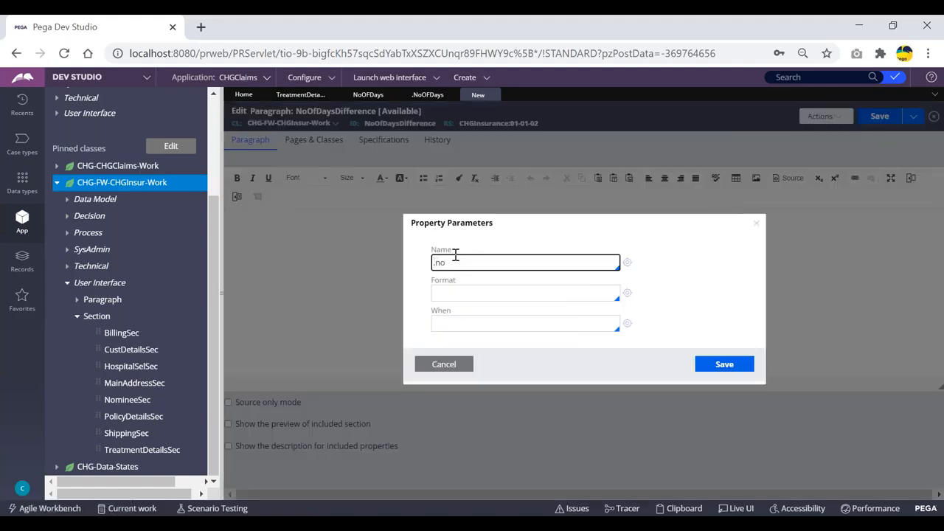
text(.nod)
key(Return)
click(557, 295)
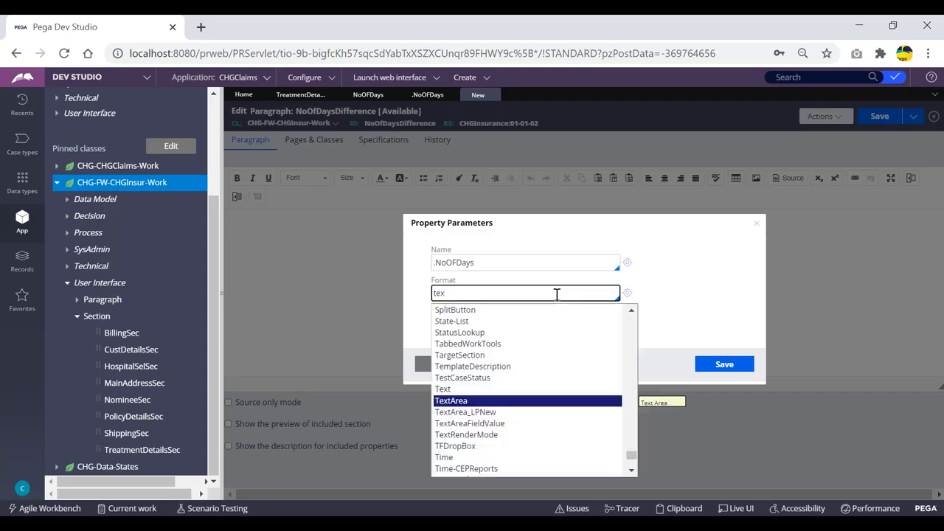
text(tex)
key(Up)
key(Return)
click(720, 366)
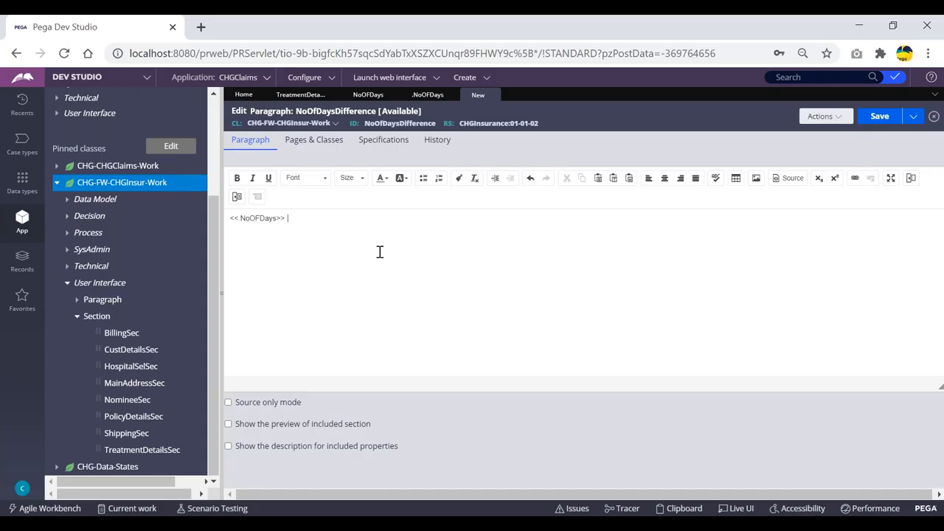
Write "Days difference is" before the property and "- Claims More tham 90 days is not valid" after it, and save the paragraph.
text(Days difference is)
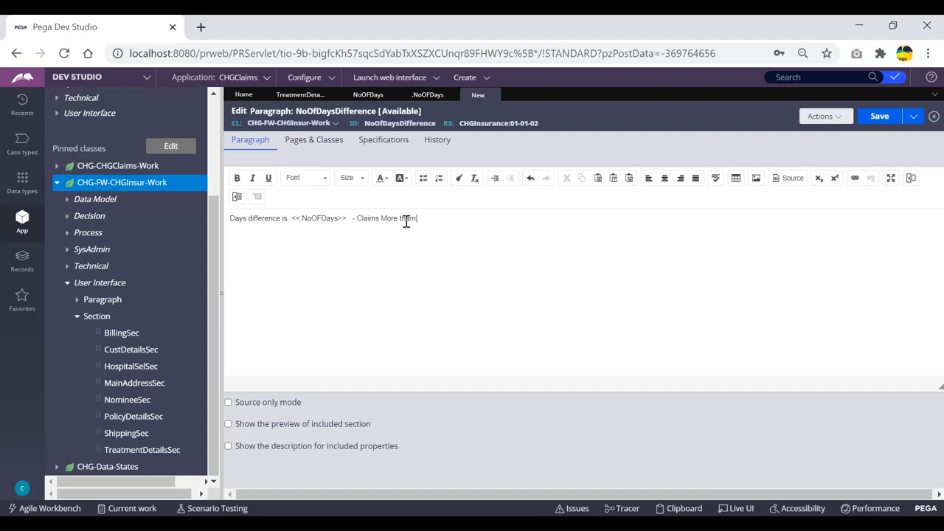
text(is not valid)
drag(355, 218, 538, 225)
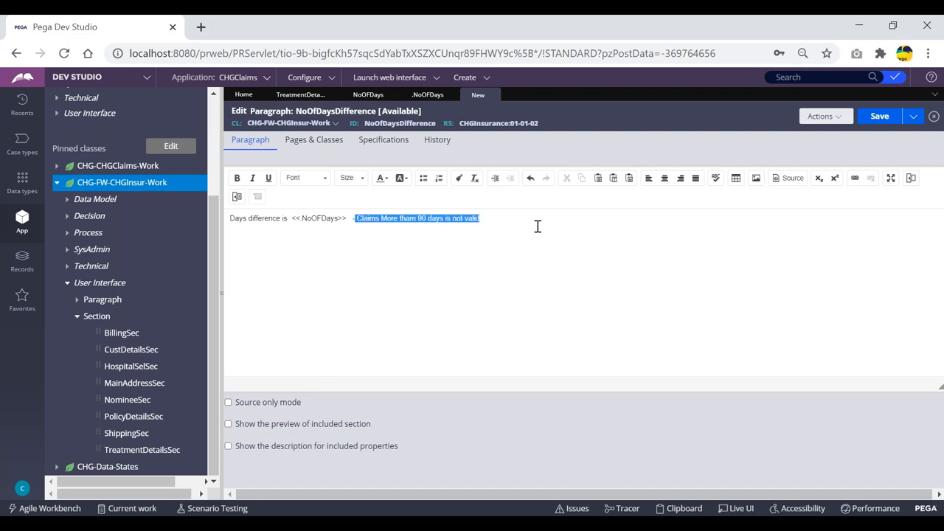
drag(351, 221, 290, 219)
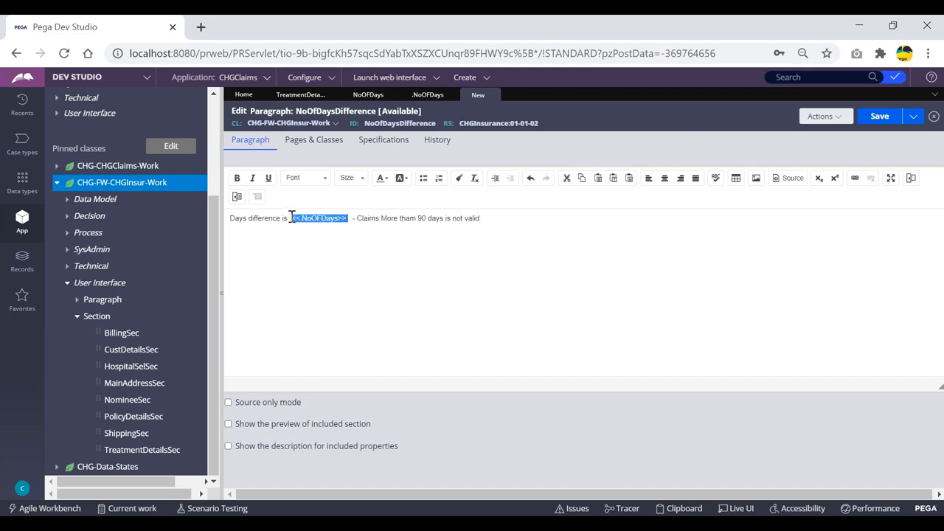
click(878, 112)
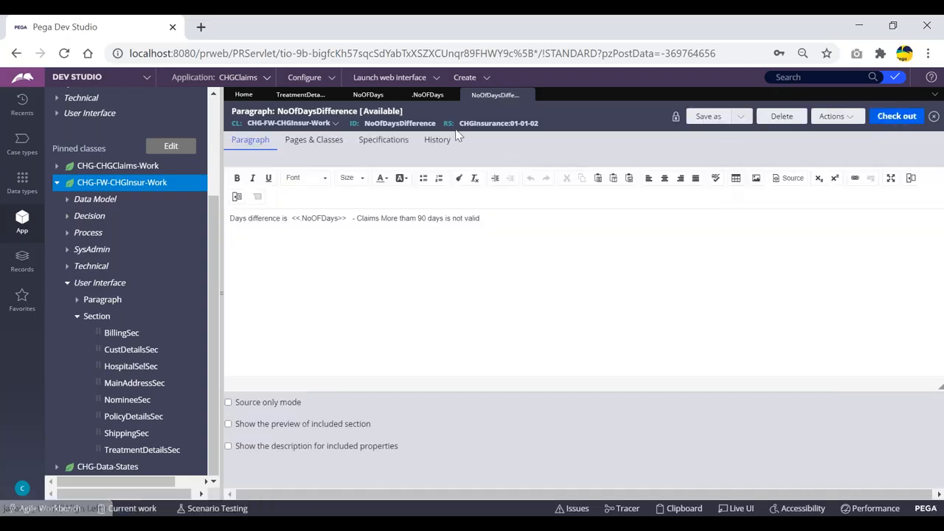
Return to TreatmentDetailsSec and submit the cell properties with the NoOfDaysDifference paragraph.
click(427, 95)
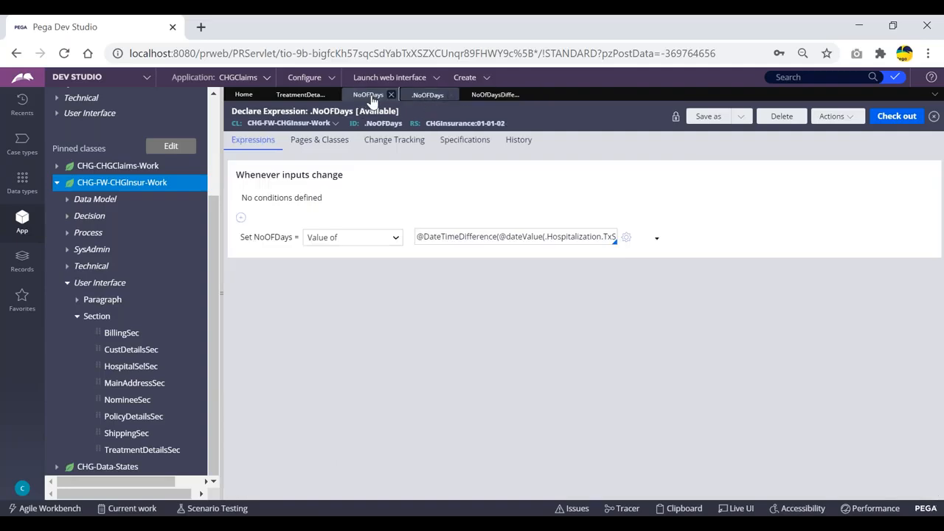
click(300, 94)
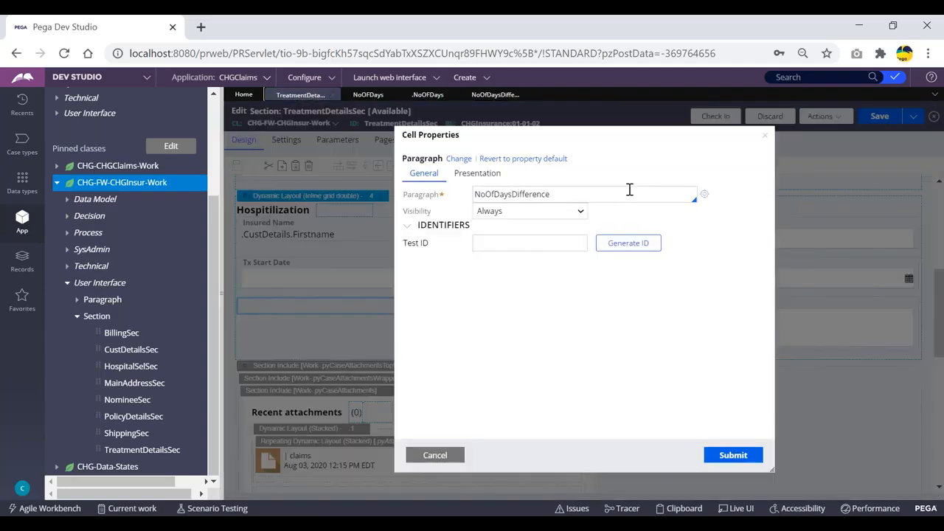
click(734, 455)
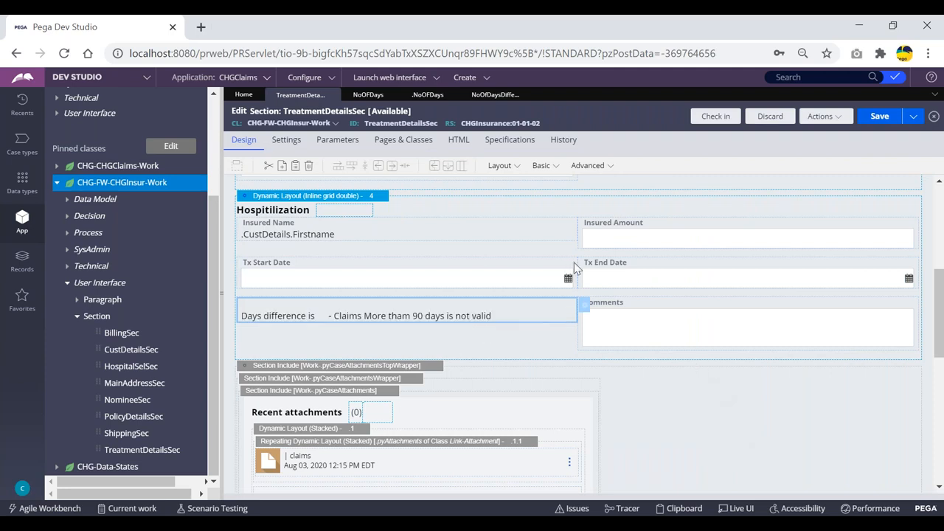
Set the visibility of the NoOfDaysDifference paragraph cell to Condition (expression) and open its condition builder.
double_click(549, 308)
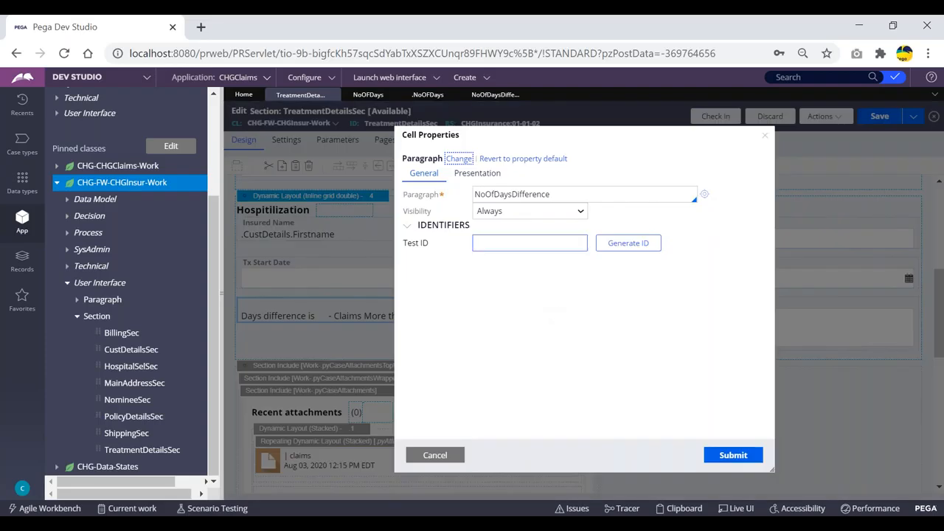
click(509, 214)
click(517, 236)
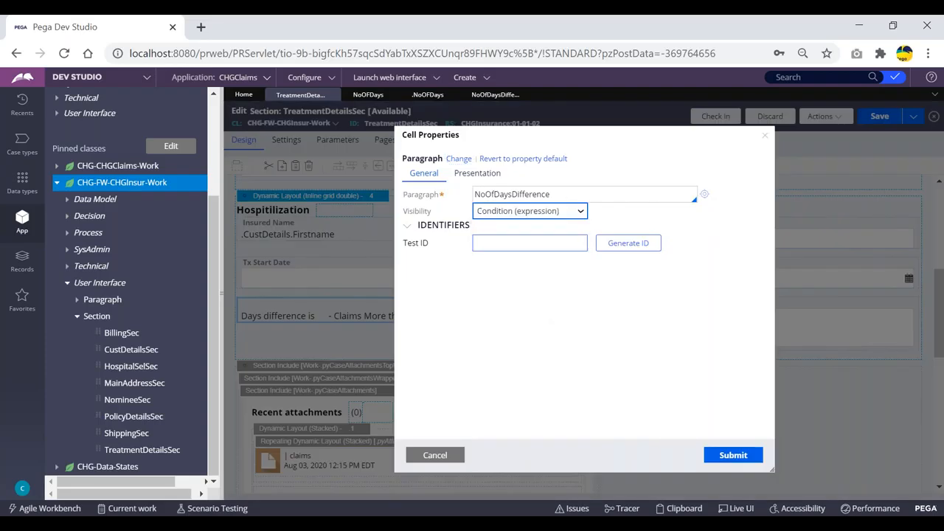
click(705, 214)
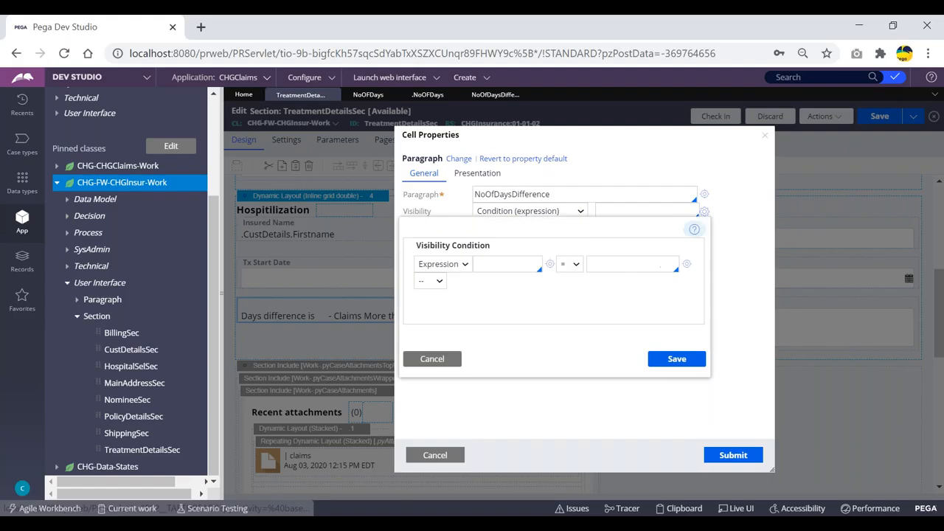
Define the visibility condition as .NoOFDays >= 91.
click(490, 265)
text(.no)
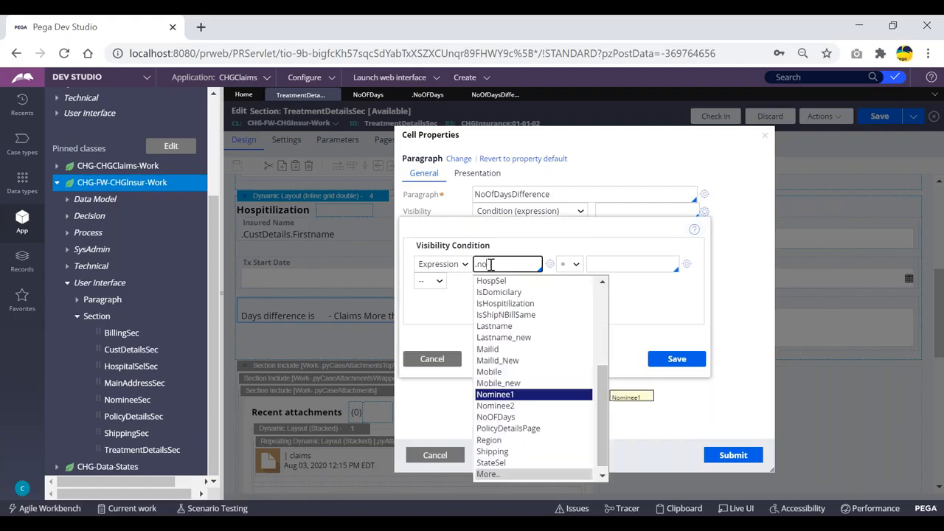
key(Down)
key(Down)
key(Down)
key(Down)
key(Up)
key(Up)
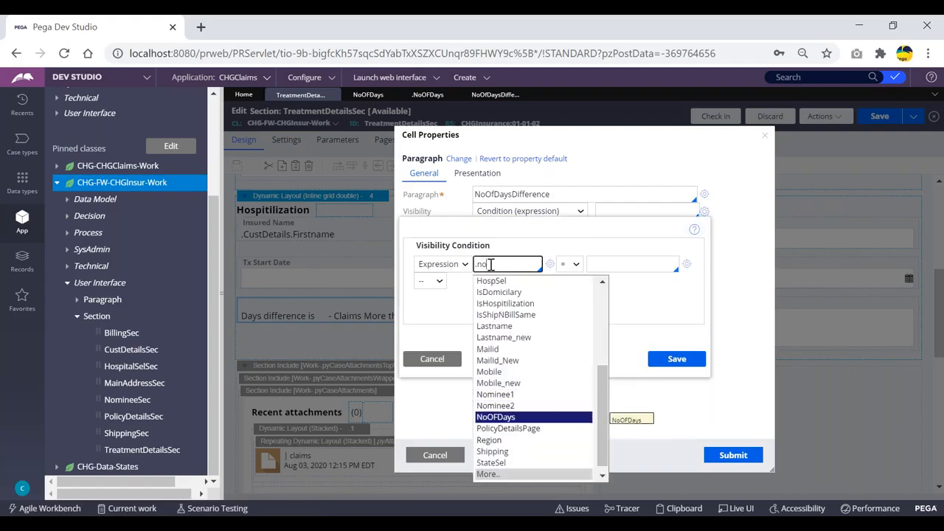
key(Return)
click(570, 264)
click(582, 298)
click(614, 266)
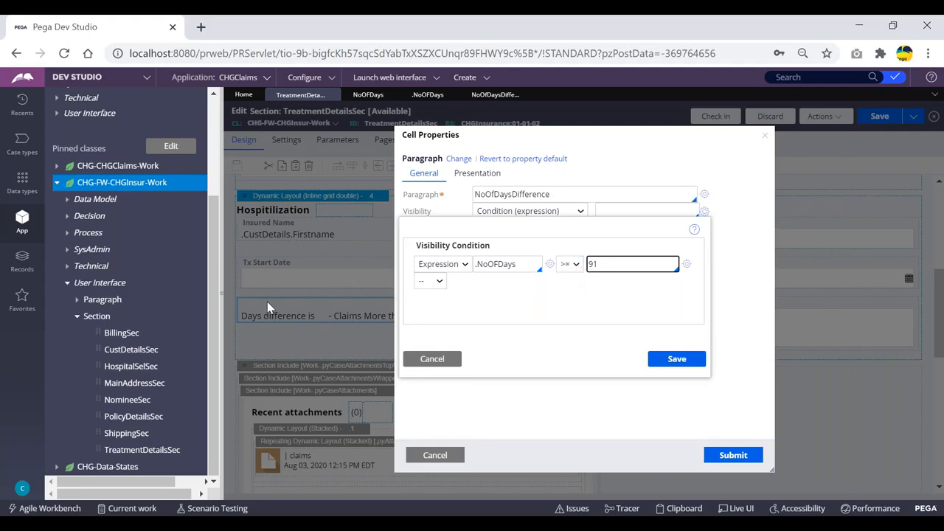
Save the visibility condition, submit the cell properties and save the TreatmentDetailsSec section.
click(677, 360)
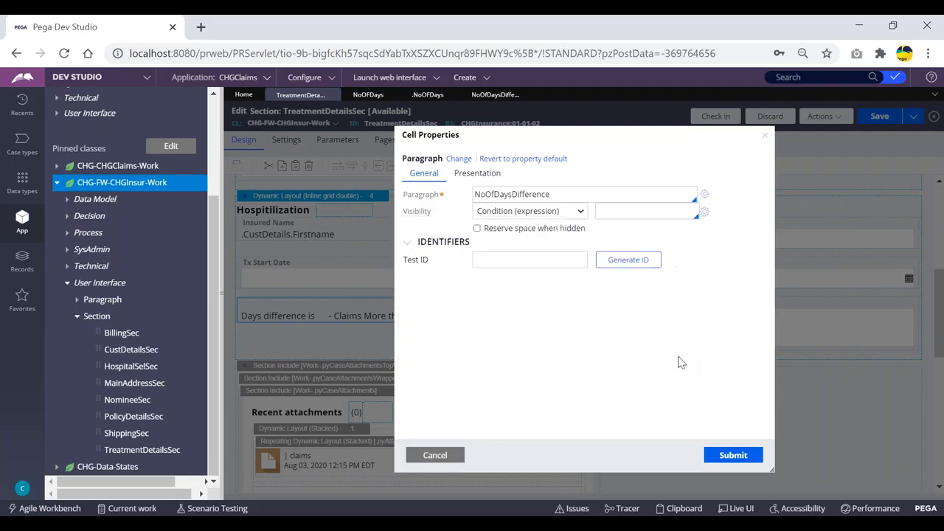
click(736, 456)
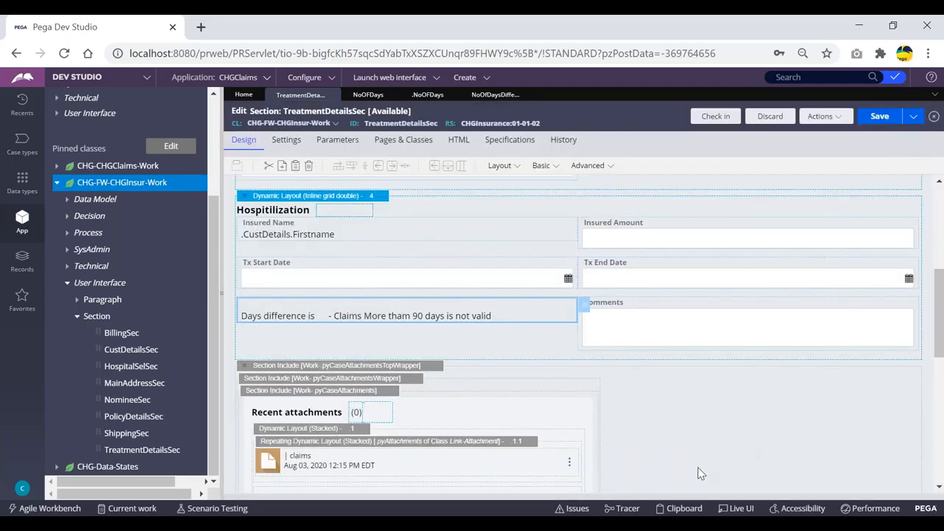
click(879, 117)
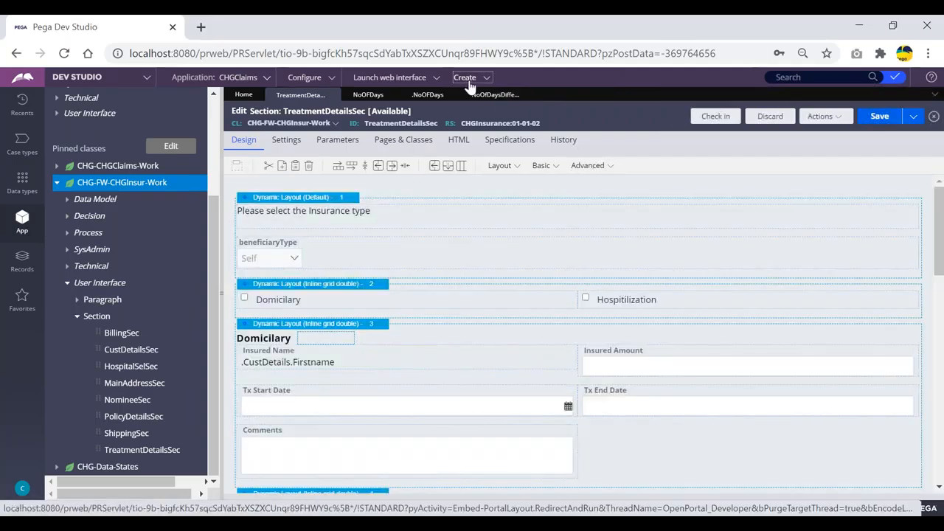
Create a new CHGInsuranceFramework case to test the paragraph.
click(471, 82)
mouse_move(475, 90)
click(595, 91)
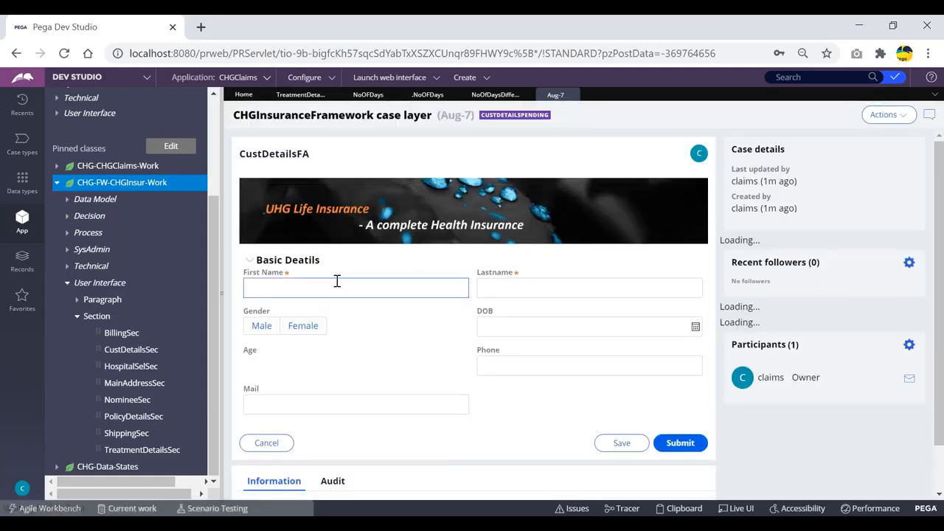
Fill in the customer's first name, last name and date of birth, and submit the customer details and the blank nominee form.
click(373, 281)
text(sds)
click(538, 285)
text(sdfdss)
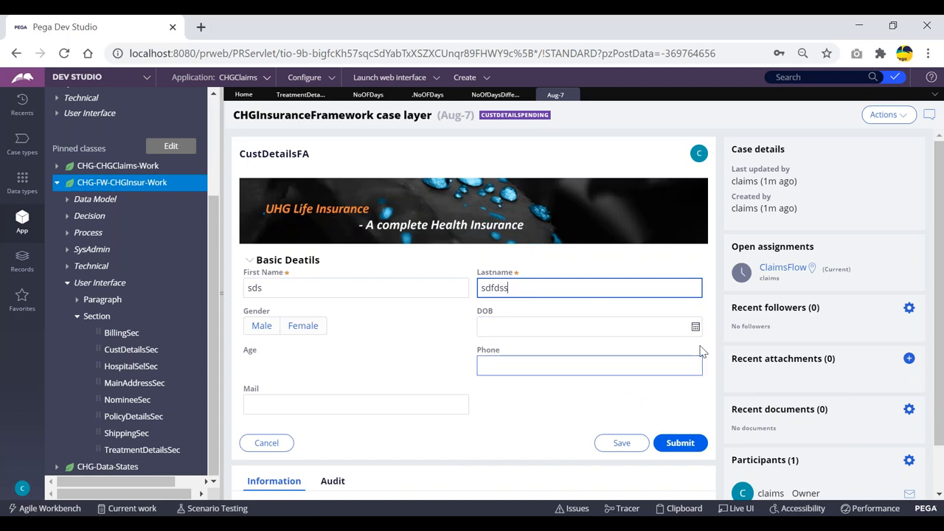
click(696, 326)
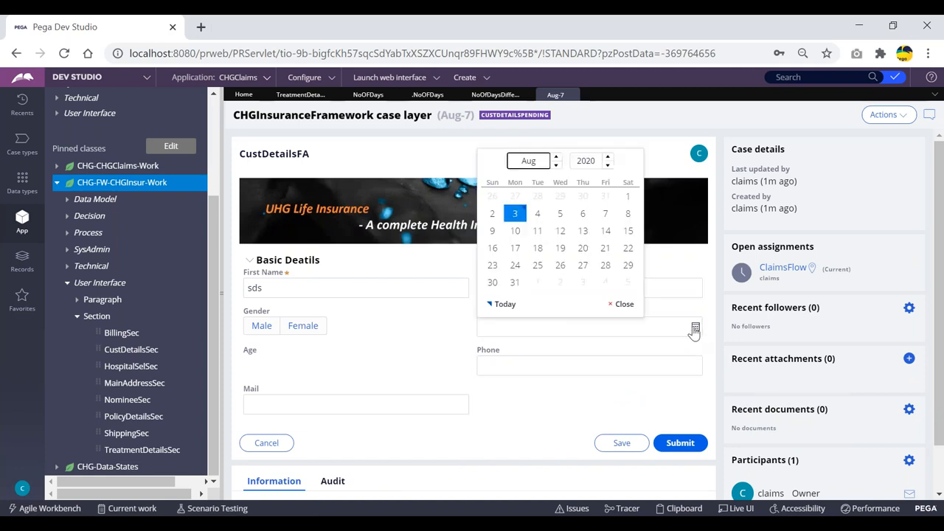
click(609, 165)
click(609, 166)
click(606, 195)
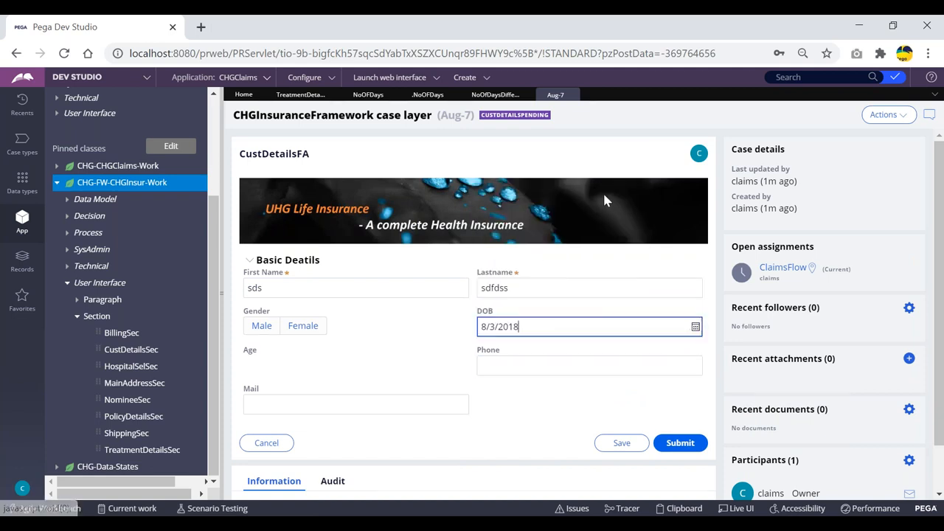
click(673, 443)
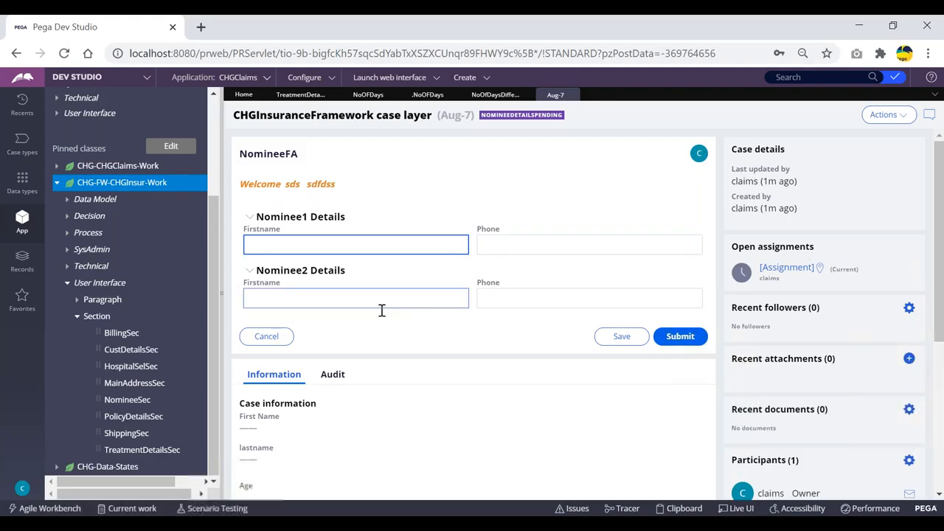
click(680, 338)
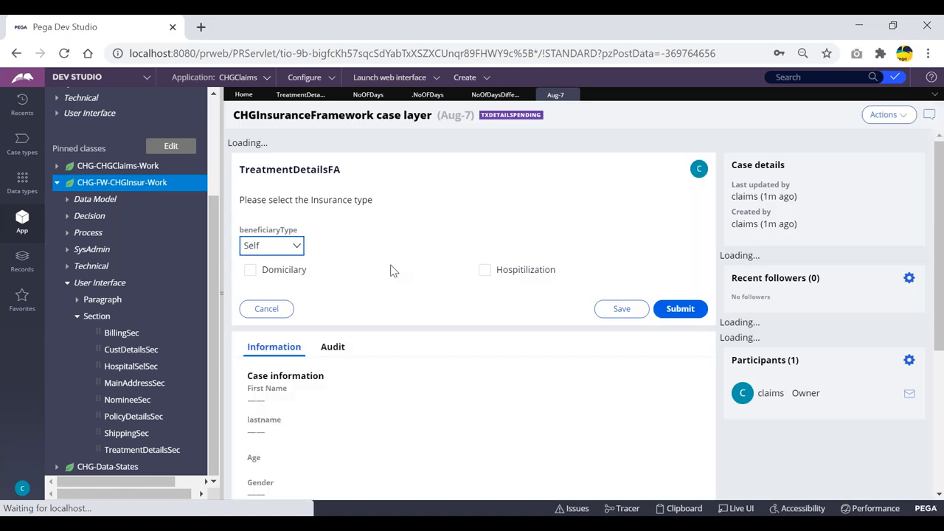
Select Hospitilization as the insurance type and set Tx Start Date to 6/2/2020 and Tx End Date to 8/3/2020.
click(484, 255)
scroll(480, 270, down, 1)
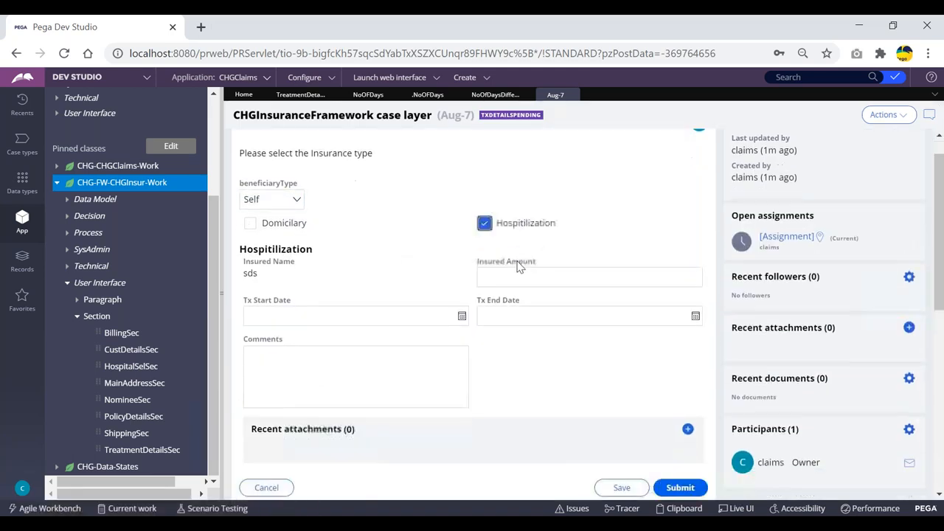
click(462, 273)
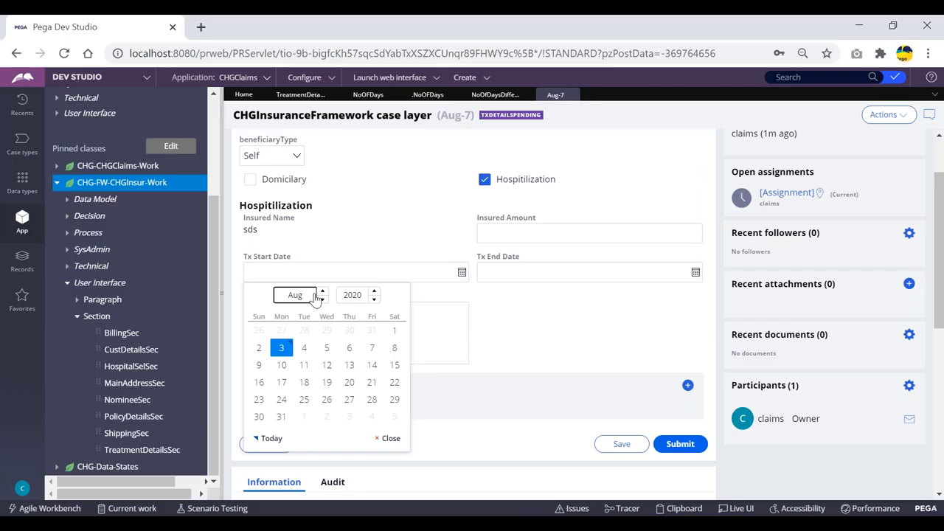
click(322, 299)
click(323, 300)
click(304, 330)
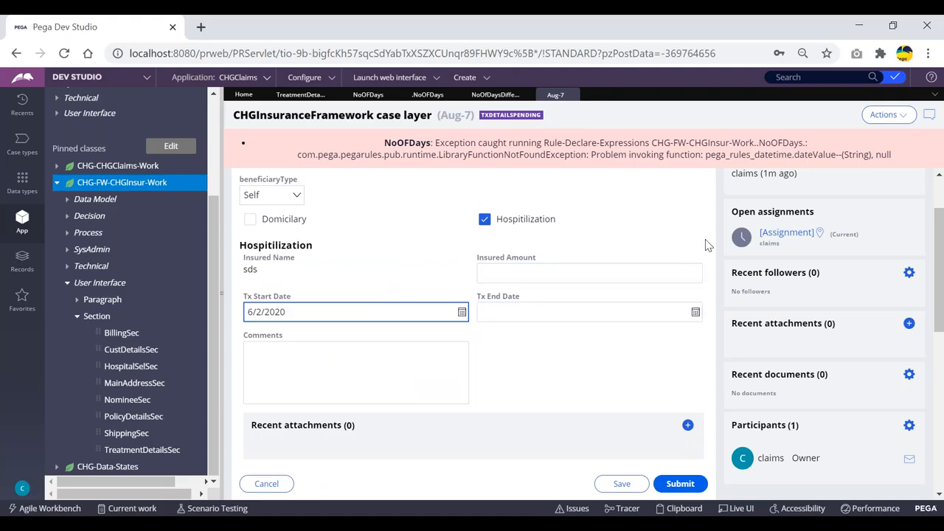
click(696, 316)
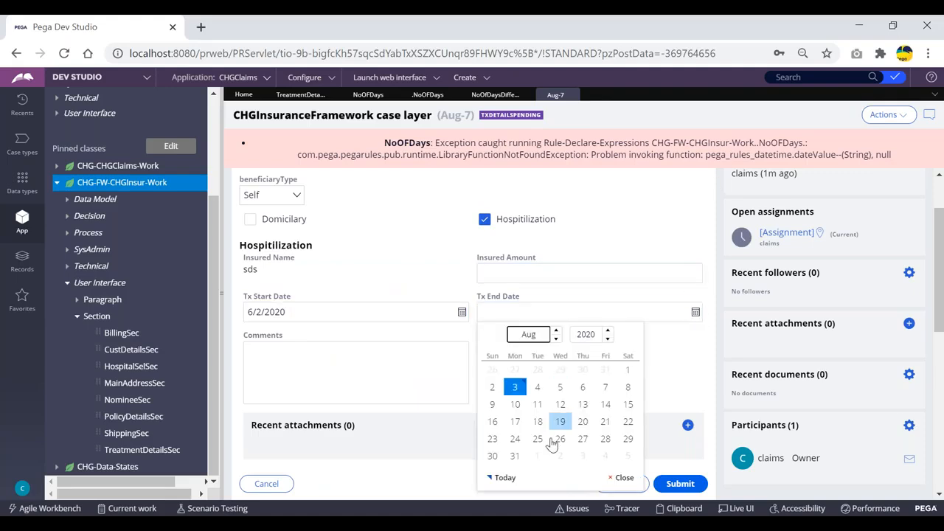
click(514, 387)
scroll(568, 369, down, 1)
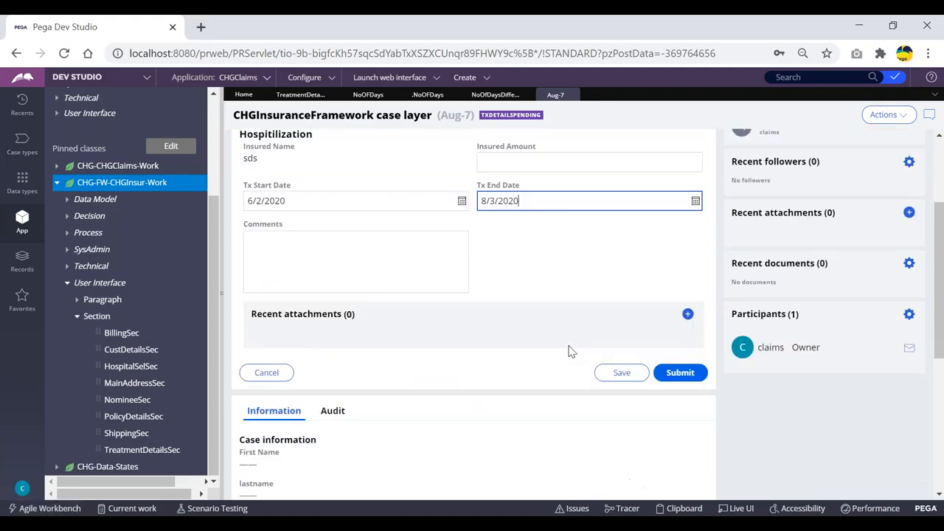
key(Tab)
click(502, 255)
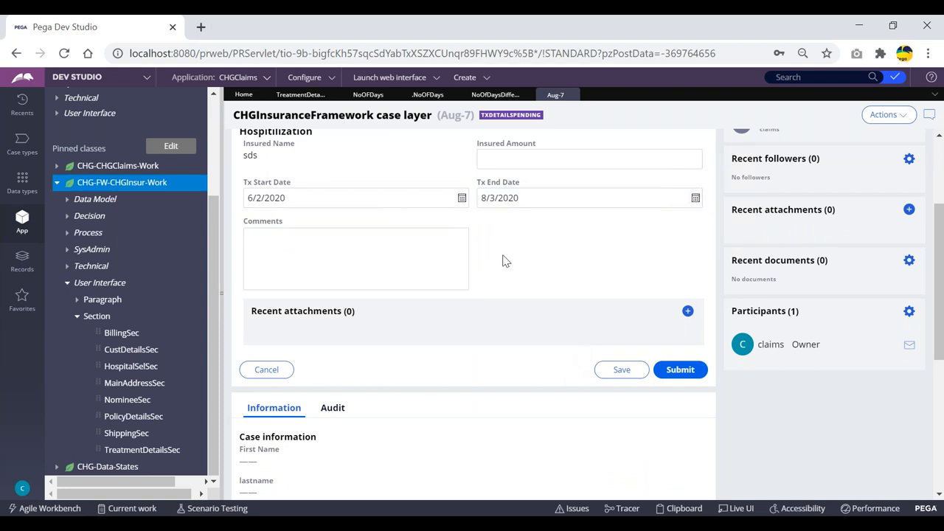
Check the NoOFDays value on pyWorkPage in the Clipboard and return to the case.
scroll(503, 261, up, 1)
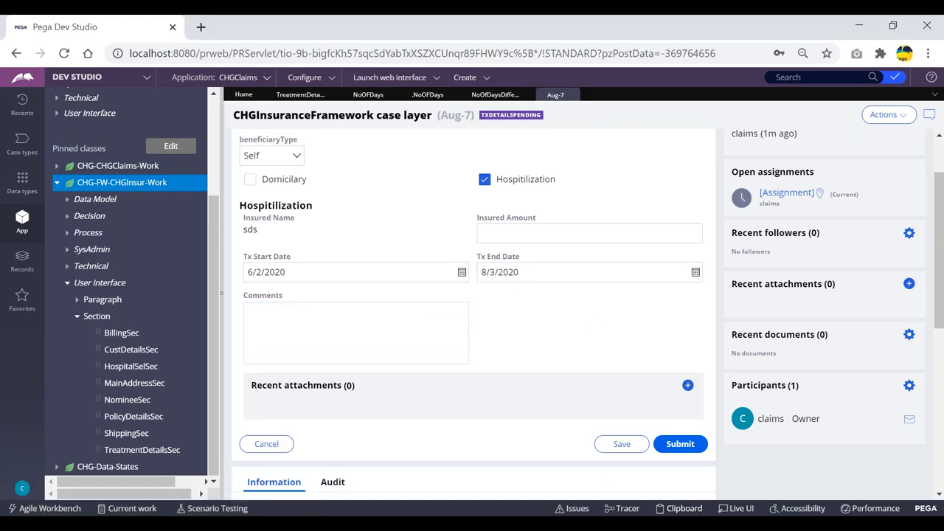
click(679, 508)
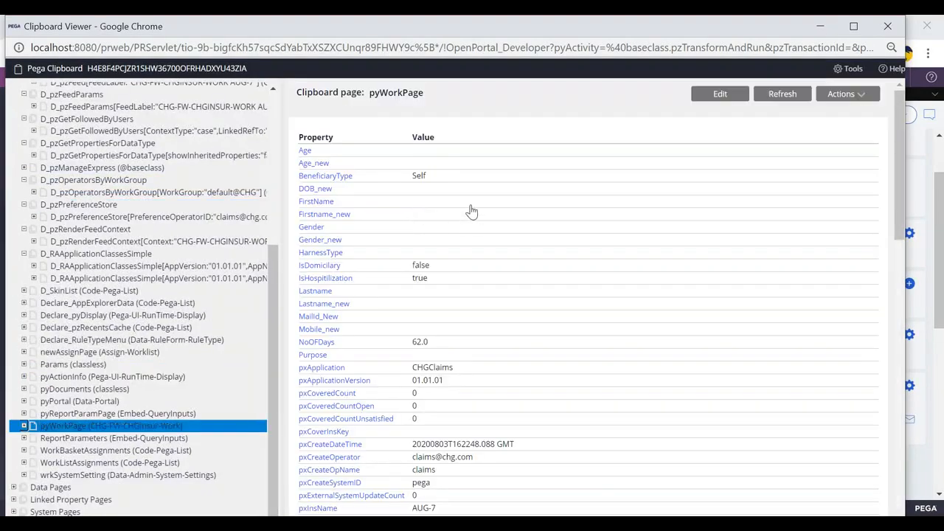
scroll(354, 322, down, 2)
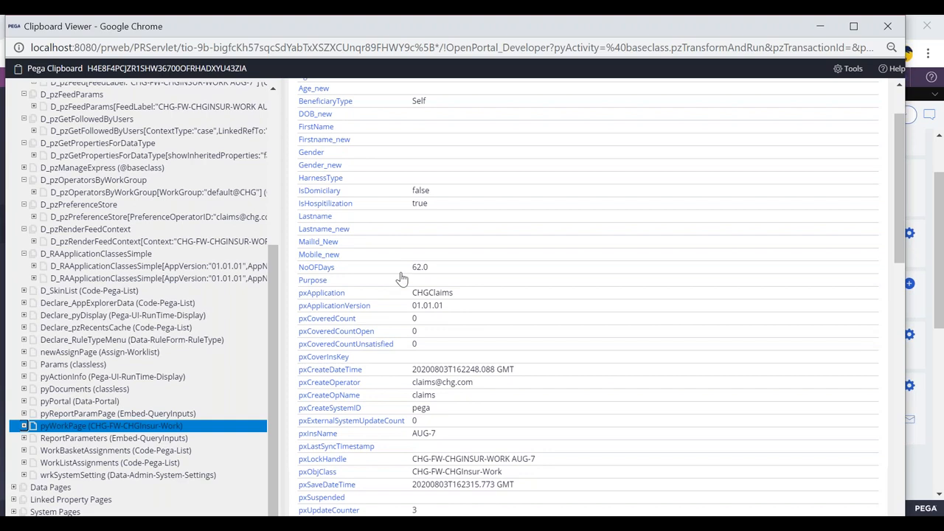
key(alt+Tab)
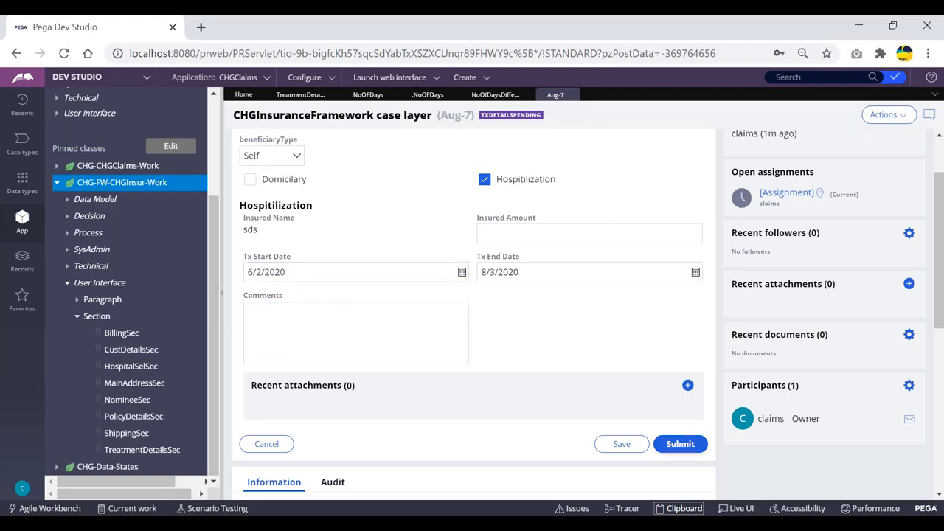
Use Live UI to give the Tx End Date field an action set with a Change event and a Refresh action.
click(740, 509)
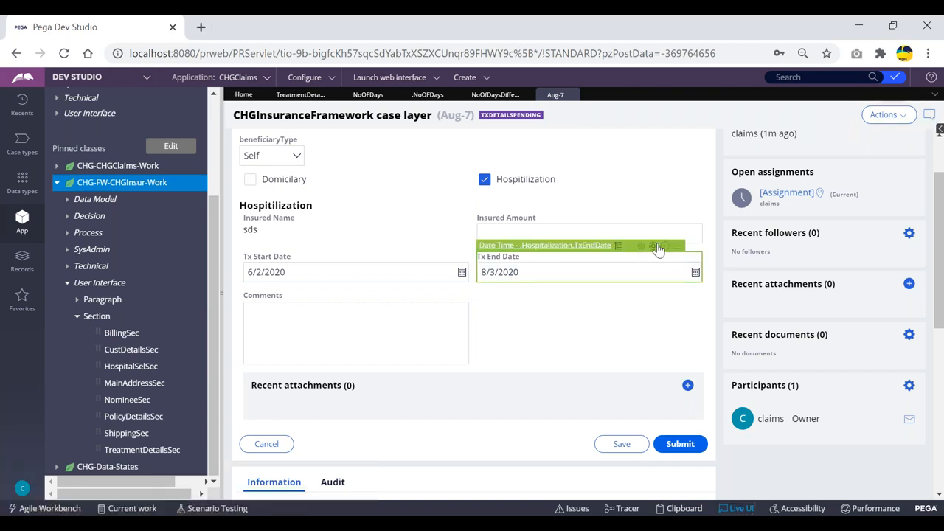
click(576, 266)
click(528, 208)
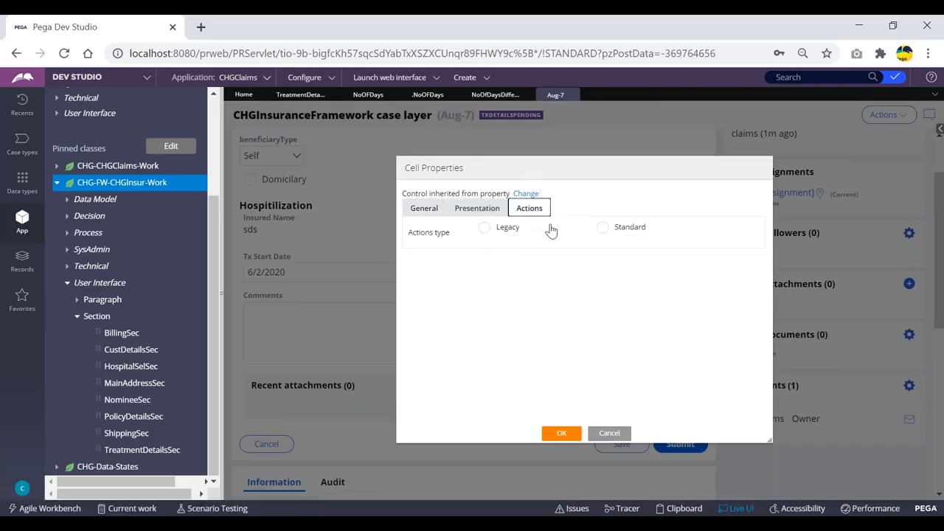
click(605, 228)
click(458, 251)
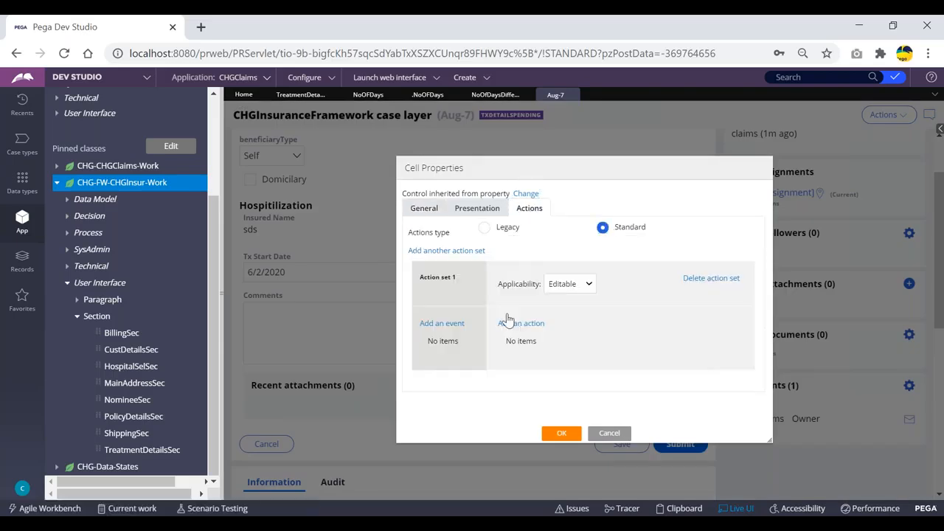
click(445, 323)
click(596, 348)
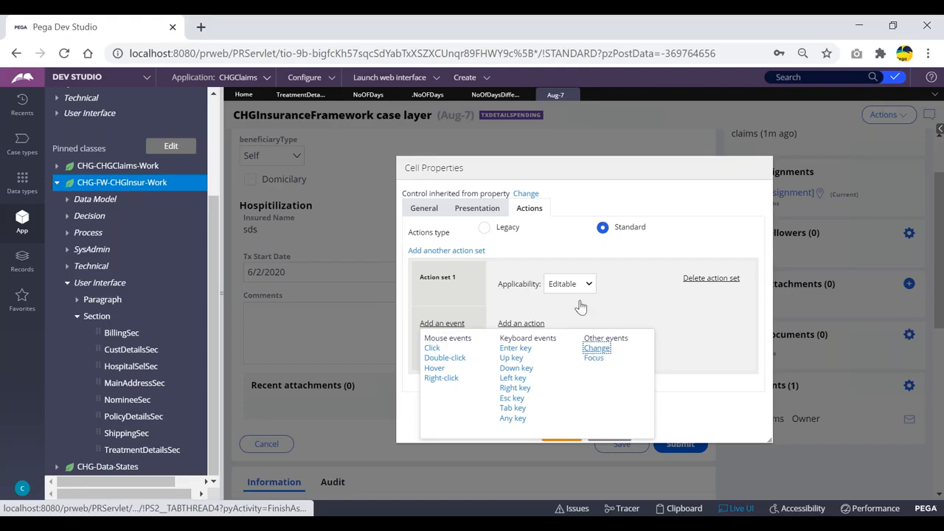
click(521, 323)
click(551, 361)
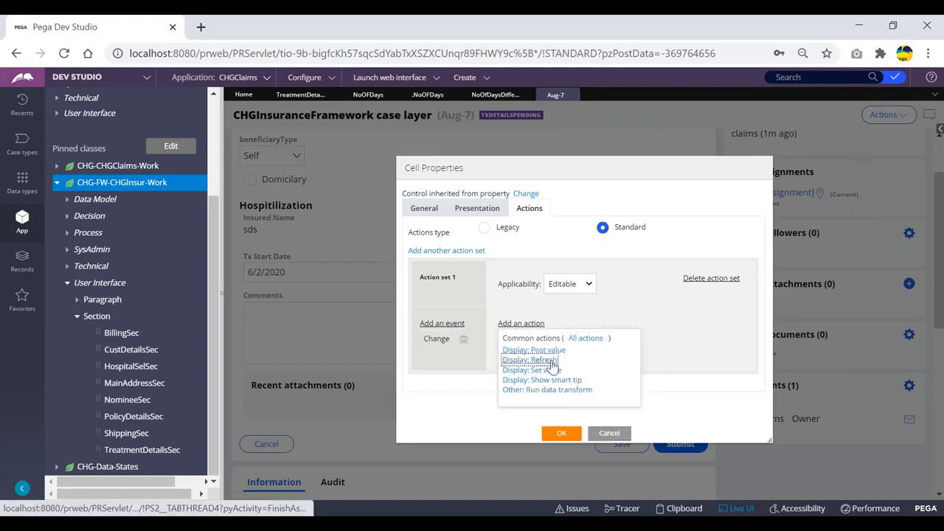
click(561, 433)
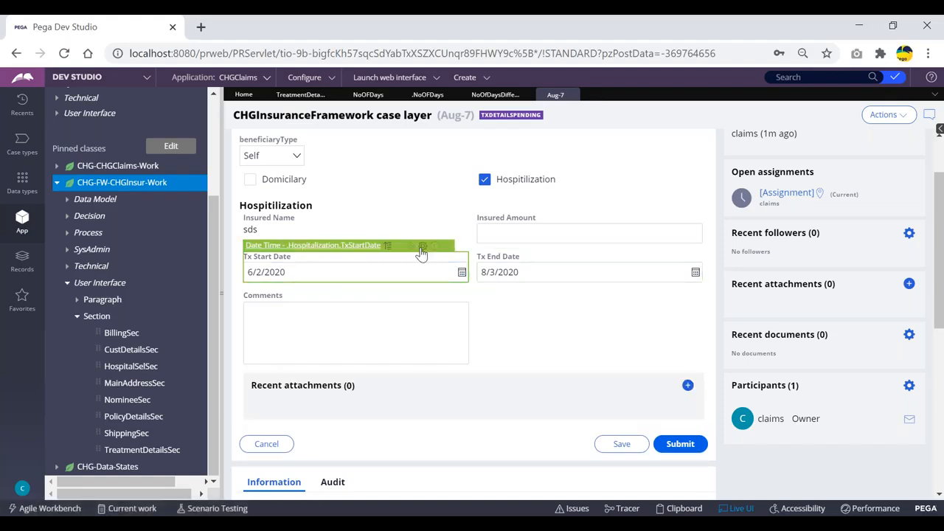
Give the Tx Start Date field an action set with a Change event and a Refresh action, and turn off Live UI.
click(535, 263)
click(528, 210)
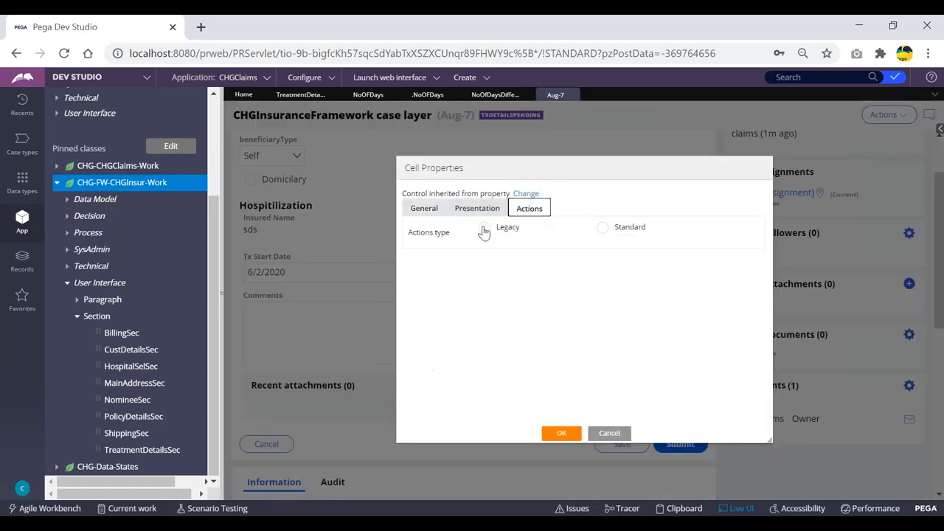
click(603, 227)
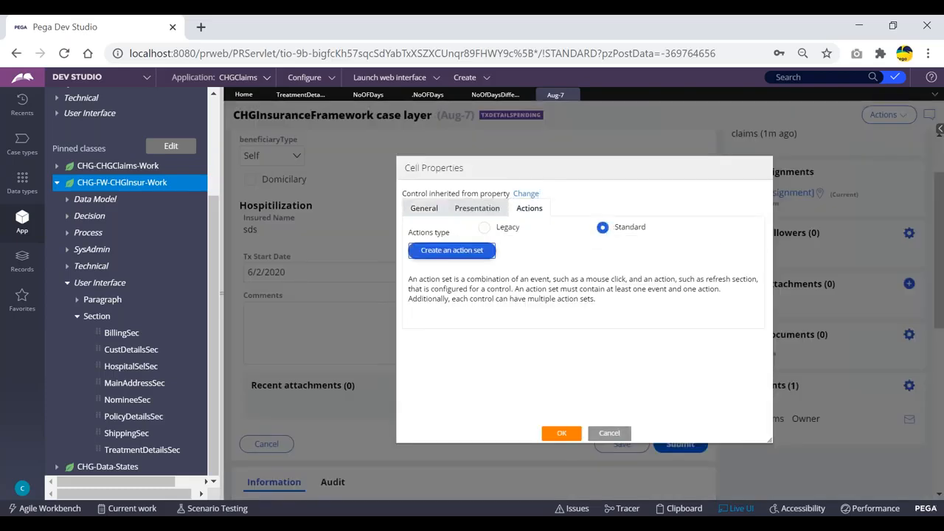
click(453, 248)
click(443, 325)
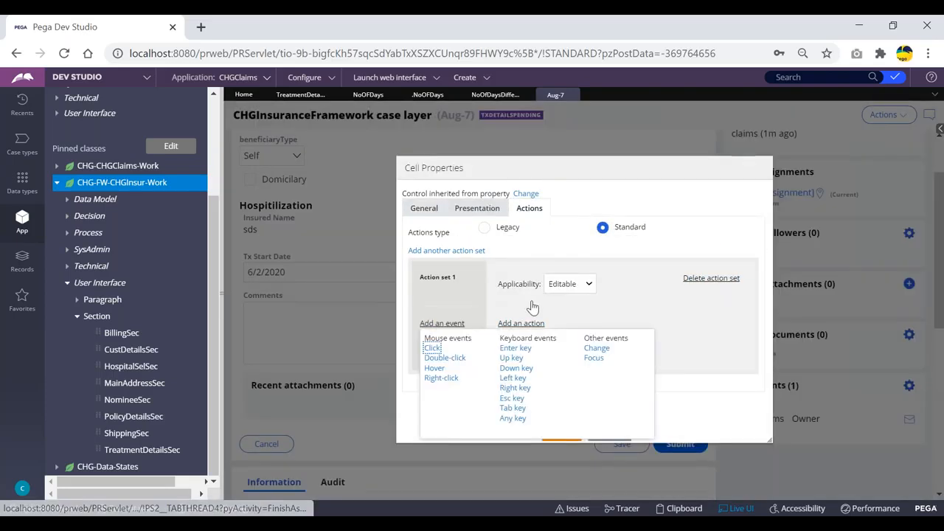
click(596, 348)
click(522, 324)
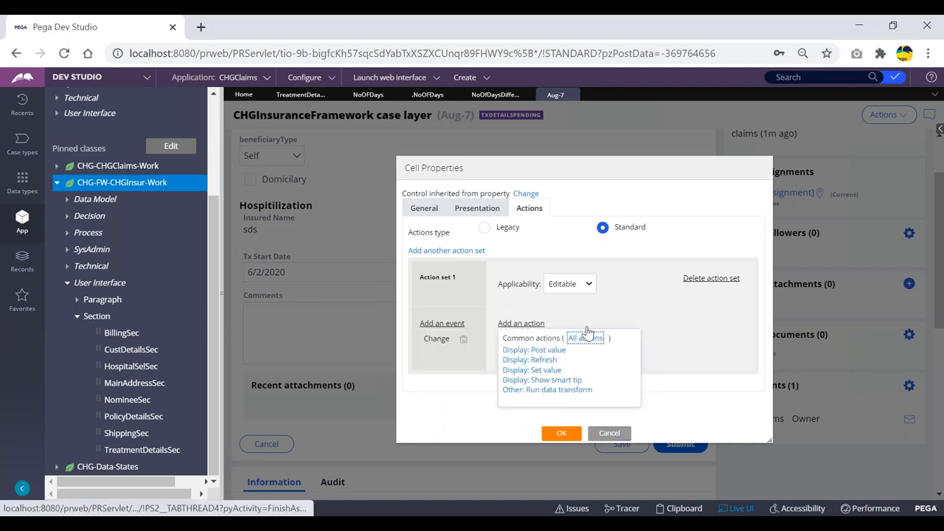
click(537, 360)
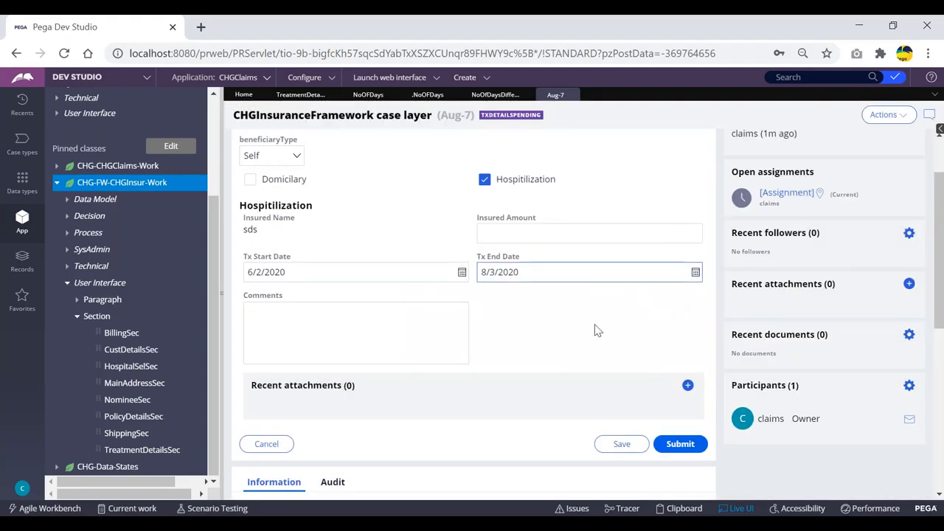
click(736, 511)
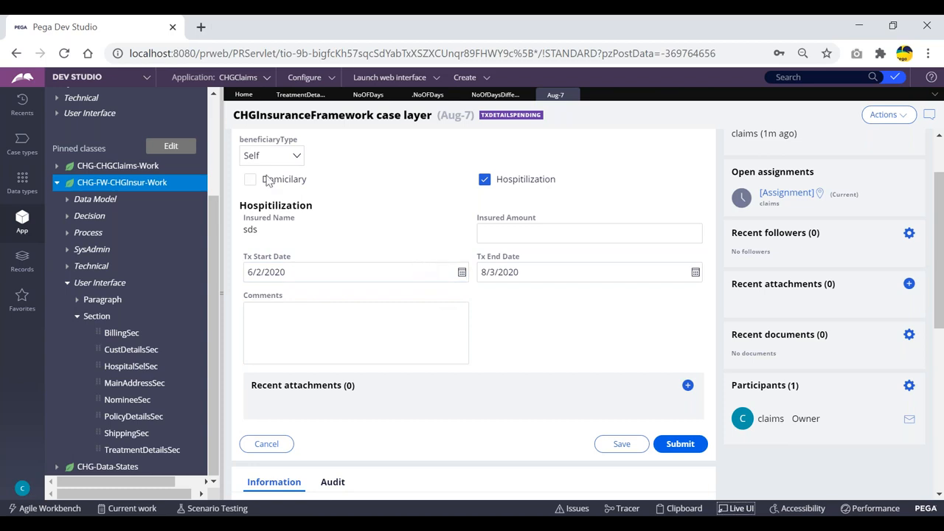
Open the TreatmentDetailsSec section rule.
click(487, 95)
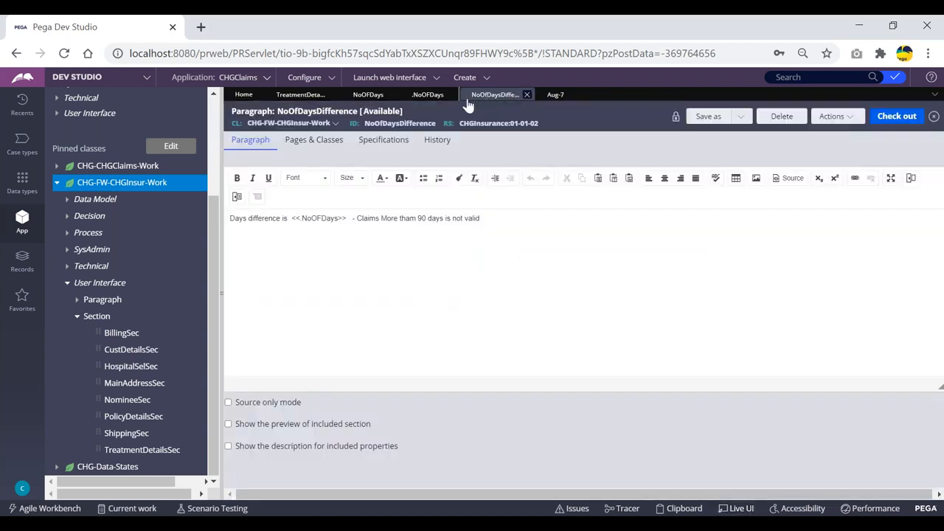
click(432, 96)
click(365, 98)
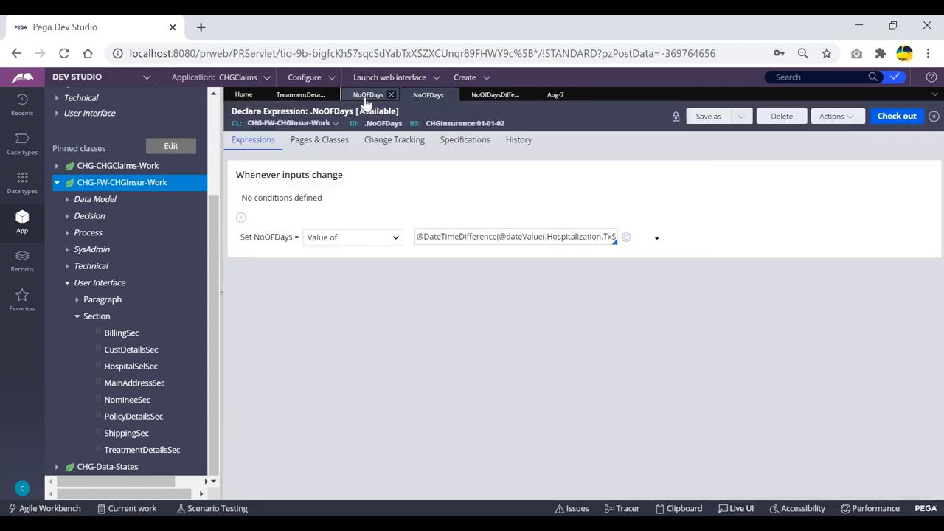
click(305, 97)
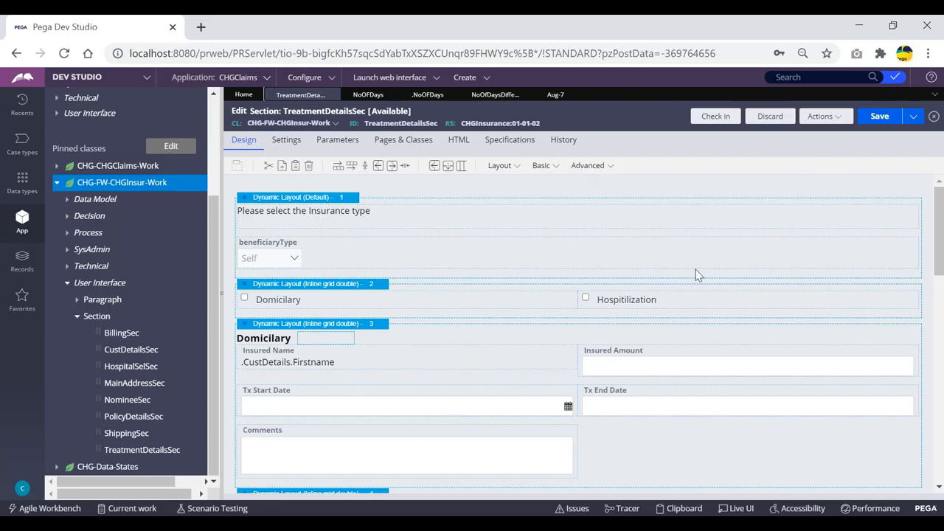
click(638, 363)
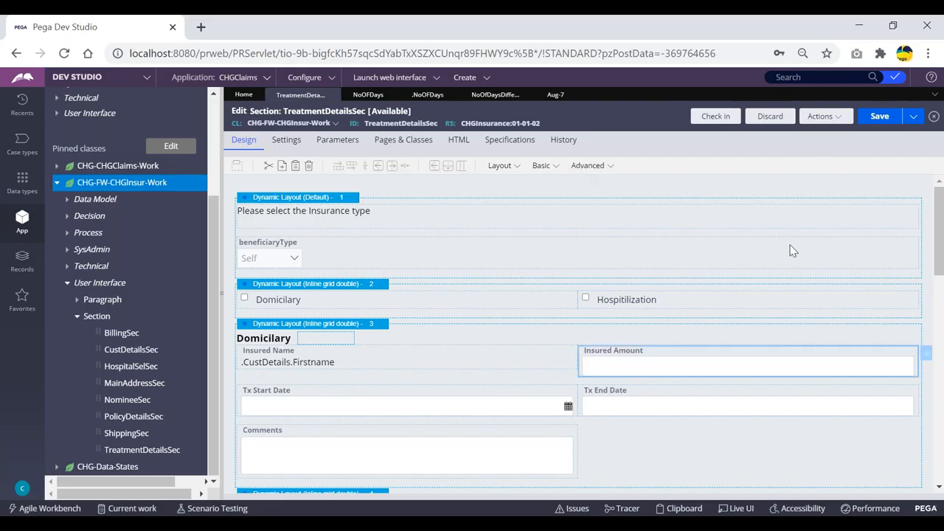
double_click(720, 362)
click(433, 454)
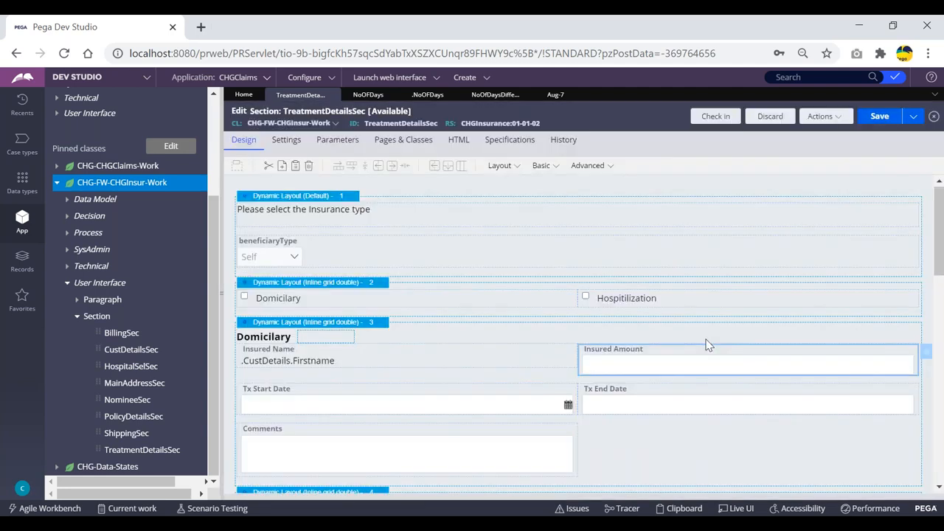
Inspect the actions of the Tx End Date cell in the Hospitilization layout, then refresh the section rule.
scroll(708, 344, down, 3)
click(692, 359)
double_click(692, 359)
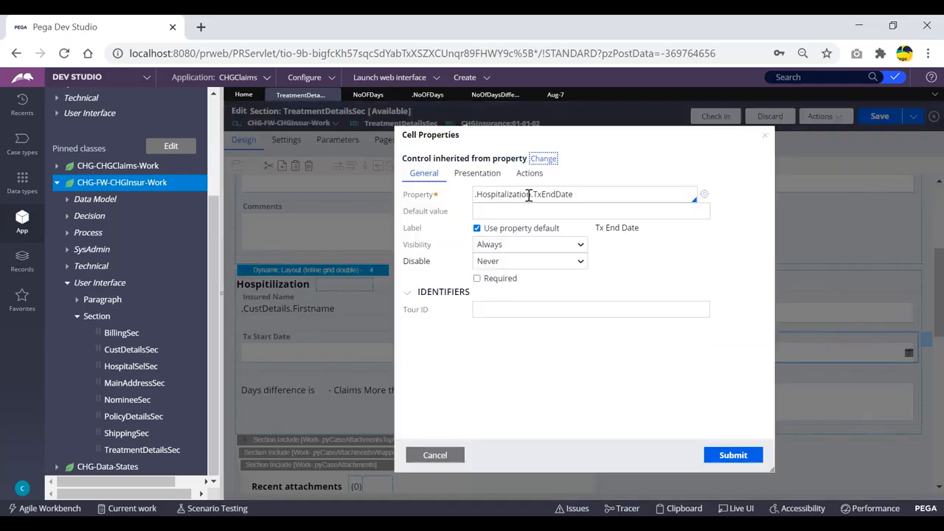
click(529, 174)
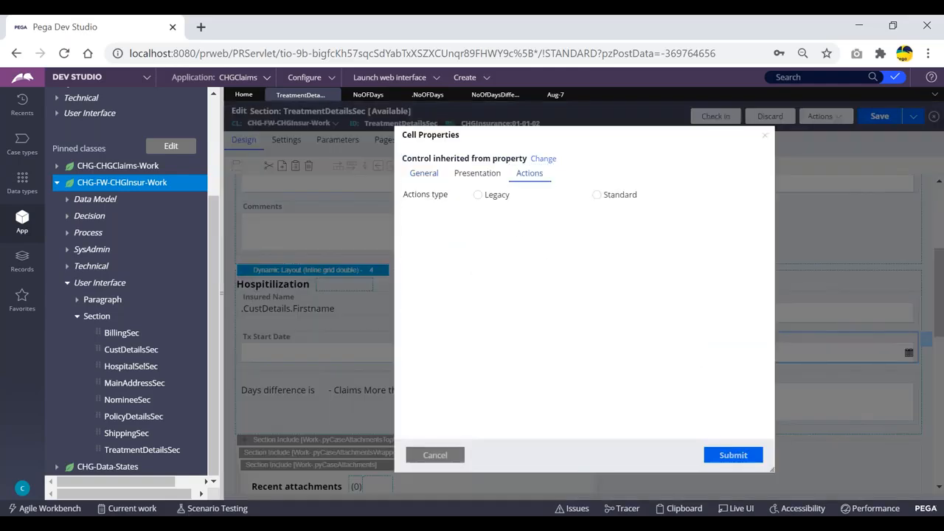
click(441, 454)
click(822, 116)
click(783, 163)
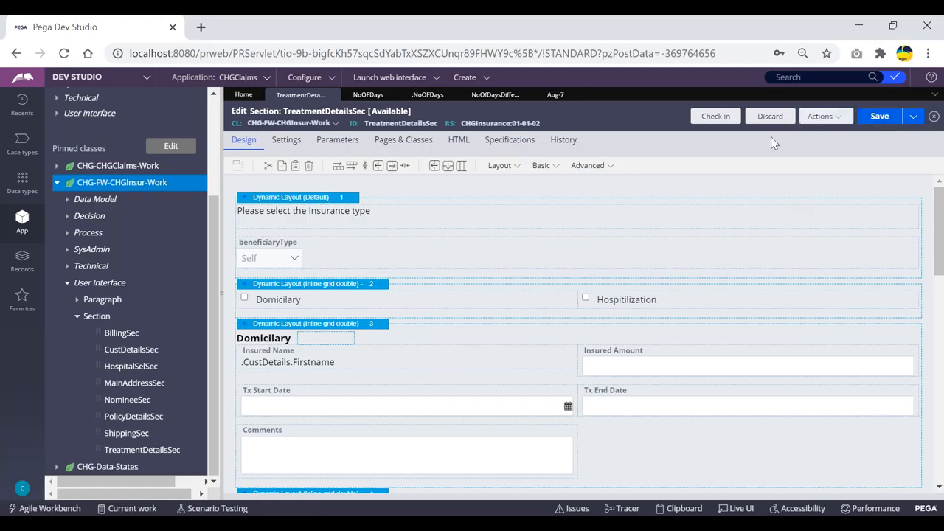
Return to the Aug-7 case and set the Tx End Date to 8/2/2020 and the Tx Start Date to 6/1/2020.
click(556, 94)
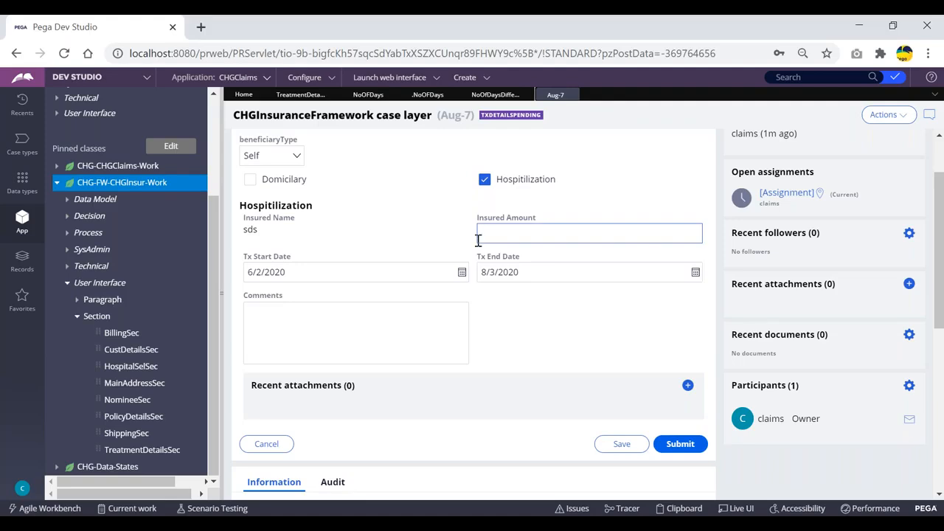
click(694, 271)
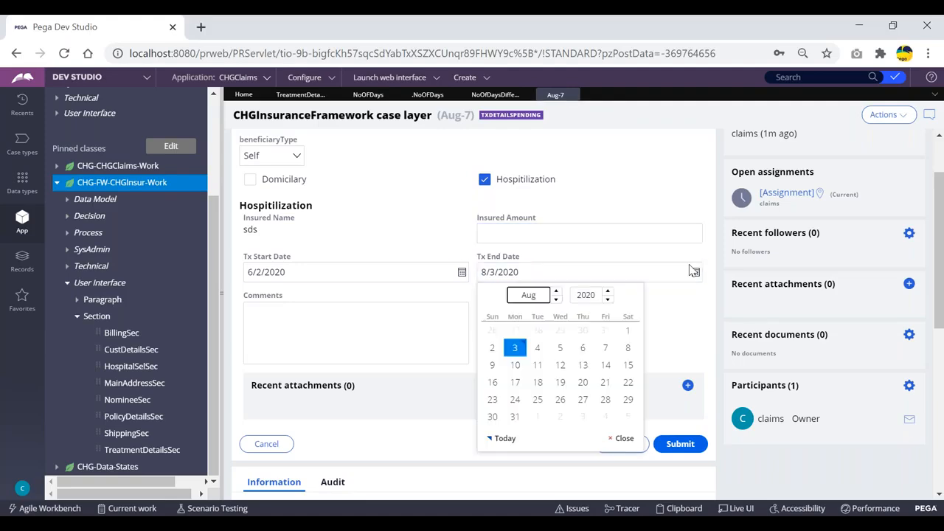
click(501, 350)
key(Tab)
click(461, 272)
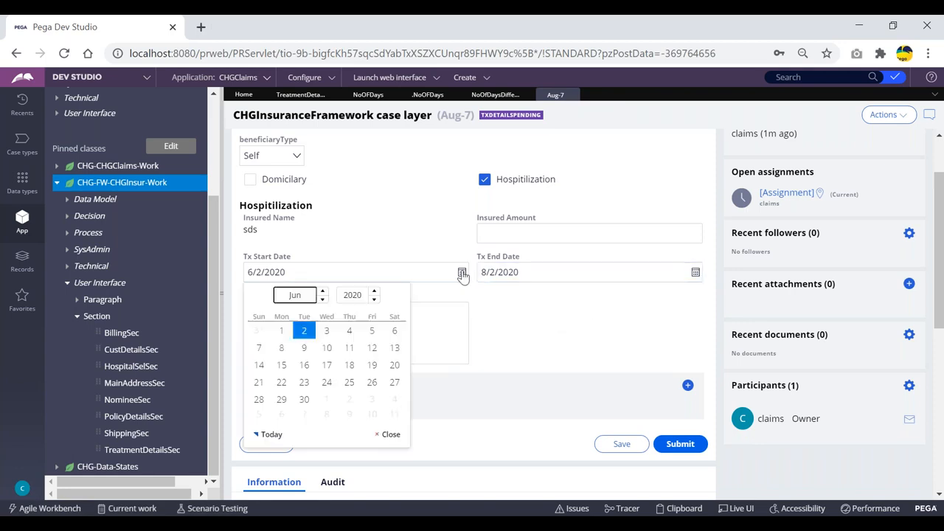
click(282, 329)
key(Tab)
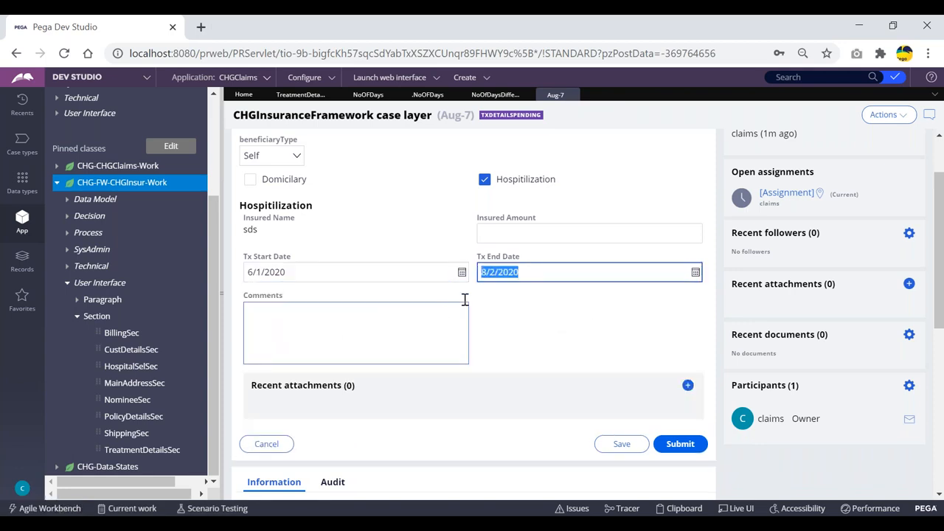
scroll(517, 310, down, 2)
scroll(516, 310, up, 2)
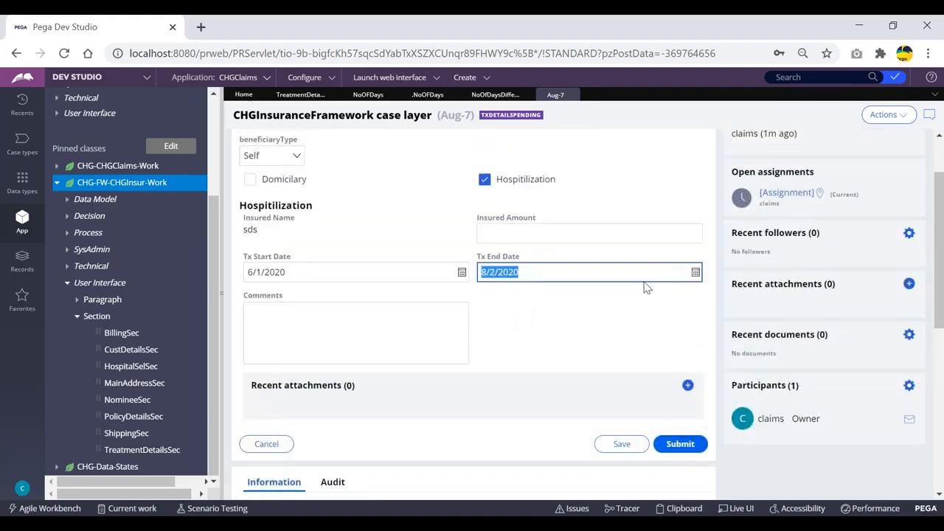
Set the Tx End Date to 8/3/2020.
click(695, 272)
scroll(495, 340, up, 1)
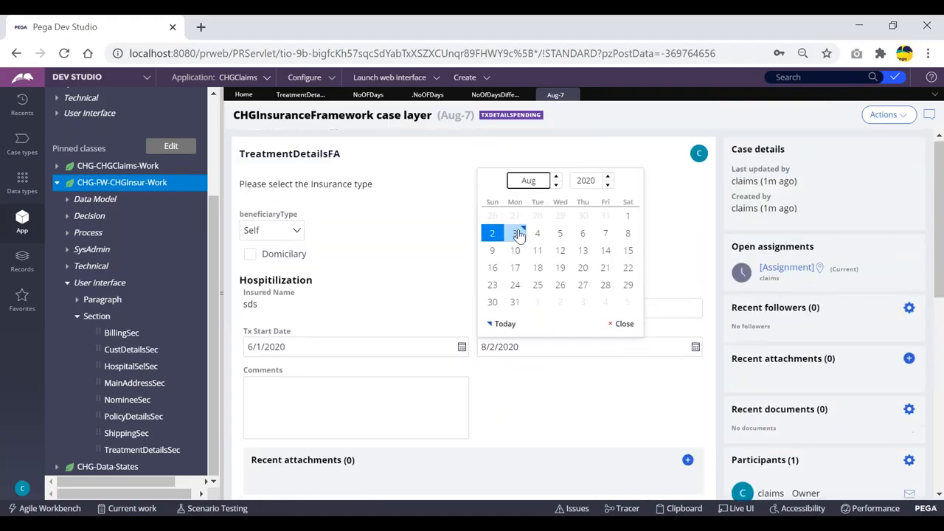
click(516, 231)
scroll(547, 336, down, 3)
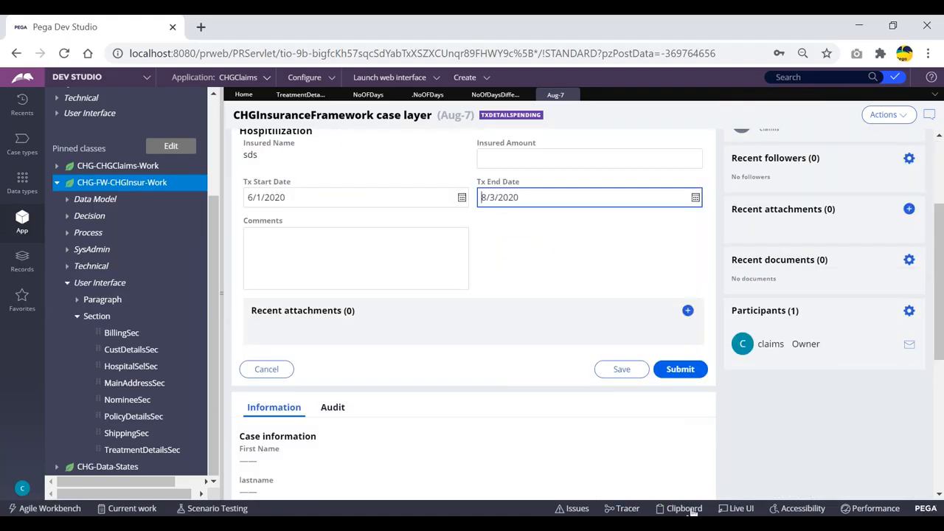
Check the NoOFDays value on pyWorkPage in the Clipboard and return to the case.
click(685, 508)
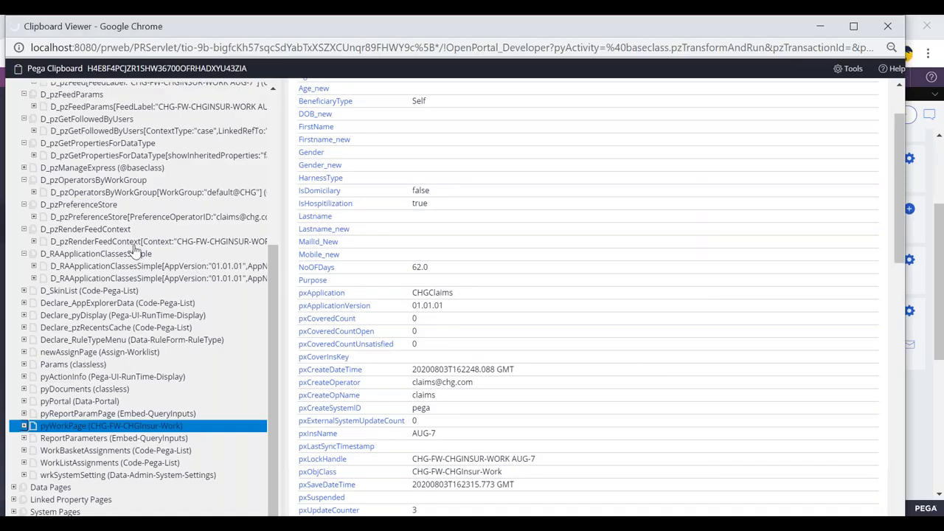
scroll(79, 232, down, 6)
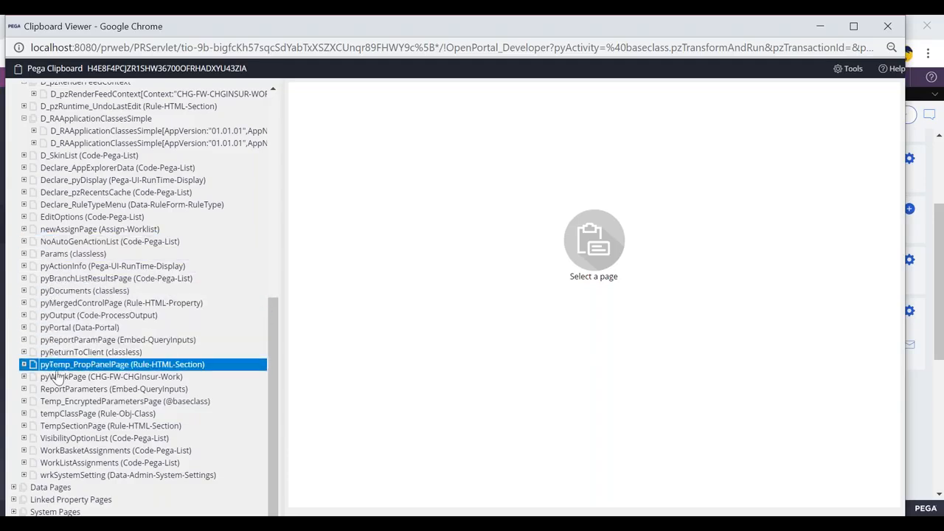
click(111, 376)
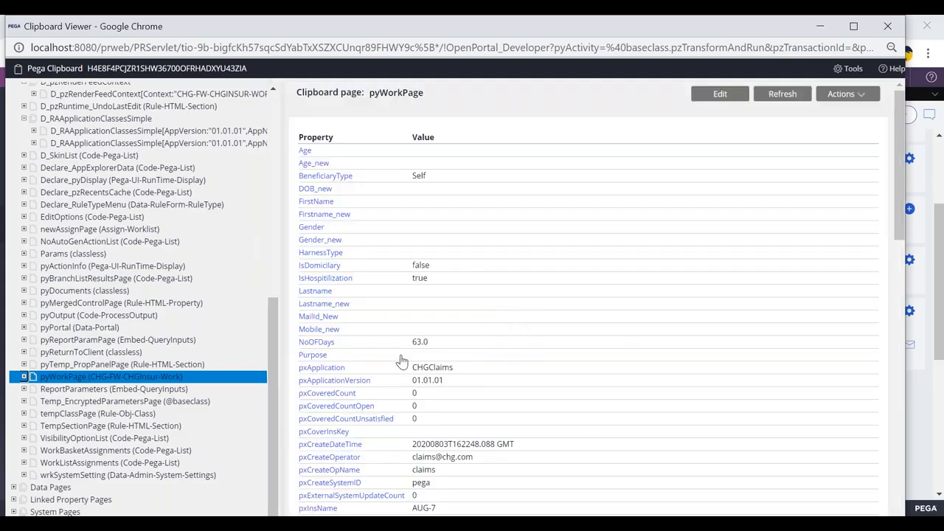
key(alt+Tab)
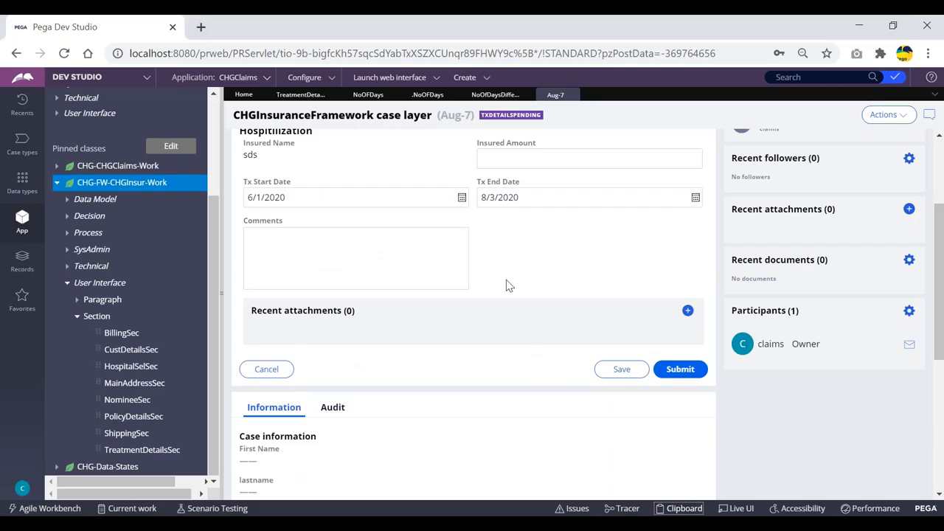
Verify the action set of the Tx End Date cell in the Hospitilization layout of TreatmentDetailsSec.
click(310, 99)
scroll(645, 291, down, 4)
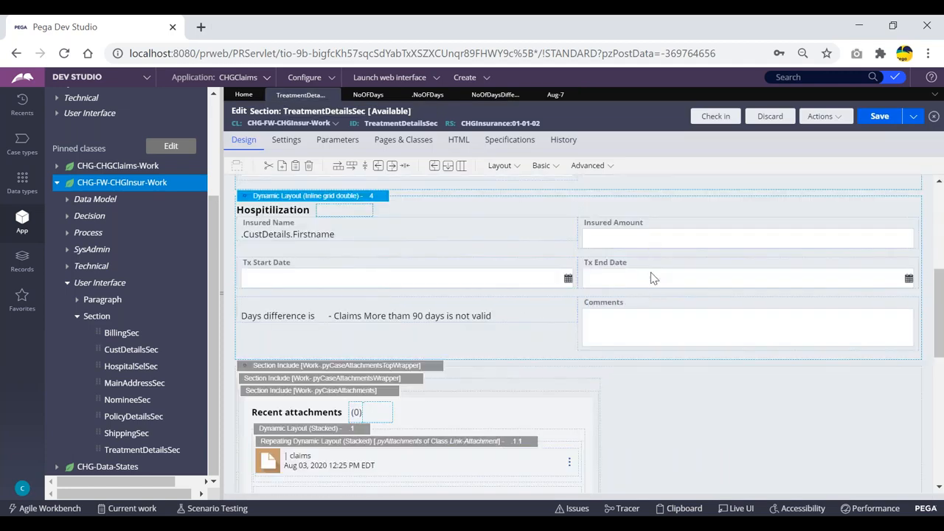
click(651, 273)
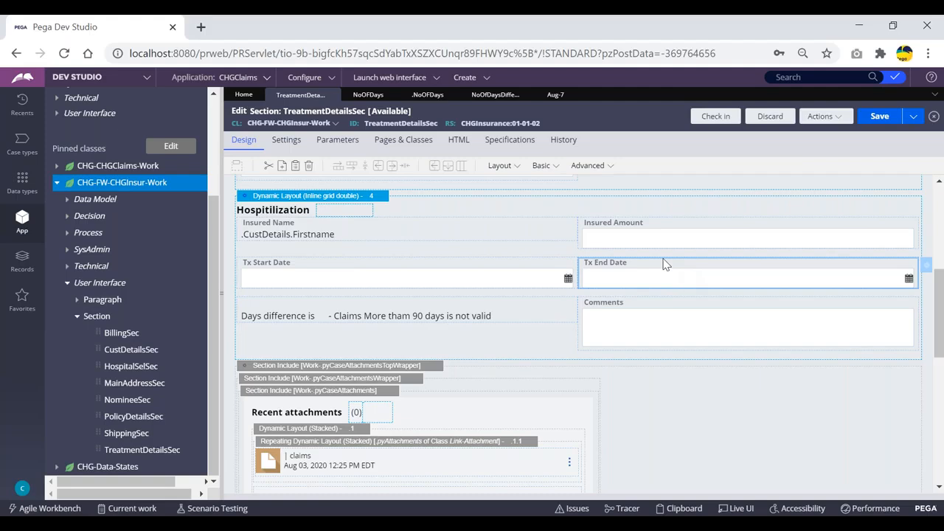
double_click(666, 265)
click(529, 173)
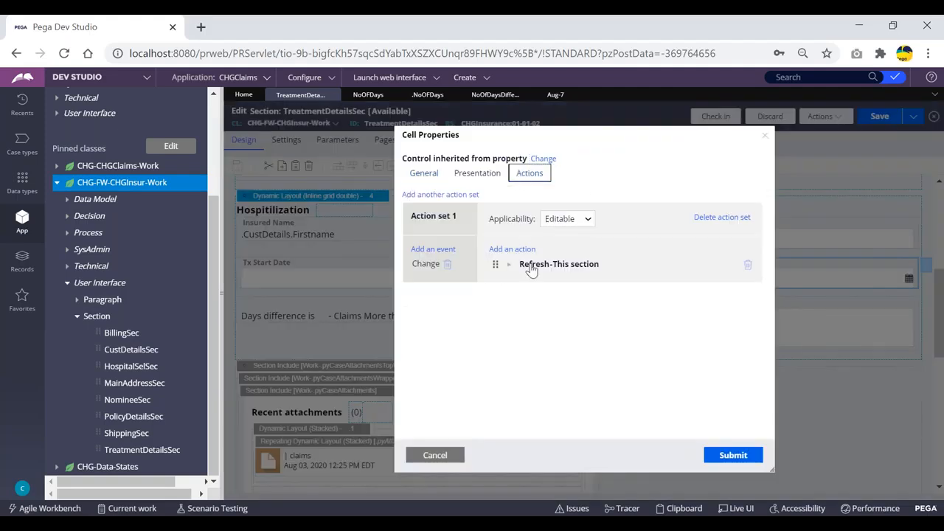
click(730, 451)
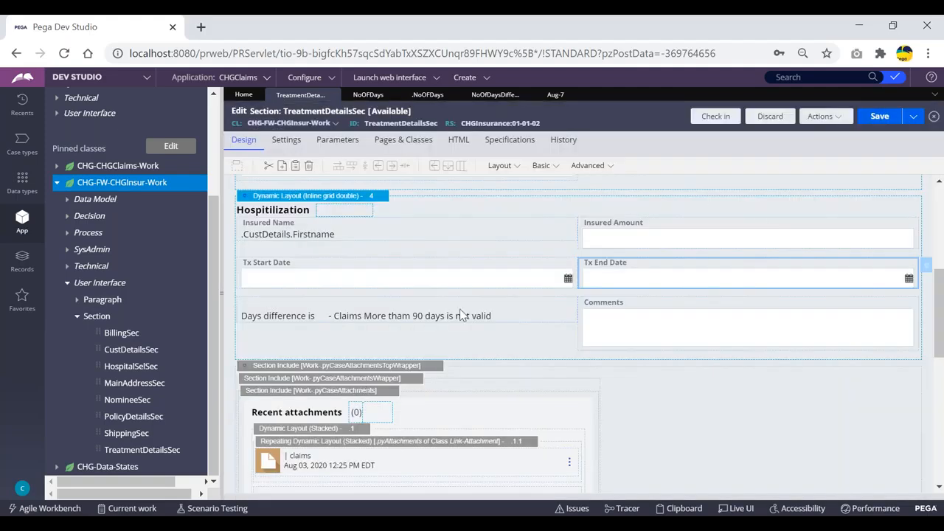
Check the visibility condition of the days-difference paragraph cell without changing it.
click(564, 317)
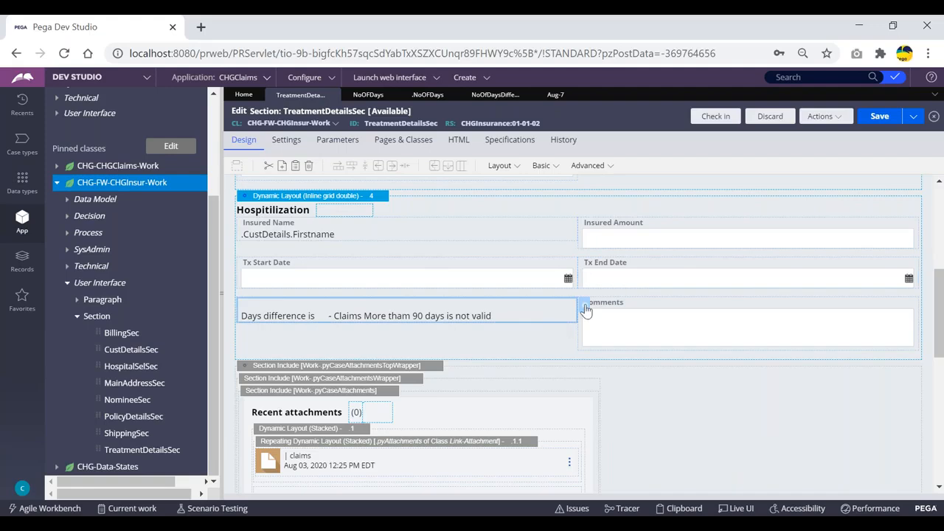
click(586, 308)
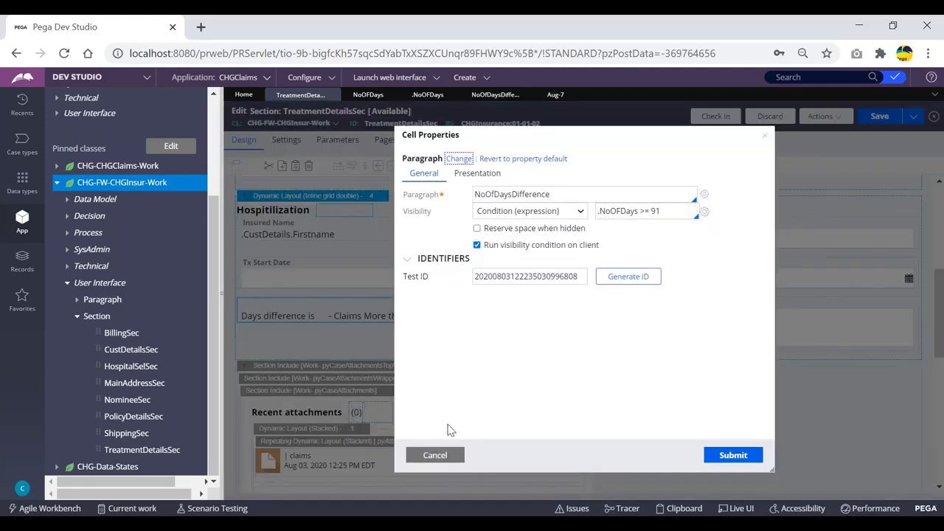
click(438, 454)
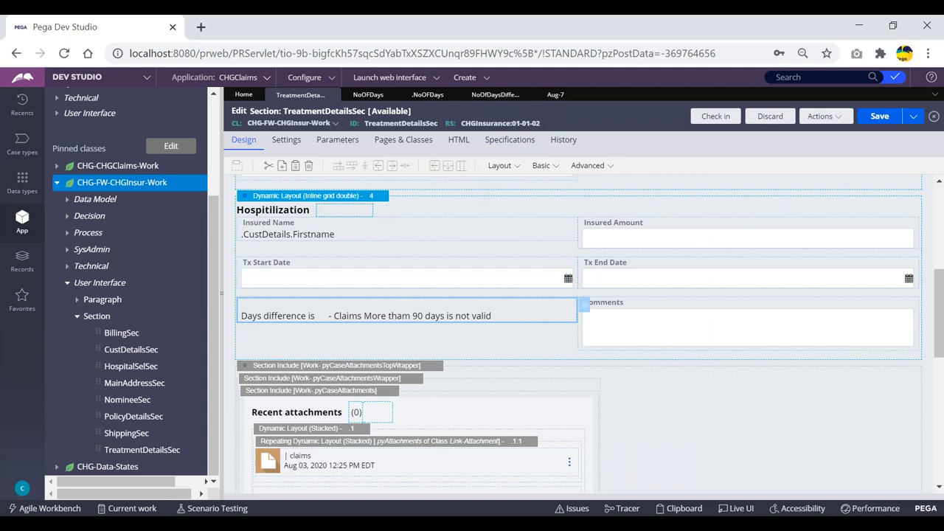
Return to the Aug-7 case and set the Tx Start Date to 2/2/2020 to test the days-difference paragraph.
click(555, 94)
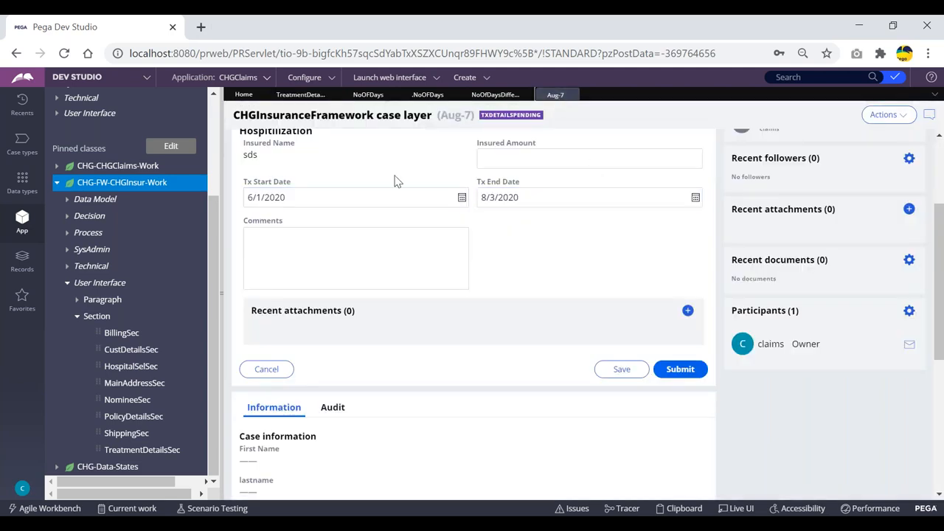
click(462, 198)
click(322, 225)
click(323, 225)
click(322, 225)
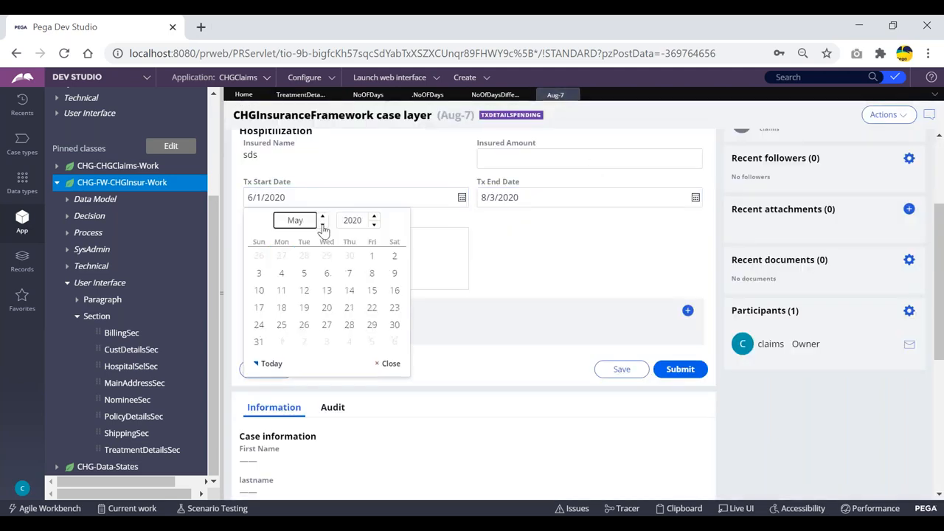
click(323, 225)
click(260, 274)
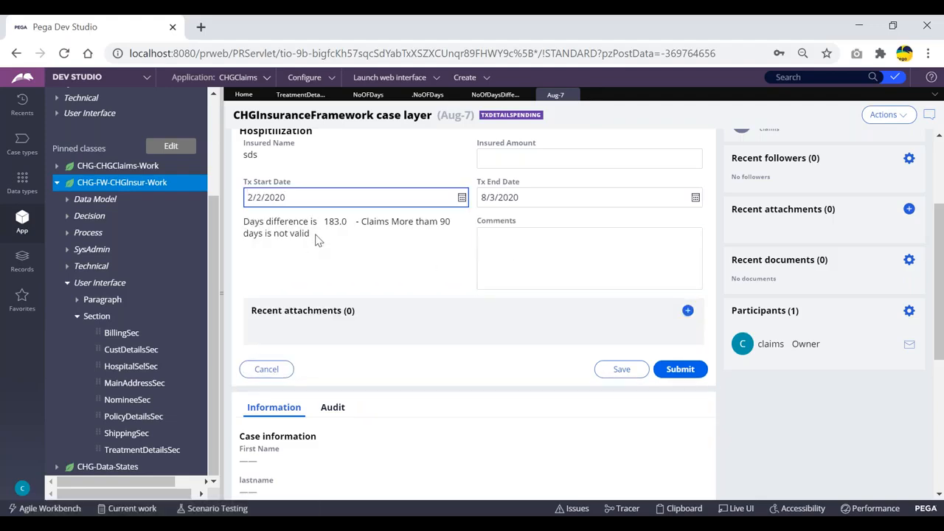
Examine the days-difference paragraph shown under the Tx Start Date in the Hospitilization section.
drag(318, 239, 189, 221)
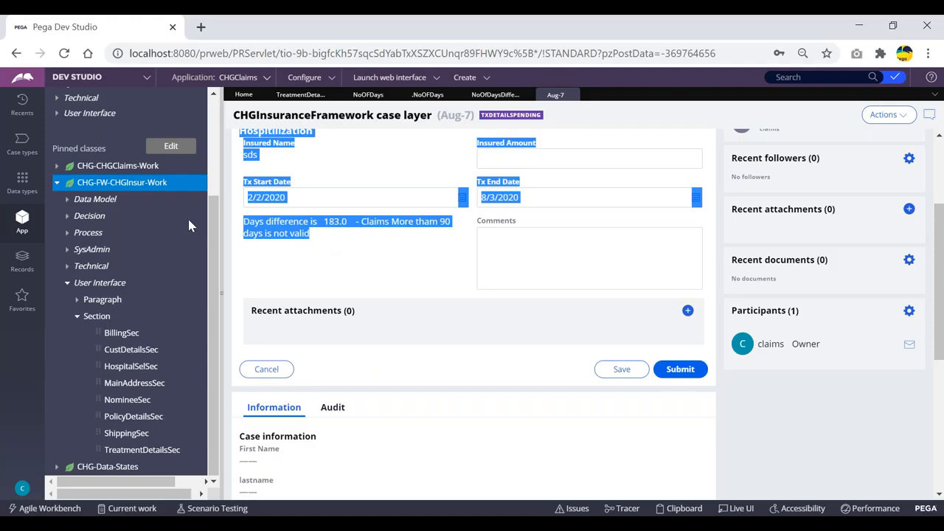
click(317, 240)
drag(318, 239, 243, 225)
click(244, 229)
triple_click(246, 225)
click(354, 240)
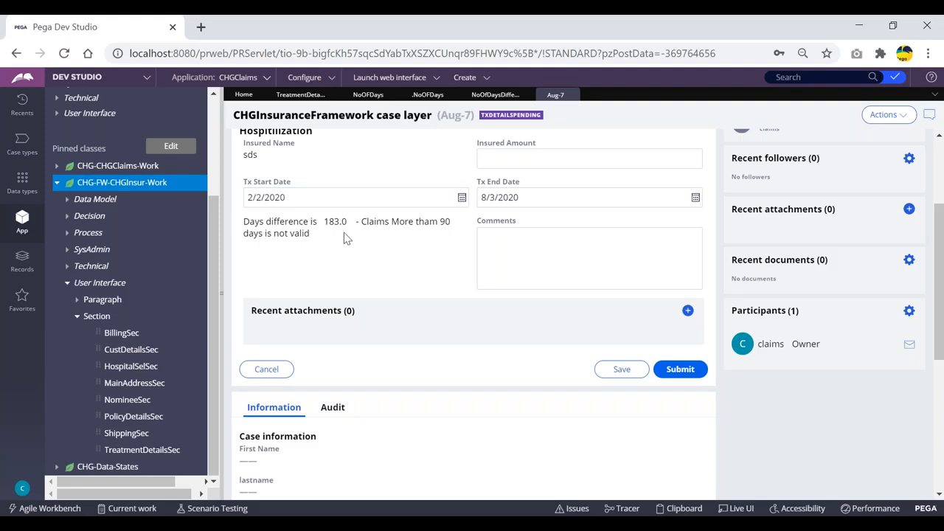
scroll(347, 235, up, 2)
scroll(347, 235, down, 2)
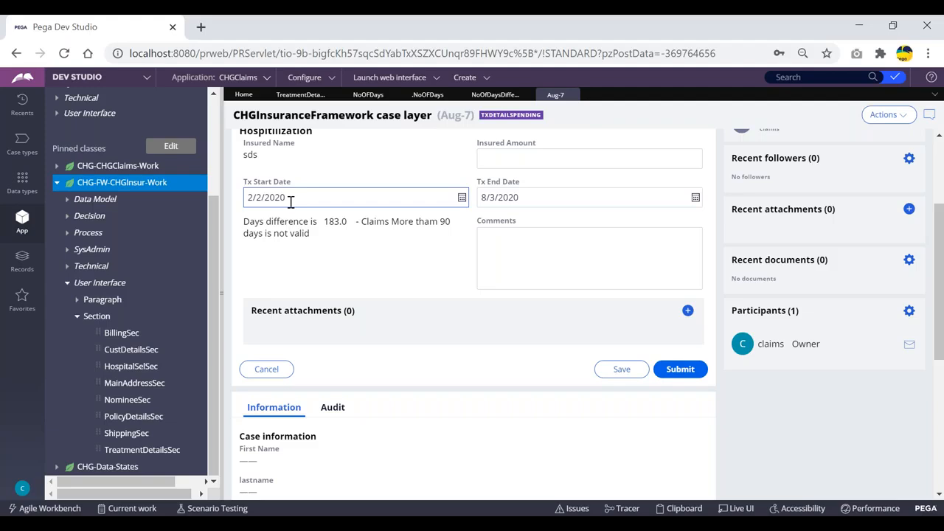
Set the case's Tx Start Date to 2/3/2020 to test the recalculation of the days difference.
click(584, 239)
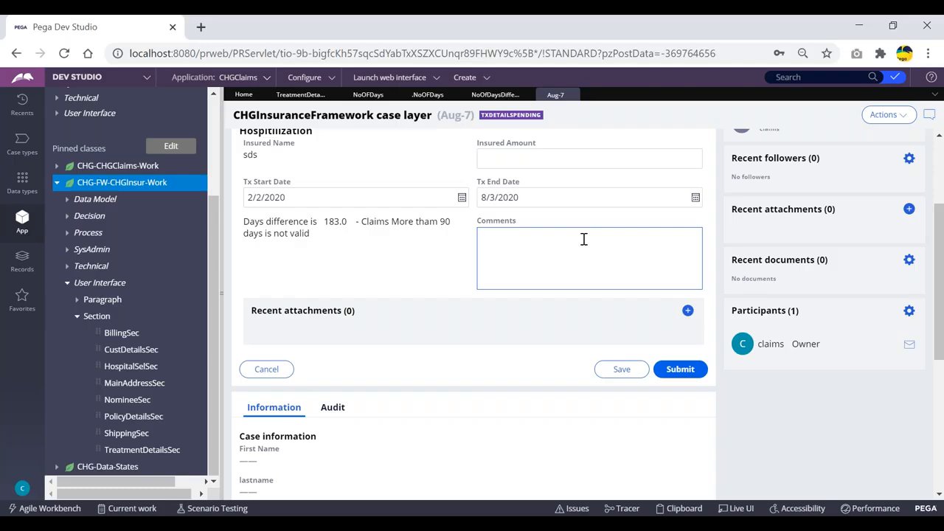
click(462, 197)
click(282, 273)
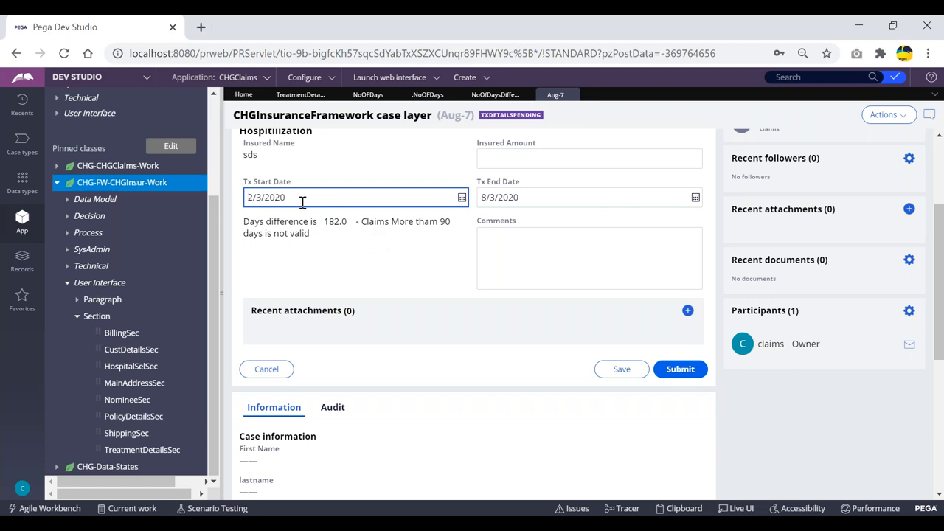
Switch to Notepad, separate DExpr from D consta with a blank line, and remove the blank line between Onchange and Trigger.
key(alt+Tab)
drag(369, 212, 330, 162)
click(414, 176)
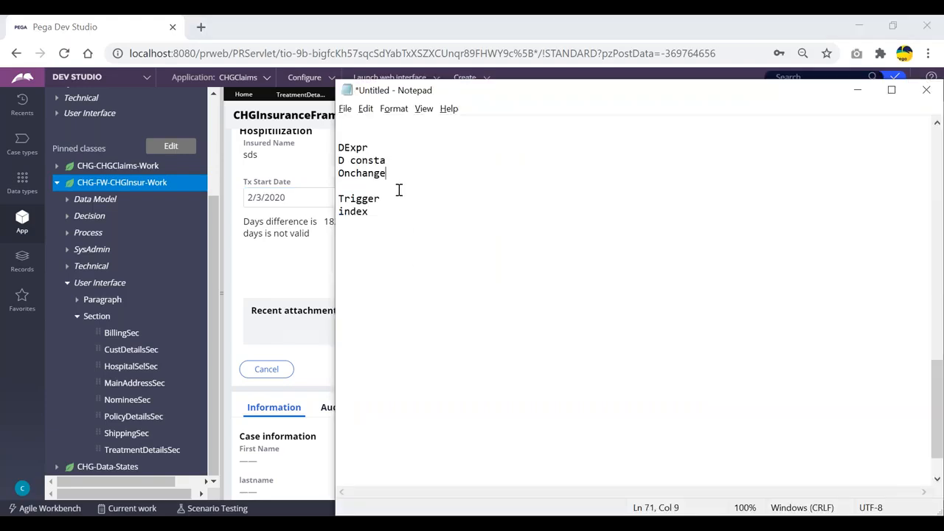
key(Return)
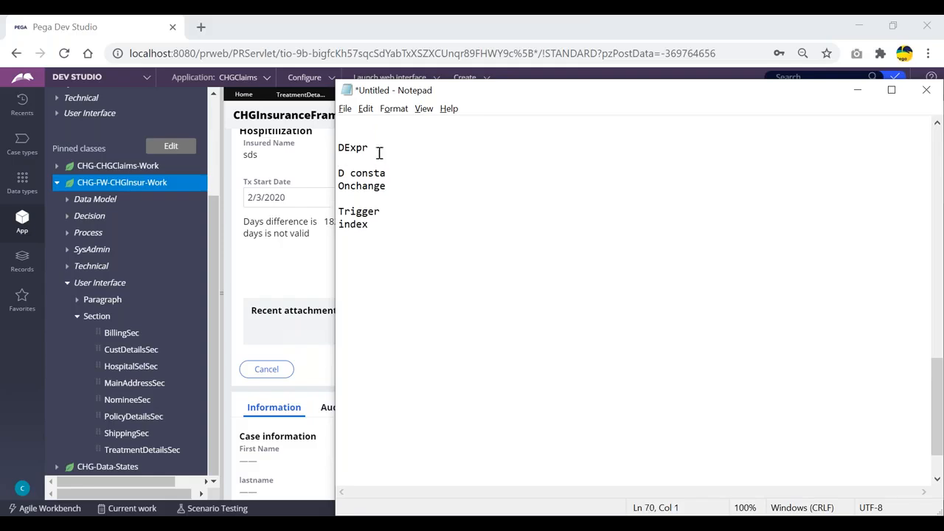
key(Delete)
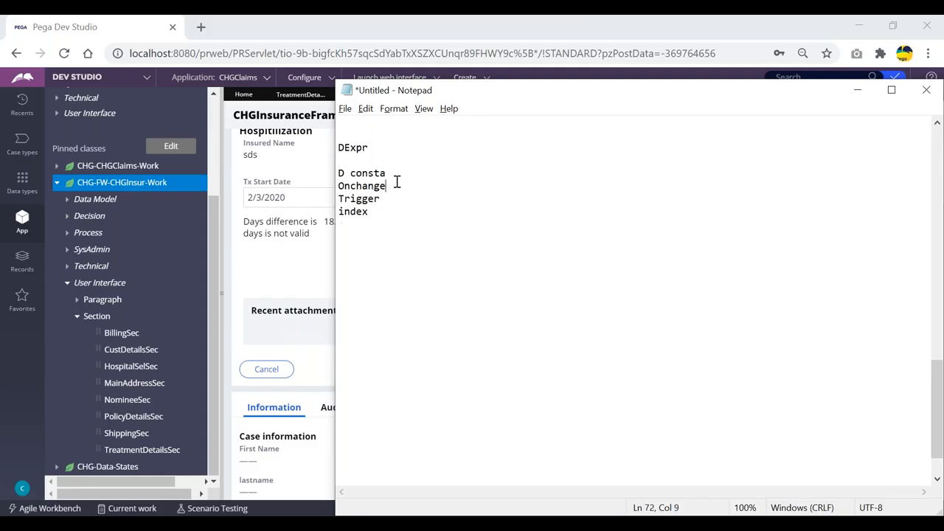
drag(382, 148, 327, 148)
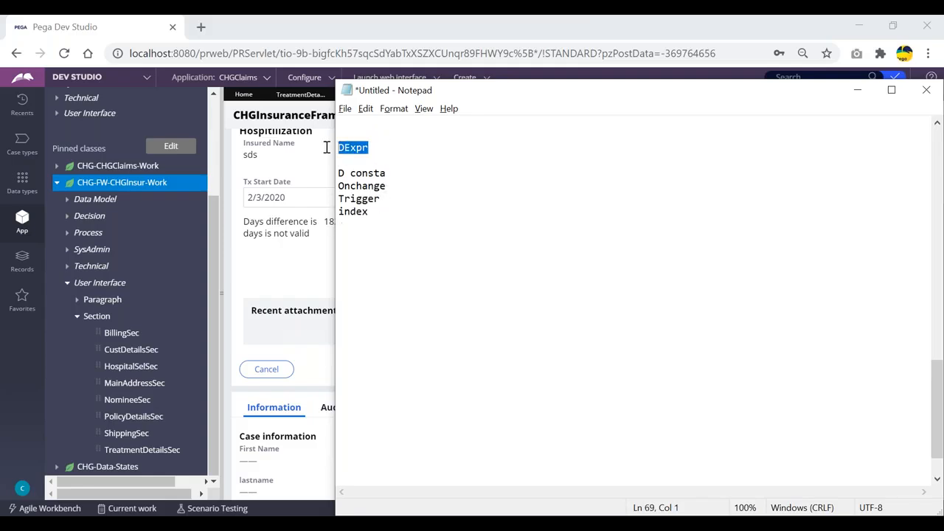
click(387, 146)
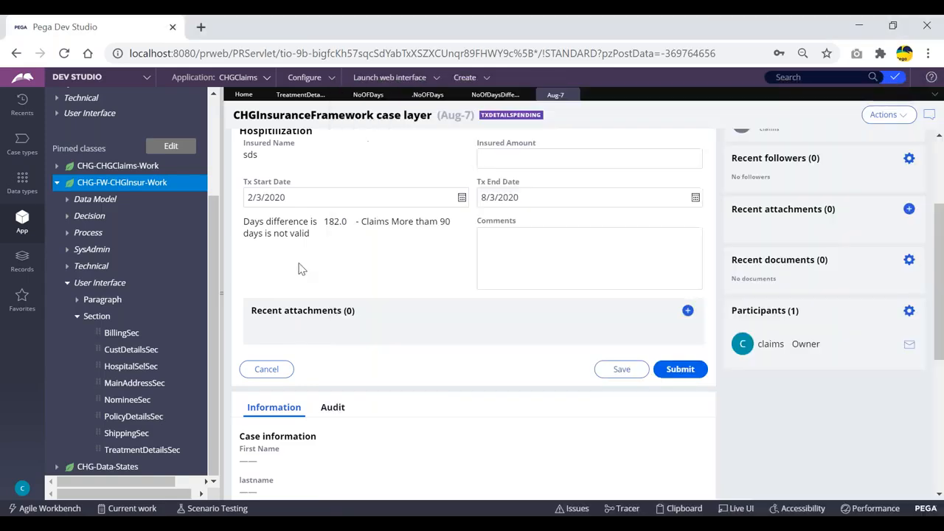
Return to the Pega case and review the expression of the .NoOFDays Declare Expression rule.
click(297, 270)
scroll(277, 262, up, 3)
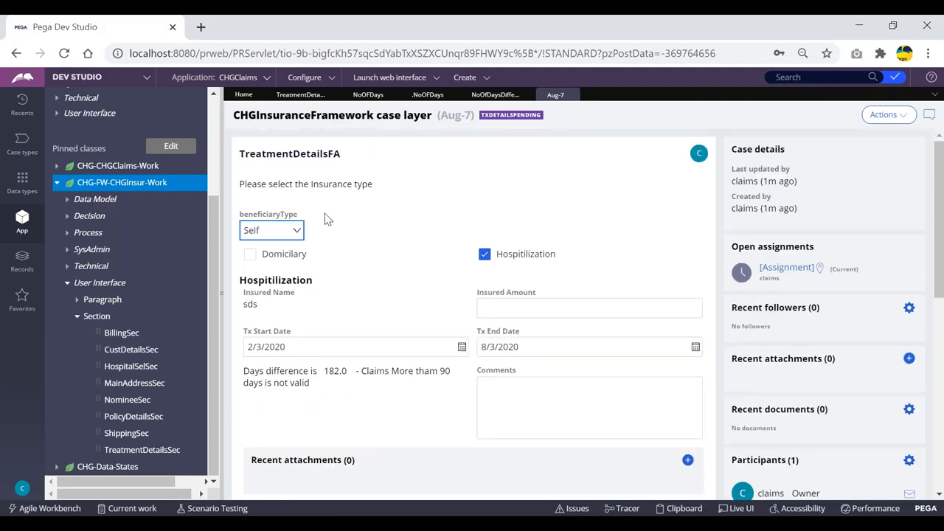
click(305, 182)
click(430, 96)
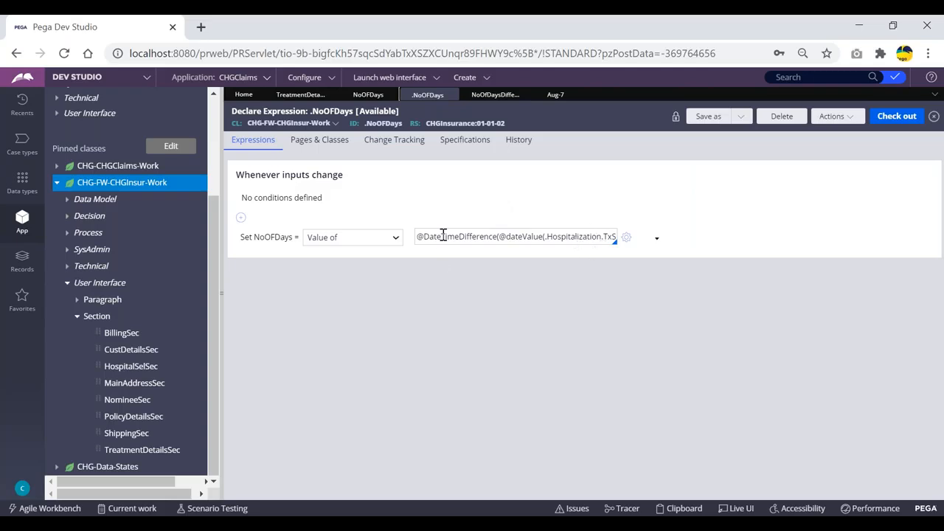
click(545, 236)
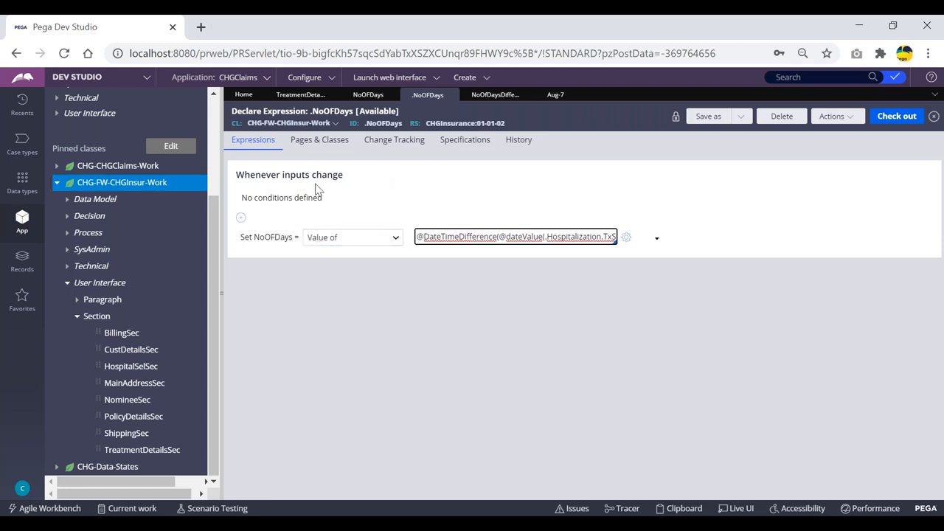
Examine the Target Property Data and Calculate Value settings for change tracking in the .NoOFDays Declare Expression.
click(325, 142)
click(401, 147)
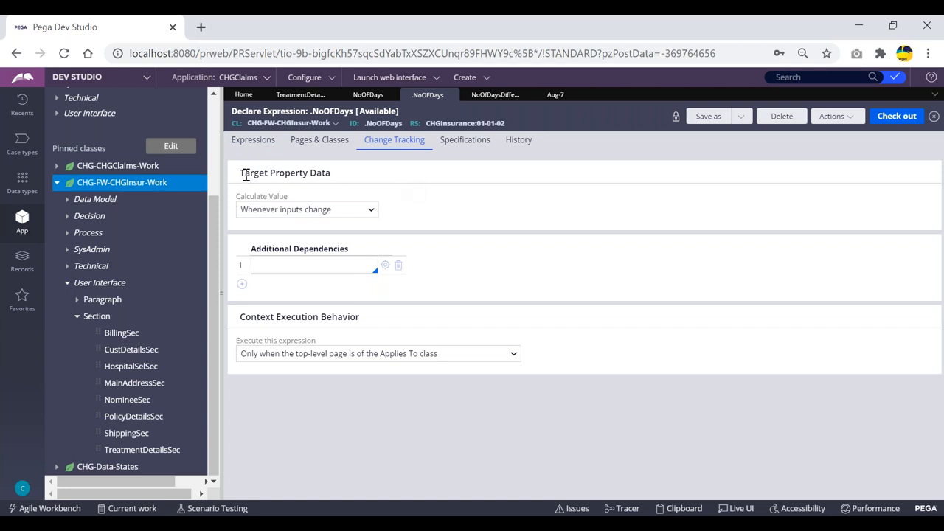
drag(242, 172, 375, 180)
click(373, 177)
drag(241, 175, 357, 179)
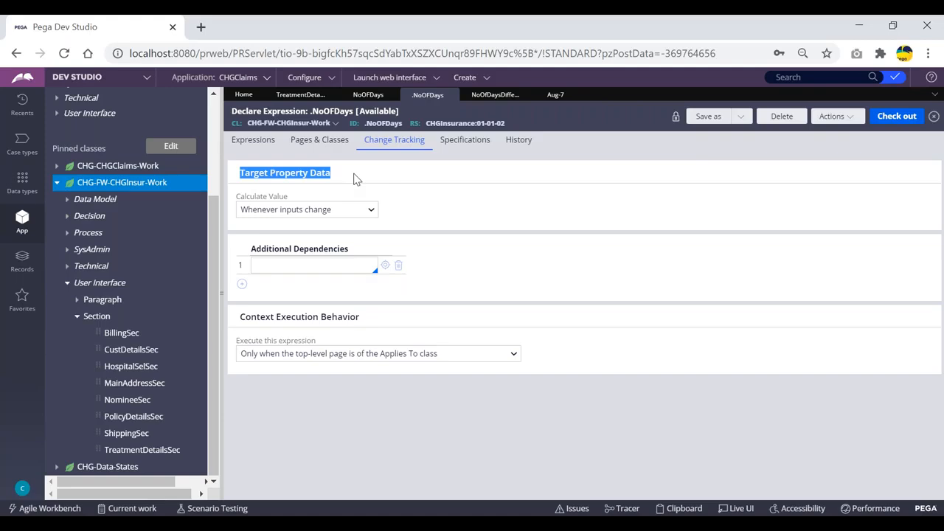
click(355, 178)
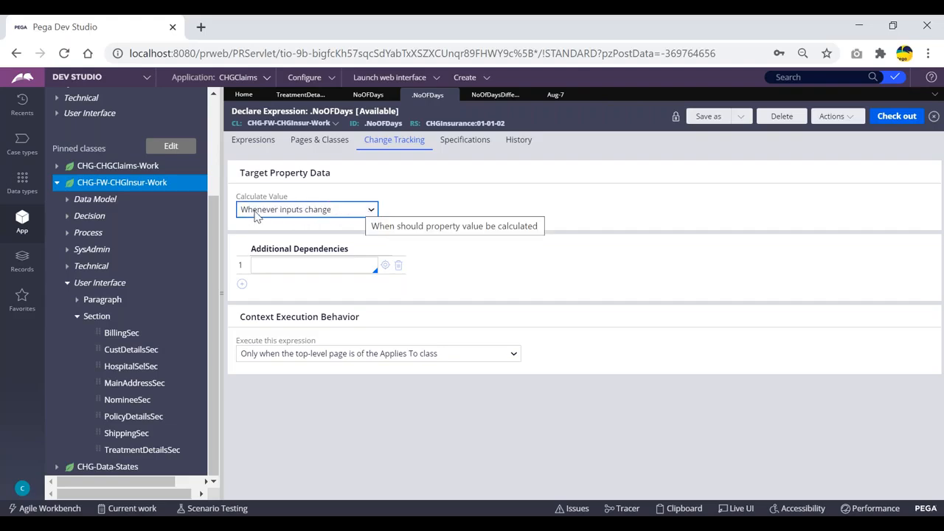
drag(245, 174, 342, 180)
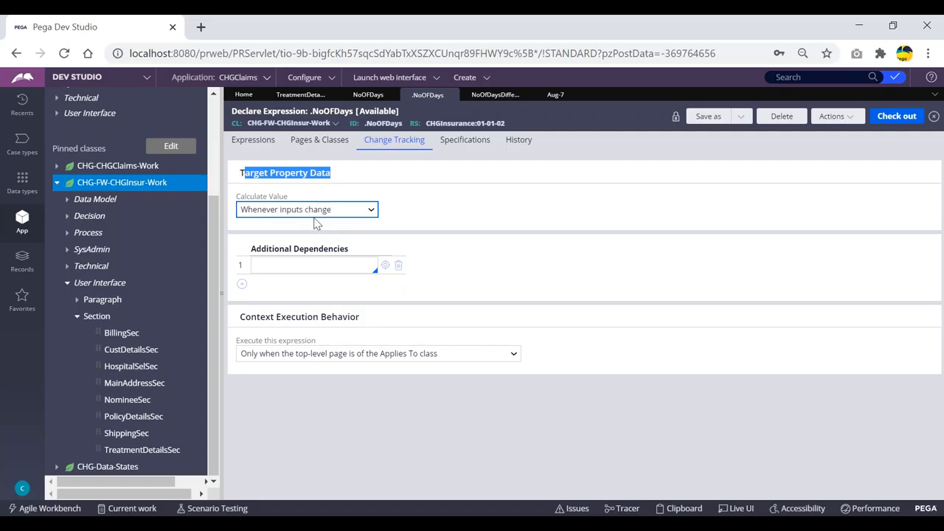
click(352, 183)
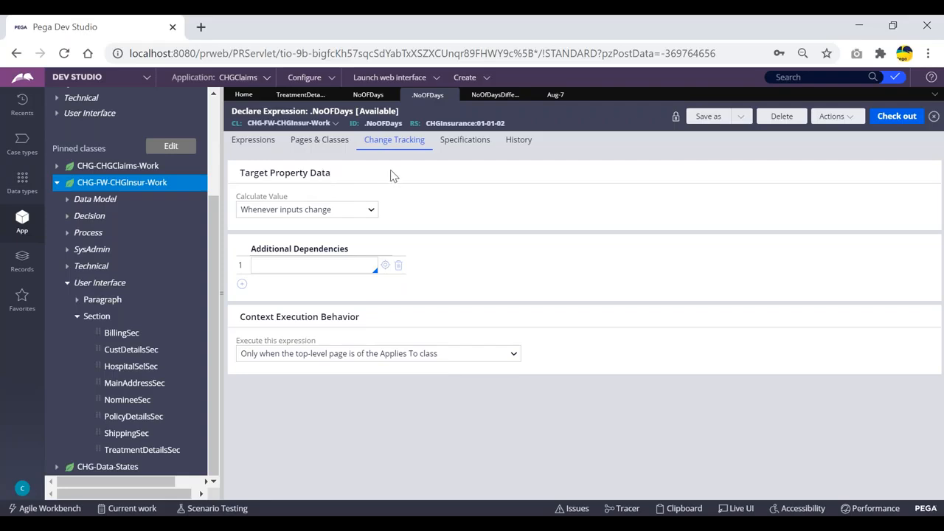
Set the Calculate Value option of the .NoOFDays Declare Expression to Whenever used.
click(352, 212)
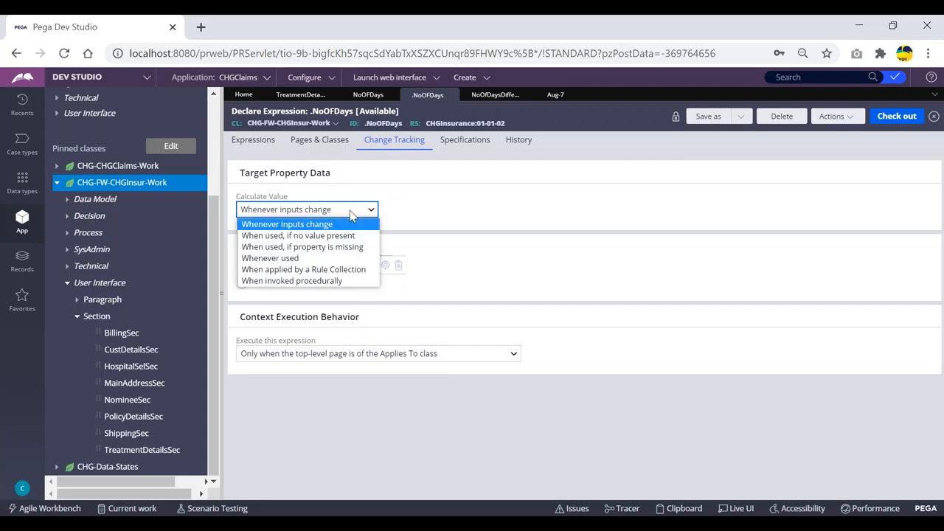
click(274, 260)
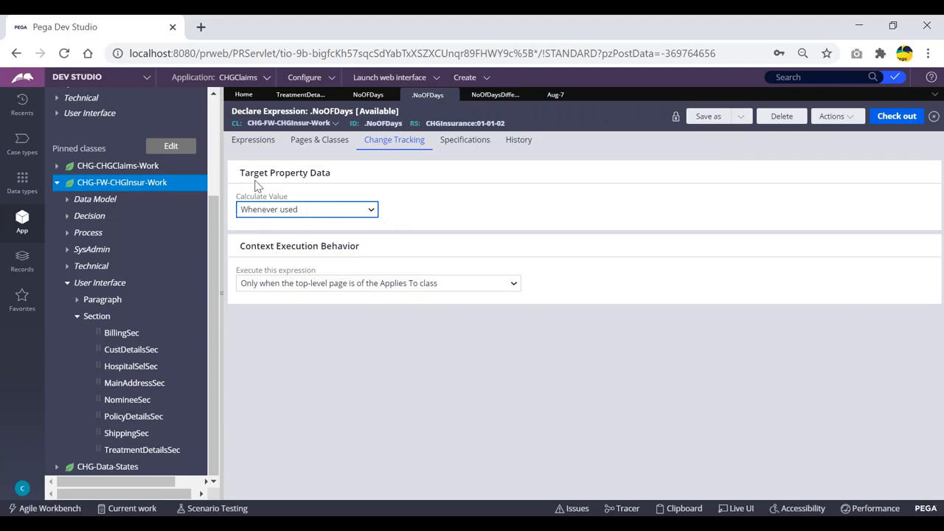
drag(239, 173, 357, 171)
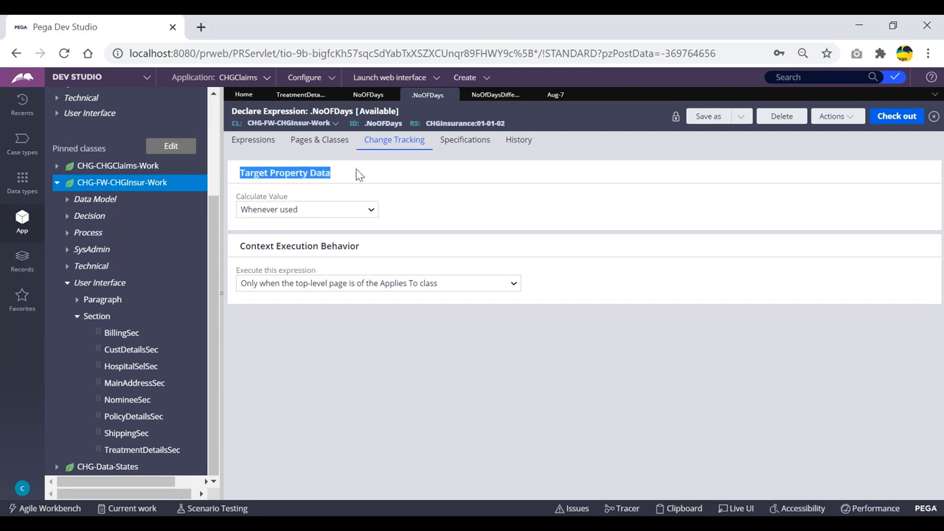
click(358, 170)
click(357, 210)
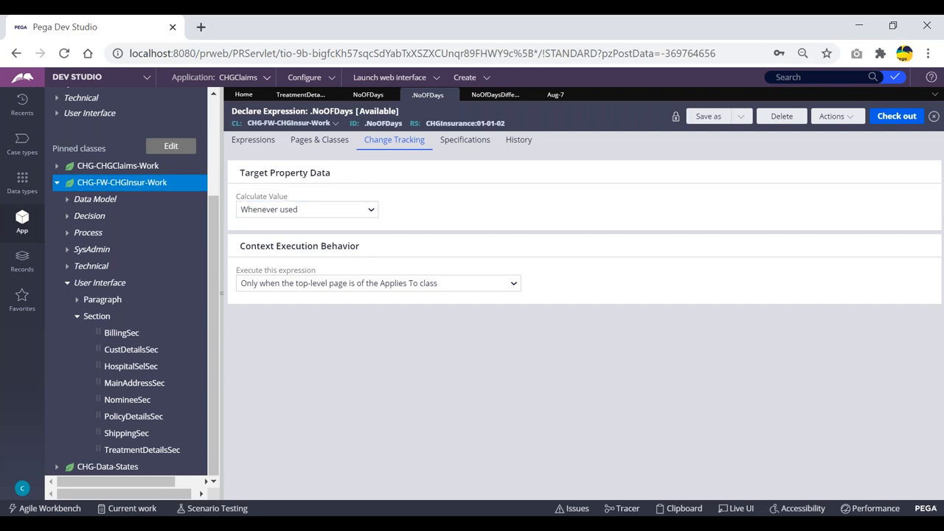
Switch to Notepad and write the example formula "Total= prop1 + prop2" below the list of declarative rules.
key(alt+Tab)
key(alt+Tab)
key(alt+Tab)
click(406, 259)
key(Return)
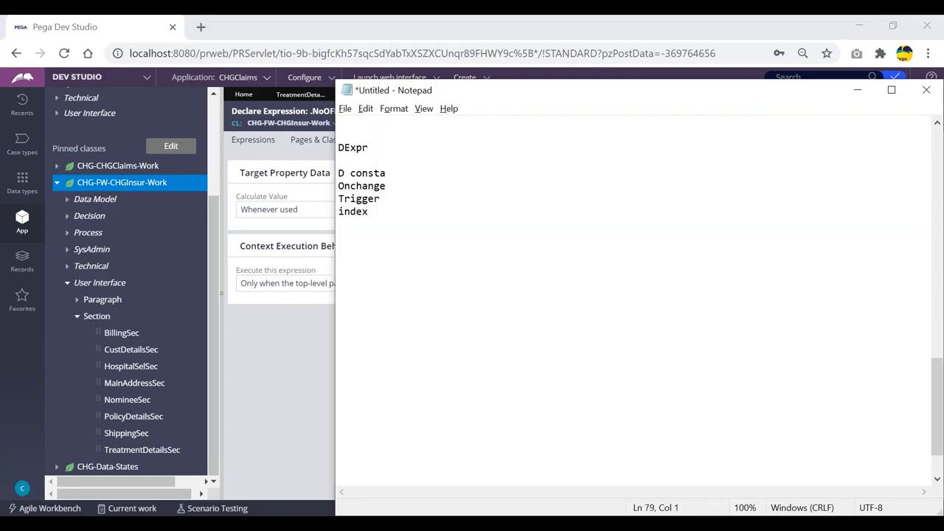
text(Total= prop1 + prop2)
key(Return)
key(Return)
Add a first screen line reading "S1 Prop1, propr2" below the Total formula.
text(Scrfeen)
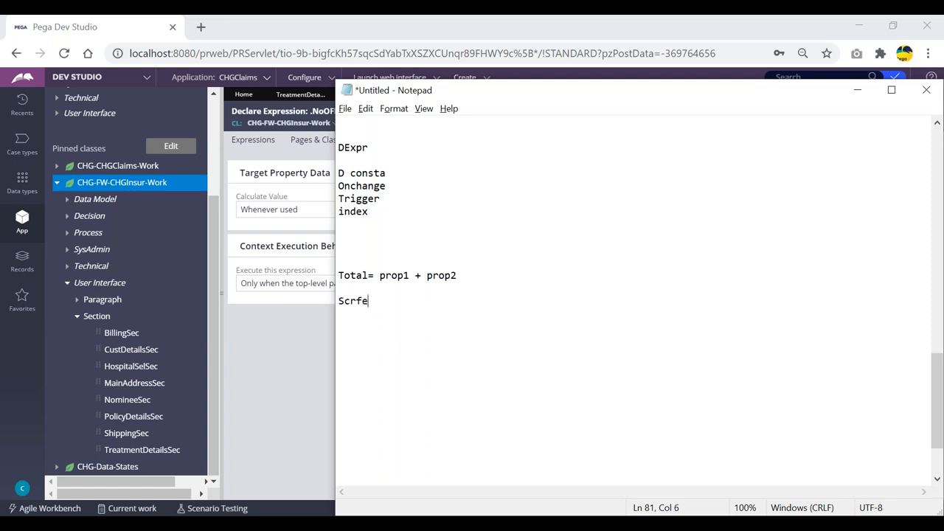
key(BackSpace)
key(BackSpace)
key(BackSpace)
key(BackSpace)
key(BackSpace)
key(BackSpace)
text(1)
key(Return)
text(Prop1, propr)
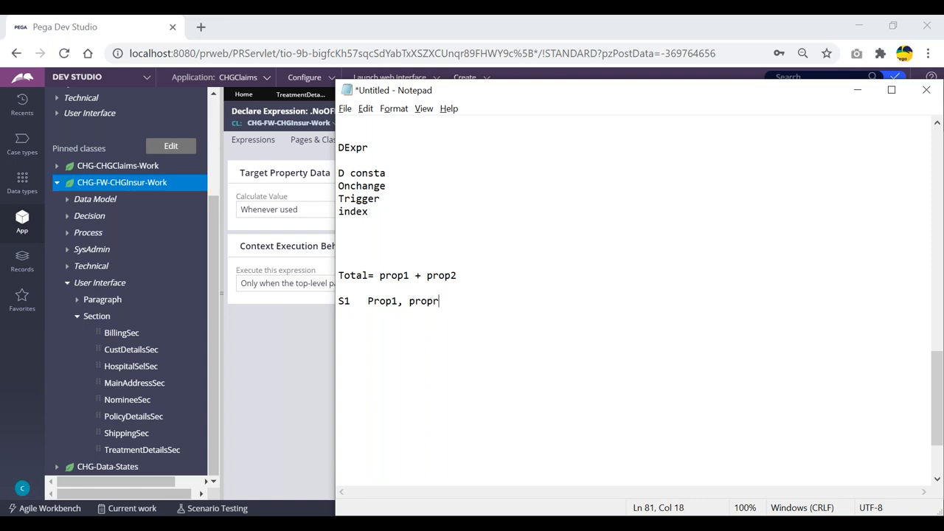
text(2)
Add a second screen line labelled s2, copying "Prop1, propr2" from the S1 line.
key(Return)
key(Return)
text(screen)
key(BackSpace)
key(BackSpace)
key(BackSpace)
key(BackSpace)
key(BackSpace)
click(453, 301)
key(shift+Home)
key(ctrl+shift+Right)
key(ctrl+c)
click(402, 327)
key(ctrl+v)
Duplicate the s2 line below it and relabel the copy s3.
drag(459, 325, 334, 326)
key(ctrl+v)
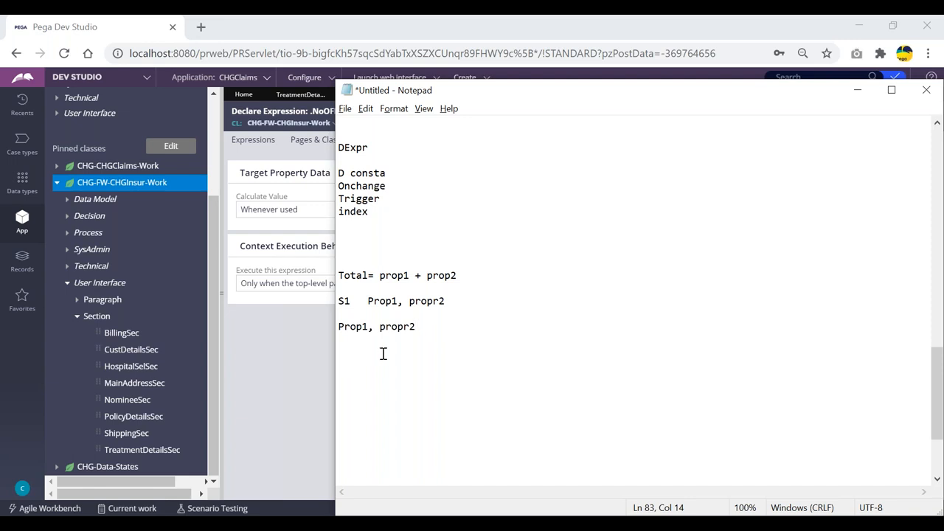
key(ctrl+z)
key(ctrl+c)
click(369, 354)
key(ctrl+v)
click(352, 352)
key(BackSpace)
text(3)
Add another copied line labelled s4, replace its properties with "total", and separate it from s3 with a blank line.
click(462, 352)
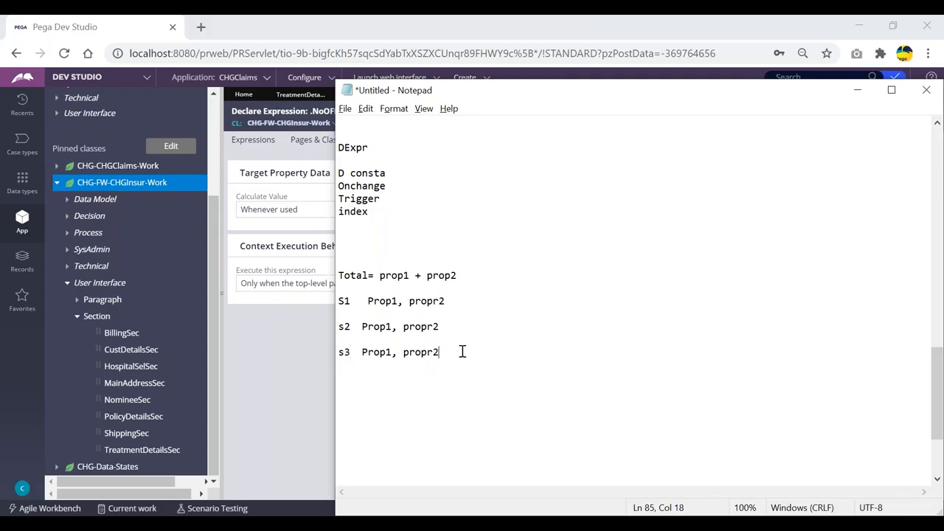
key(Return)
key(Return)
key(ctrl+v)
click(350, 369)
double_click(350, 374)
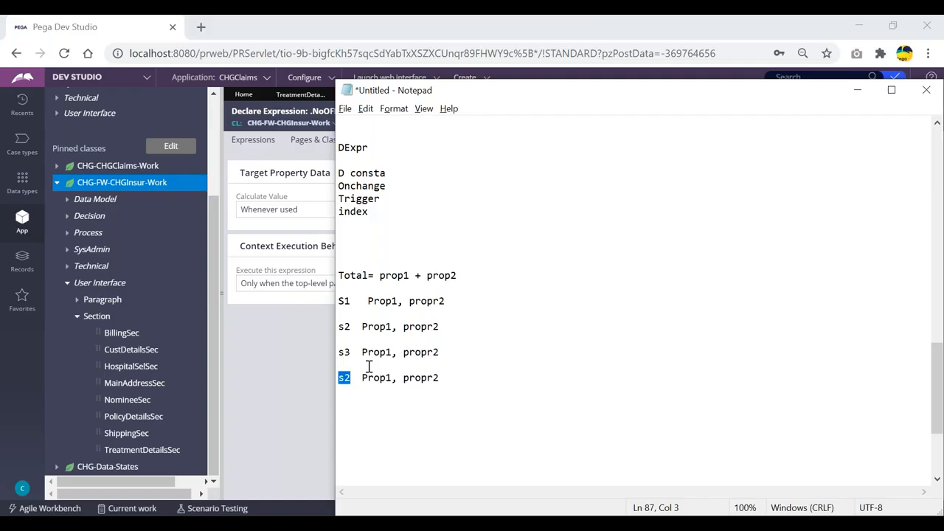
key(BackSpace)
key(BackSpace)
text(s4)
click(449, 352)
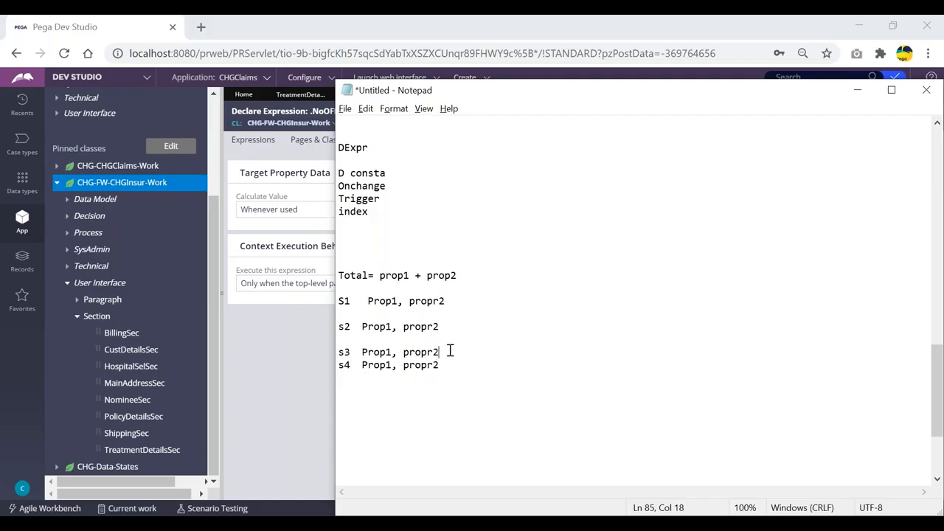
key(Return)
drag(449, 379, 360, 378)
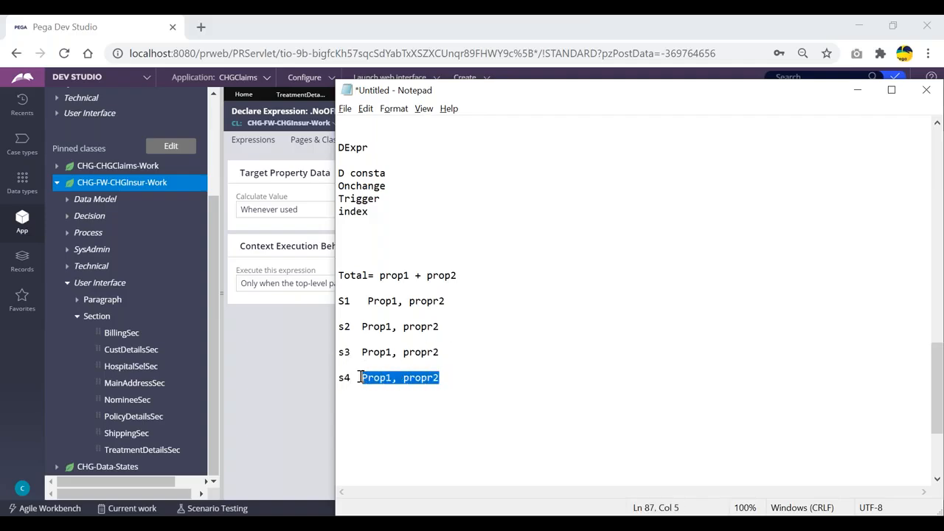
text(total)
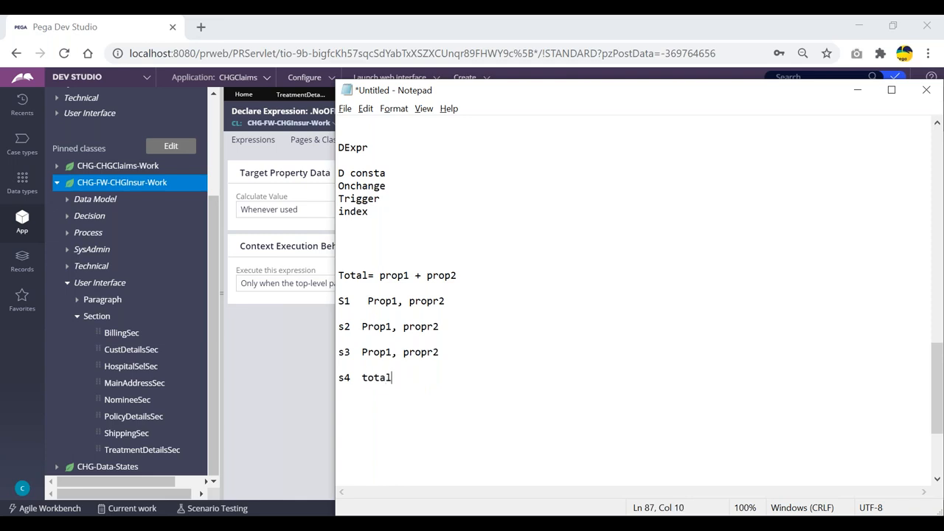
Duplicate the "s4 total" line below it and relabel the copy s5.
drag(397, 378, 333, 378)
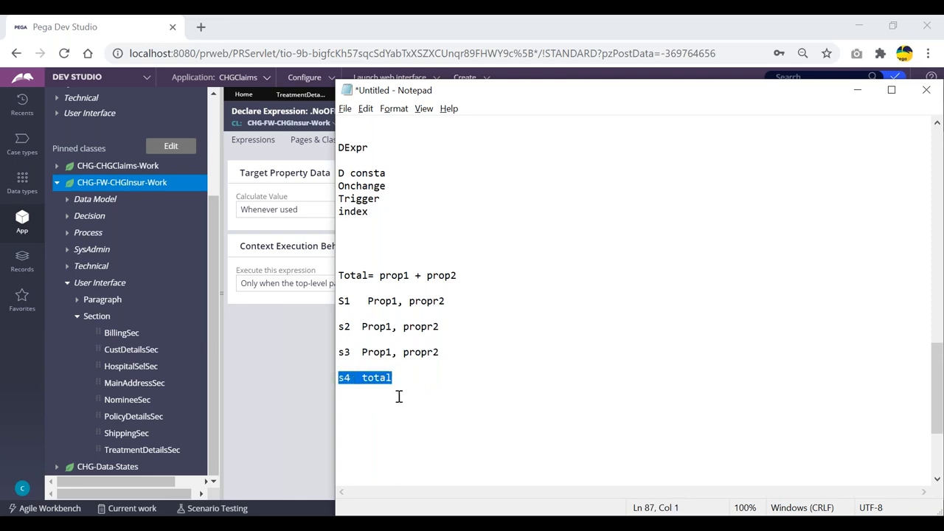
click(419, 380)
key(Return)
key(Return)
key(ctrl+v)
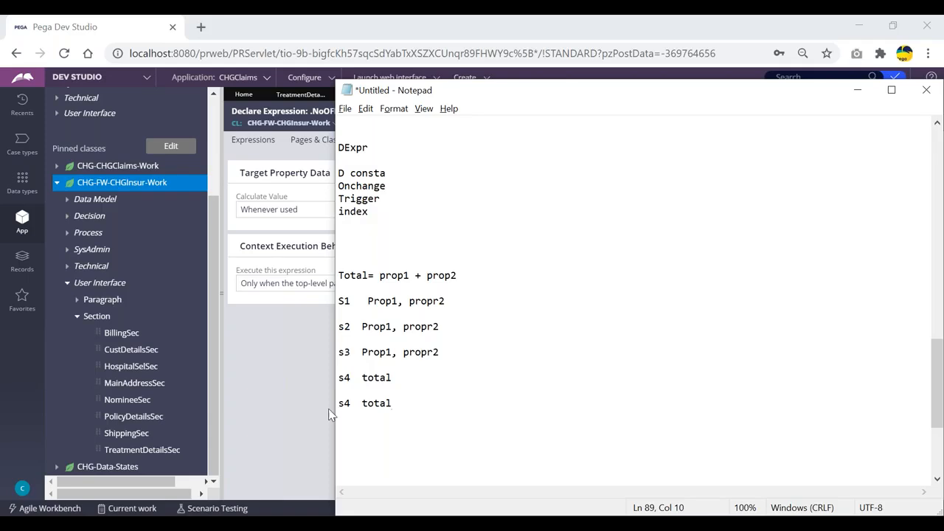
click(352, 403)
key(BackSpace)
text(5)
Insert a blank line below the Total formula and highlight Prop1 in the S1 line.
click(465, 276)
key(Return)
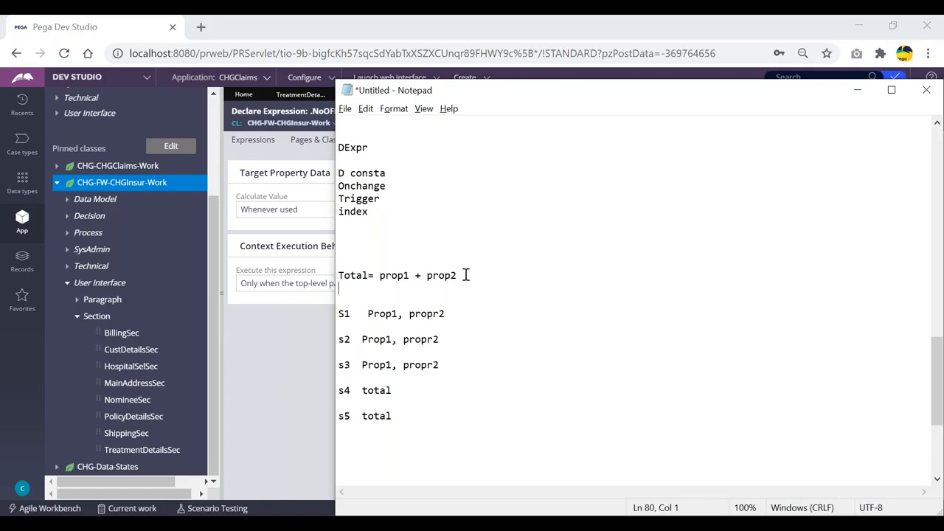
drag(466, 273, 314, 274)
click(438, 275)
double_click(383, 315)
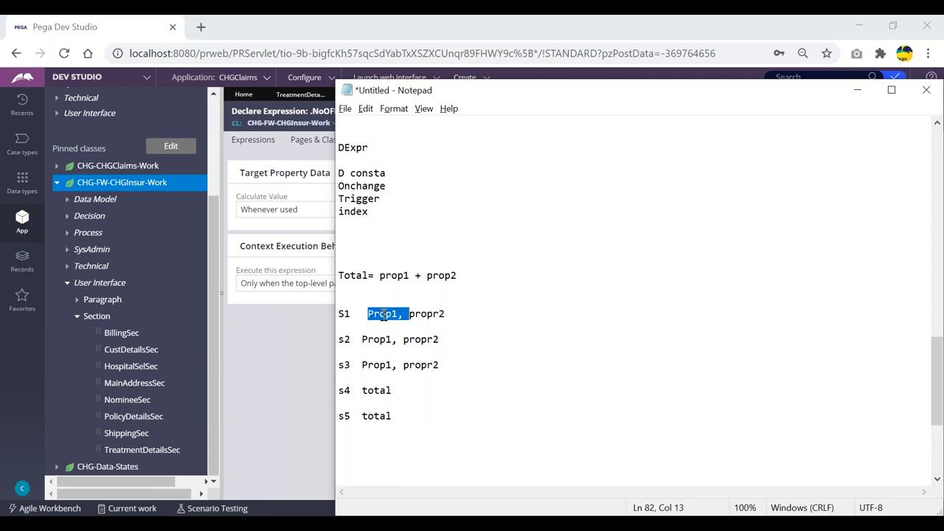
Examine the properties listed on lines S1 to s5 and compare them with the Total formula.
double_click(434, 315)
click(350, 339)
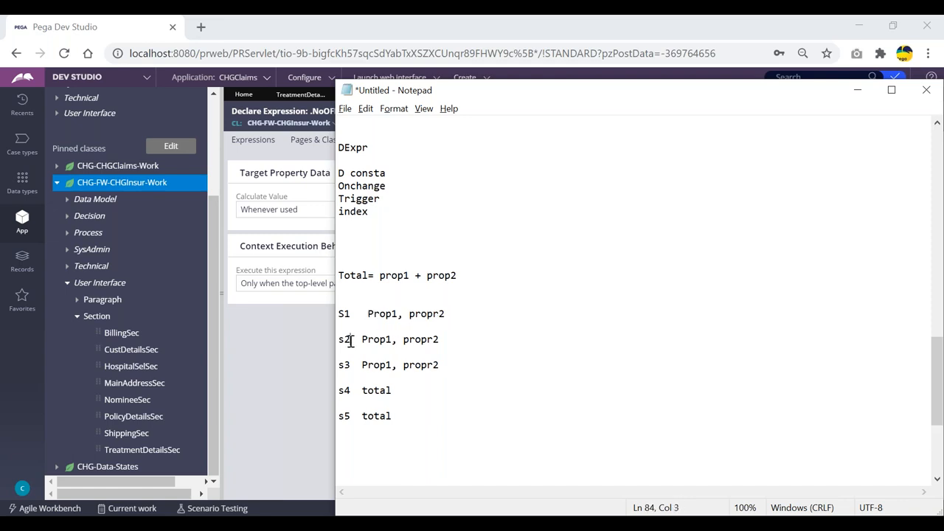
click(448, 365)
click(345, 390)
click(377, 391)
click(357, 275)
click(358, 416)
double_click(374, 417)
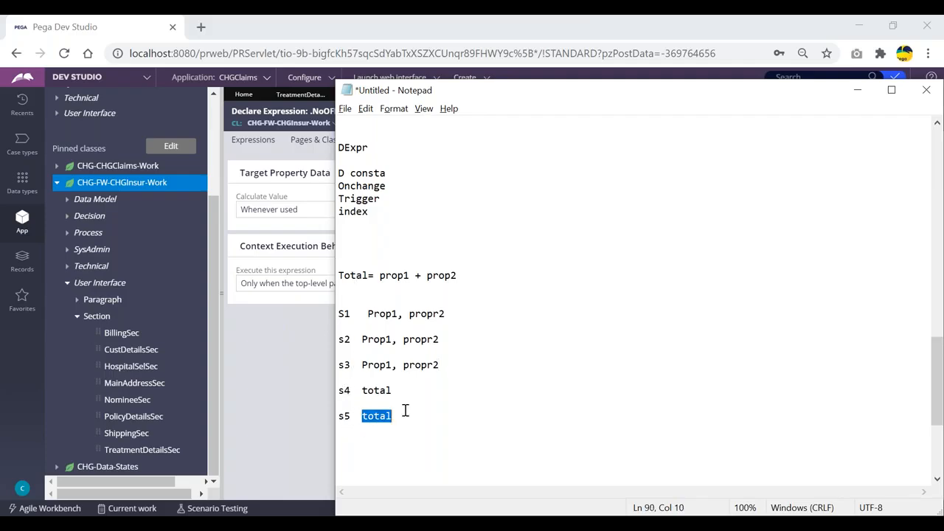
click(414, 408)
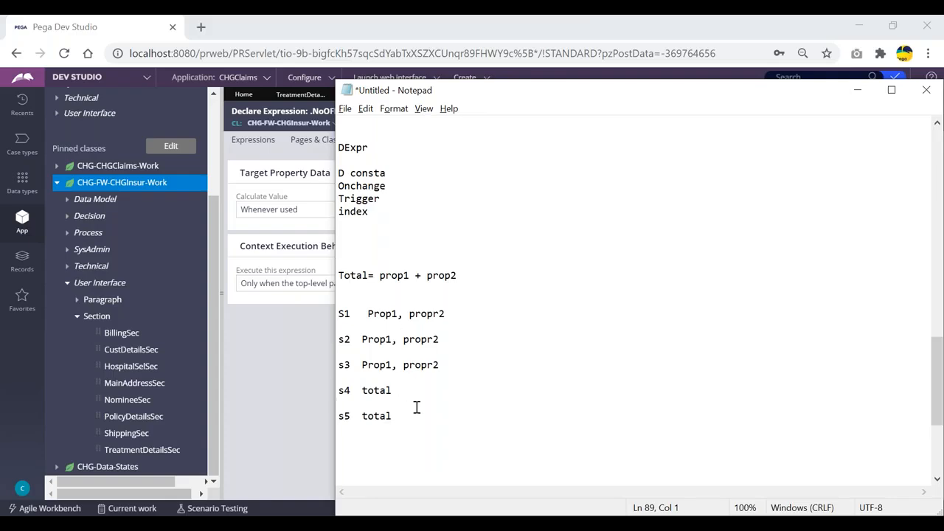
drag(505, 278, 506, 270)
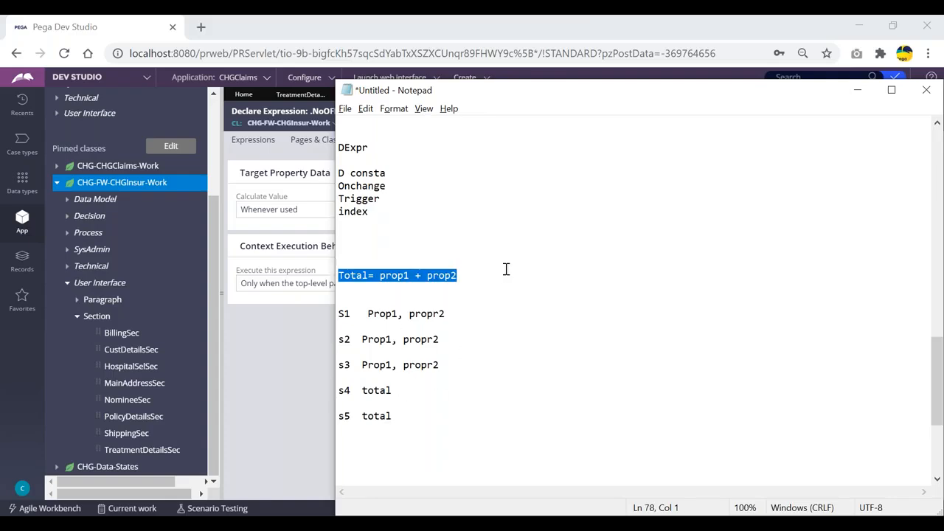
Add the note "Frw chanin" between the index line and the Total formula.
click(456, 239)
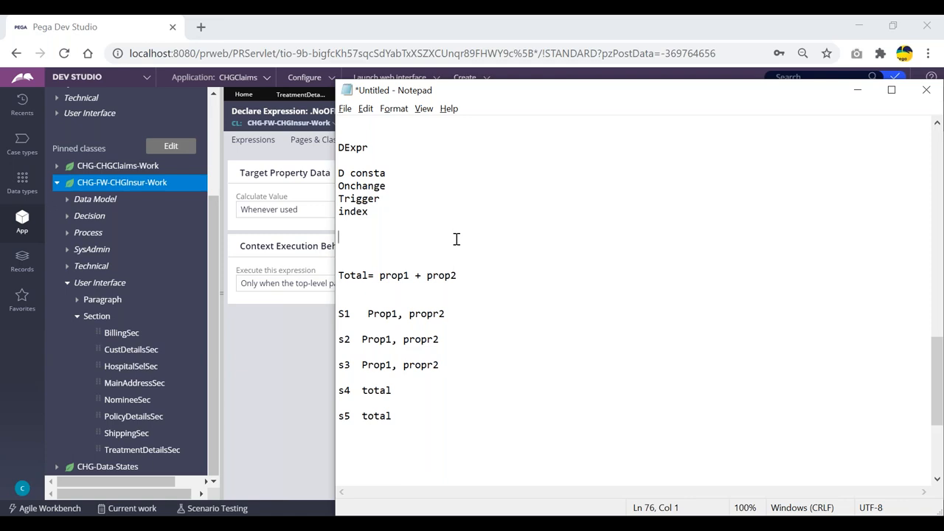
text(W)
text(rw chanin)
Examine how prop1 and prop2 feed Total in the formula, and trace them to the S1 line.
double_click(441, 275)
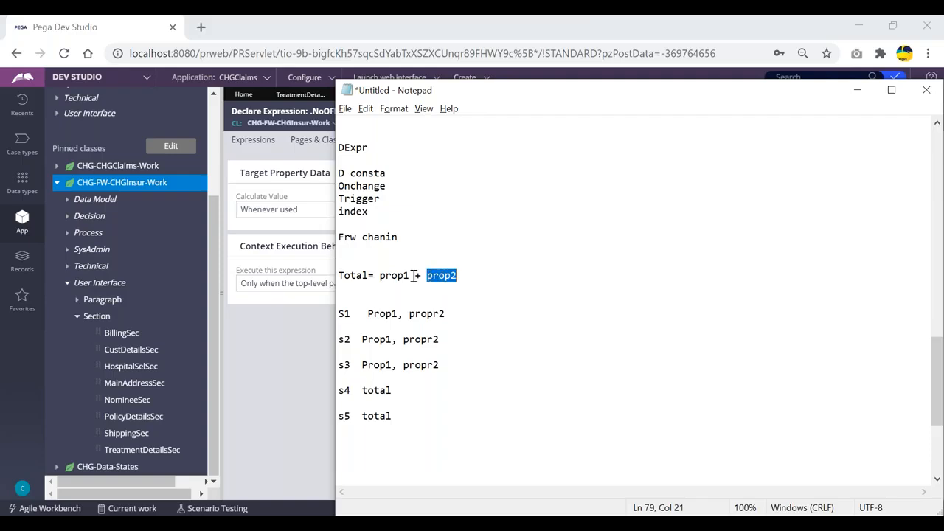
double_click(398, 276)
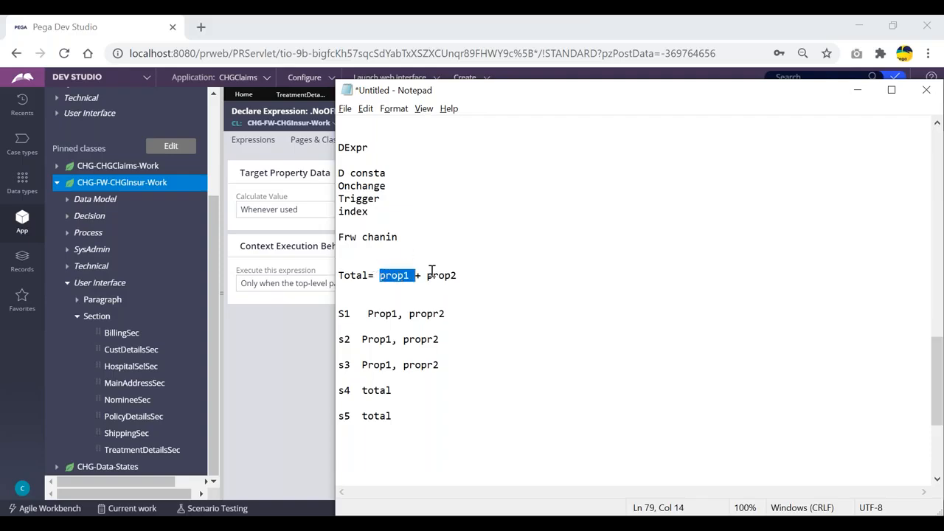
click(484, 273)
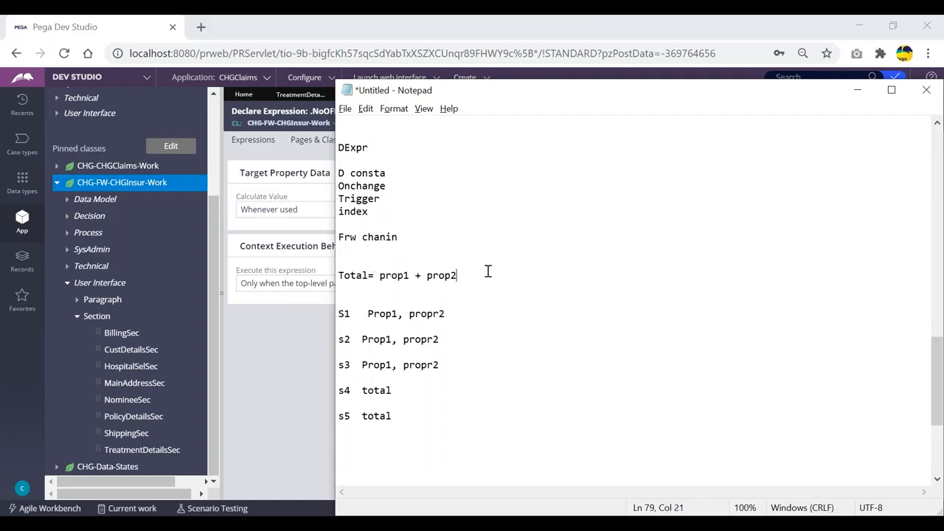
double_click(353, 277)
click(349, 288)
double_click(382, 313)
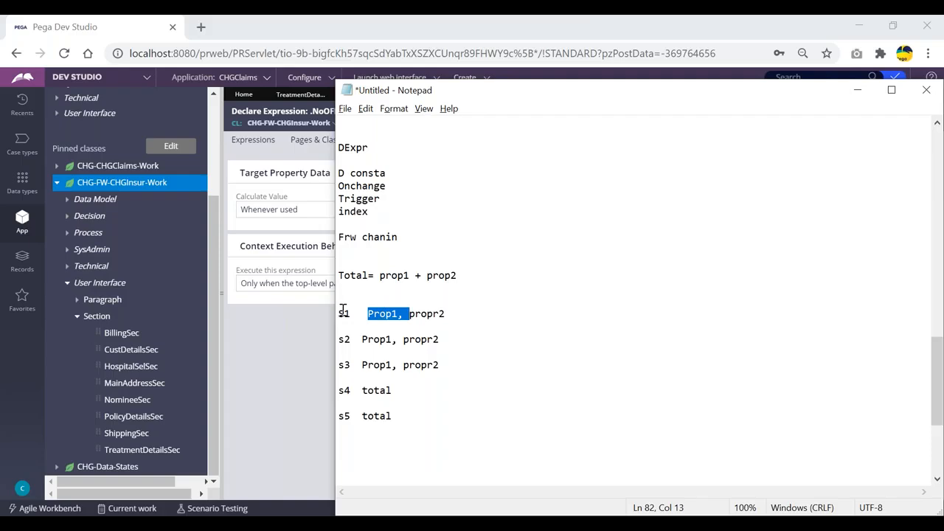
double_click(355, 275)
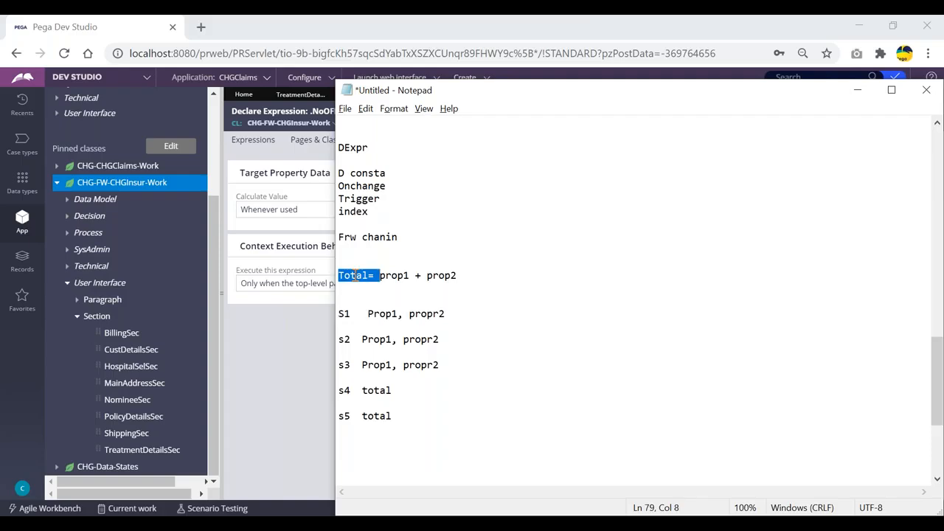
click(428, 314)
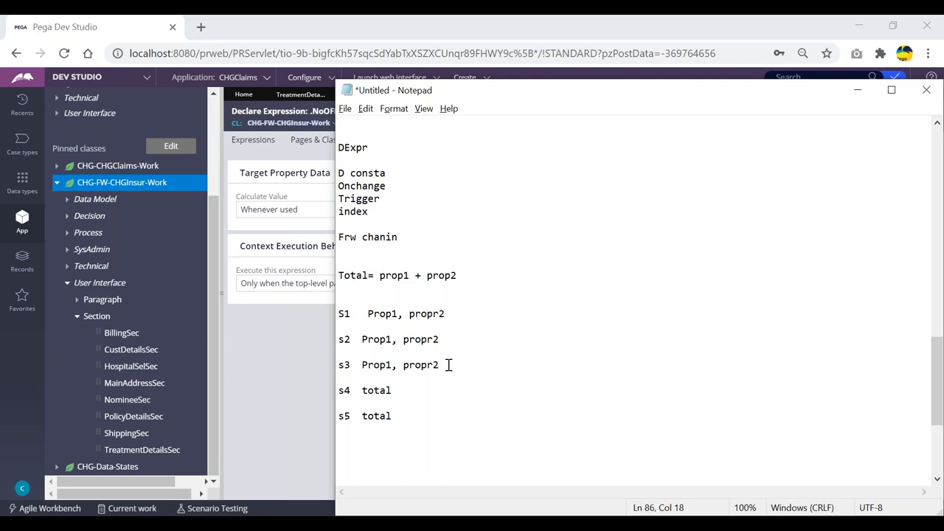
Trace Total from the formula through the S1 to s3 input lines to its use in s4 and s5.
double_click(350, 276)
click(432, 295)
click(377, 316)
click(374, 339)
click(450, 365)
double_click(378, 391)
click(405, 391)
double_click(377, 393)
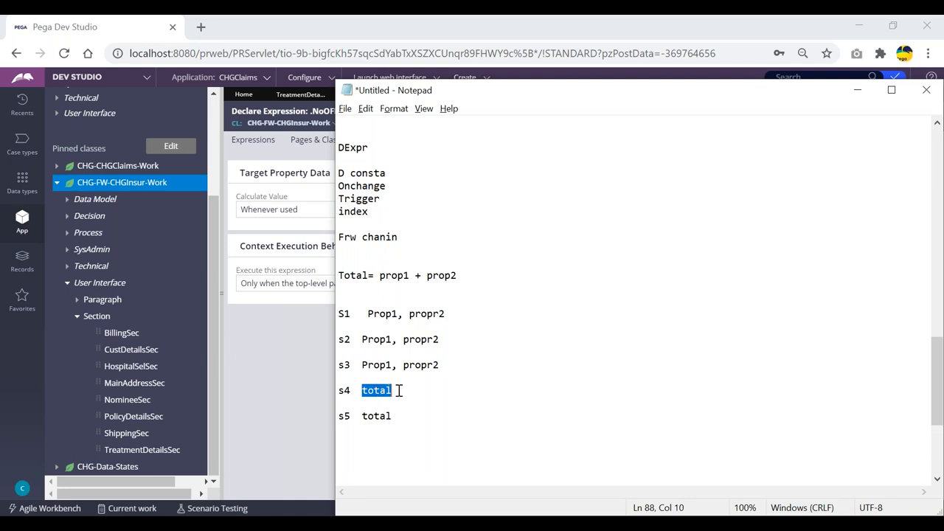
click(374, 418)
double_click(374, 417)
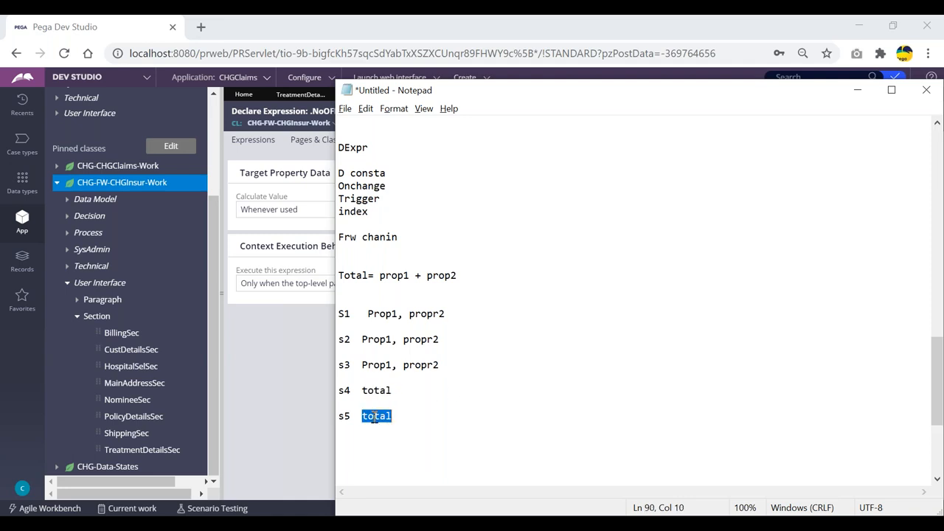
click(426, 400)
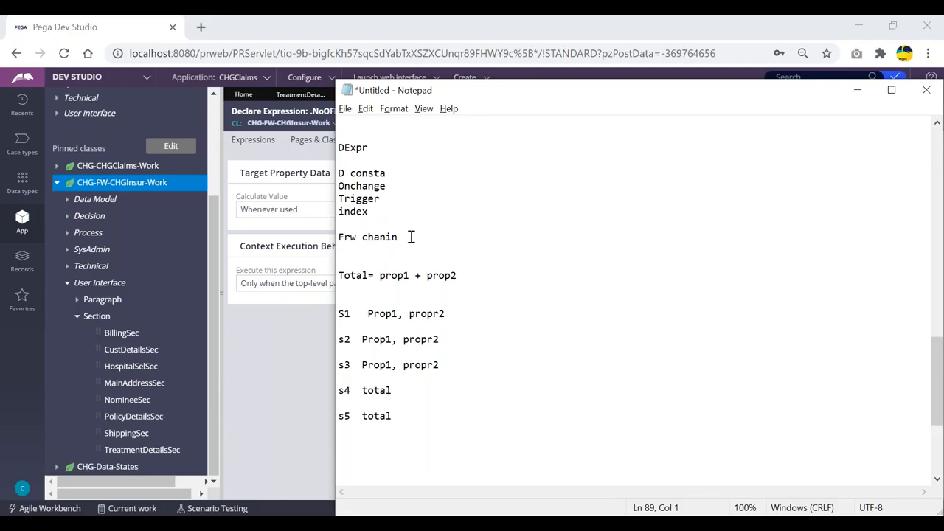
Highlight "Frw chanin", move the notes window off the rule's settings, and set Calculate Value to "Whenever inputs change".
drag(411, 237, 329, 237)
drag(530, 85, 633, 74)
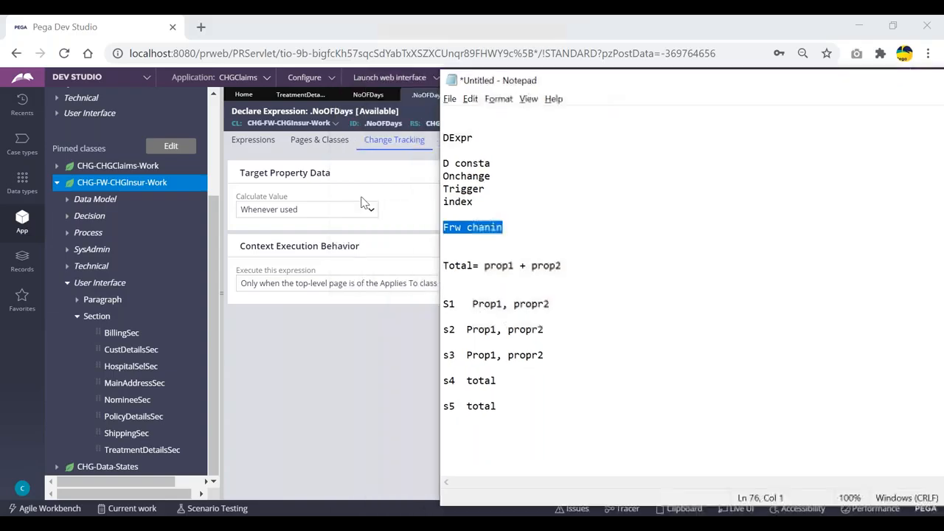
click(335, 210)
click(289, 229)
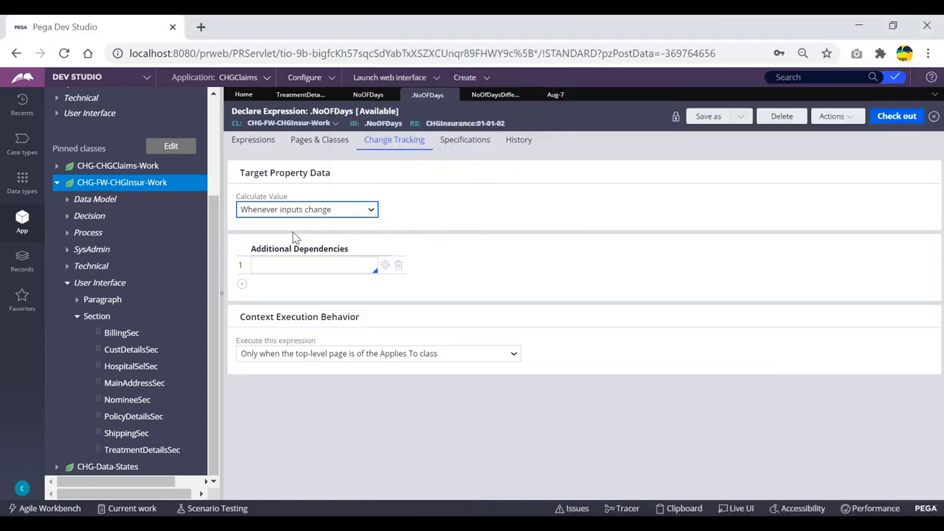
Return to the notes and add a line reading "BackWrd ch" below "Frw chanin".
key(alt+Tab)
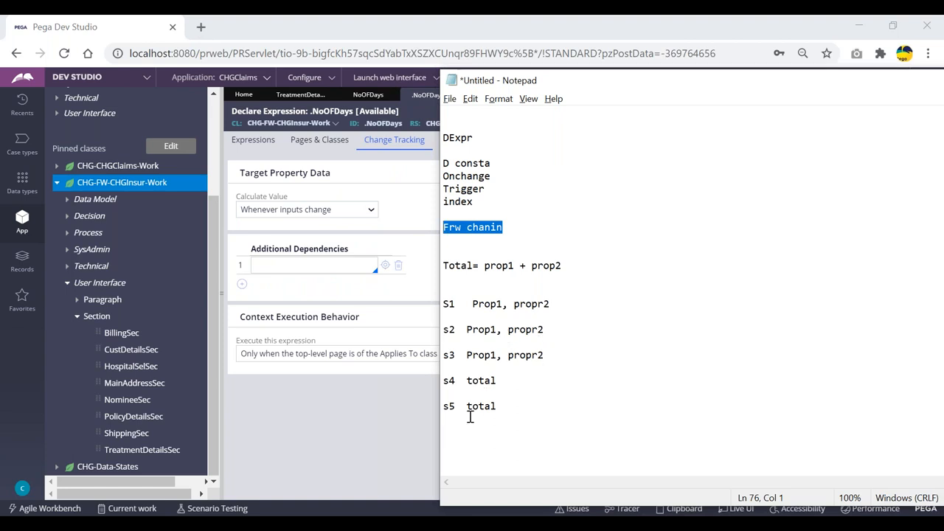
click(528, 228)
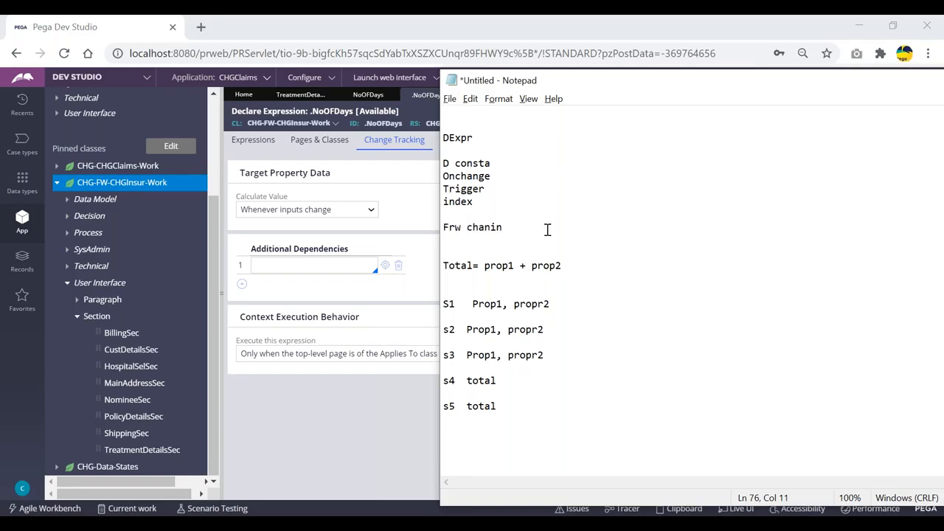
key(Return)
text(B)
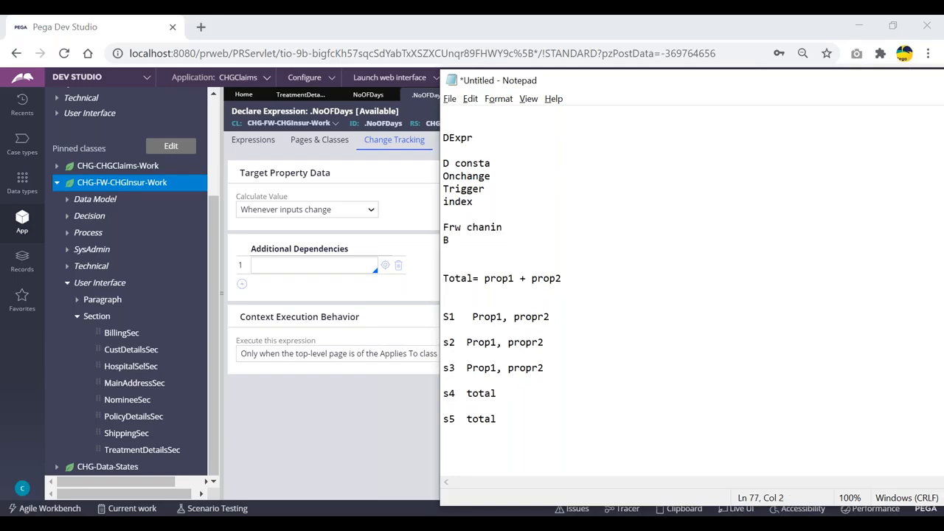
text(ackWrd ch)
Set Calculate Value to "Whenever used" and append "-- wen used" to the "BackWrd ch" note.
click(325, 210)
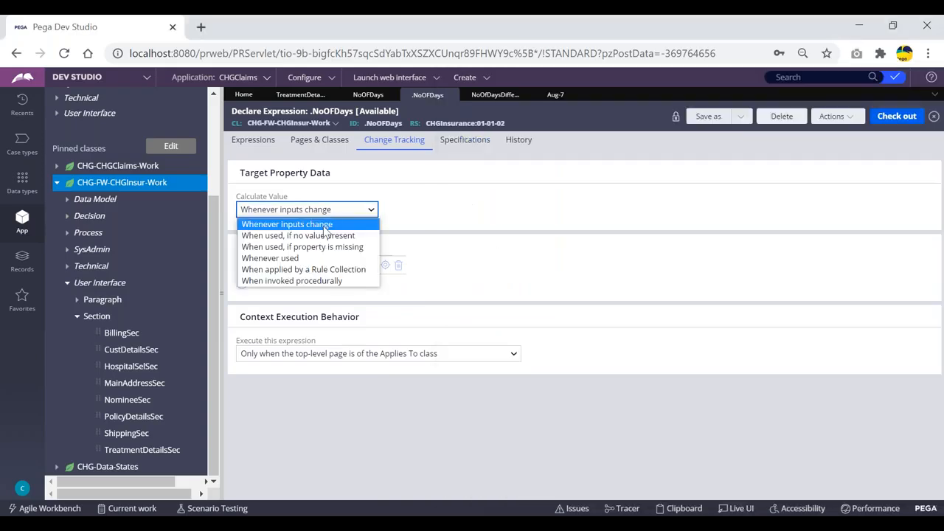
click(290, 258)
key(alt+Tab)
text(web)
key(BackSpace)
text(n used)
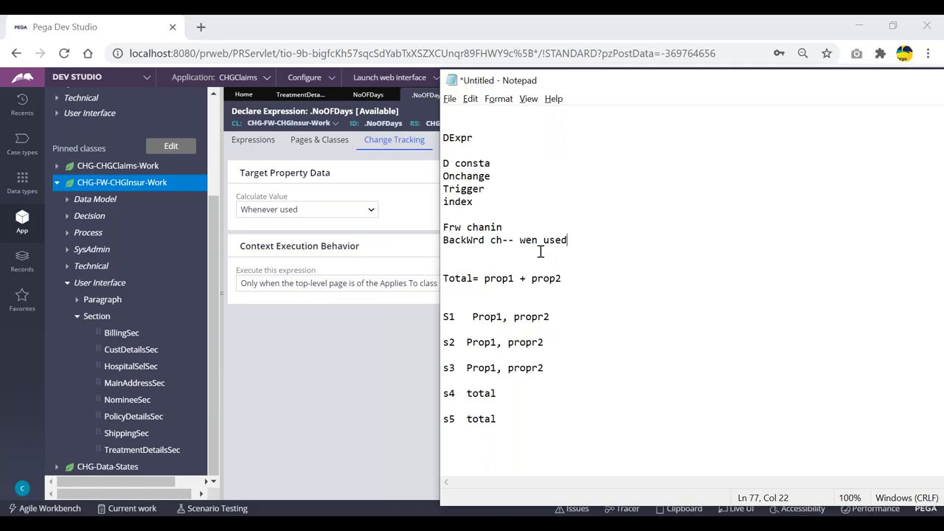
Append "- traget" to the end of the backward chaining note.
click(520, 240)
click(589, 239)
text(traget)
Examine the Total formula and its source properties Prop1 and propr2 on the S1 line.
scroll(584, 264, down, 3)
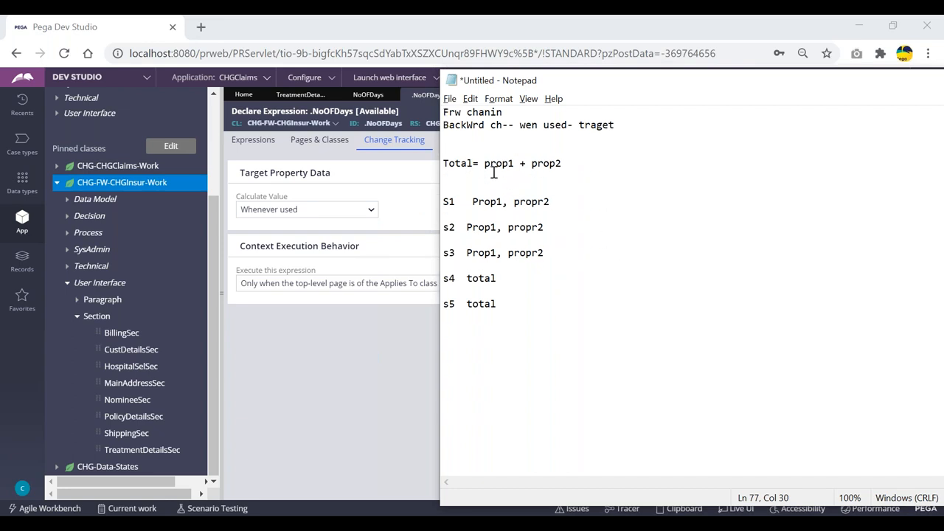
click(576, 164)
drag(565, 164, 443, 164)
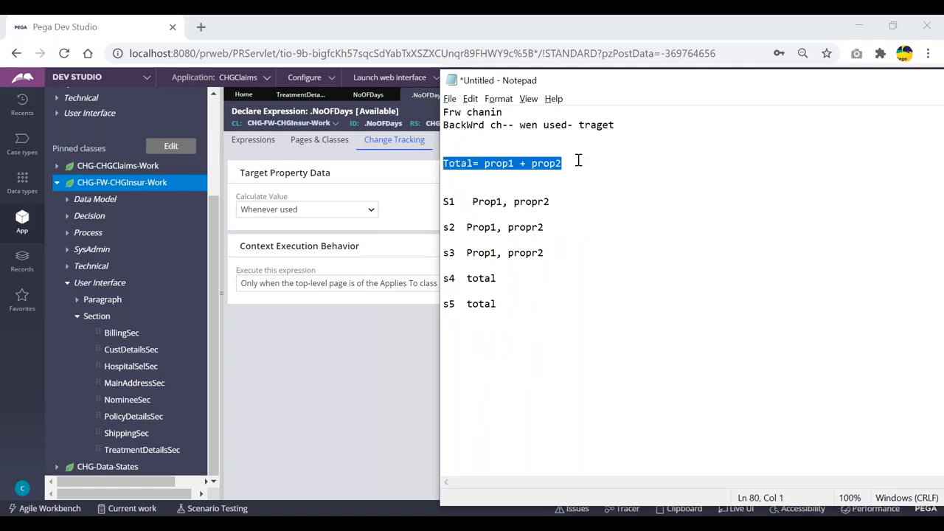
click(572, 164)
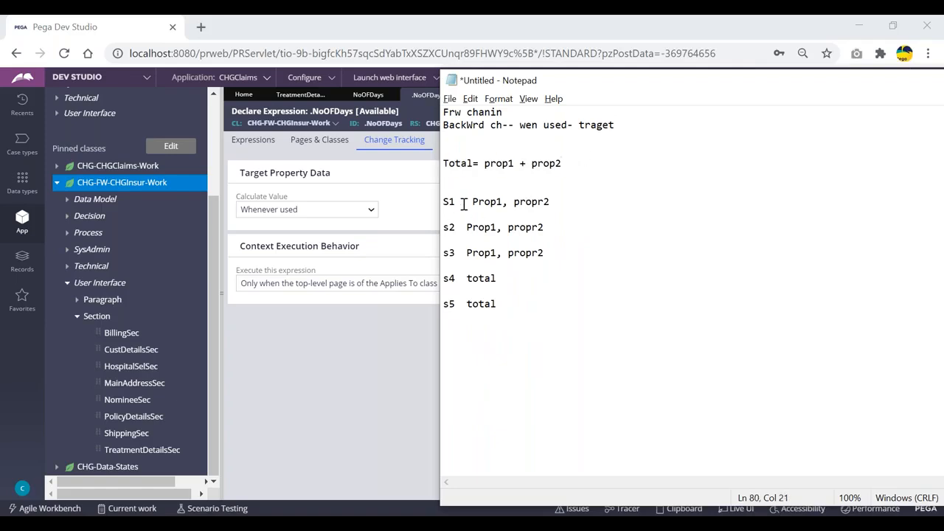
double_click(489, 200)
double_click(541, 205)
click(566, 200)
double_click(489, 201)
double_click(532, 201)
click(566, 201)
Highlight "wen used" and "traget" in the backward chaining note, and Prop1 and propr2 on the S1 line.
drag(568, 125, 521, 125)
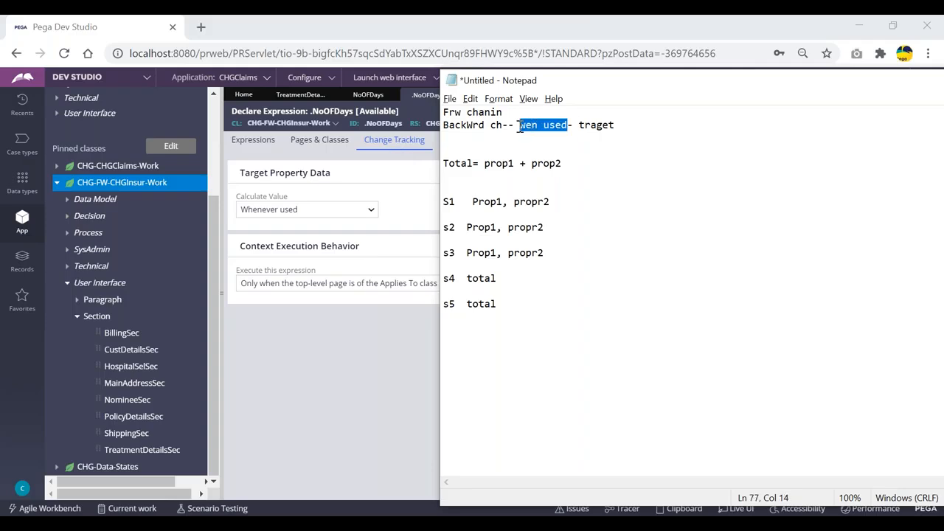
double_click(598, 126)
click(629, 125)
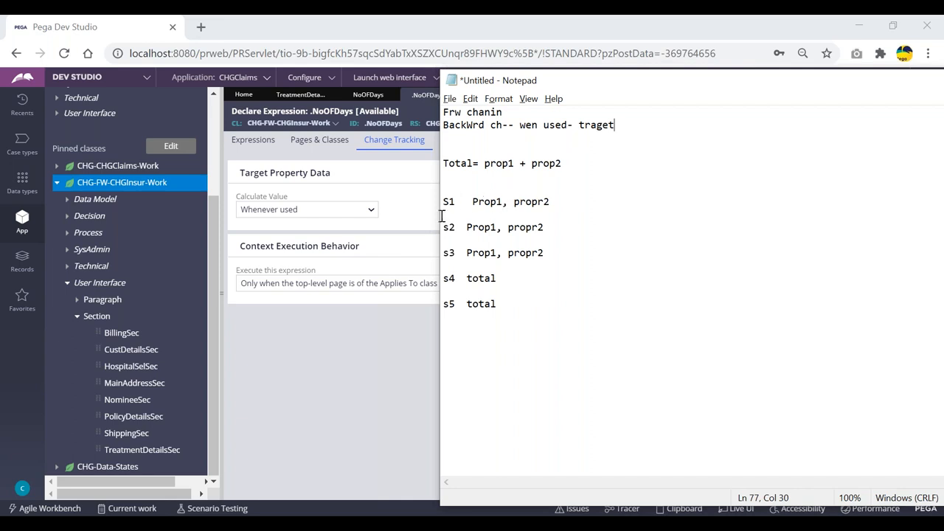
double_click(490, 202)
click(537, 203)
double_click(538, 205)
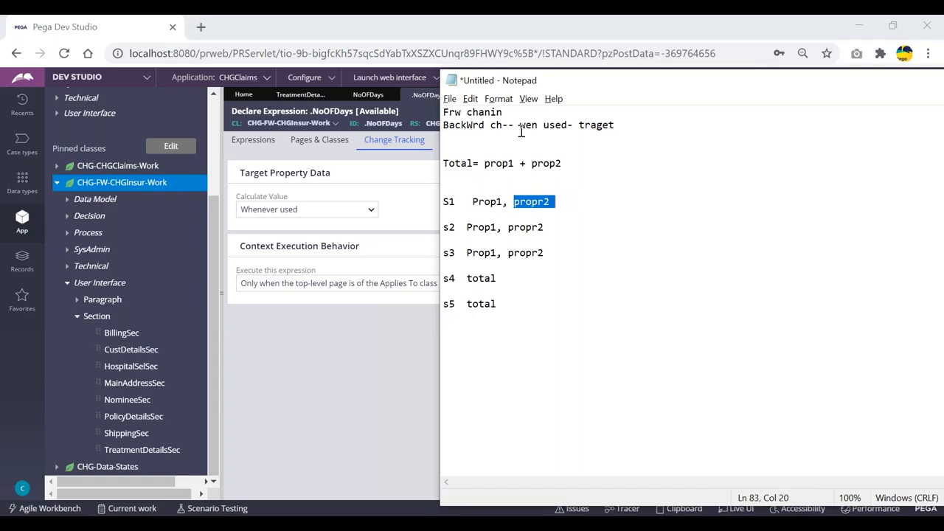
Examine lines s2 to s5 against the Total formula, highlighting total on s4 and s5.
click(449, 227)
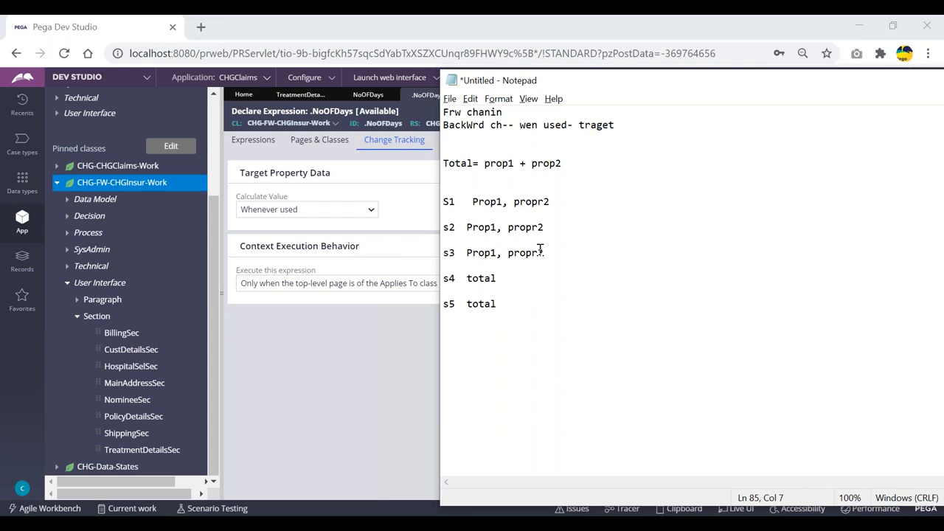
click(501, 278)
click(487, 304)
double_click(483, 278)
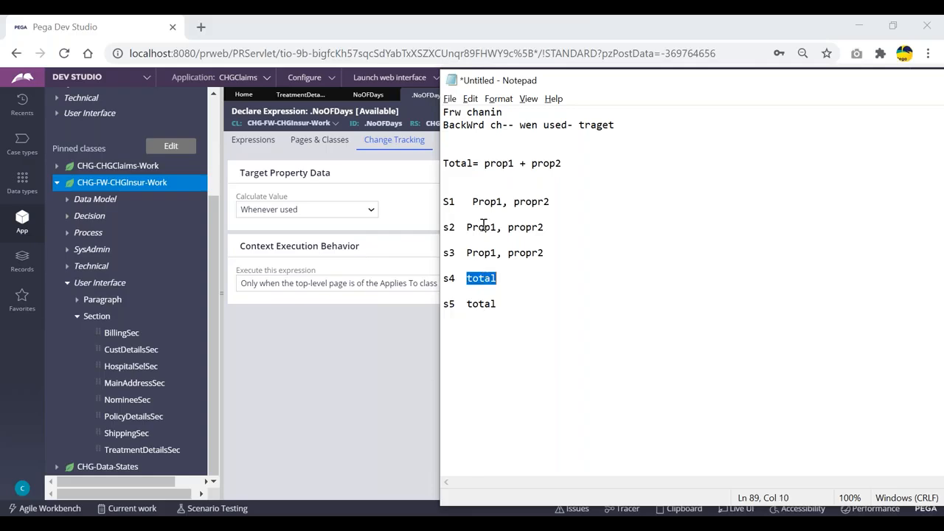
double_click(458, 163)
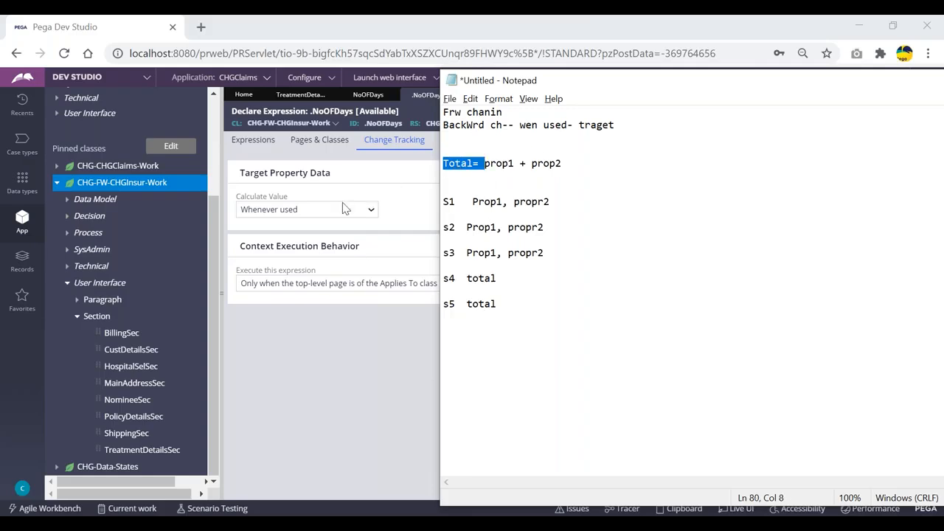
click(576, 154)
click(482, 278)
double_click(481, 279)
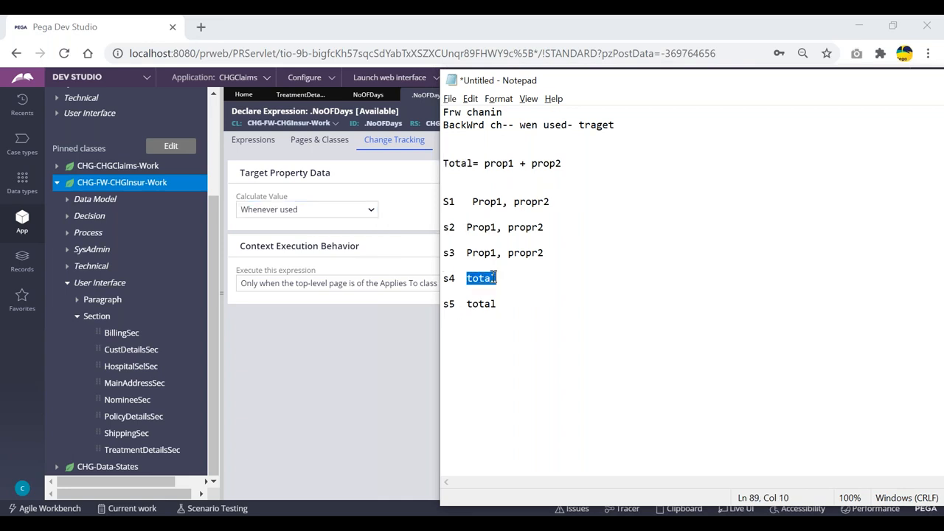
double_click(484, 303)
click(506, 298)
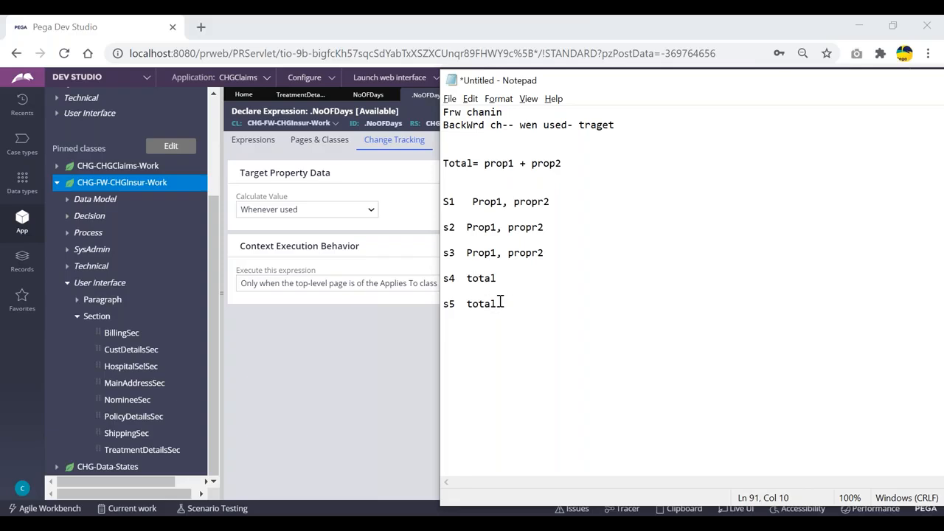
Remove the extra space before Prop1 on the S1 line and highlight the S1 to s3 properties.
click(471, 202)
key(BackSpace)
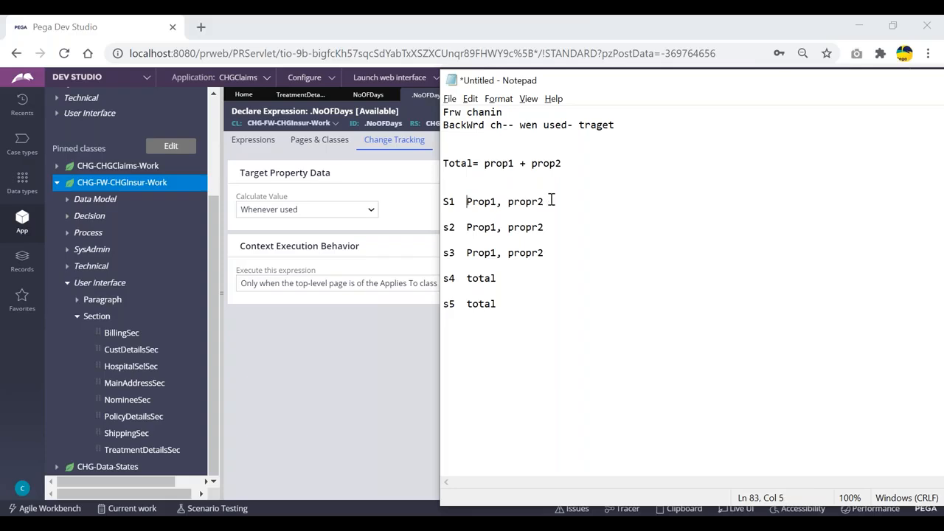
drag(556, 253, 463, 201)
click(626, 239)
Highlight the s4 and s5 lines that use total.
drag(501, 305, 443, 279)
click(535, 279)
scroll(537, 279, down, 1)
scroll(519, 231, up, 1)
drag(501, 304, 439, 275)
click(561, 290)
Set the Declare Expression's Calculate Value to "When used, if no value present".
click(341, 212)
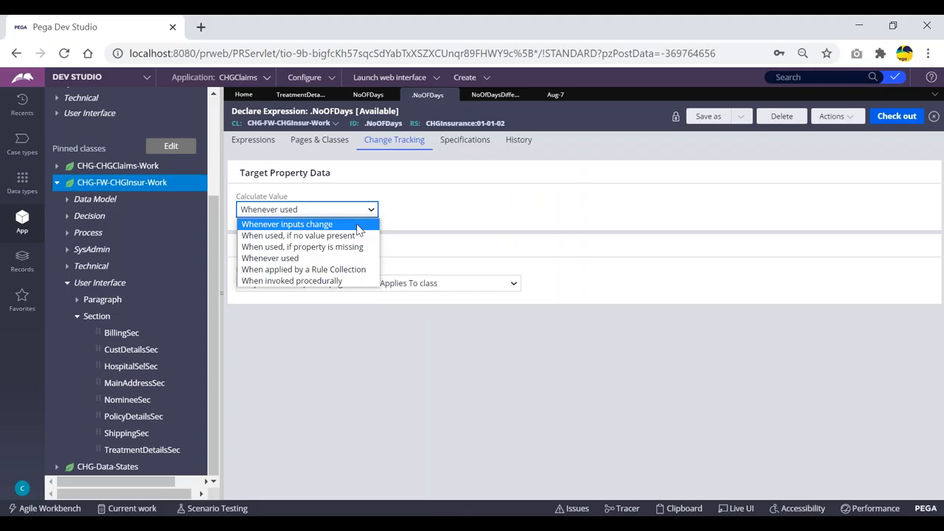
click(310, 236)
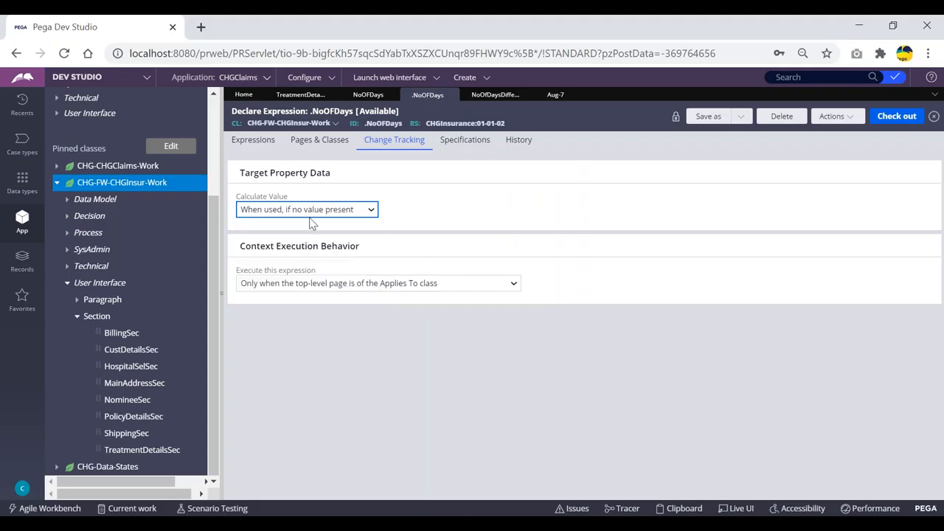
Switch to Notepad and remove "wen used-" from the BackWrd ch line.
key(alt+Tab)
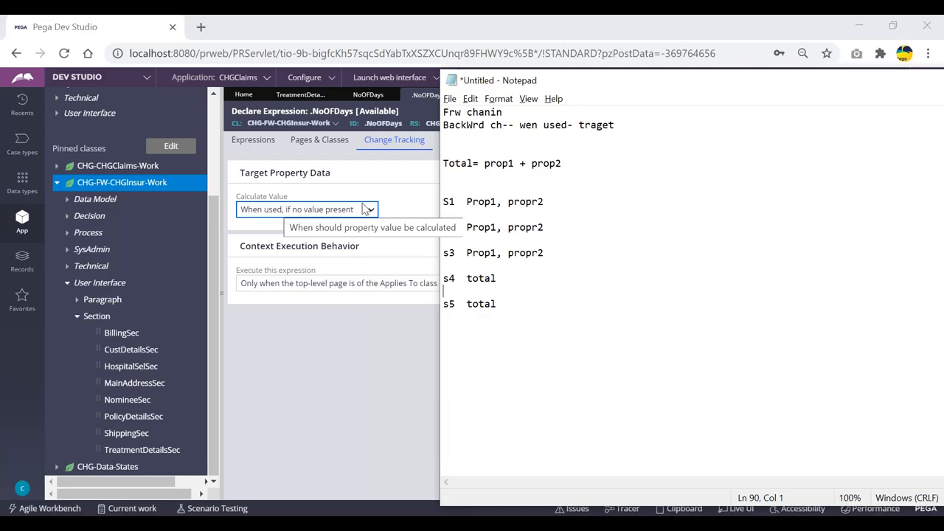
drag(574, 125, 519, 127)
key(Delete)
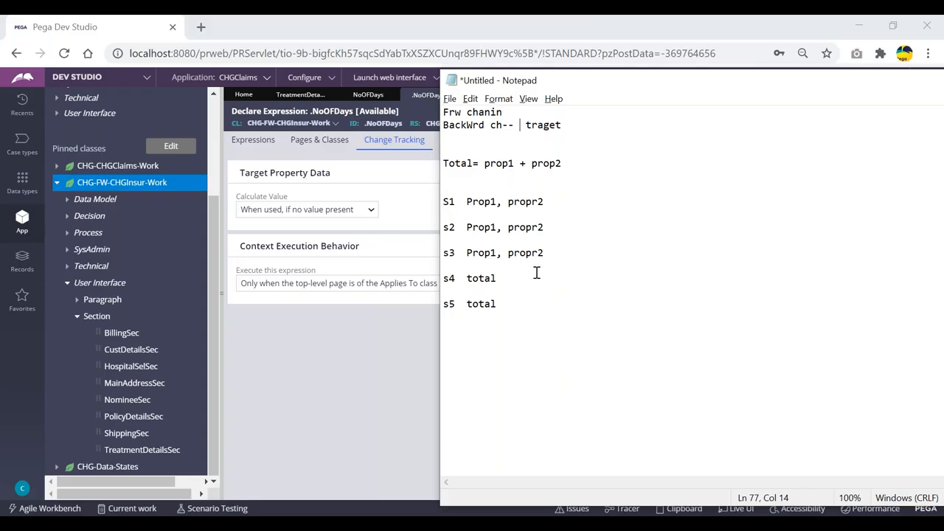
Highlight the s4 and s5 lines and their total property in turn.
drag(456, 278, 443, 281)
click(505, 280)
drag(505, 280, 467, 279)
click(523, 281)
drag(468, 278, 505, 284)
click(506, 281)
drag(504, 279, 441, 279)
click(515, 278)
drag(468, 302, 499, 306)
click(500, 304)
double_click(480, 305)
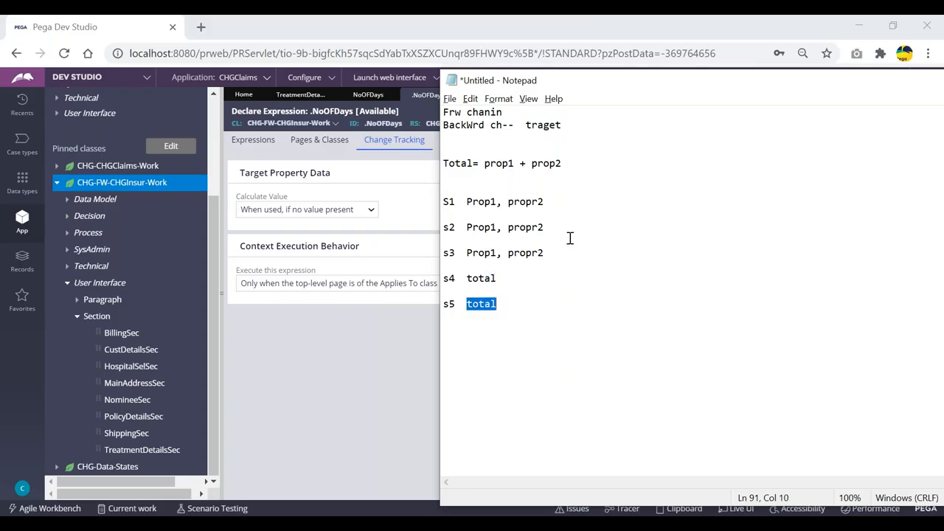
click(502, 306)
drag(501, 305, 441, 306)
drag(501, 278, 441, 280)
click(520, 284)
double_click(483, 279)
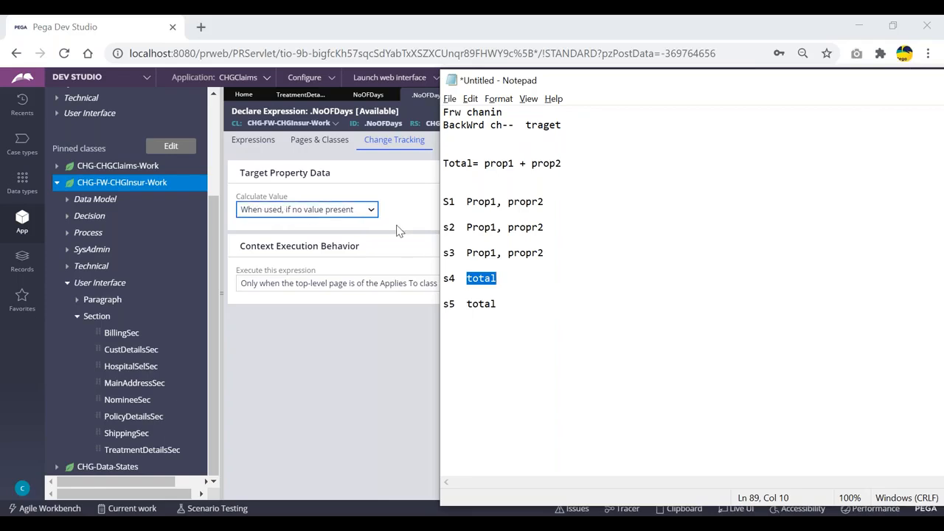
click(508, 283)
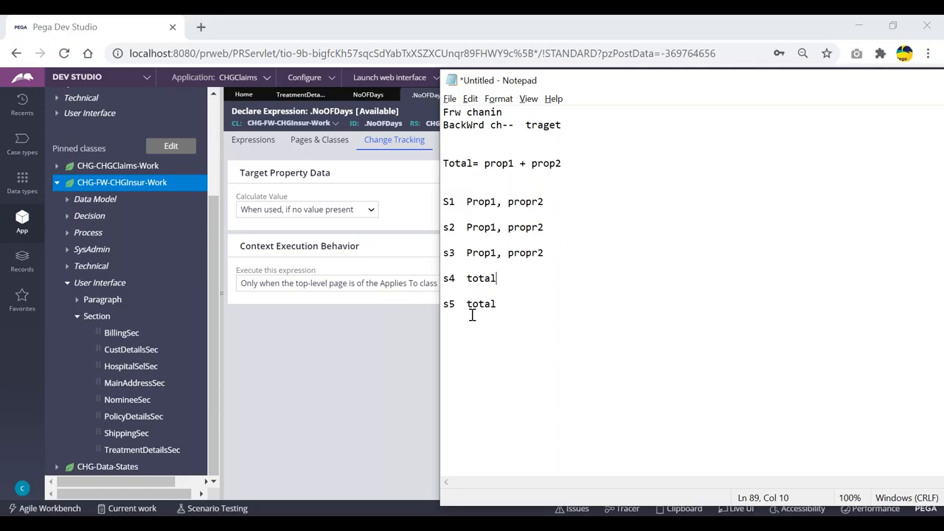
Review the Calculate Value options of the Declare Expression in Pega and return to Notepad.
click(402, 207)
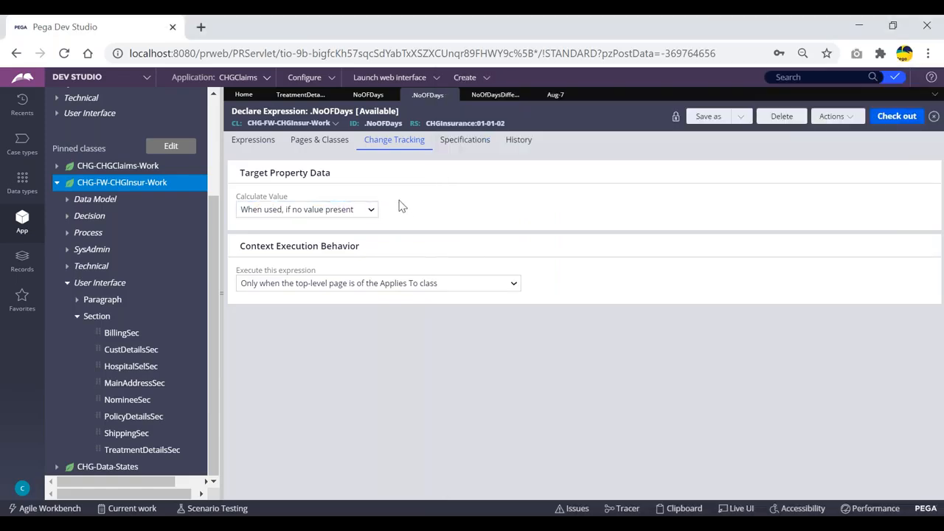
click(358, 212)
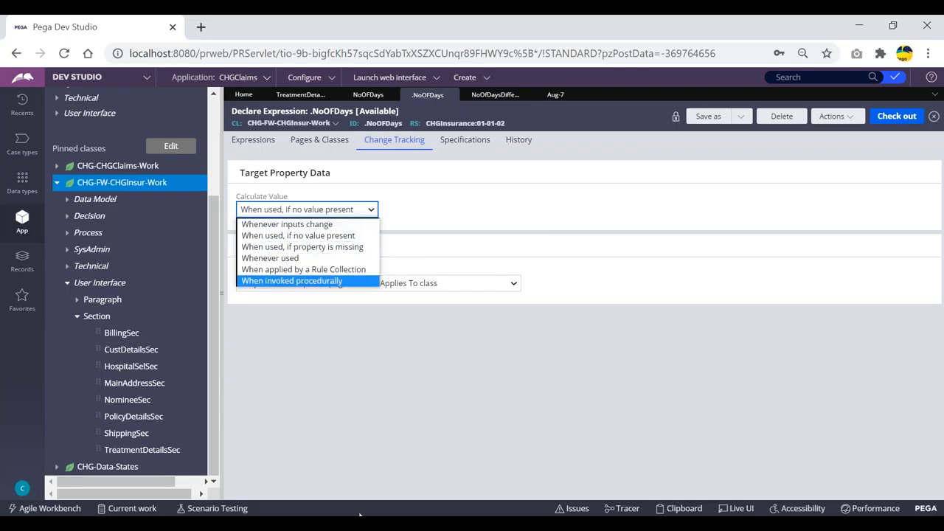
click(364, 518)
Examine the s4 and s5 screens again, highlighting each full line and the total on s5.
click(526, 290)
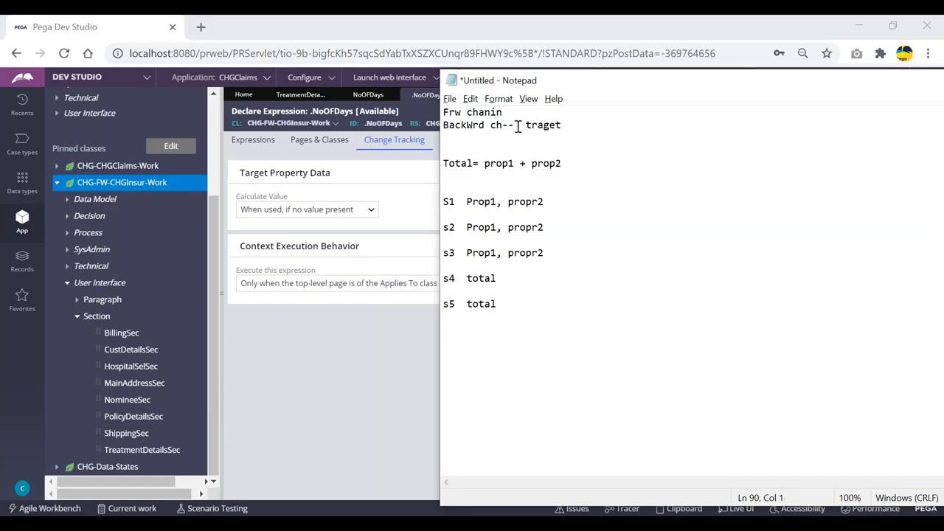
drag(501, 278, 443, 280)
click(527, 284)
drag(512, 302, 495, 281)
click(500, 279)
drag(499, 304, 445, 304)
click(466, 304)
double_click(487, 305)
click(541, 306)
drag(517, 281, 435, 280)
drag(495, 304, 436, 308)
click(496, 319)
click(515, 303)
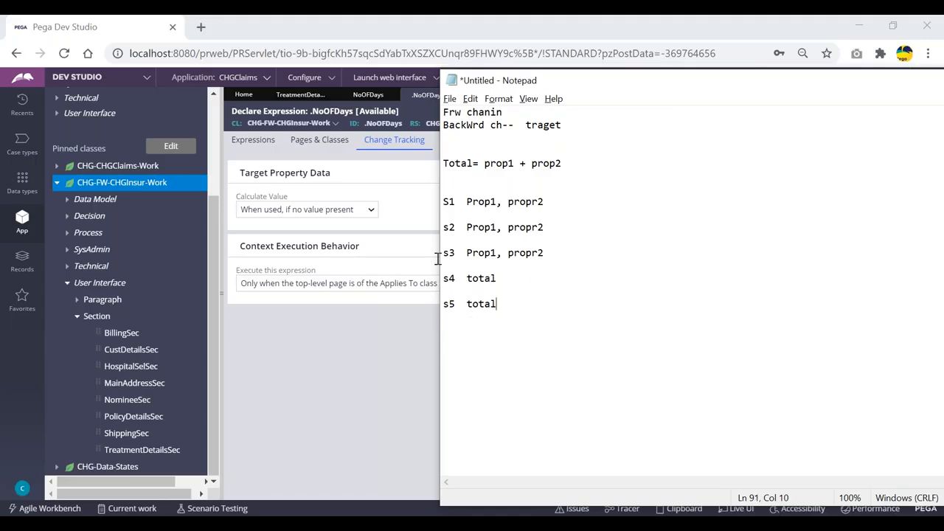
Switch to Pega and set the Declare Expression's Calculate Value to "When used, if property is missing".
click(366, 210)
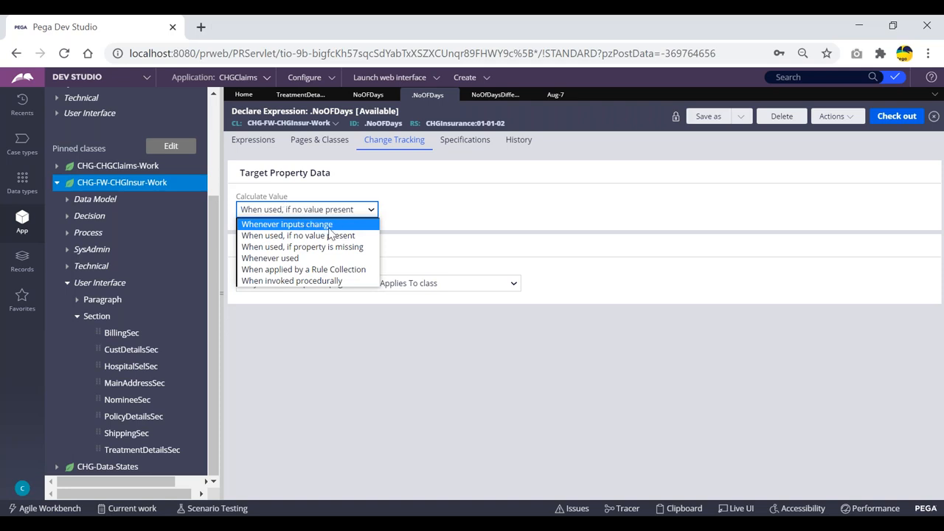
click(309, 241)
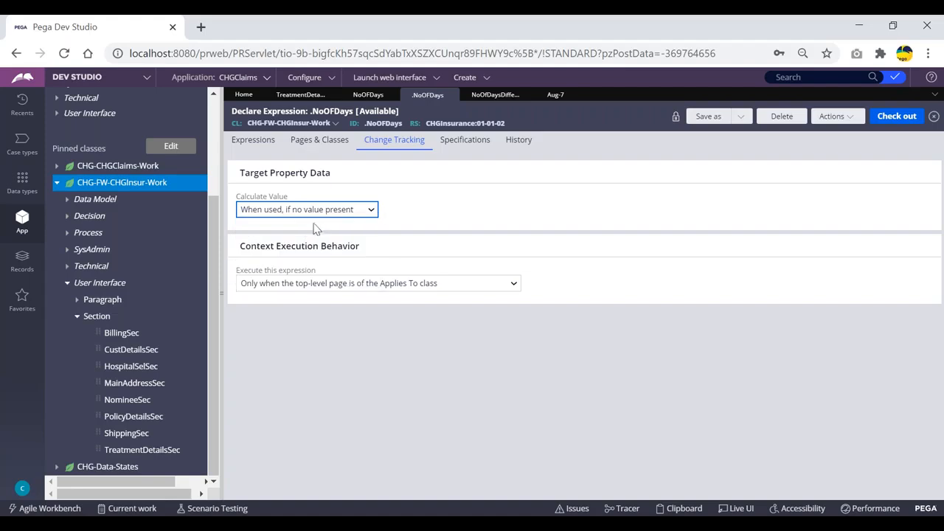
key(alt+Tab)
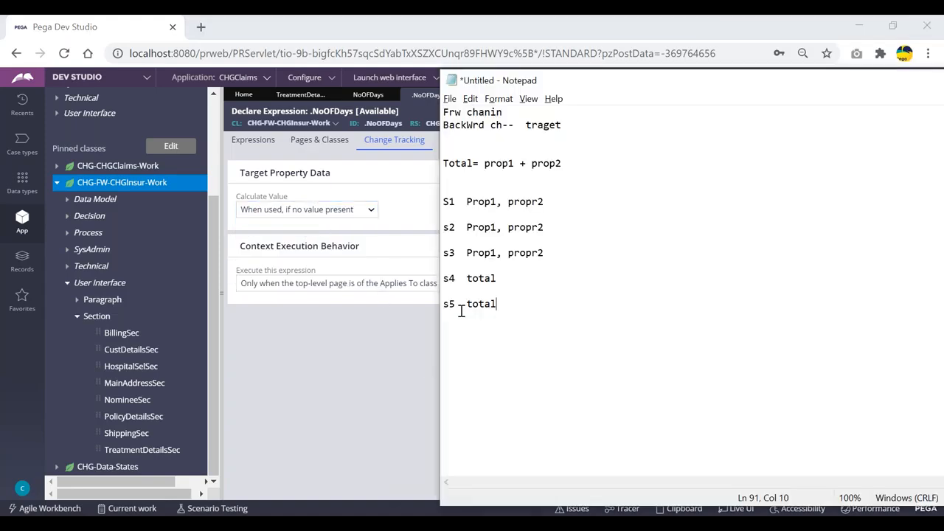
click(349, 212)
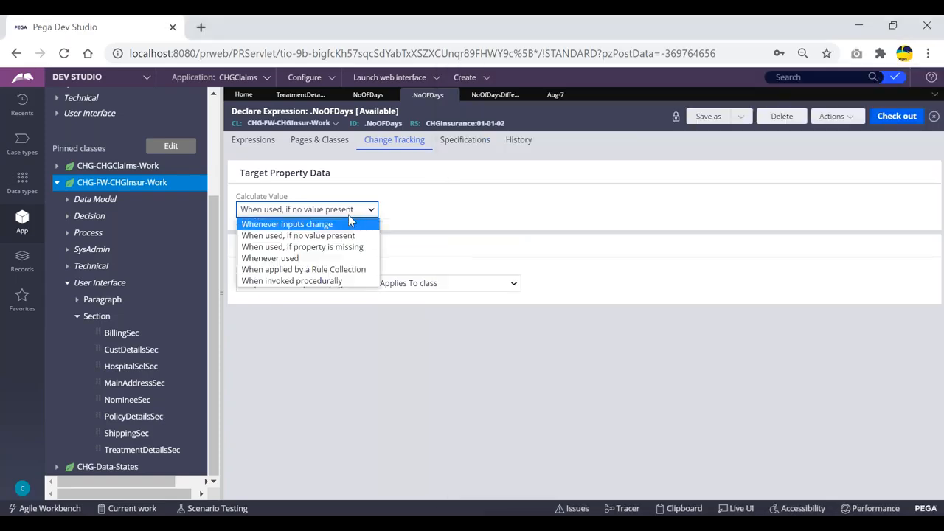
click(308, 248)
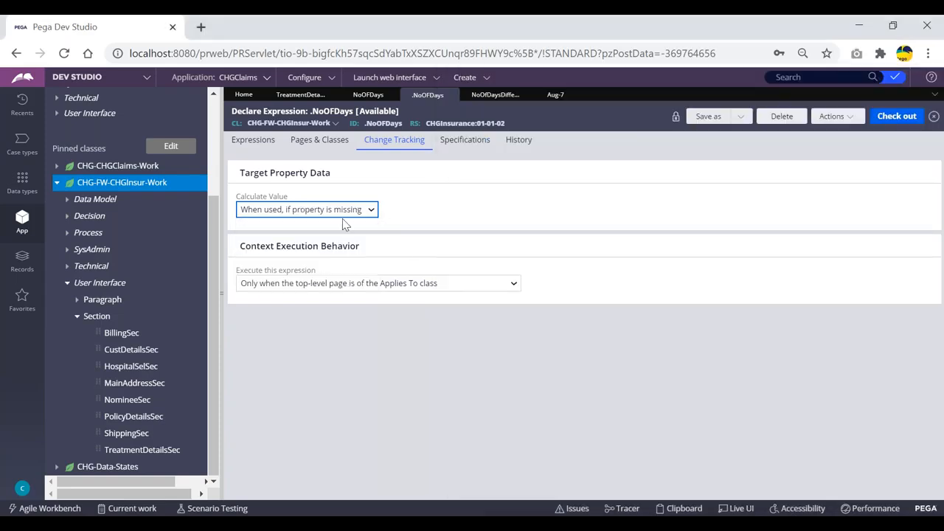
Switch to Notepad and highlight the s5 total line.
key(alt+Tab)
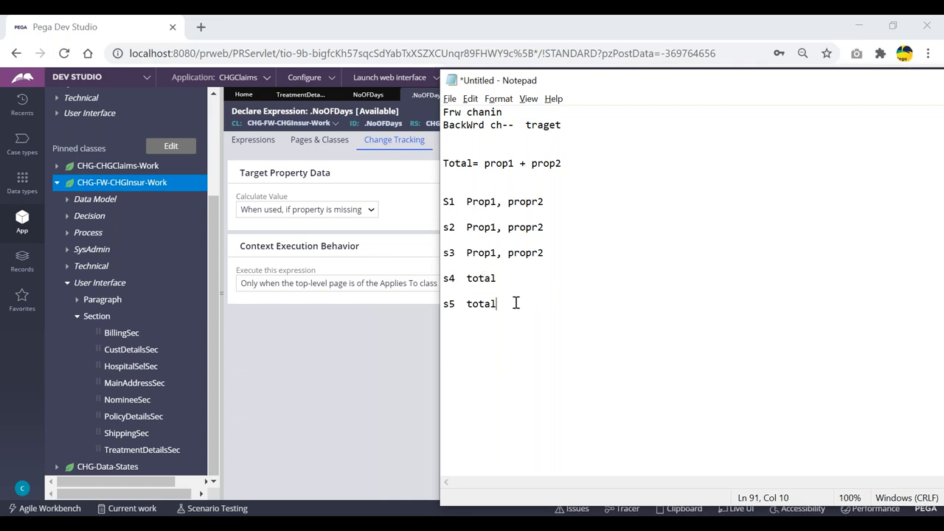
key(shift+Home)
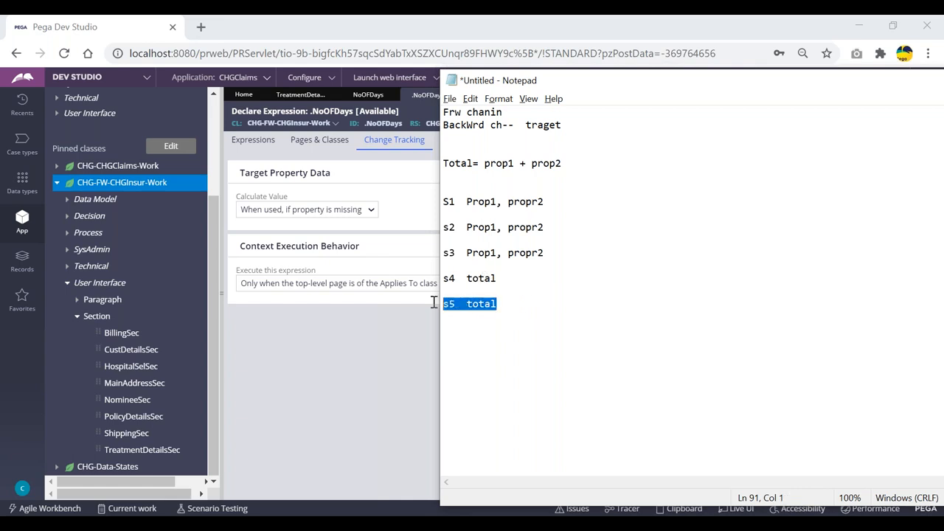
click(548, 296)
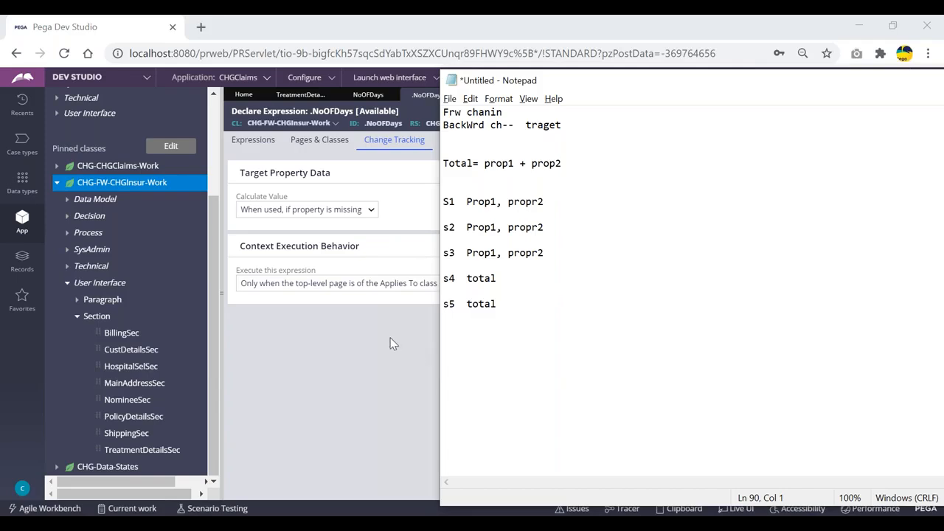
Review the Calculate Value options in Pega and show the expression that sets NoOFDays.
click(370, 211)
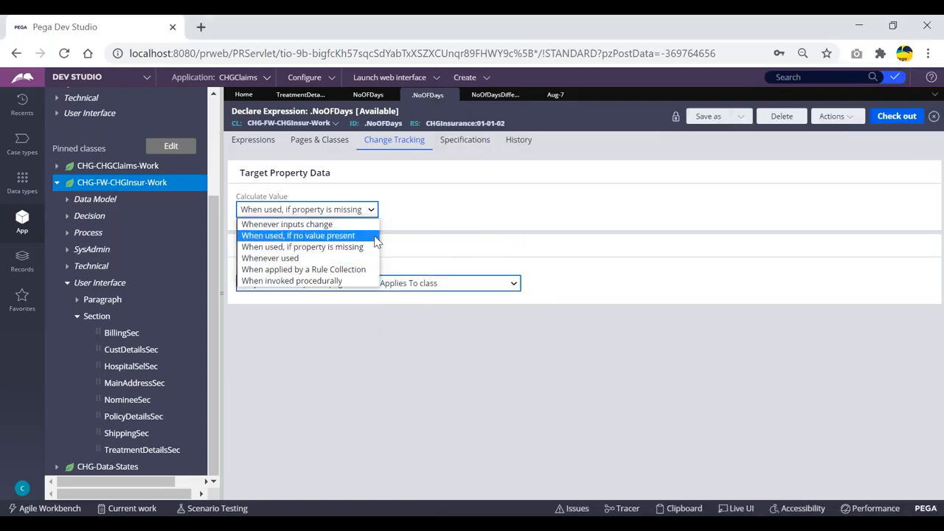
click(449, 199)
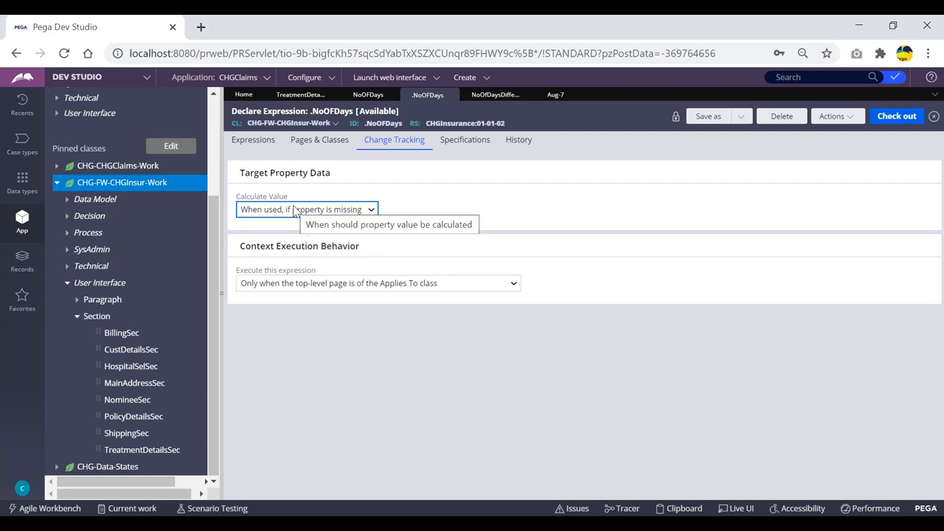
click(255, 146)
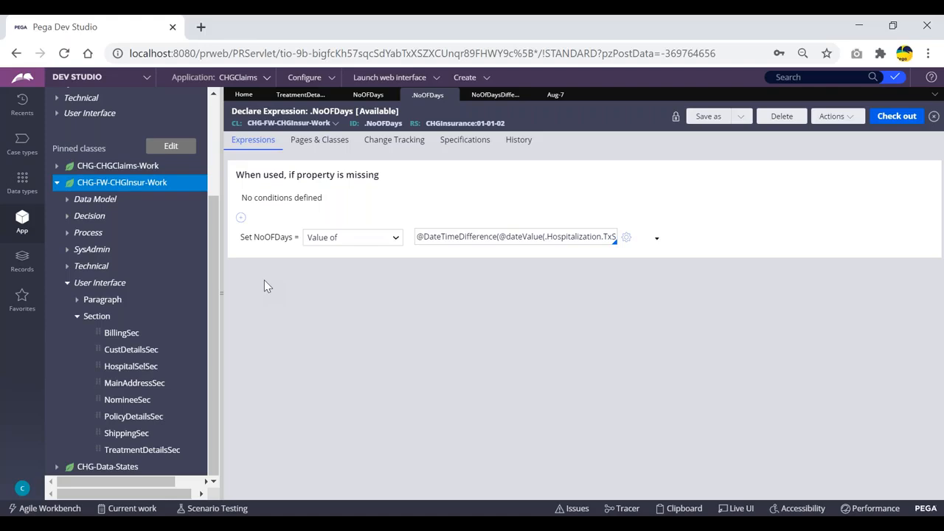
Find the list of declarative rule types in the Notepad notes and highlight DExpr.
click(383, 506)
scroll(509, 237, up, 4)
drag(486, 243, 427, 165)
click(479, 177)
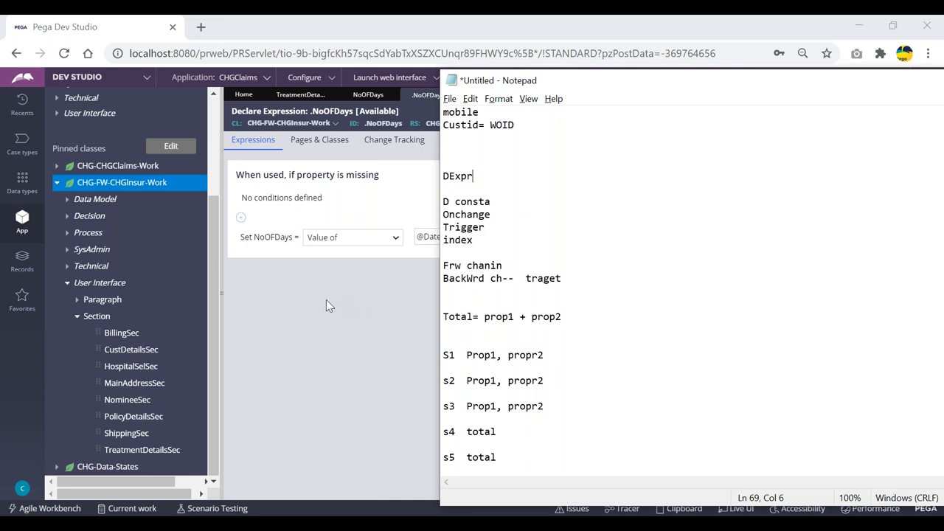
click(360, 290)
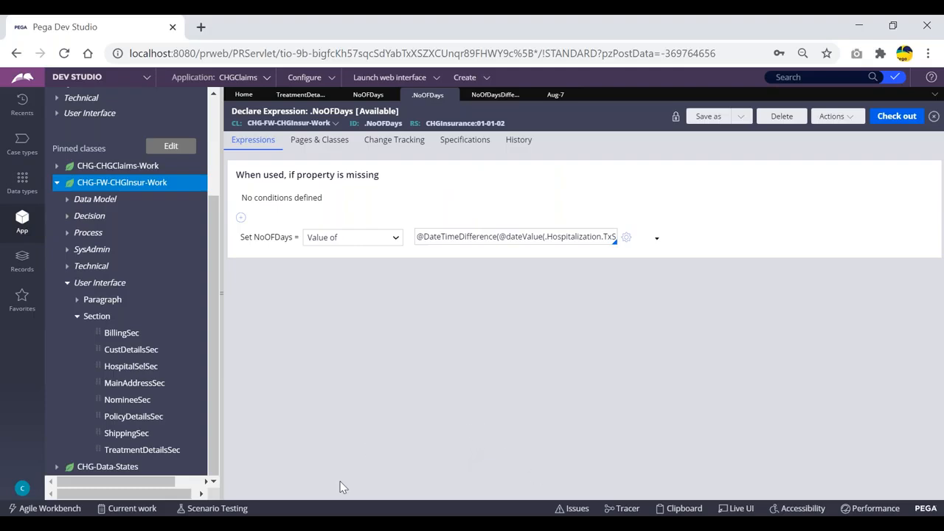
key(alt+Tab)
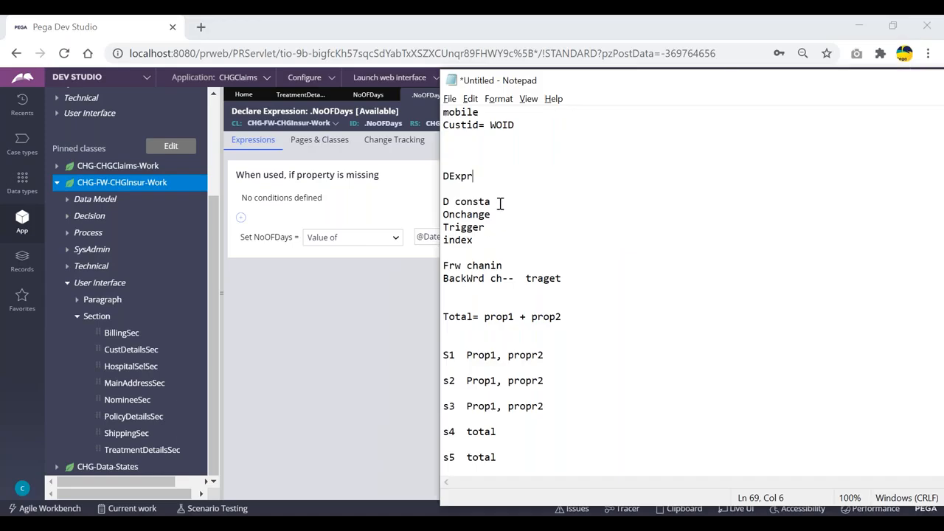
drag(474, 177, 437, 177)
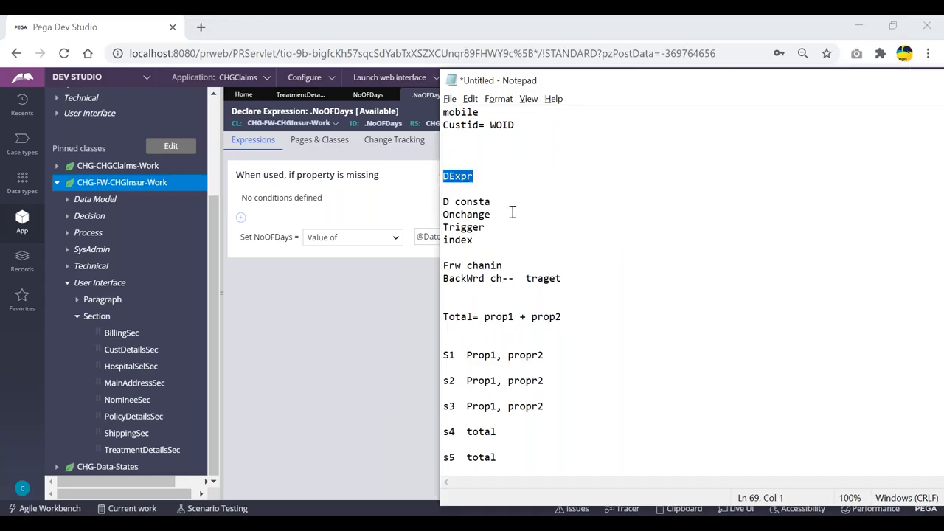
Remove the blank line below DExpr and insert one between Onchange and Trigger.
drag(491, 201, 439, 201)
click(488, 177)
key(Delete)
click(491, 203)
key(Return)
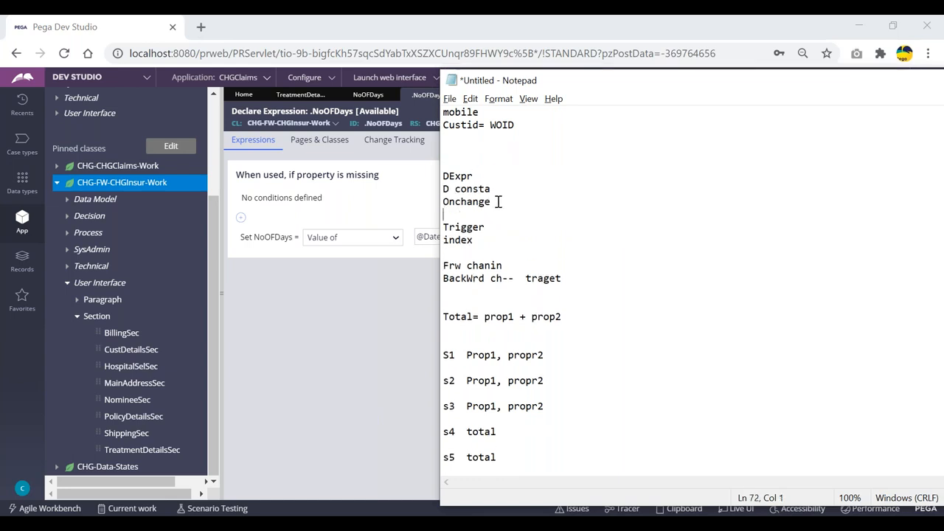
Highlight the DExpr, D consta and Onchange group, and each of the three rule types in turn.
drag(497, 200, 435, 177)
click(489, 176)
double_click(459, 177)
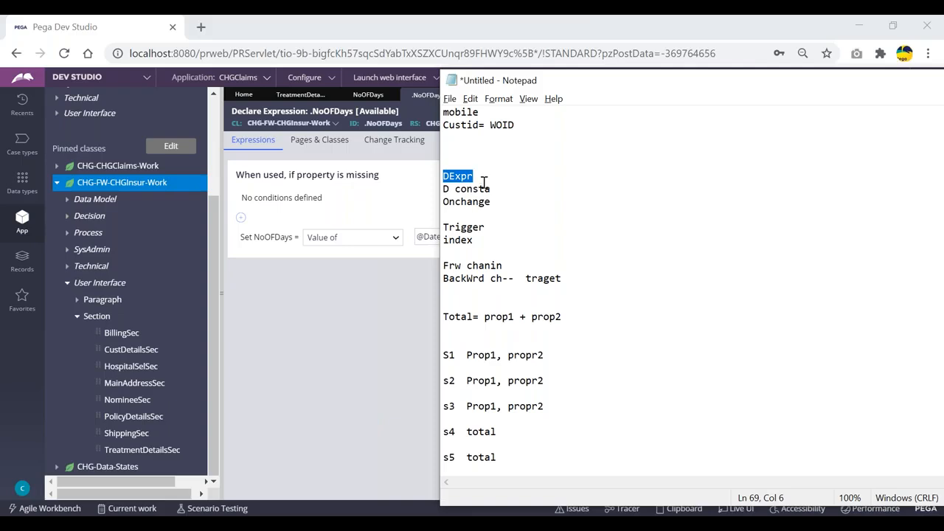
drag(497, 190, 445, 189)
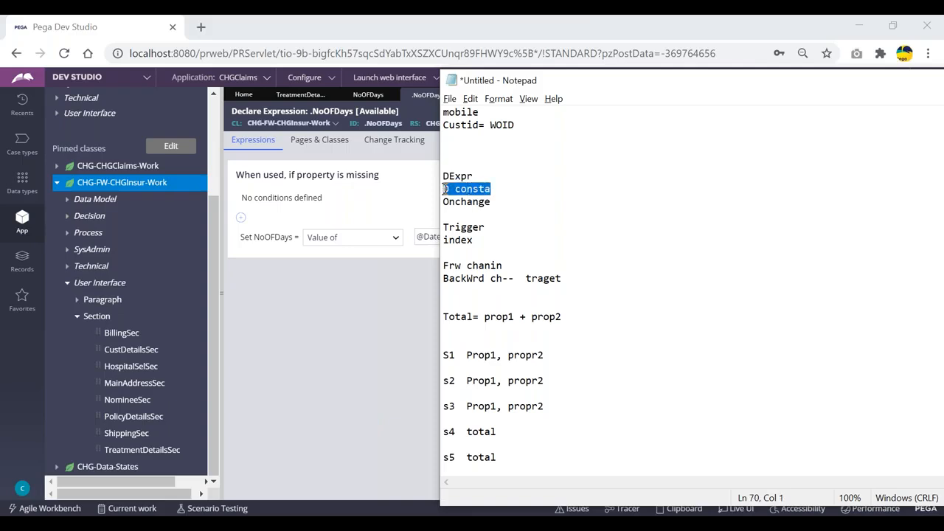
click(508, 189)
click(503, 203)
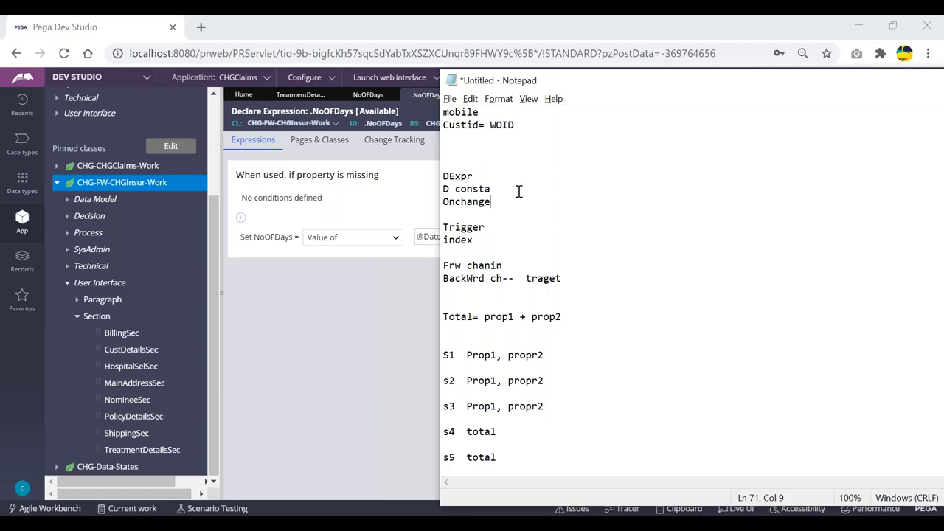
drag(498, 202, 443, 201)
click(507, 205)
Switch to Pega and collapse the pinned class CHG-FW-CHGInsur-Work.
click(324, 288)
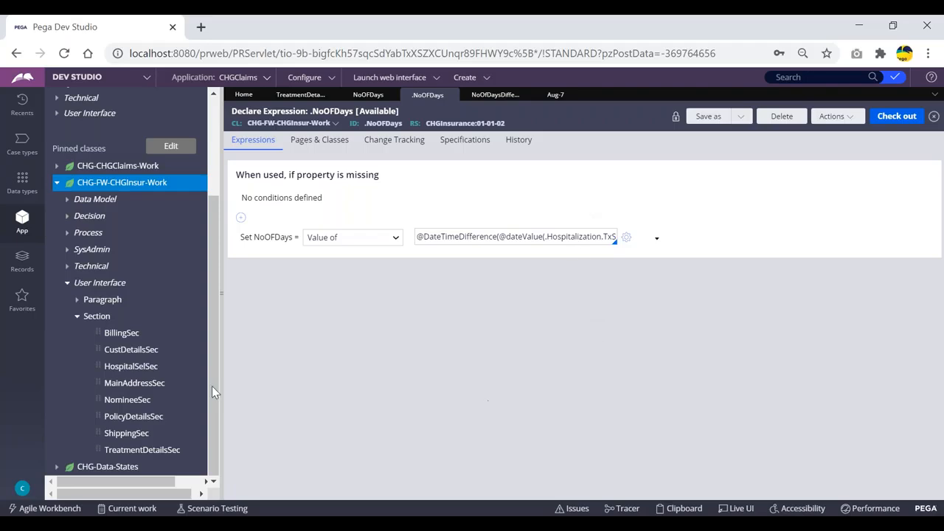
click(58, 186)
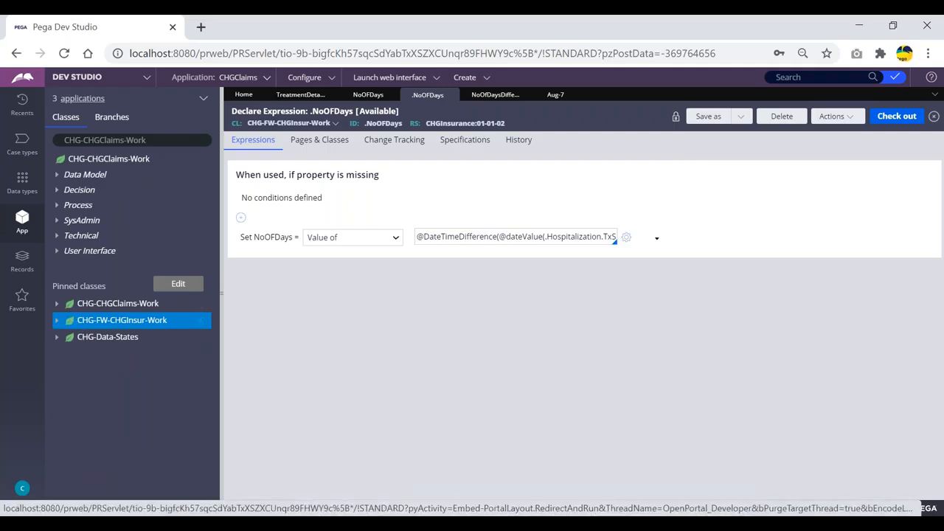
Close the Aug-7 case and discard its unsaved changes.
click(571, 97)
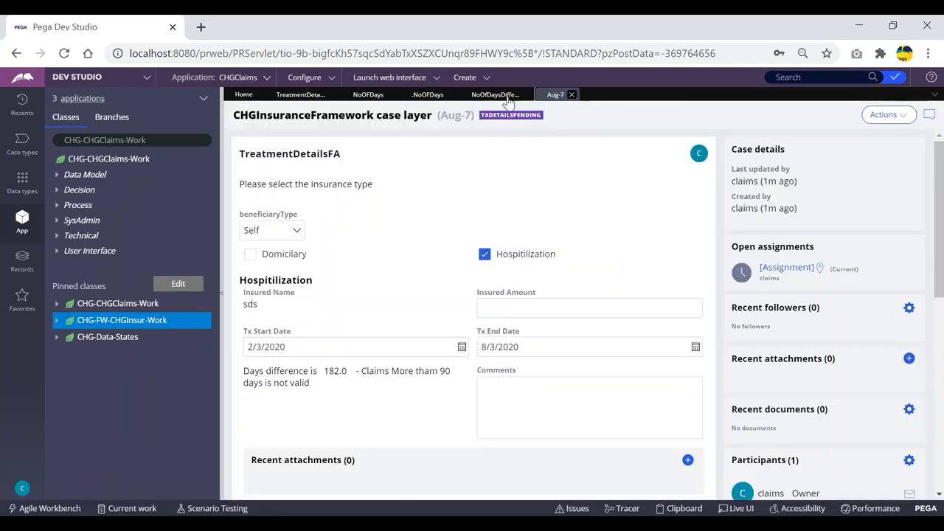
click(508, 98)
click(554, 97)
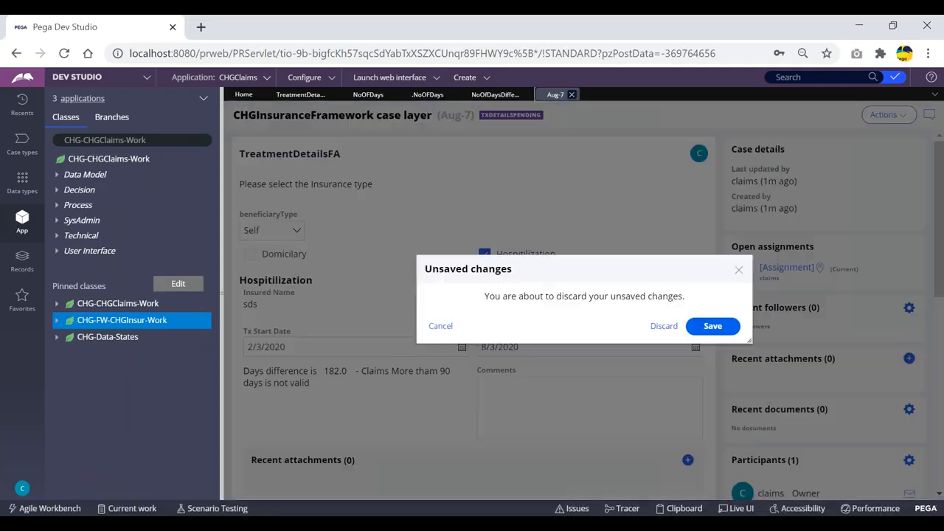
click(664, 326)
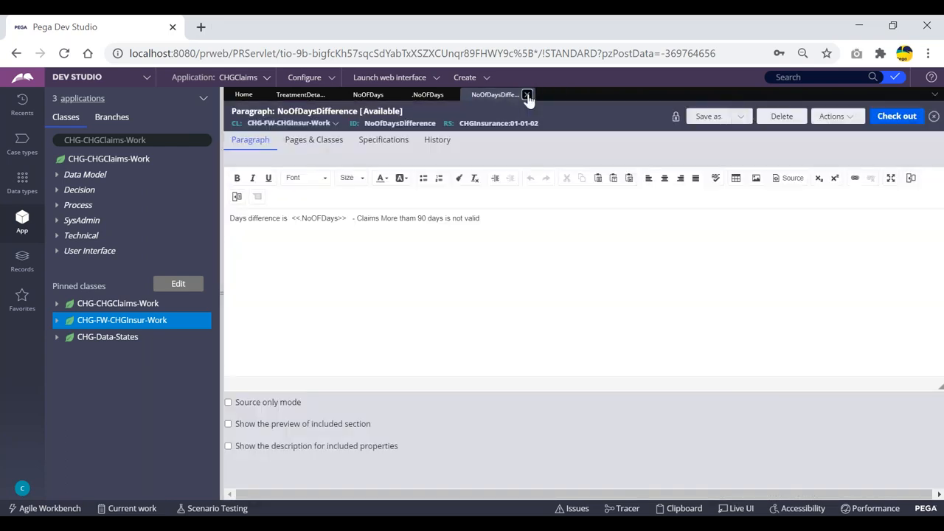
Close the NoOfDaysDifference paragraph and the .NoOFDays Declare Expression, discarding the expression's unsaved changes.
click(528, 95)
click(451, 94)
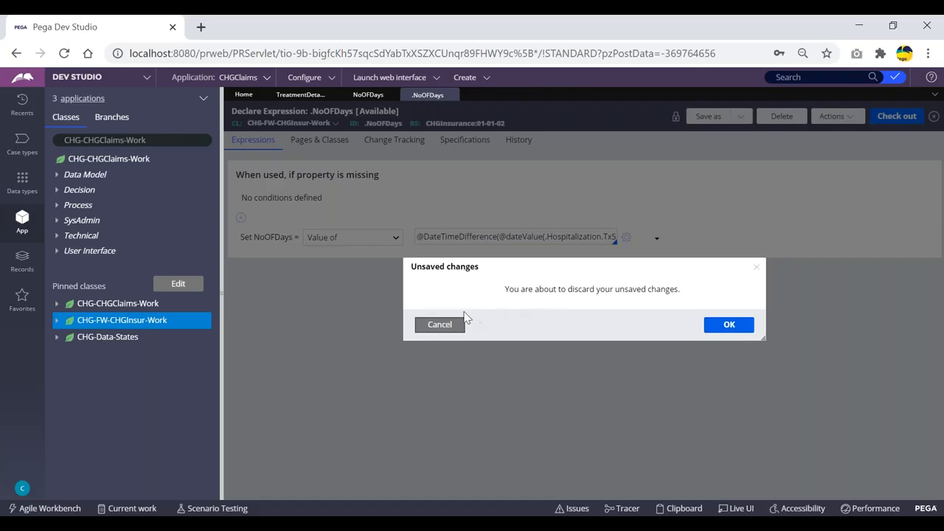
click(447, 326)
click(451, 94)
click(733, 326)
click(367, 94)
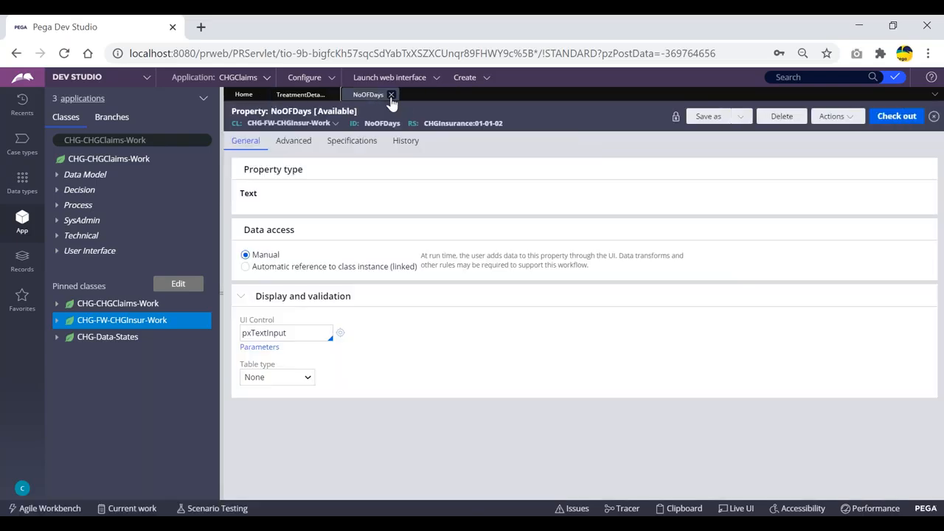
Close the NoOFDays property and the TreatmentDetailsSec section.
click(392, 95)
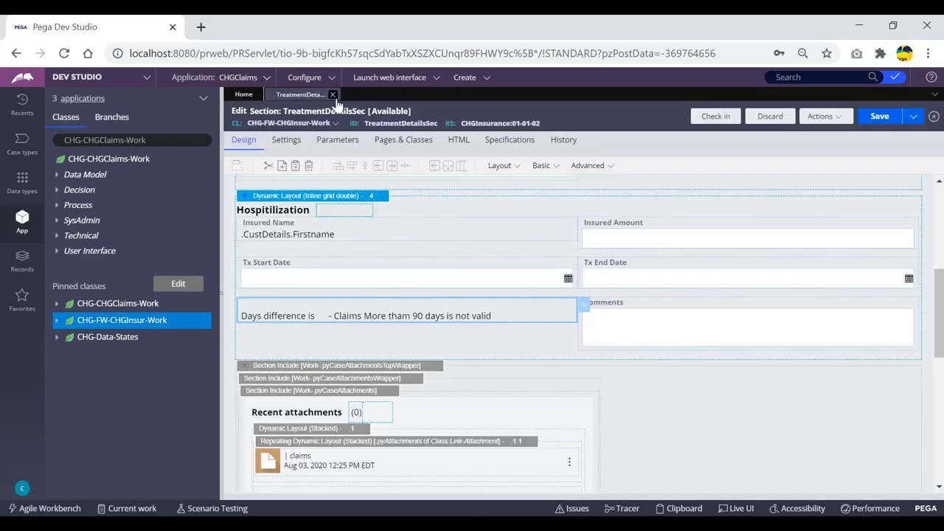
click(333, 95)
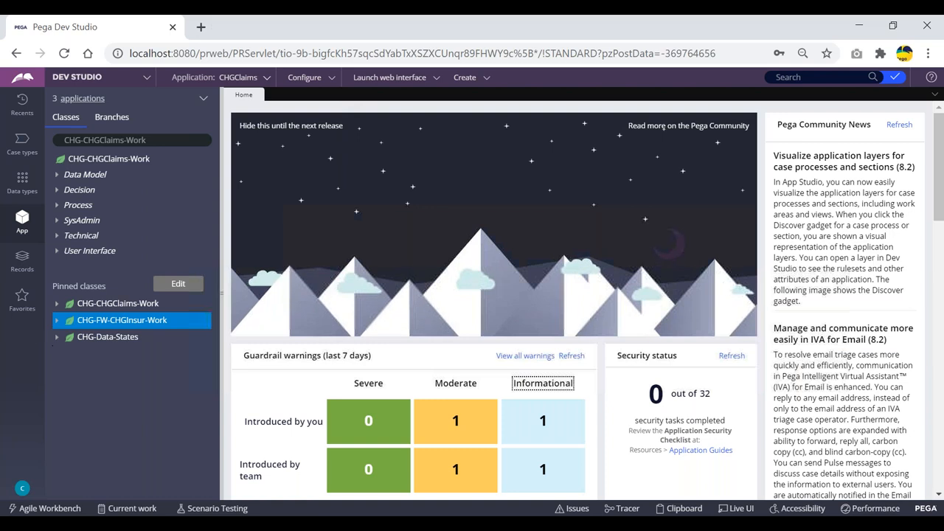
Open the HospitalSelSec section of CHG-FW-CHGInsur-Work and save it as a copy into ruleset CHGInsurance version 01-01-02.
click(74, 324)
scroll(100, 347, down, 3)
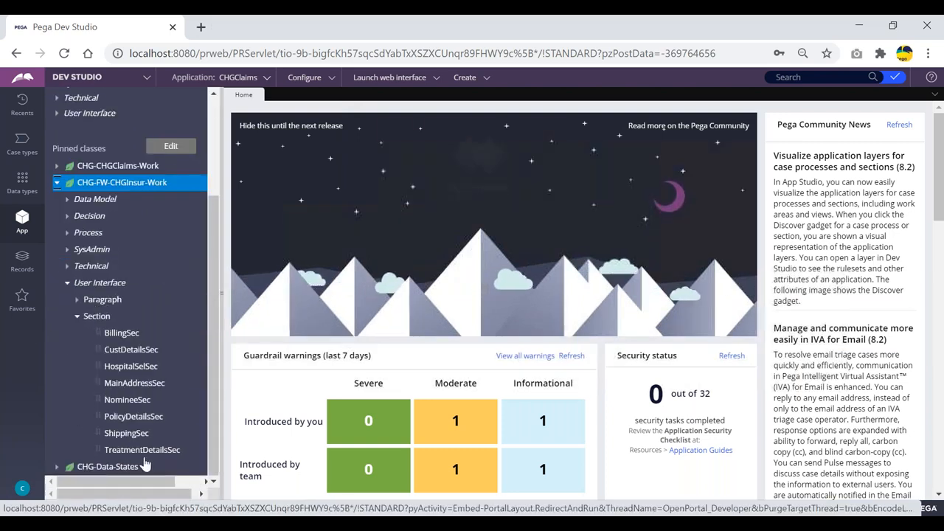
click(127, 369)
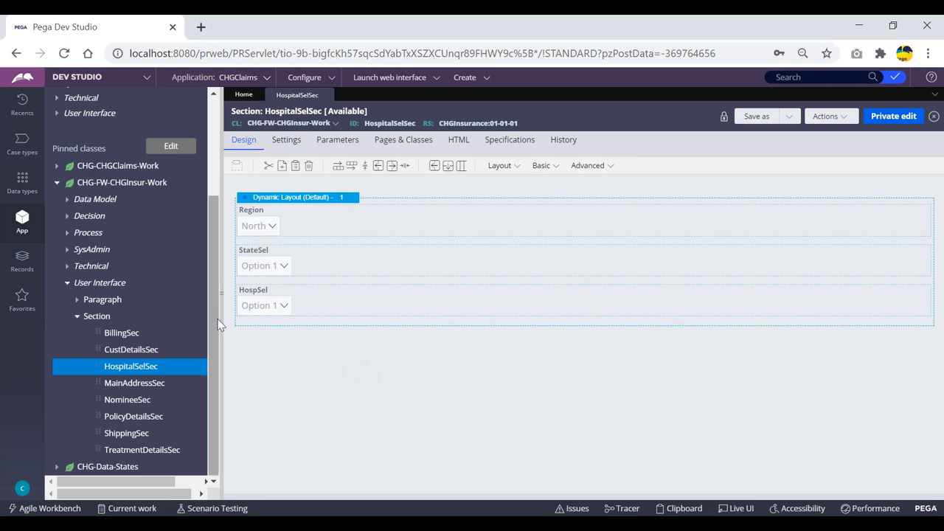
scroll(172, 325, up, 3)
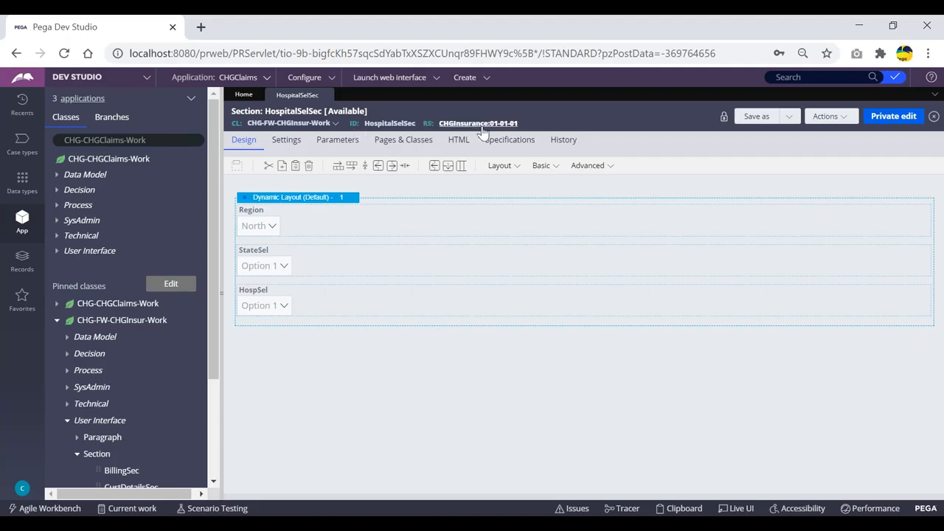
click(763, 121)
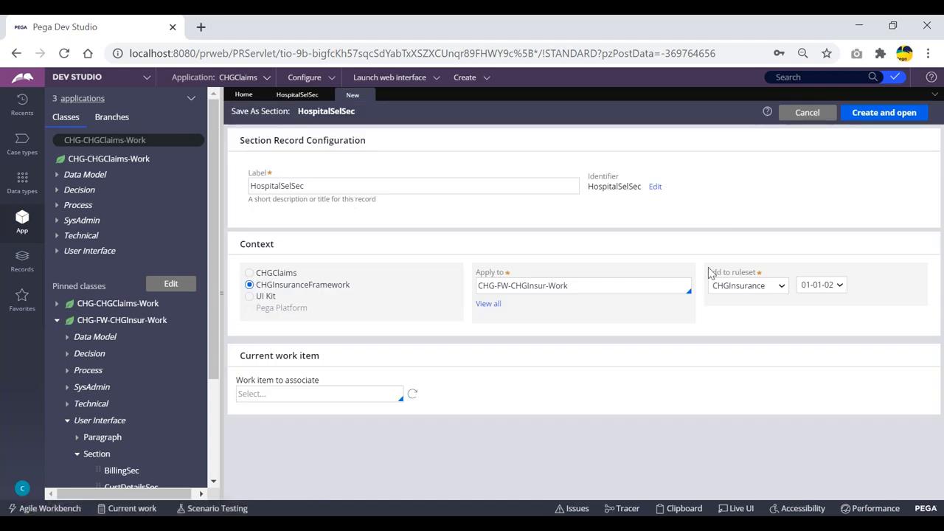
click(880, 120)
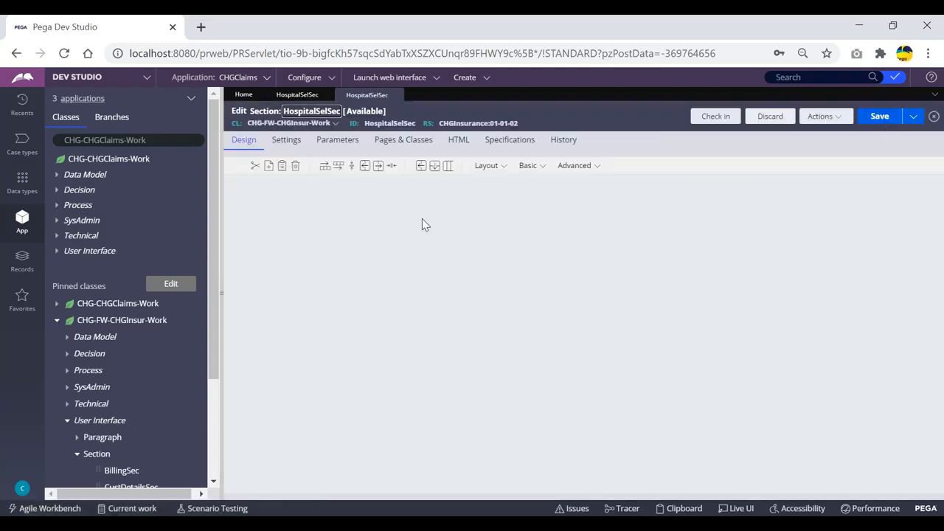
Create a property labelled HospCodeForDonchan in class CHG-FW-CHGInsur-Work, in ruleset CHGInsurance 01-01-02.
click(102, 325)
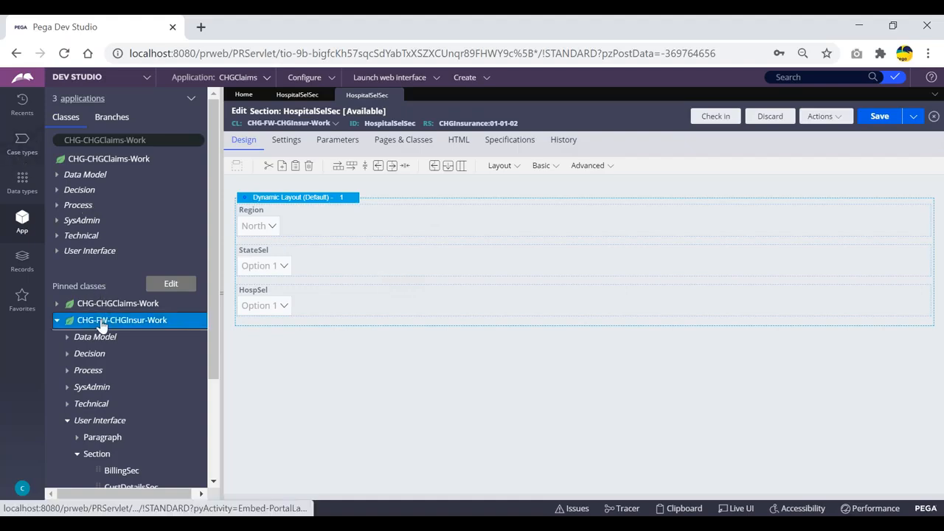
right_click(101, 325)
mouse_move(110, 337)
mouse_move(240, 338)
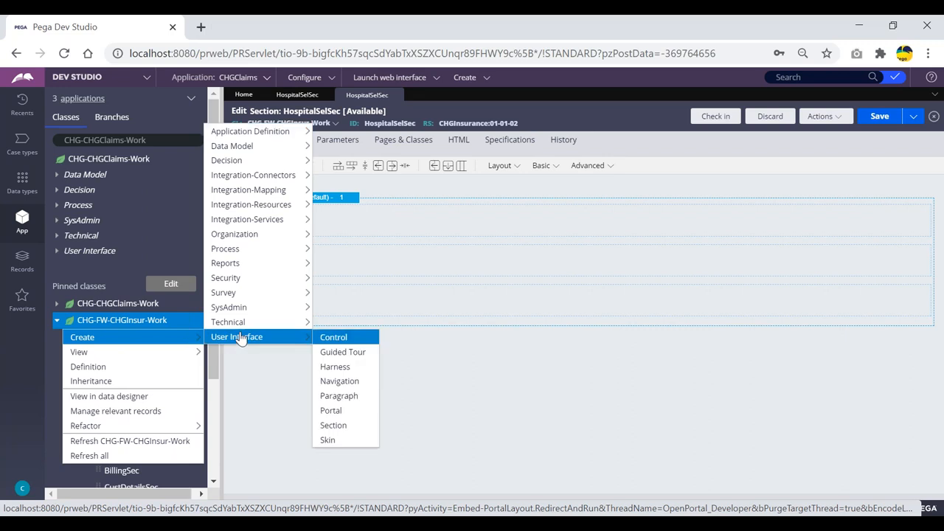
mouse_move(249, 148)
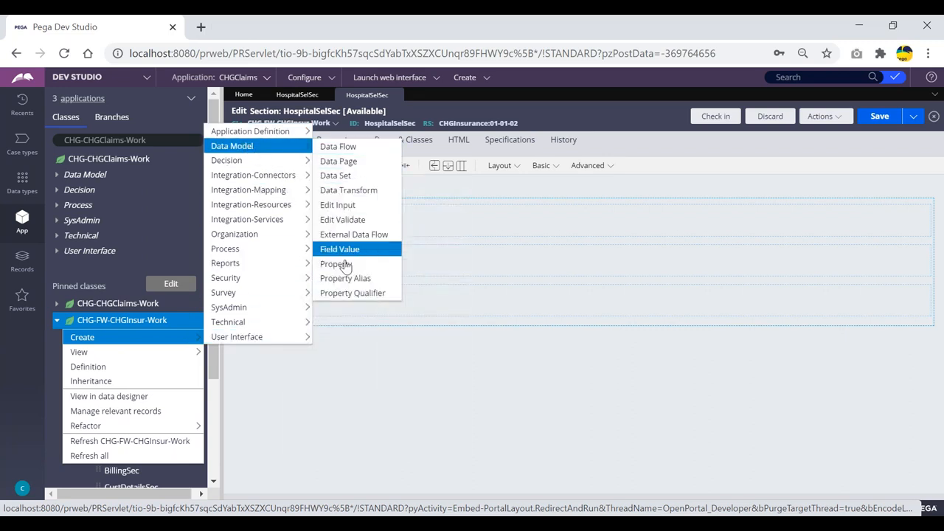
click(344, 265)
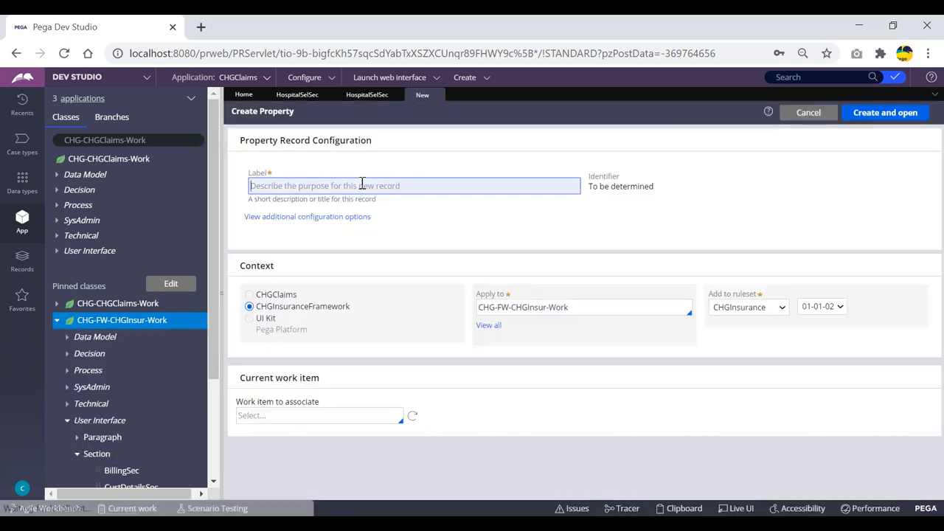
text(HospCodeFor)
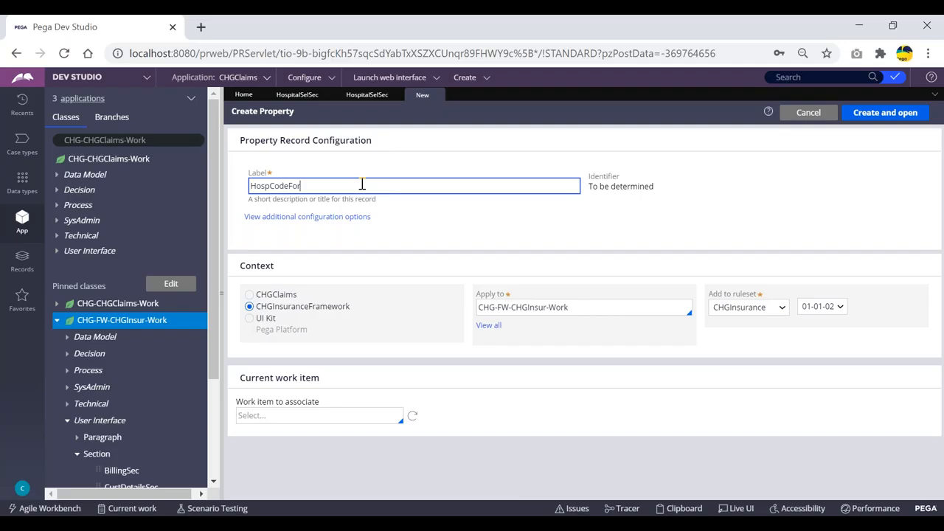
text(Donchan)
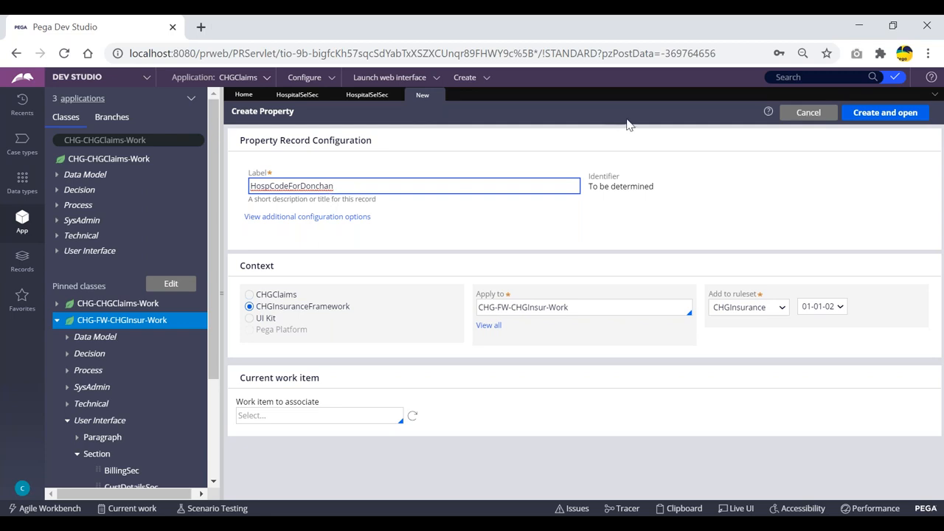
click(888, 113)
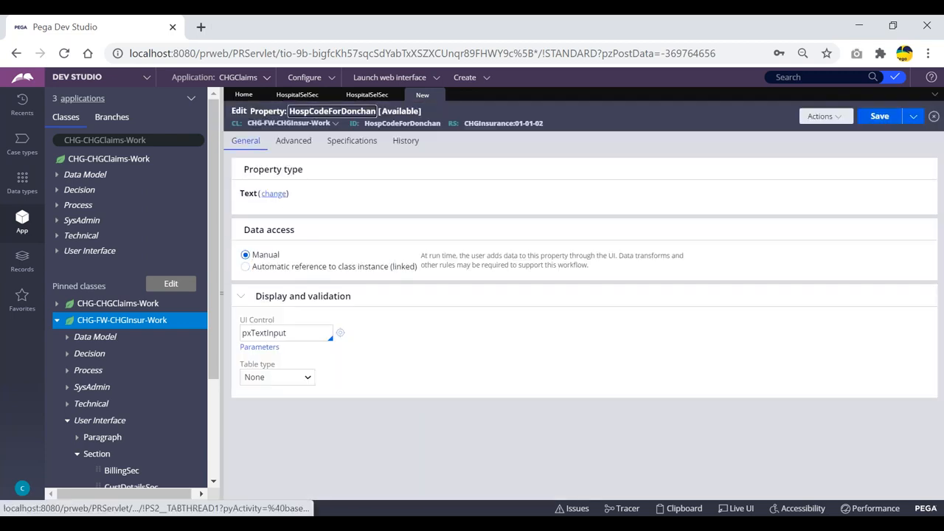
Change the property type to Single Page with page definition CHG-Data-Hospital and save the property.
click(274, 194)
click(357, 233)
click(306, 226)
text(chg-data-hosp)
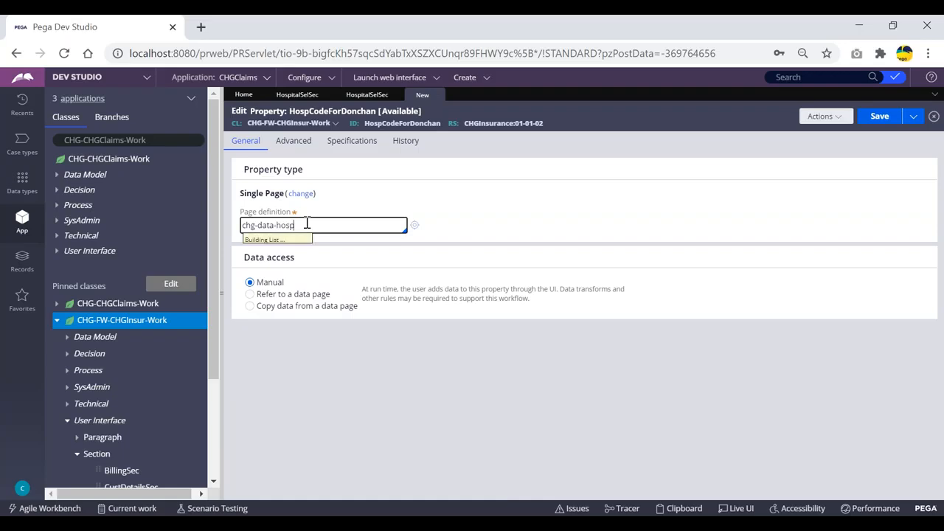
key(Return)
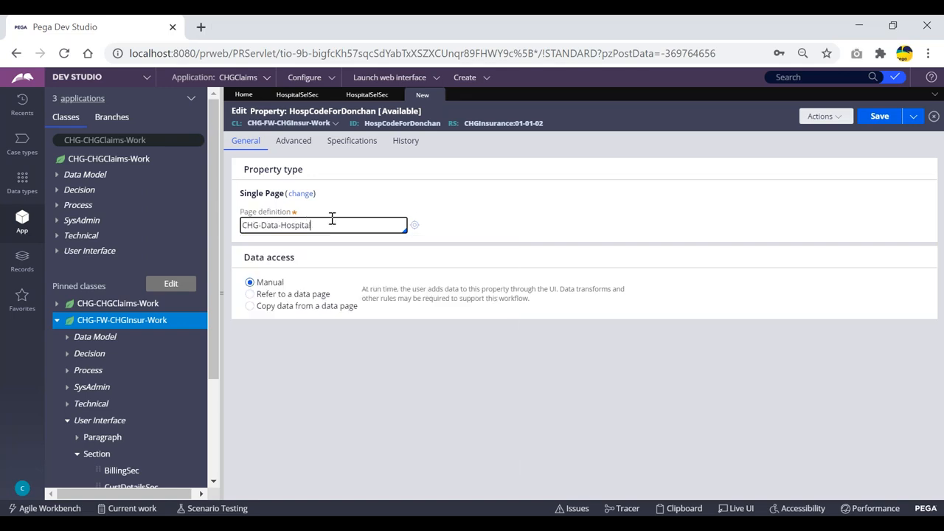
click(877, 118)
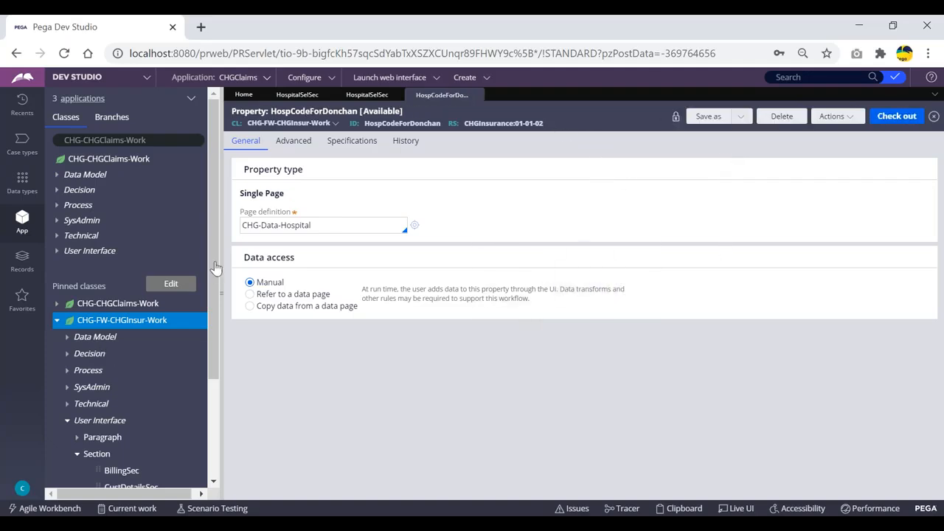
Add a dynamic layout below the existing one in the editable HospitalSelSec section, with its header titled "Search by hosp code".
click(368, 96)
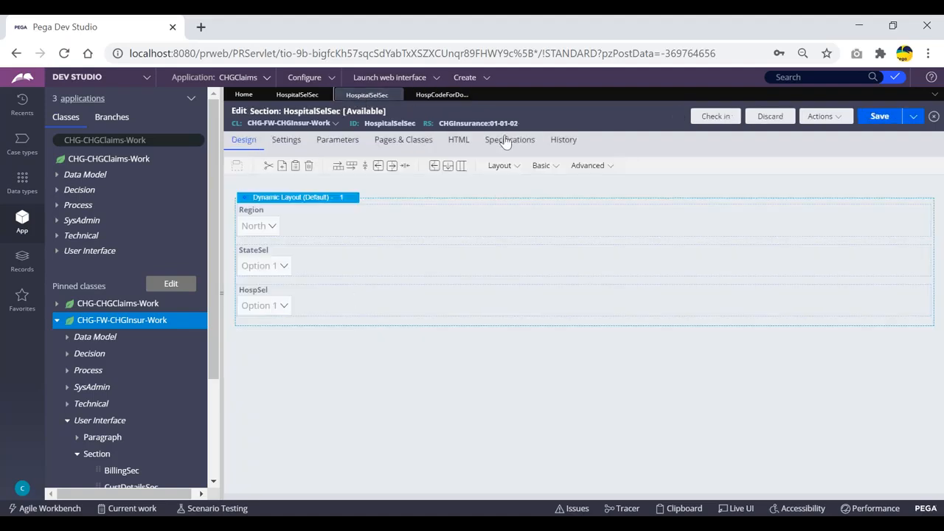
click(516, 167)
drag(568, 205, 369, 405)
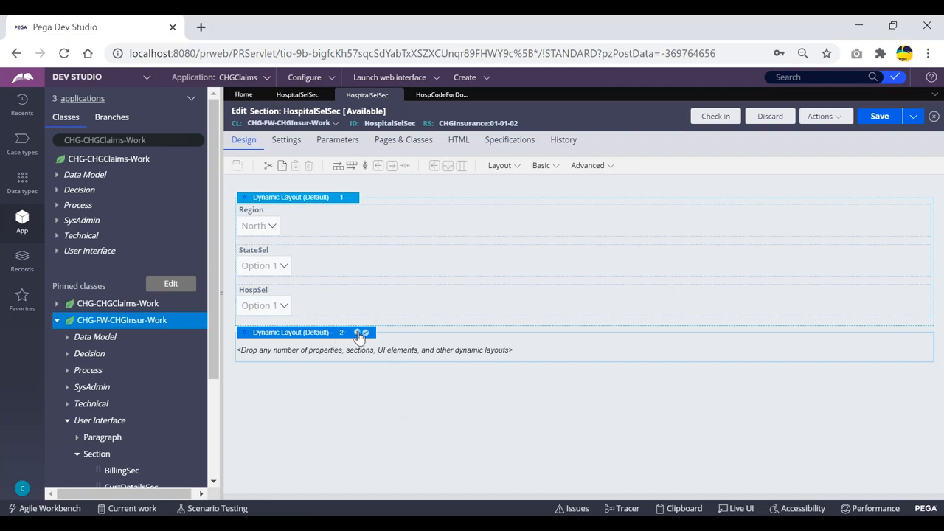
click(358, 333)
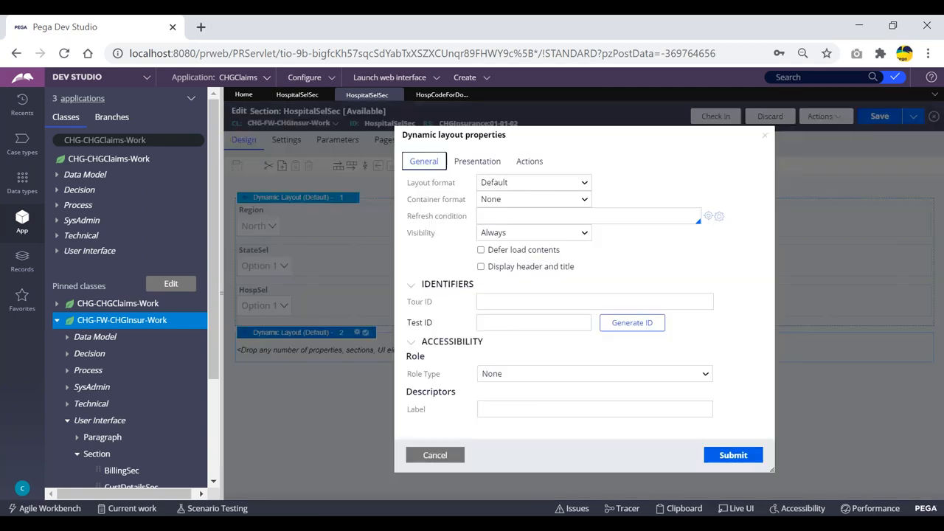
click(481, 266)
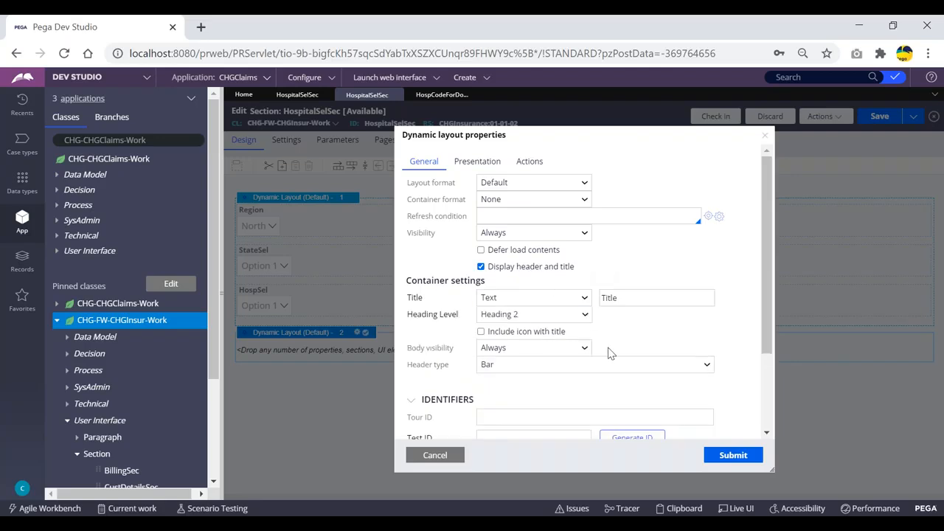
double_click(626, 298)
text(Se)
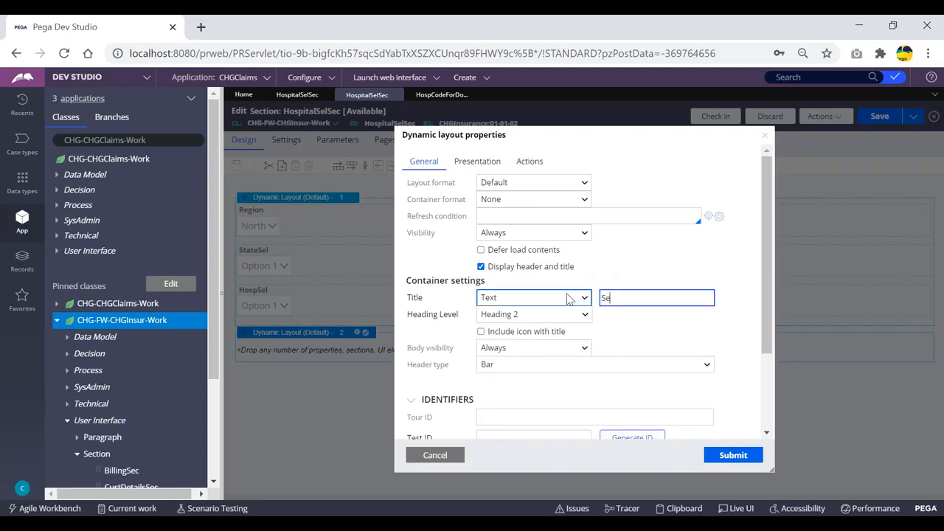
text(arch by hosp code)
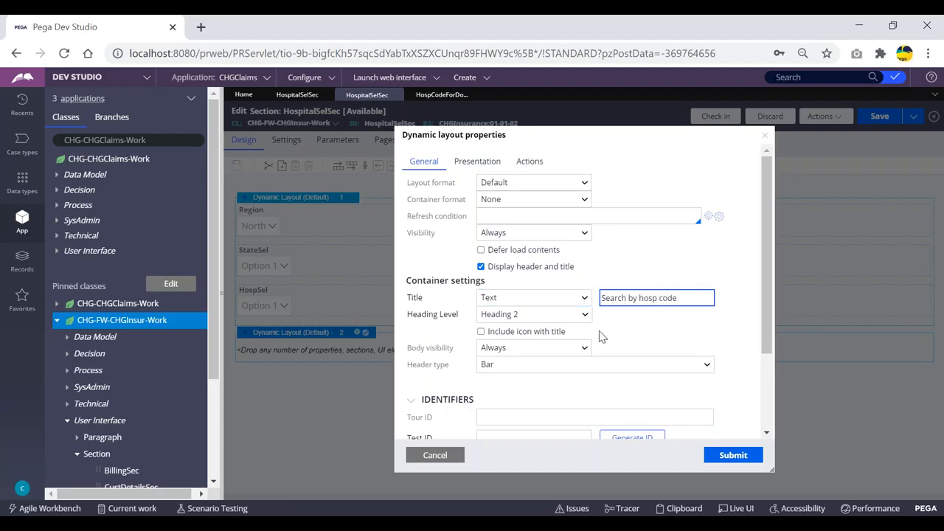
scroll(605, 328, down, 1)
click(734, 456)
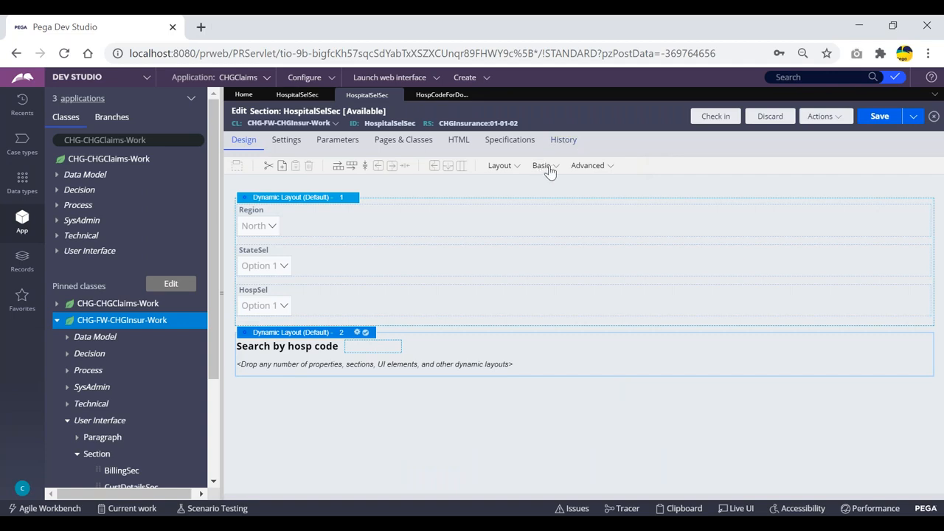
Set the "Search by hosp code" layout format to Inline grid double and add two text inputs to it side by side.
click(358, 332)
click(484, 184)
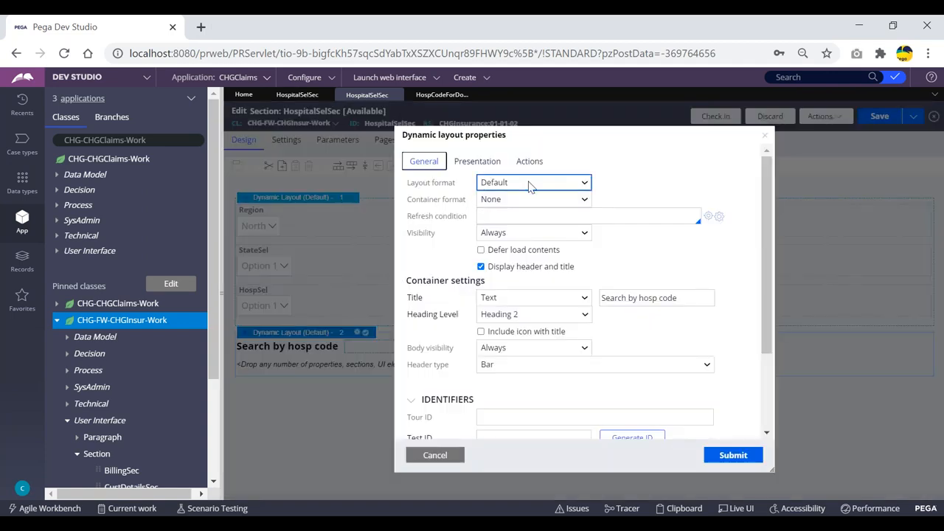
click(517, 231)
click(737, 453)
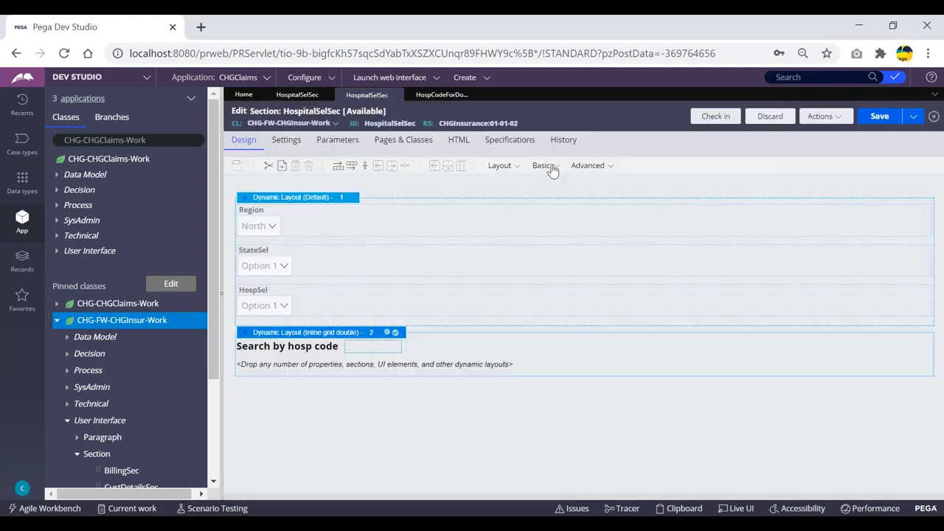
click(550, 171)
drag(583, 433, 470, 354)
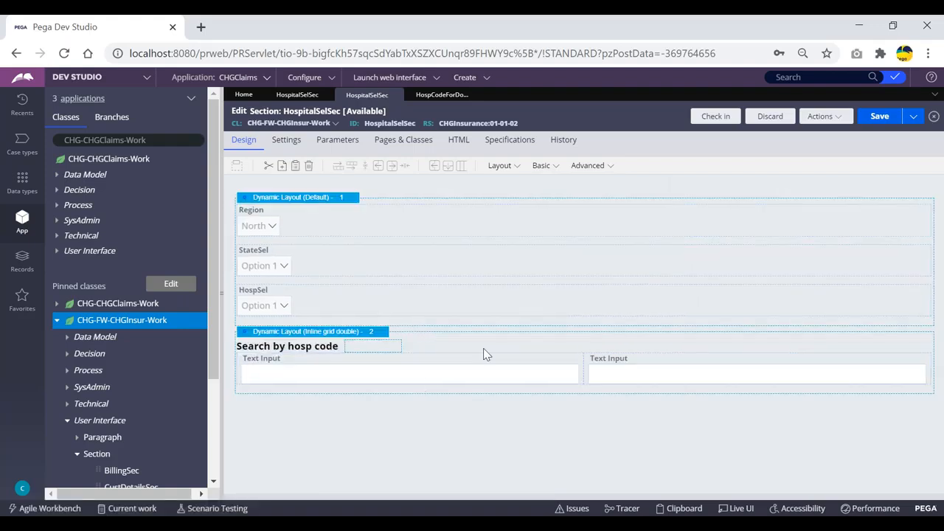
Bind the first text input under "Search by hosp code" to the property .HospCodeForDonchan.HospitalCode.
double_click(425, 371)
click(512, 195)
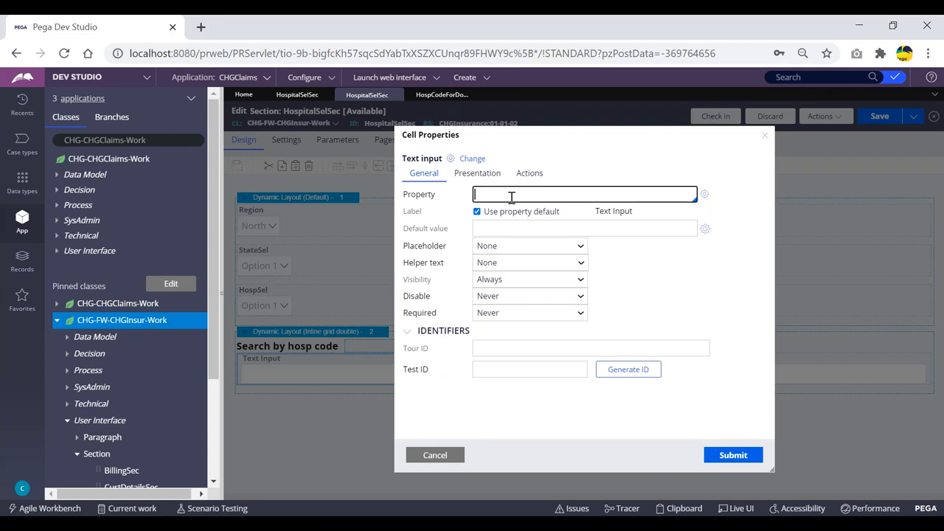
text(.h)
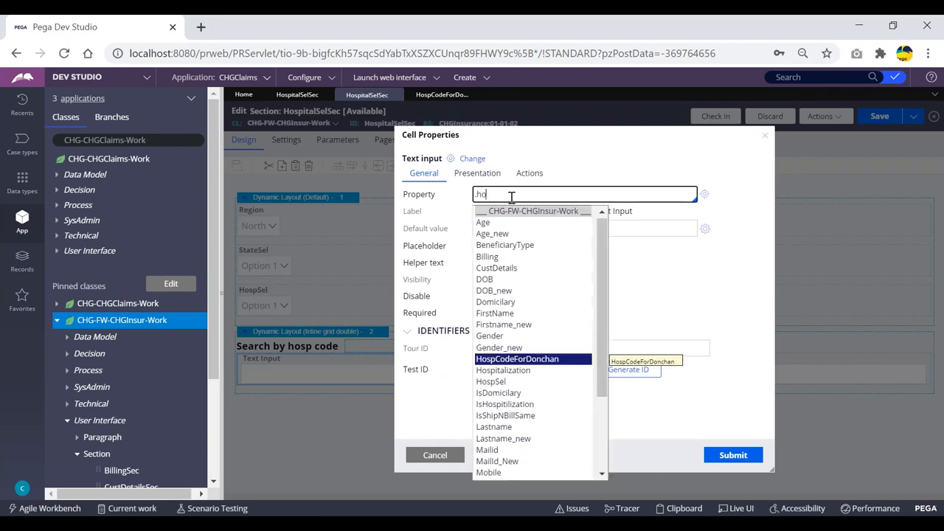
text(o)
key(Return)
text(.)
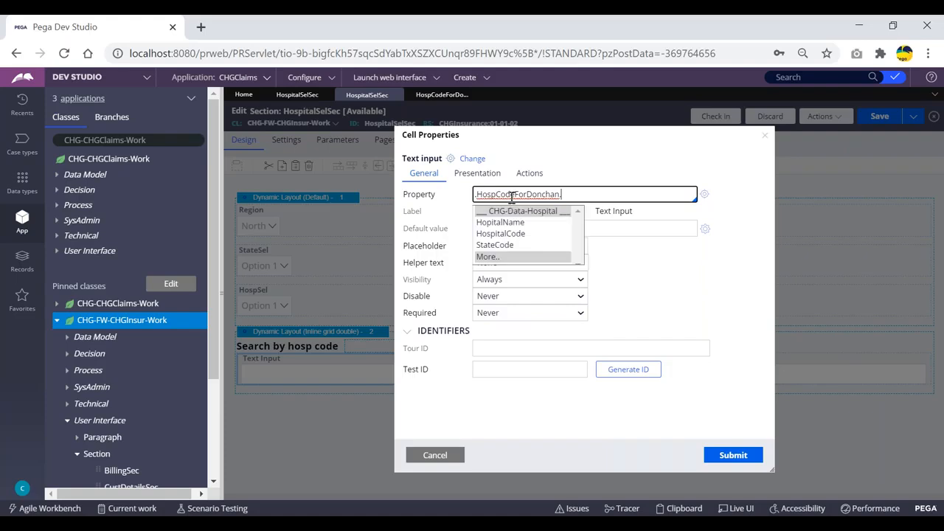
key(Down)
key(Return)
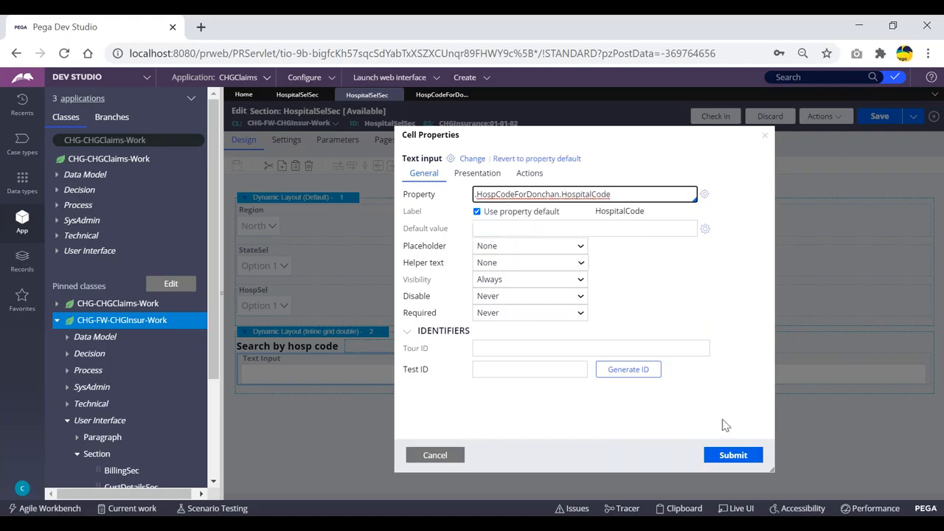
click(732, 456)
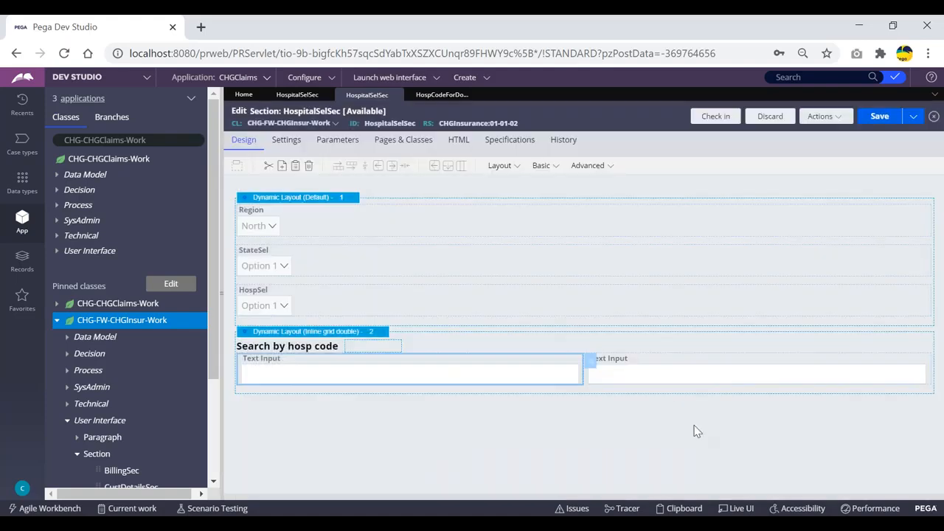
Bind the second text input under "Search by hosp code" to the property .HospCodeForDonchan.HopitalName.
double_click(679, 374)
click(570, 193)
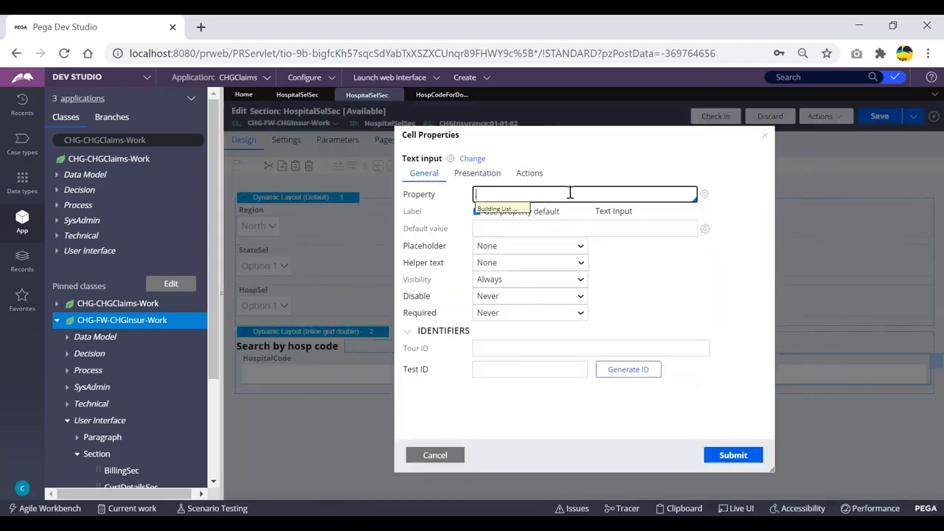
text(.ho)
key(Return)
text(.HospCodeForDonchan.H)
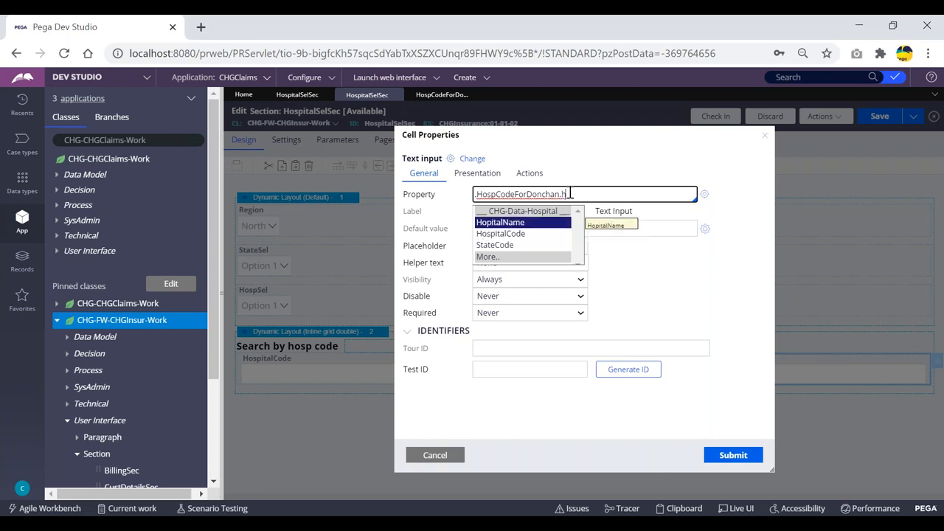
key(Return)
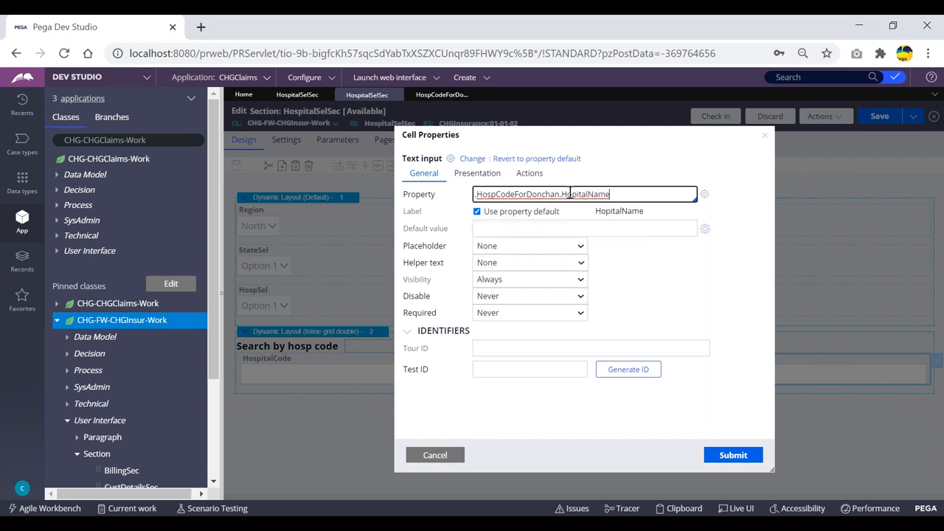
click(748, 452)
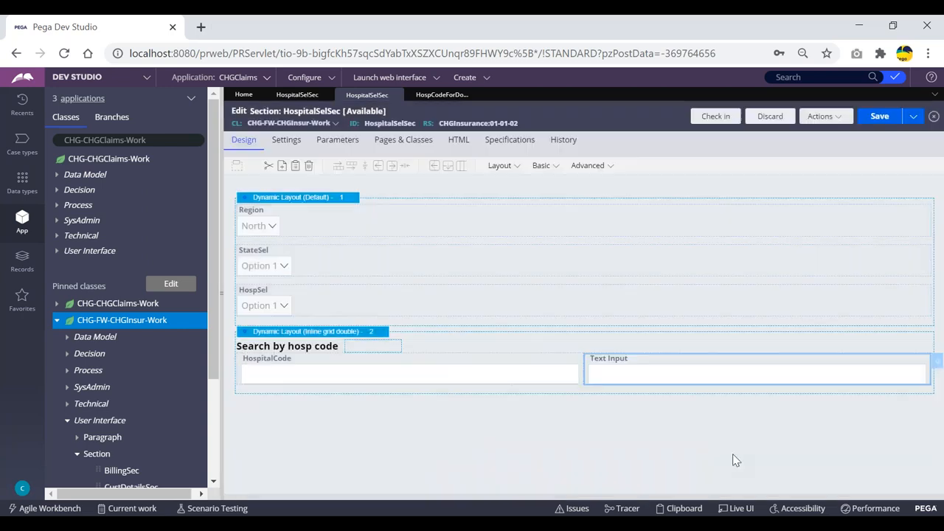
Make the HopitalName text input in the HospitalSelSec section Read-only (always) and save the section.
double_click(684, 361)
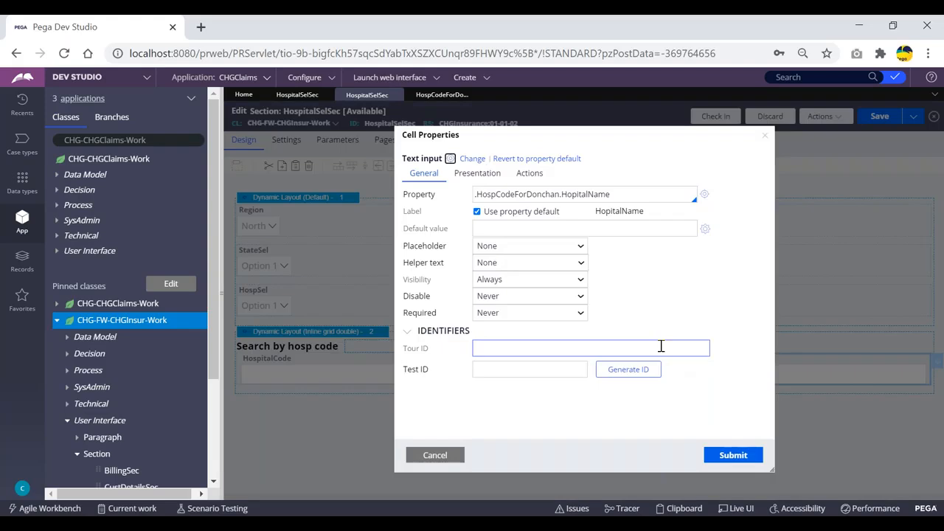
click(525, 174)
click(493, 177)
click(508, 194)
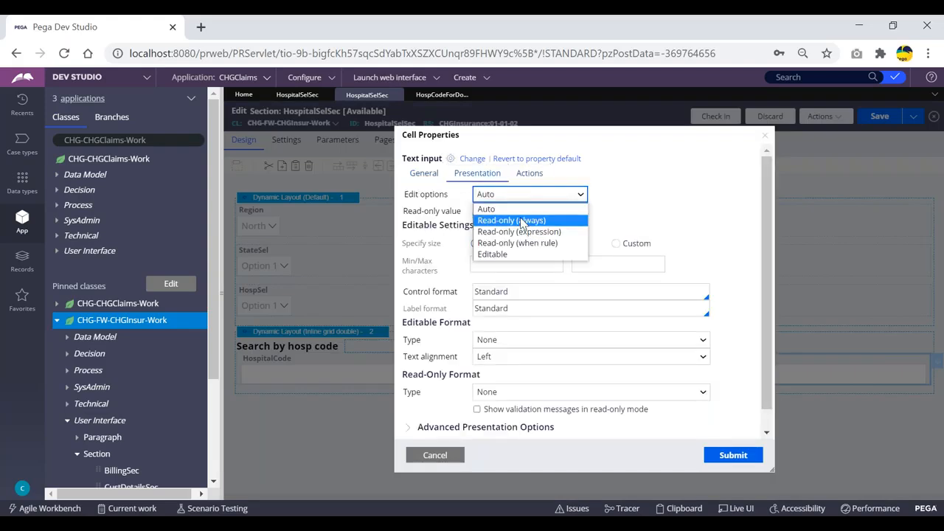
click(526, 220)
click(726, 453)
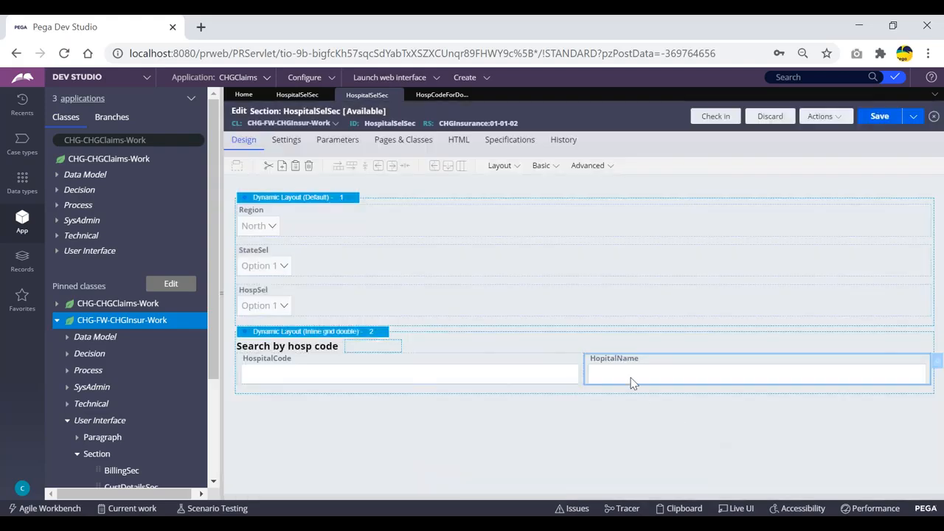
click(332, 375)
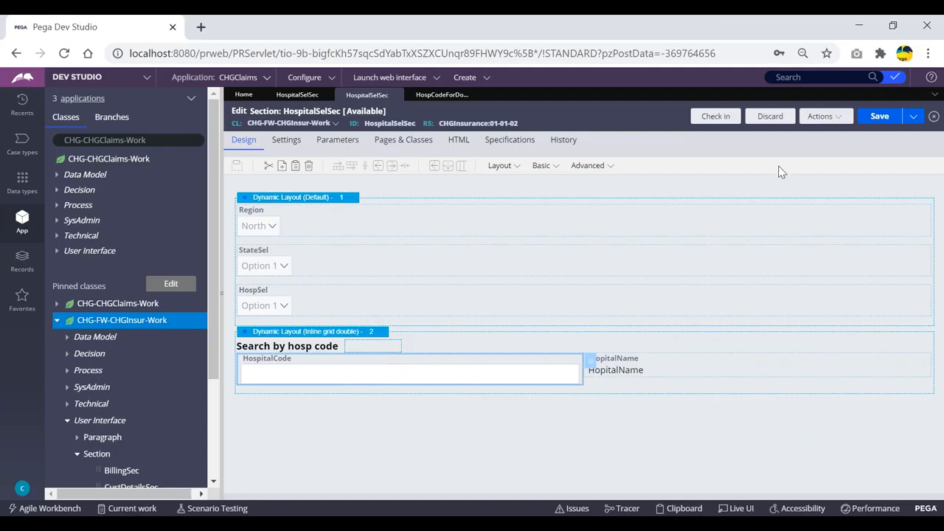
click(880, 118)
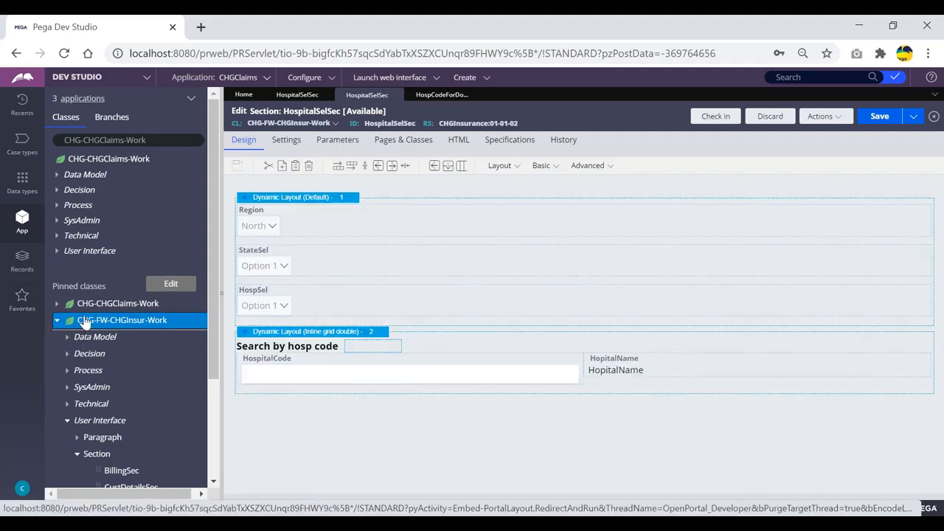
Create and open a new activity named HospForDOnchange in the CHG-FW-CHGInsur-Work class.
right_click(88, 325)
mouse_move(87, 337)
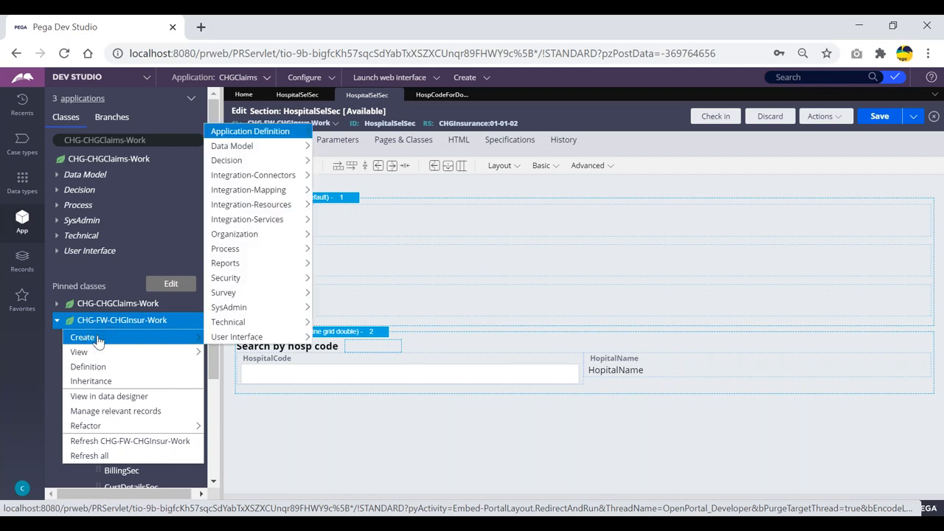
mouse_move(244, 323)
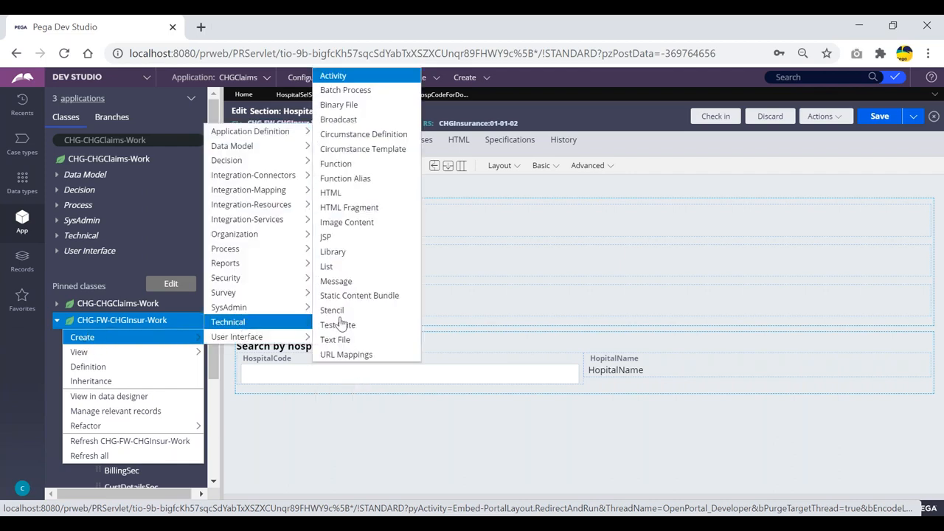
click(361, 78)
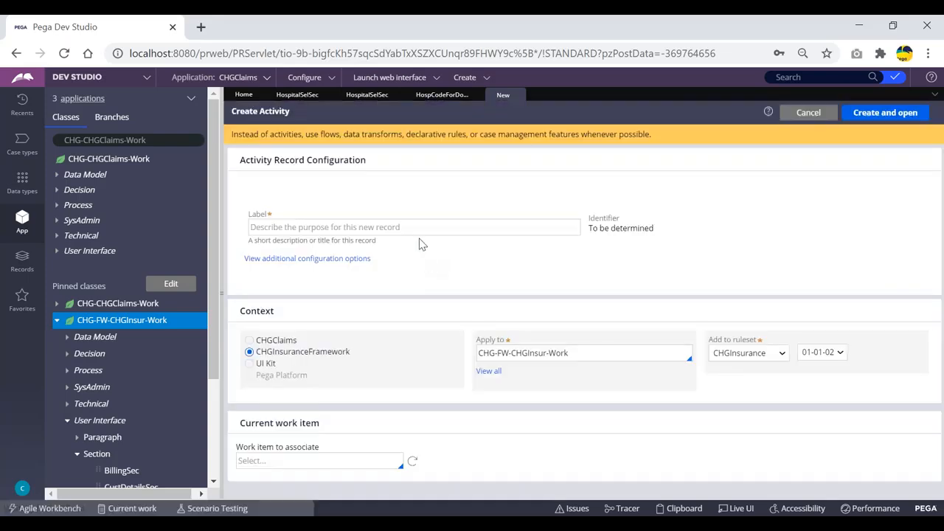
click(421, 227)
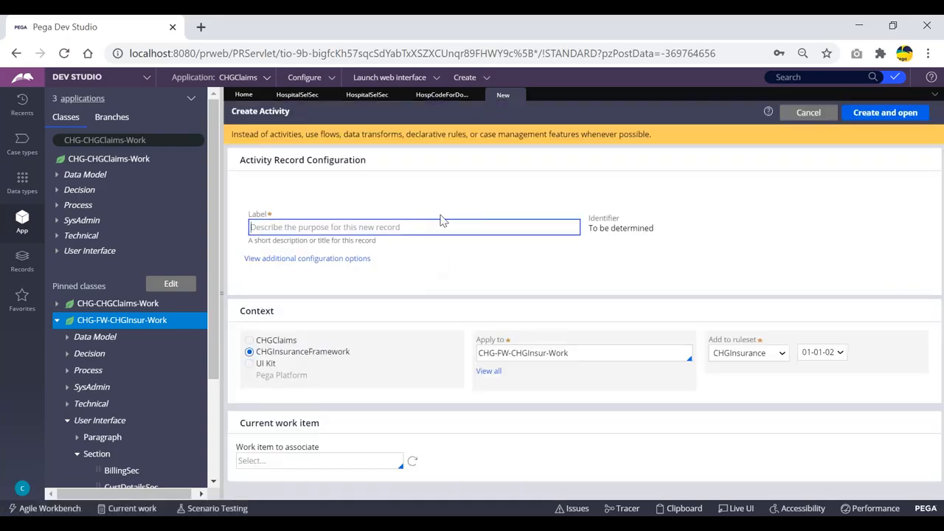
text(Hosp)
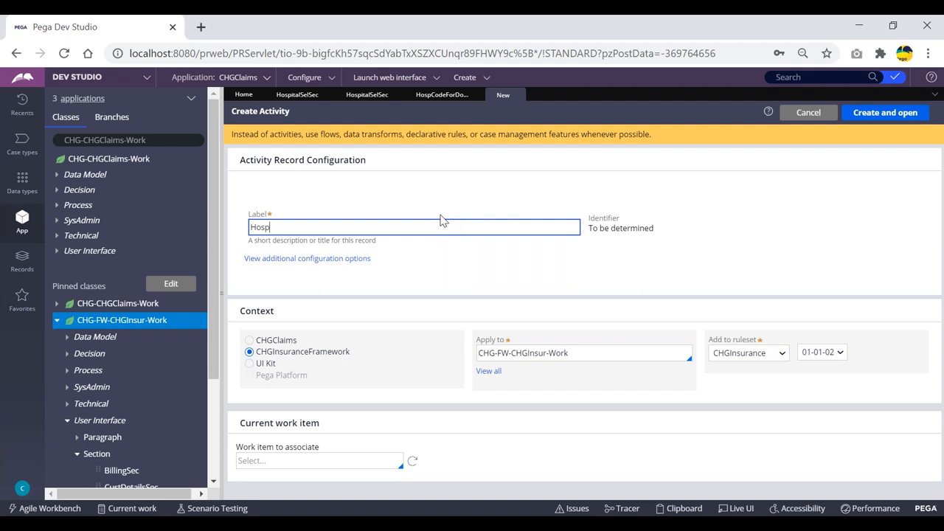
text(For DOnchange)
click(285, 225)
key(BackSpace)
click(878, 113)
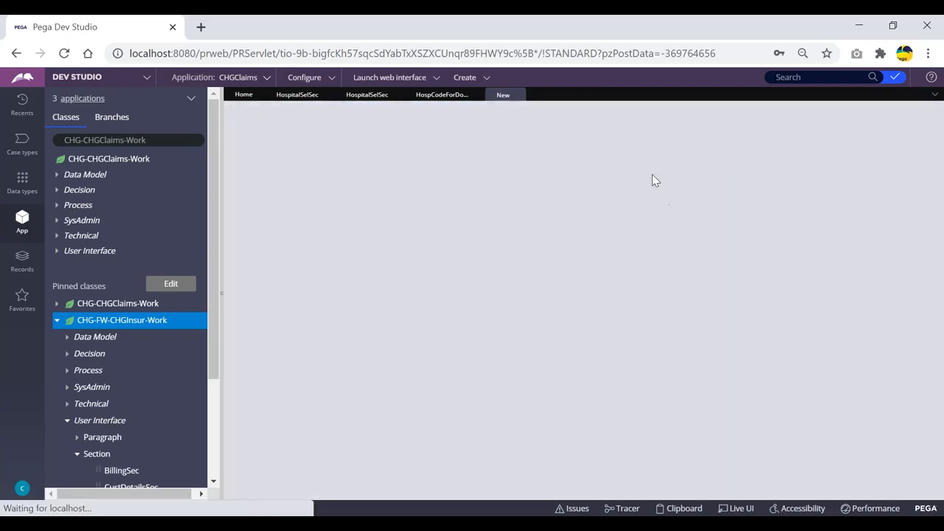
Configure the activity's first step with the Page-New method on the step page tempPage.
click(417, 188)
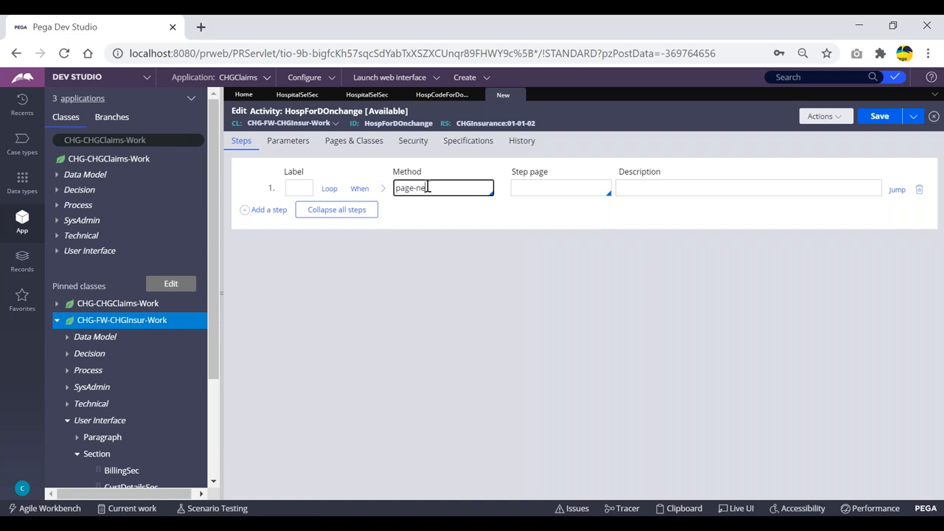
key(Down)
key(Up)
key(Return)
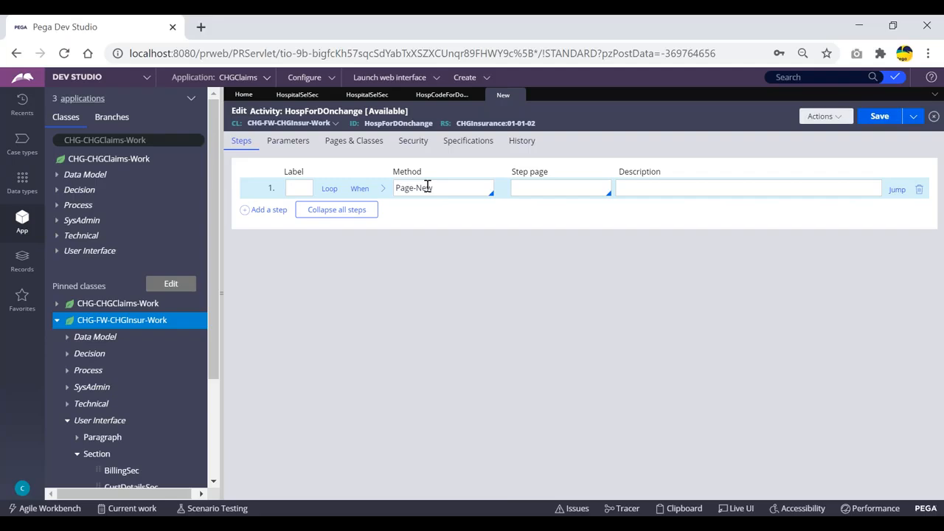
click(540, 189)
text(tempp)
key(BackSpace)
text(Page)
Declare the page tempPage with class CHG-Data-Hospital in the activity's page and class definitions.
double_click(540, 189)
key(ctrl+c)
click(354, 141)
click(320, 189)
key(ctrl+v)
click(556, 186)
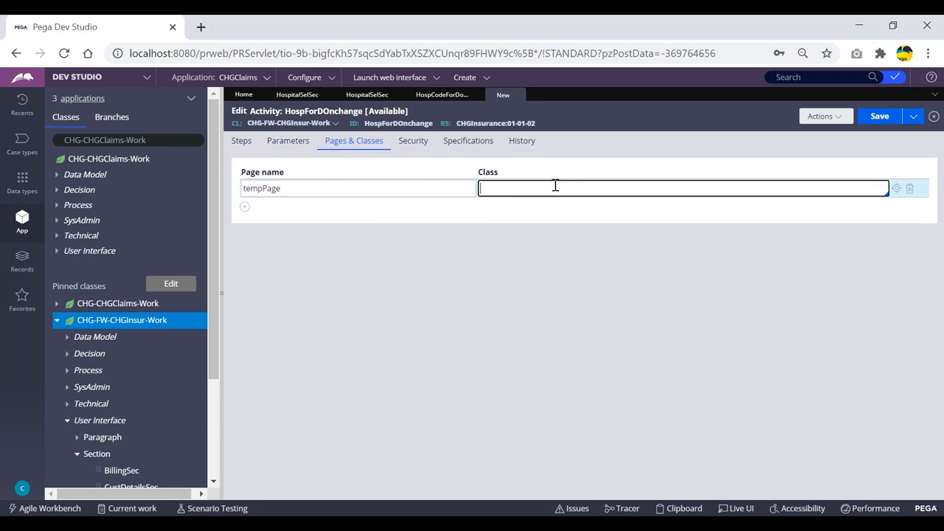
text(cgh)
text(-da)
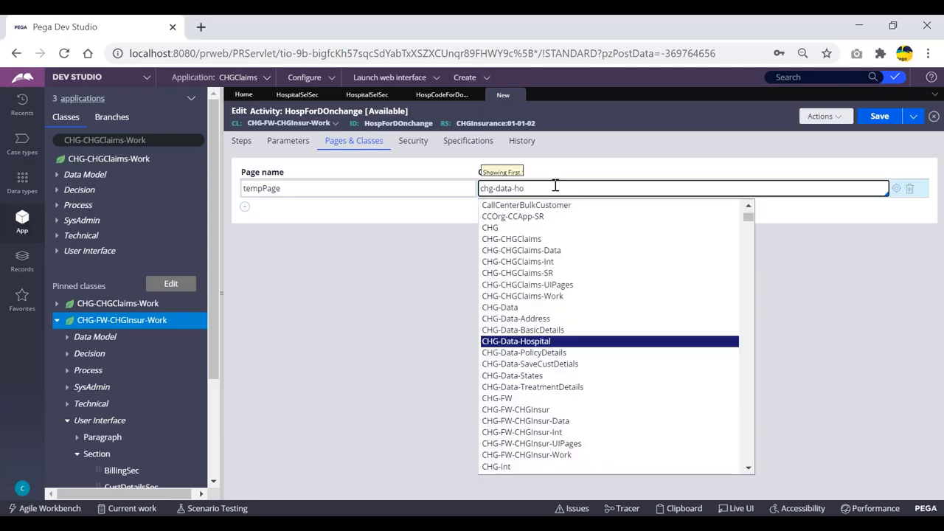
text(ta-ho)
key(Return)
Add a second activity step that uses the Obj-Open method on the step page tempPage.
click(242, 141)
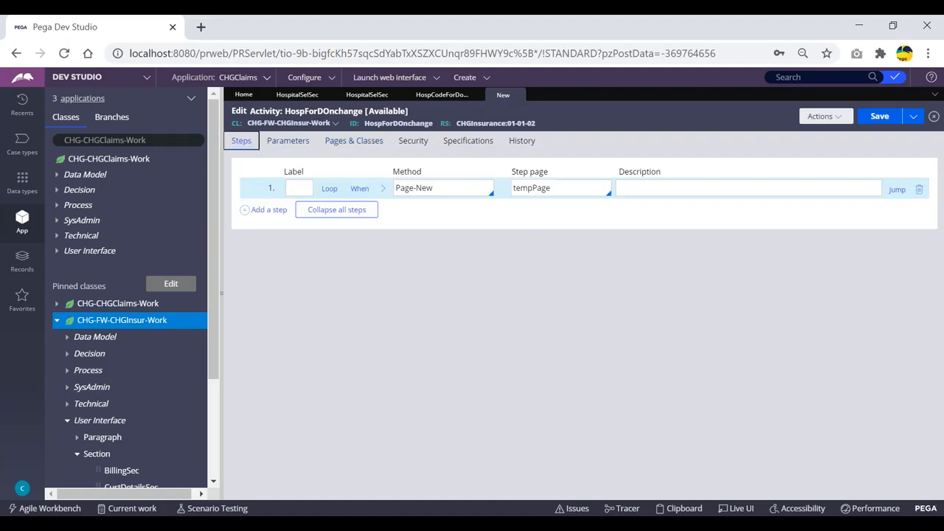
click(269, 210)
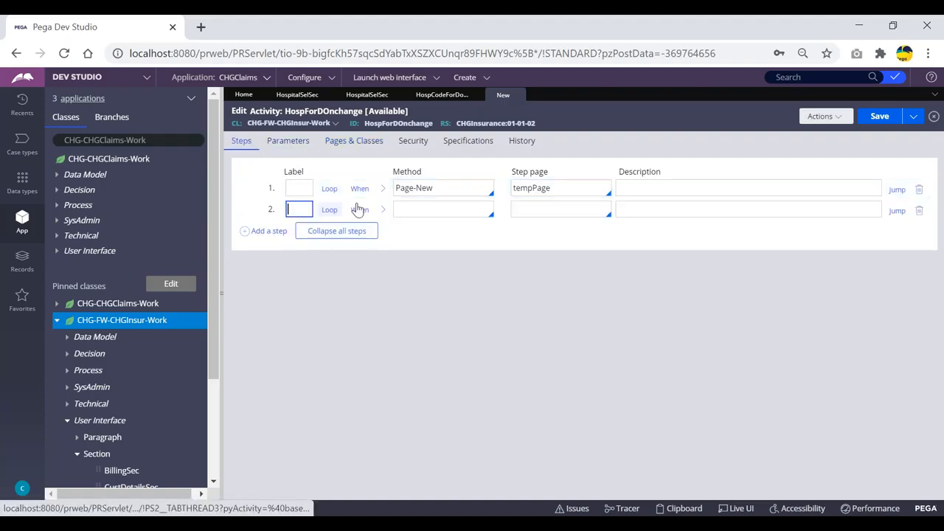
click(425, 210)
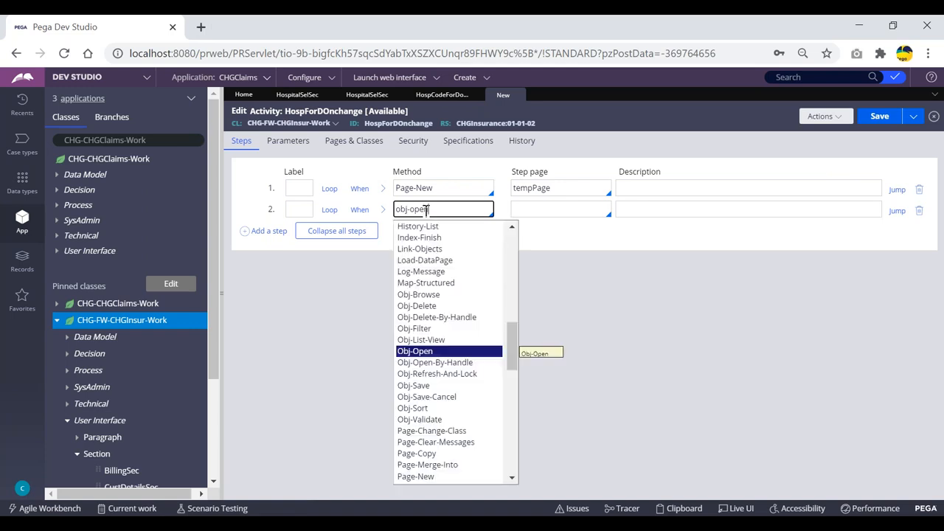
key(Tab)
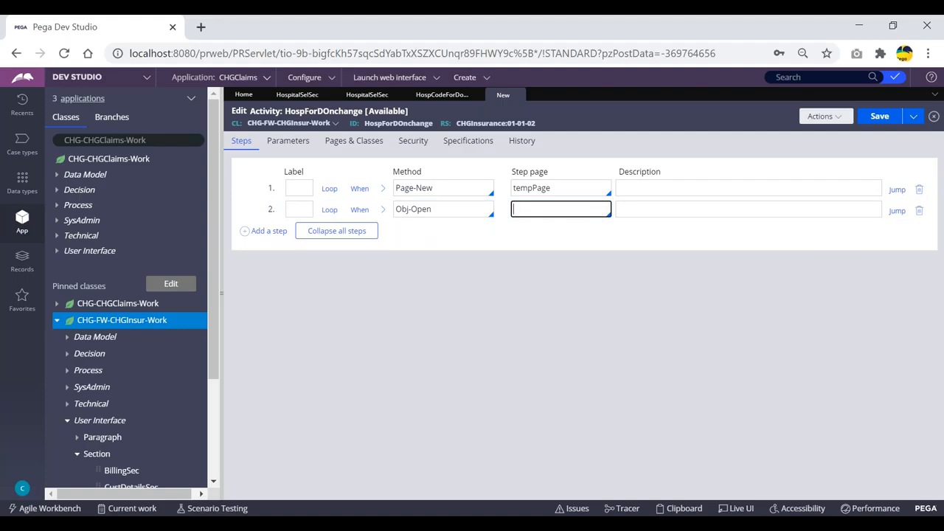
key(Down)
key(Down)
key(Down)
key(Down)
key(Return)
In the Obj-Open parameters, set OpenClass to CHG-Data-Hospital and PropertyName to .HospitalCode.
click(385, 210)
click(358, 278)
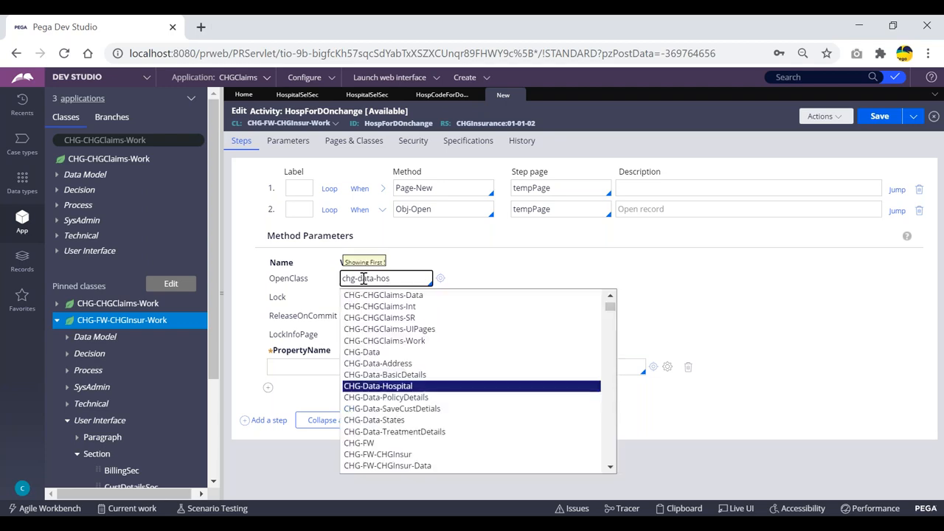
key(Return)
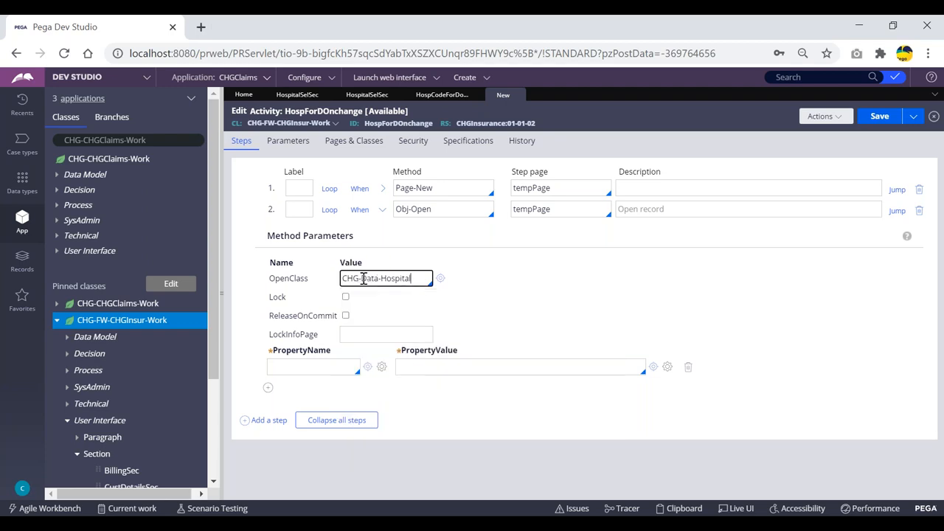
click(299, 367)
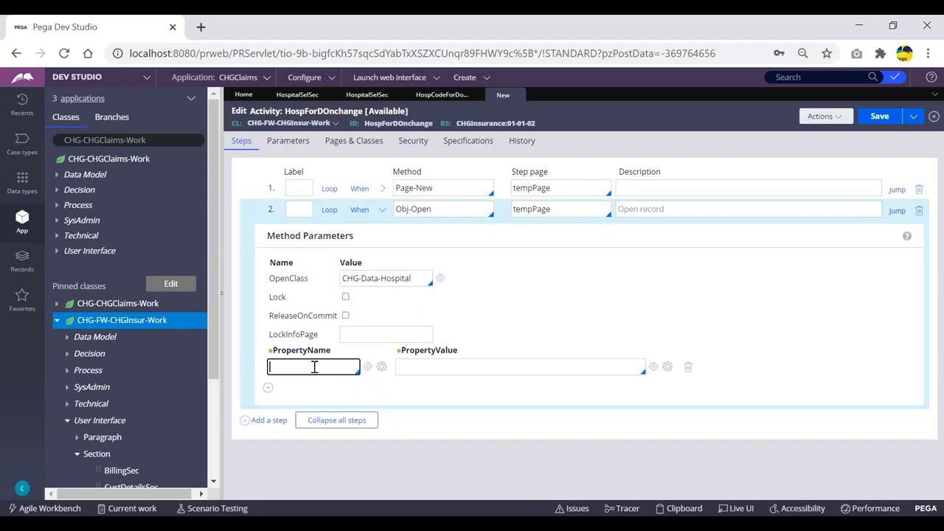
text(.)
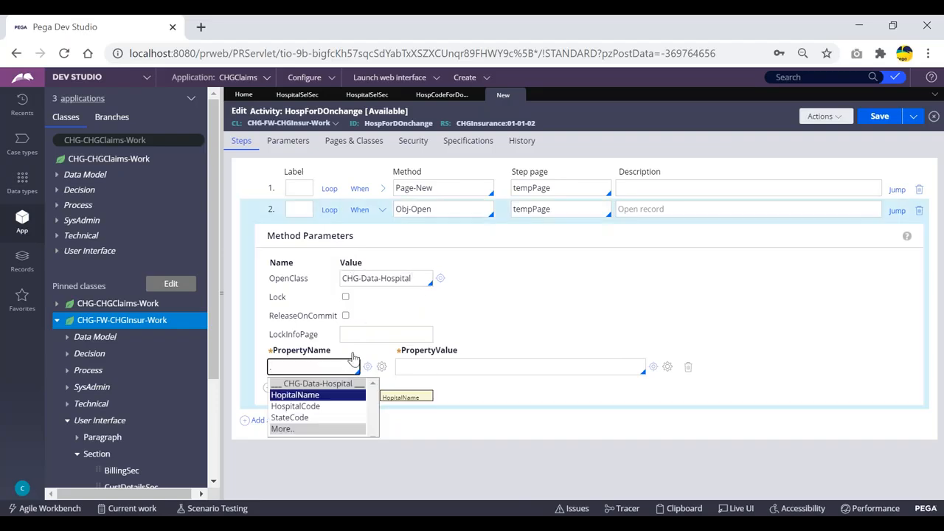
key(Down)
key(Return)
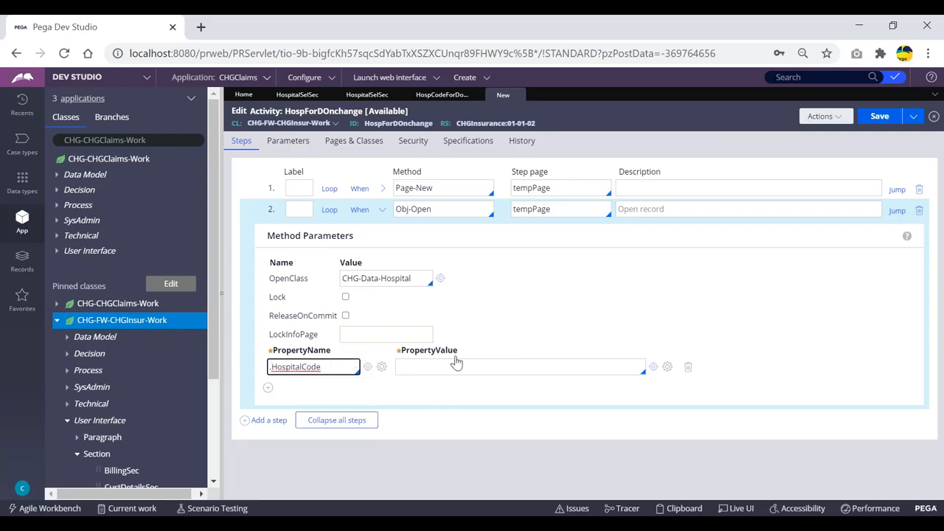
Set the PropertyValue for .HospitalCode to Primary.HospCodeForDonchan.HospitalCode in the Obj-Open step.
click(424, 367)
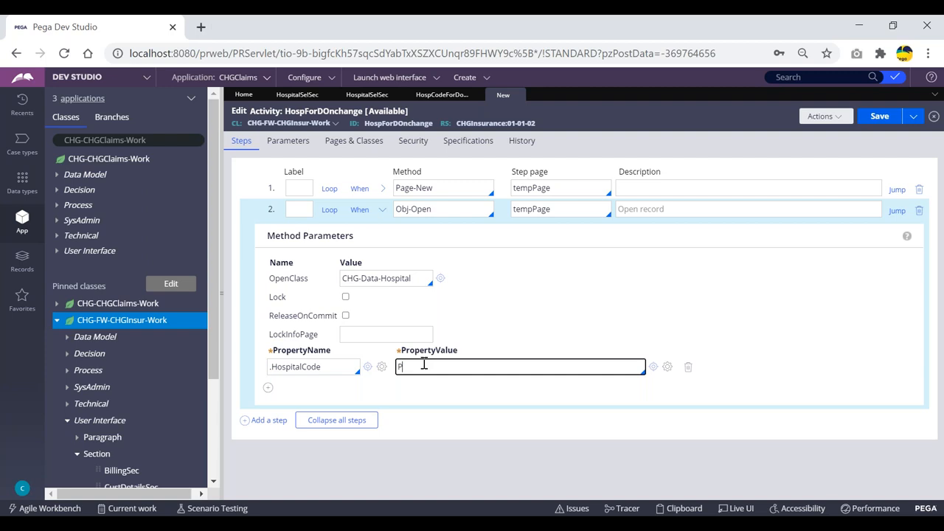
key(Down)
key(Down)
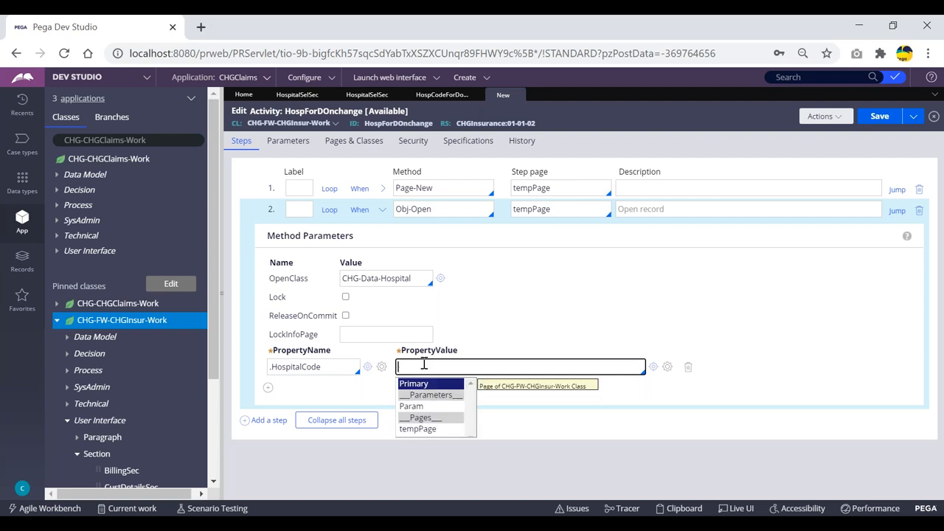
key(Return)
key(BackSpace)
key(Down)
key(Down)
key(Down)
key(Down)
key(Down)
key(Down)
key(Down)
key(Down)
key(Down)
key(Down)
key(Down)
key(Down)
key(Down)
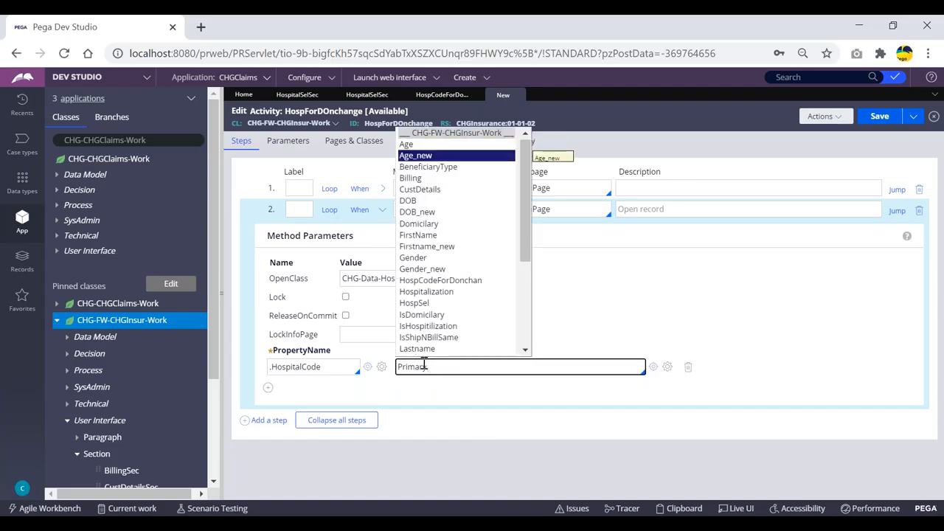
key(Return)
text(.)
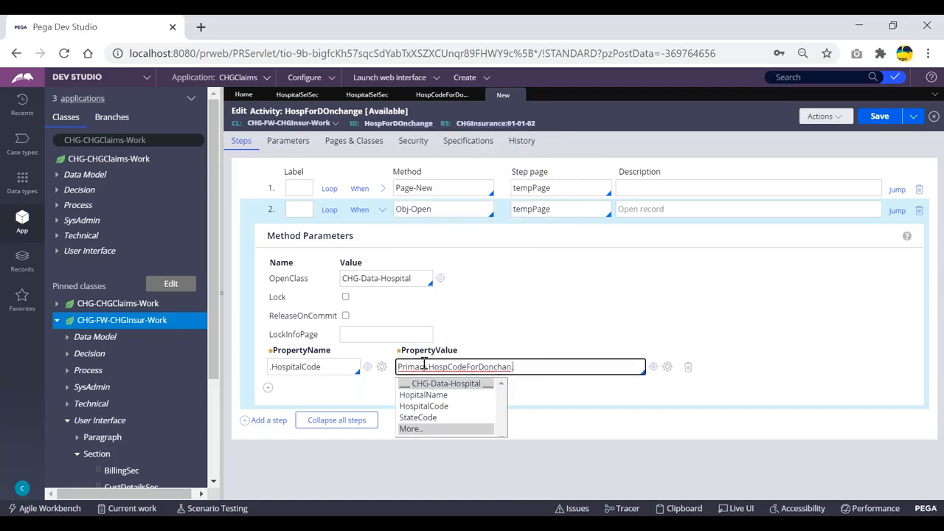
key(Down)
key(Down)
key(Return)
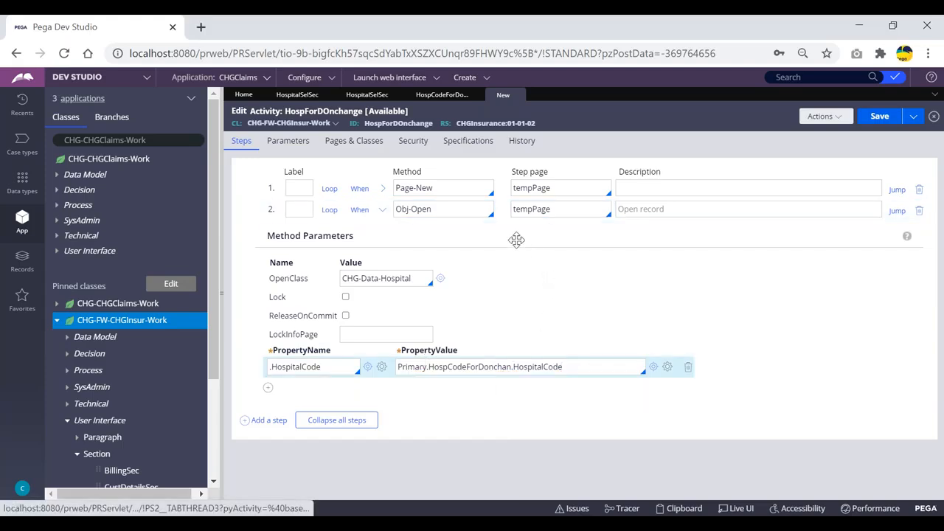
Review the Obj-Open key mapping against the HospitalCode field in the section and the class declared for tempPage.
click(446, 94)
click(380, 97)
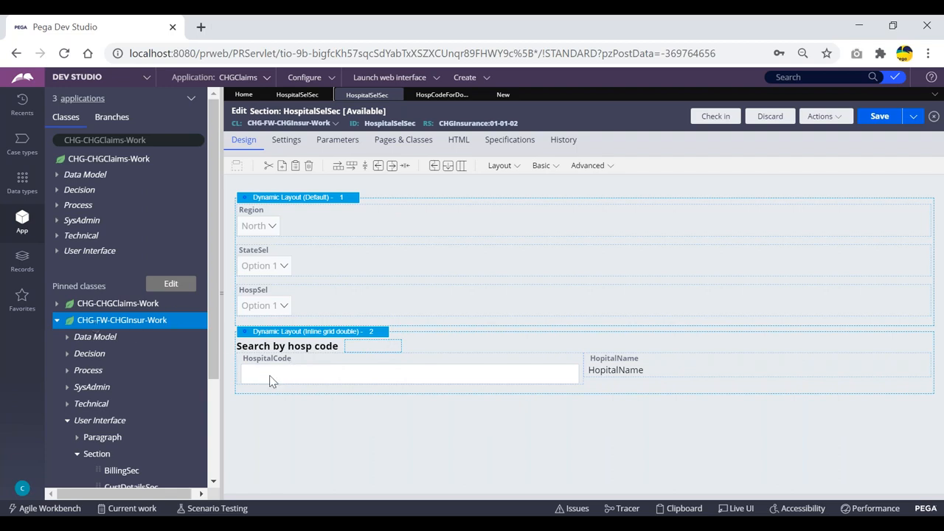
click(501, 96)
double_click(531, 366)
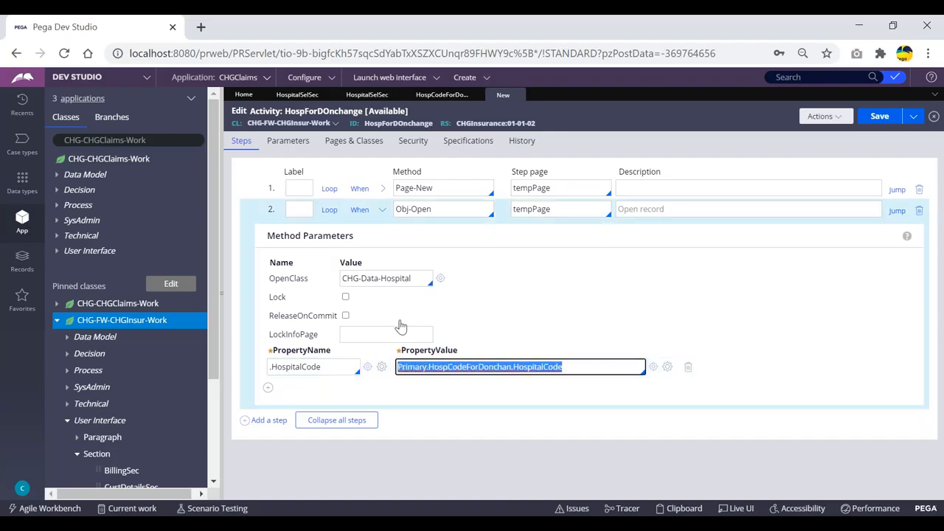
double_click(299, 367)
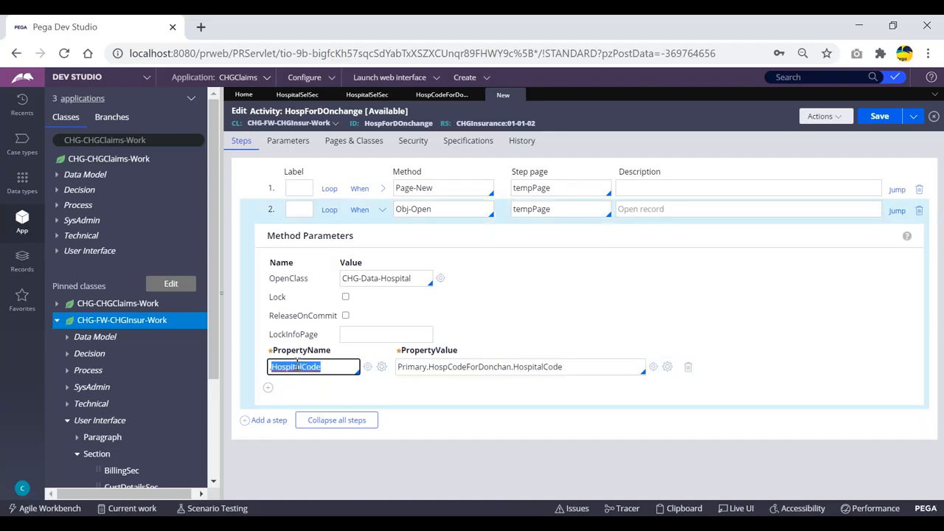
double_click(529, 209)
click(362, 142)
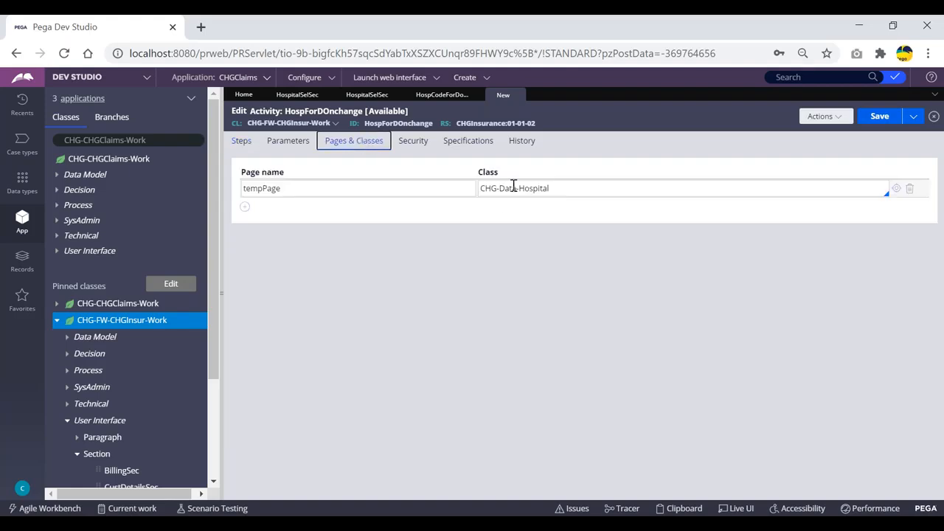
click(240, 142)
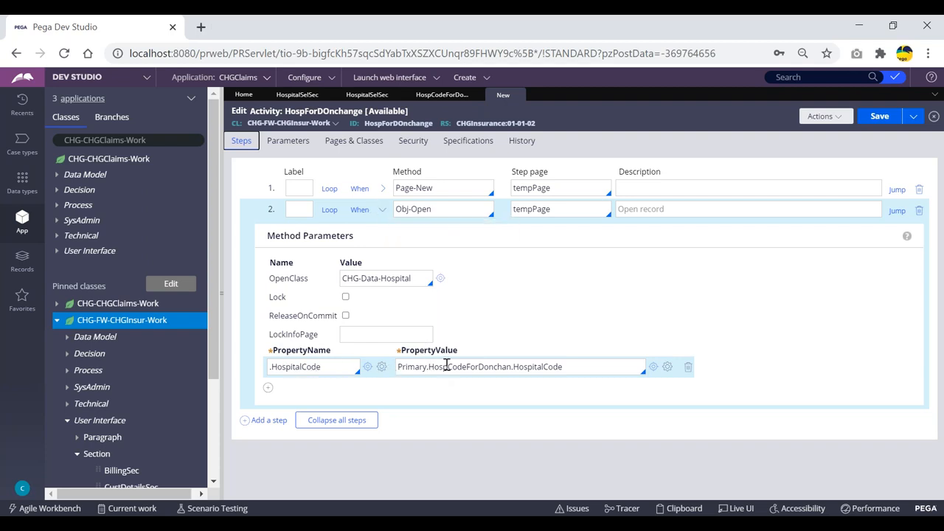
click(382, 212)
click(561, 209)
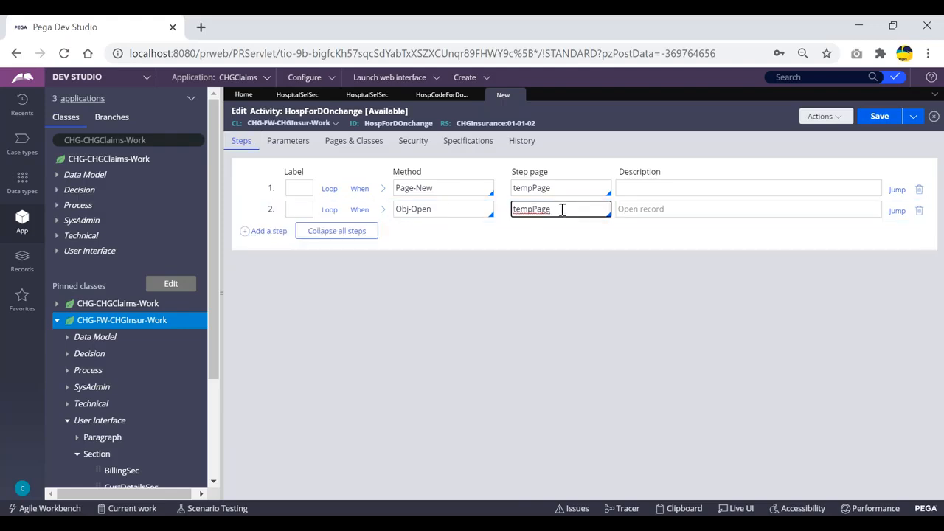
Compare the HopitalName field in the HospitalSelSec section with the tempPage used by the activity's Obj-Open step.
click(367, 96)
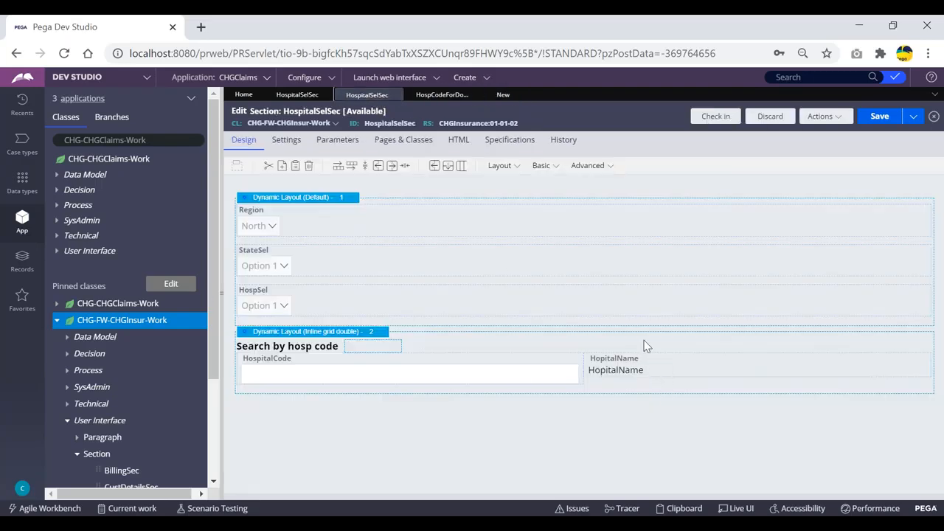
click(503, 94)
click(539, 208)
double_click(539, 209)
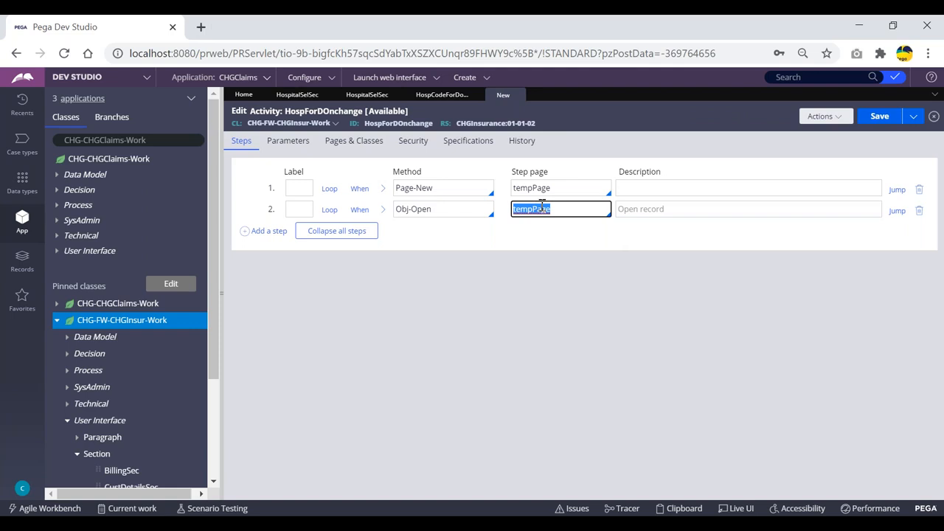
click(386, 101)
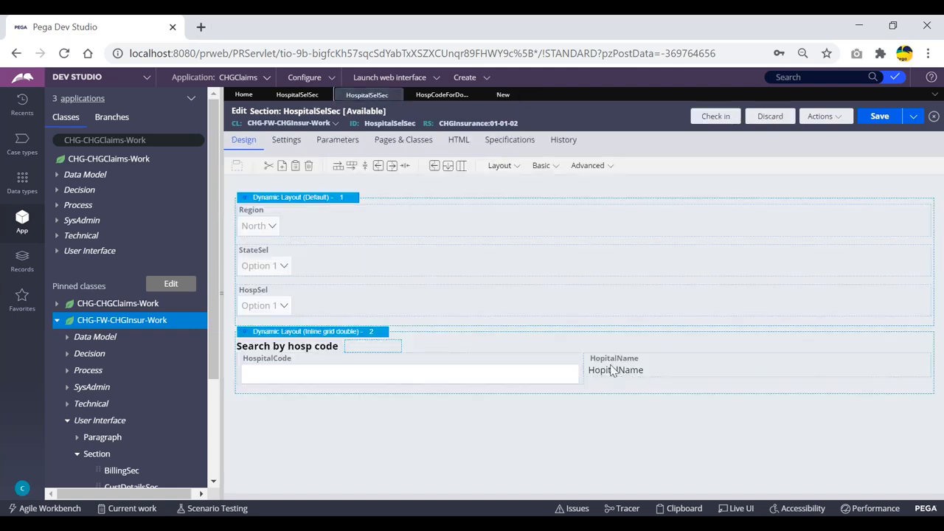
click(504, 94)
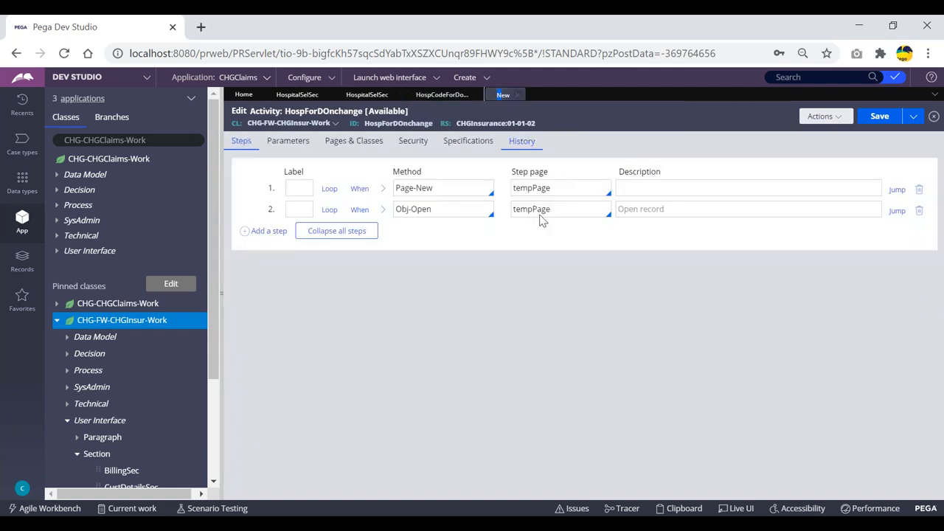
Add a third activity step that uses the Property-Set method, leaving its step page empty.
click(263, 232)
click(413, 231)
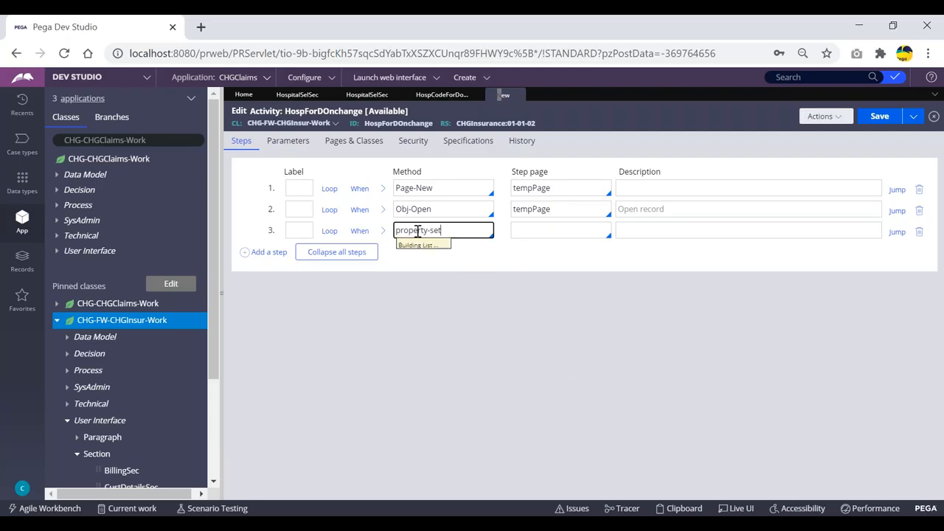
text(property-set)
key(Down)
key(Up)
key(Return)
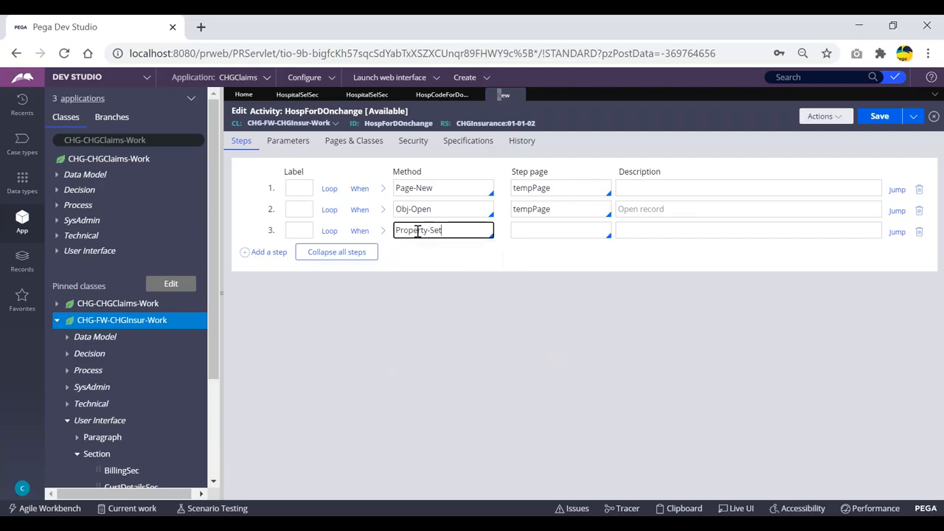
click(550, 229)
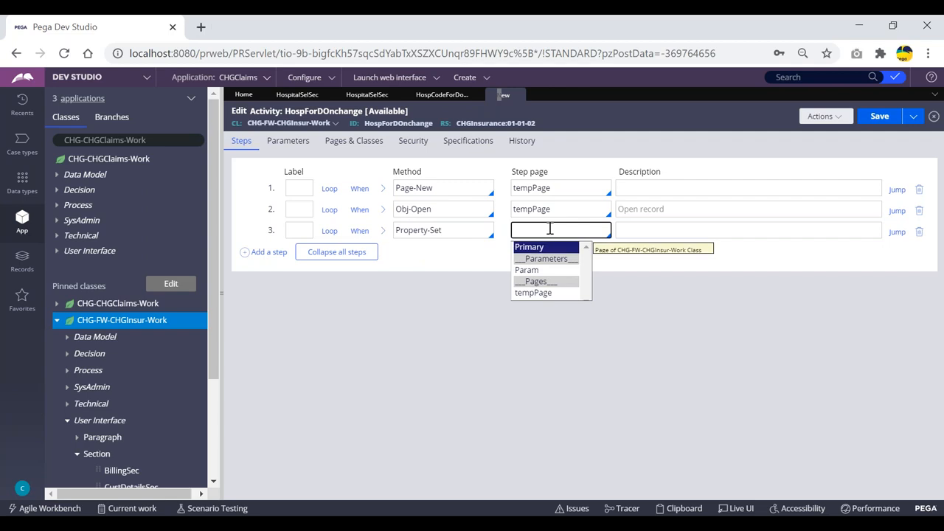
click(475, 260)
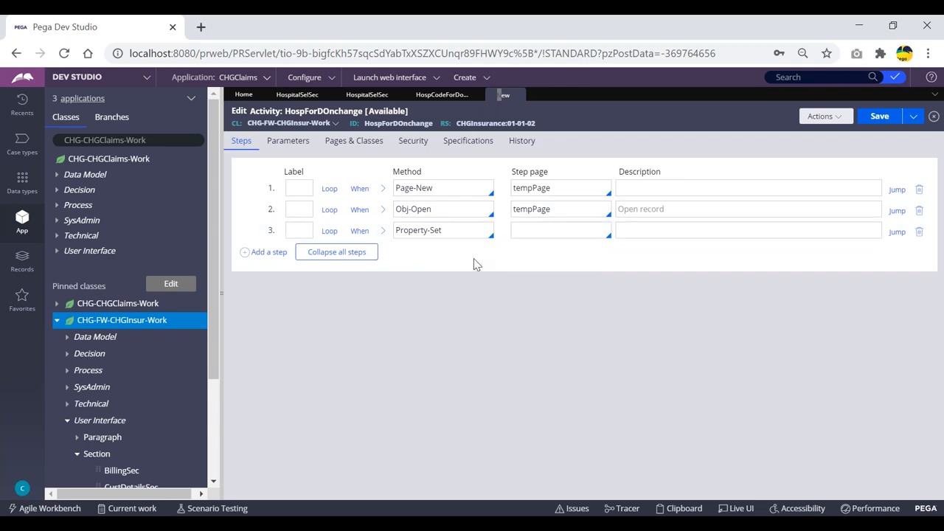
In the Property-Set parameters, set PropertiesName to Primary.HospCodeForDonchan.HopitalName, matching the name field in the section.
click(383, 230)
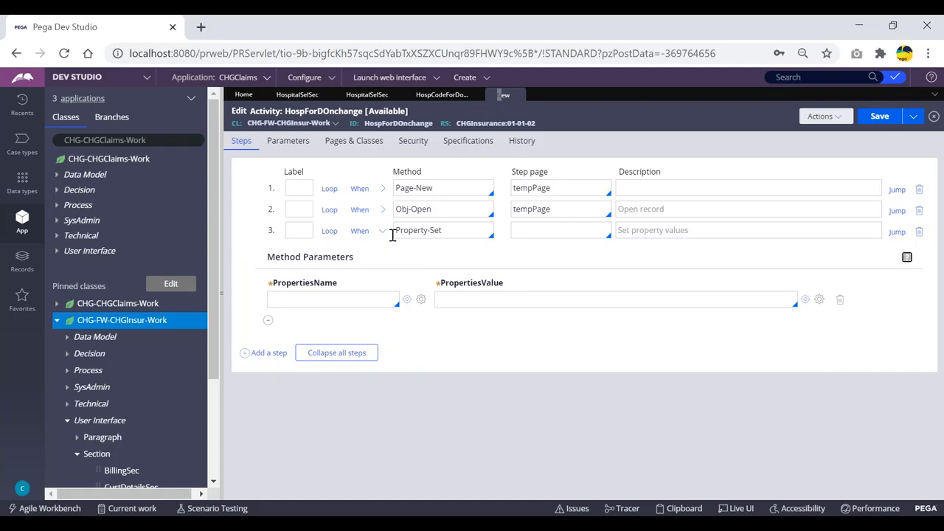
click(301, 301)
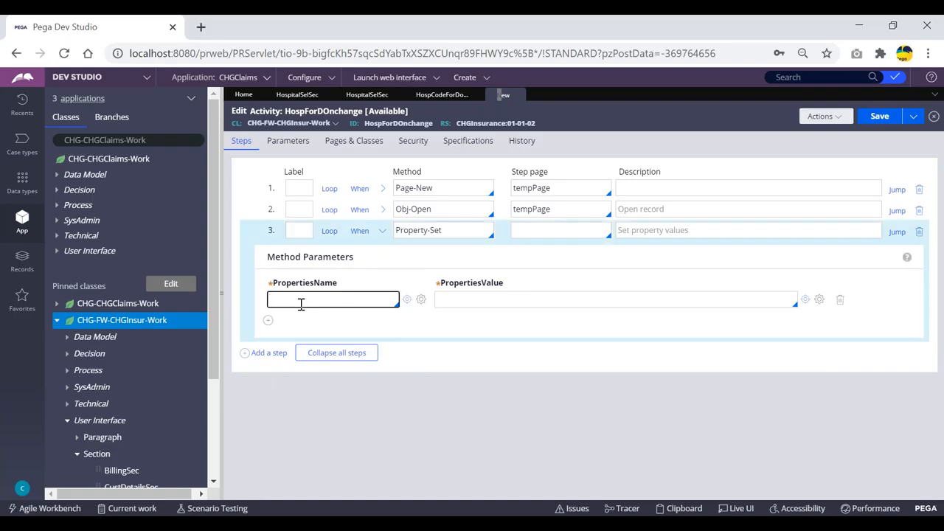
click(367, 95)
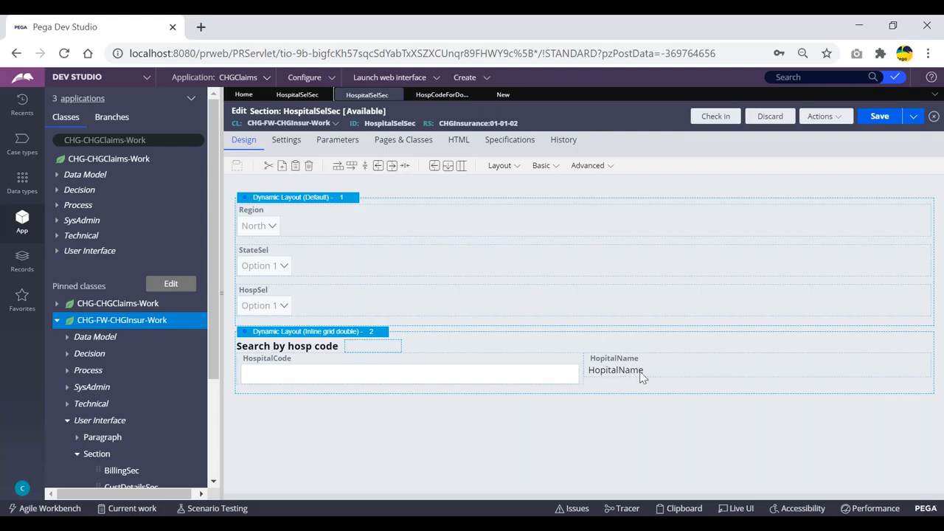
click(504, 95)
click(306, 300)
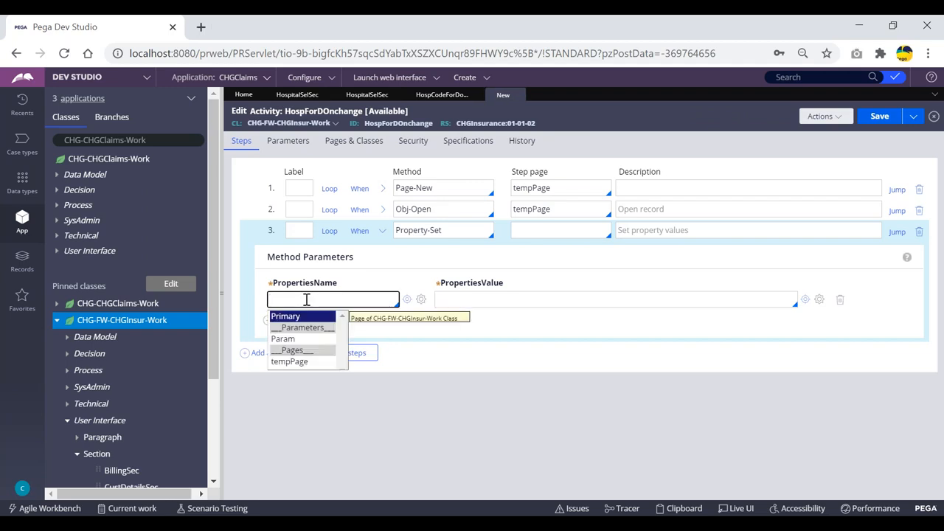
key(Return)
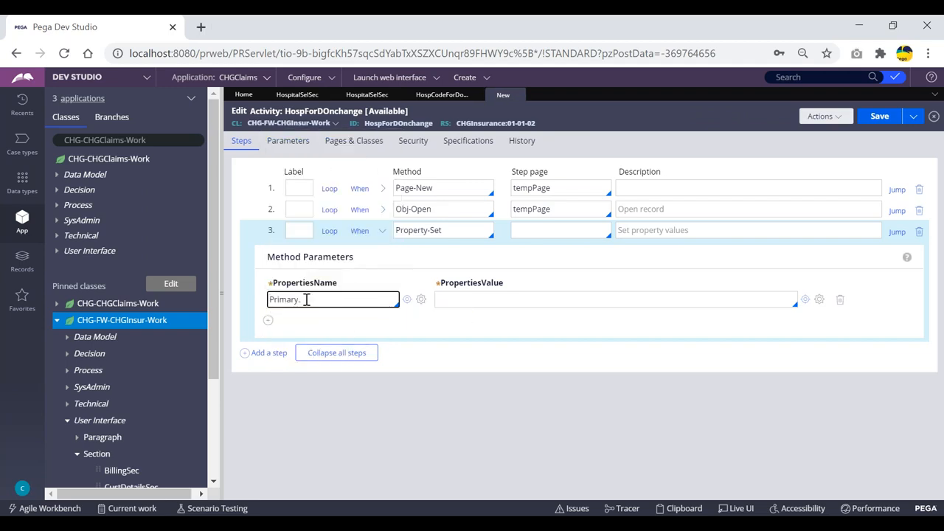
key(Down)
key(Down)
key(Down)
key(Down)
key(Down)
key(Down)
key(Down)
key(Down)
key(Down)
key(Down)
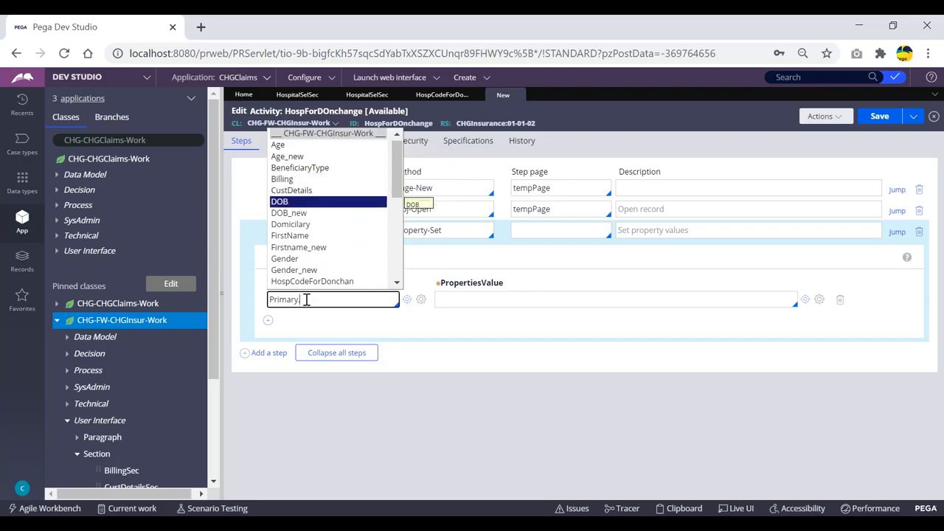
key(Return)
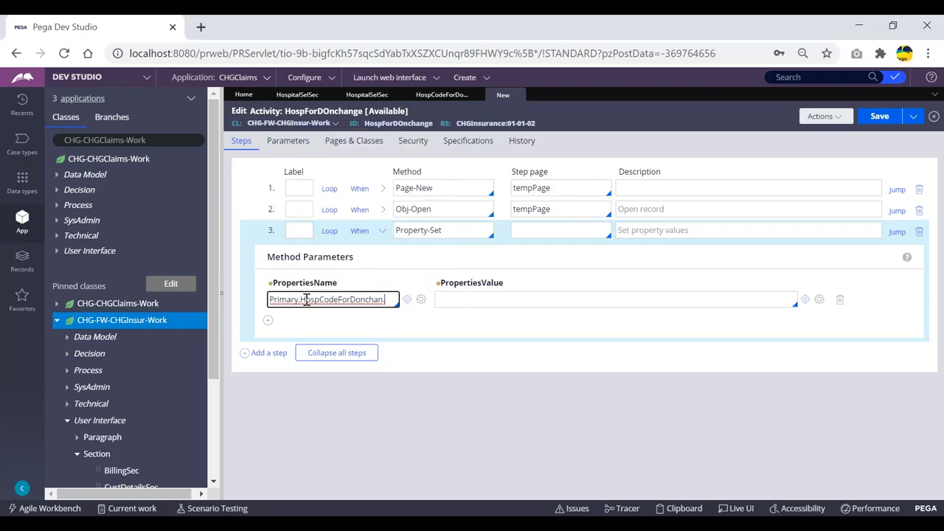
text(.)
key(Down)
key(Down)
key(Return)
Set the PropertiesValue of the Property-Set step to tempPage.HopitalName.
click(469, 303)
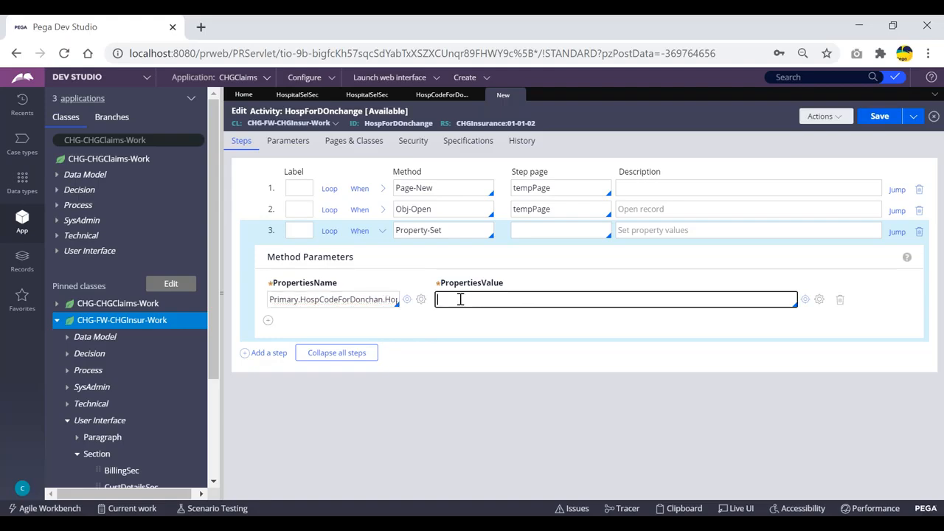
double_click(539, 209)
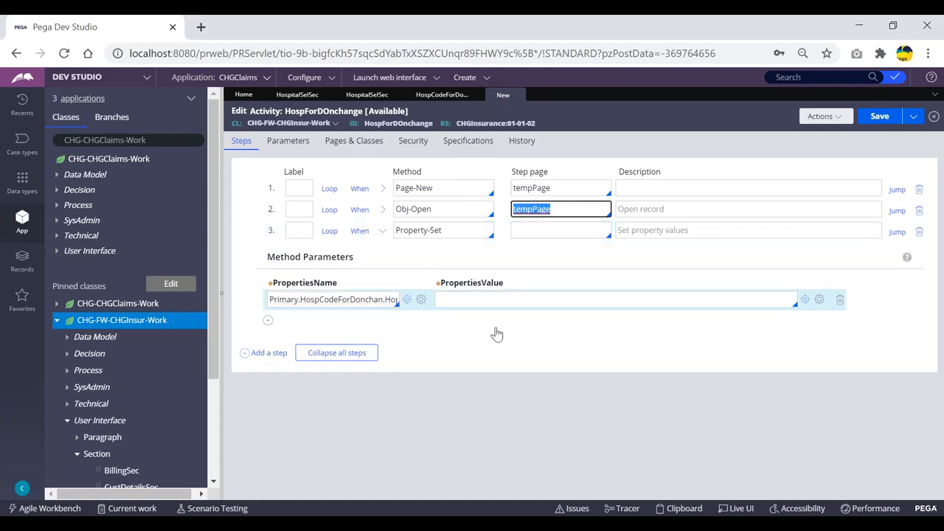
click(491, 297)
key(Down)
key(Down)
key(Down)
key(Down)
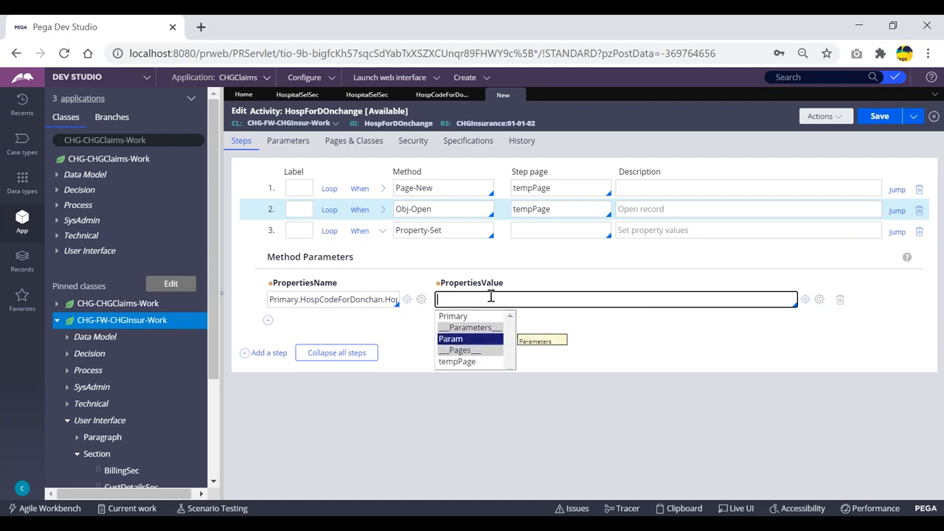
key(Return)
text(.)
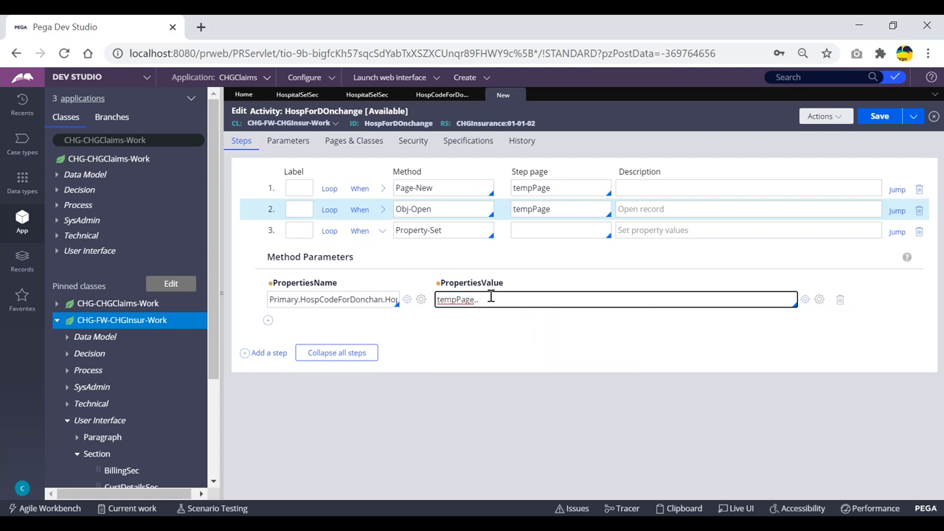
key(Down)
key(Up)
key(Return)
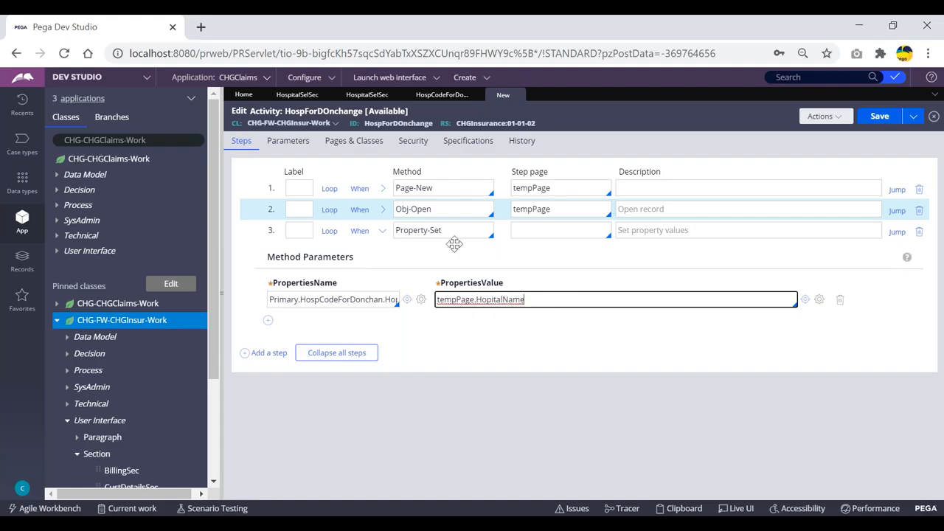
Collapse the Property-Set parameters and save the HospForDOnchange activity.
click(382, 230)
click(454, 251)
click(880, 116)
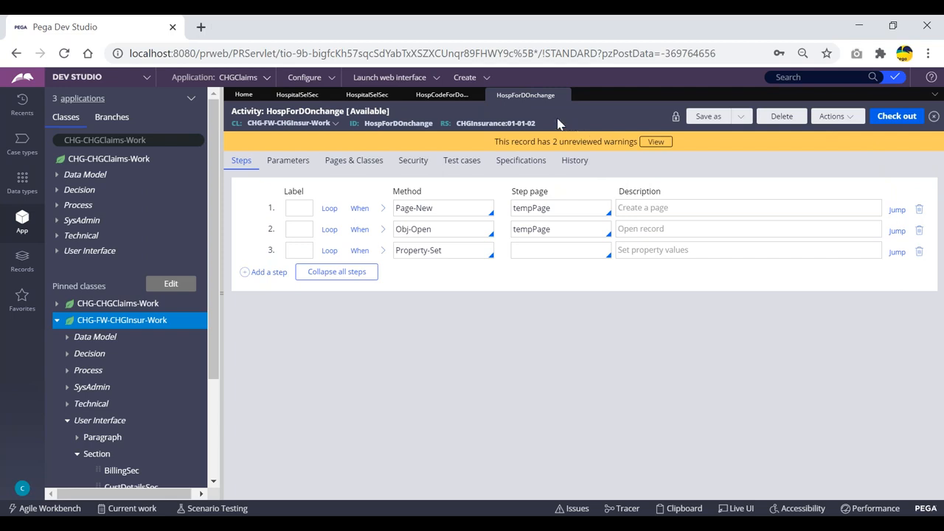
Change the activity type of HospForDOnchange to Onchange, check out the rule and save it.
click(416, 161)
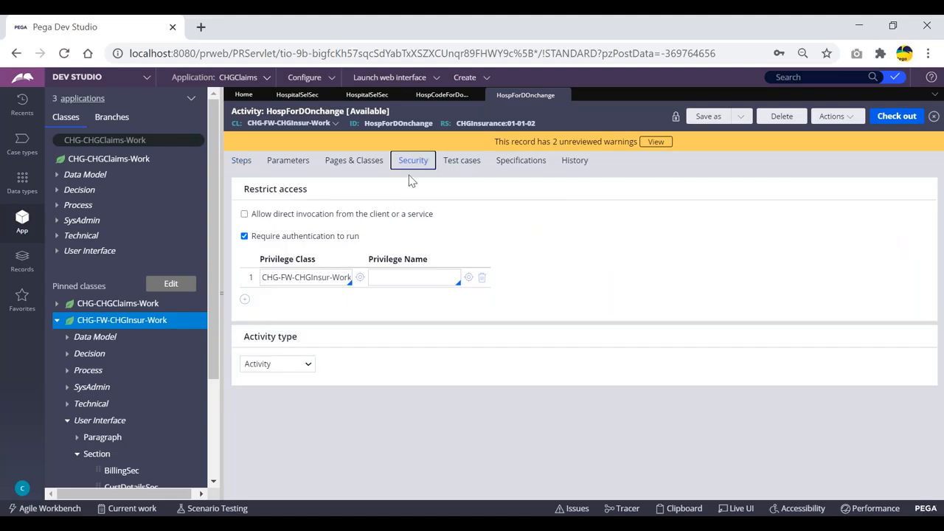
click(283, 365)
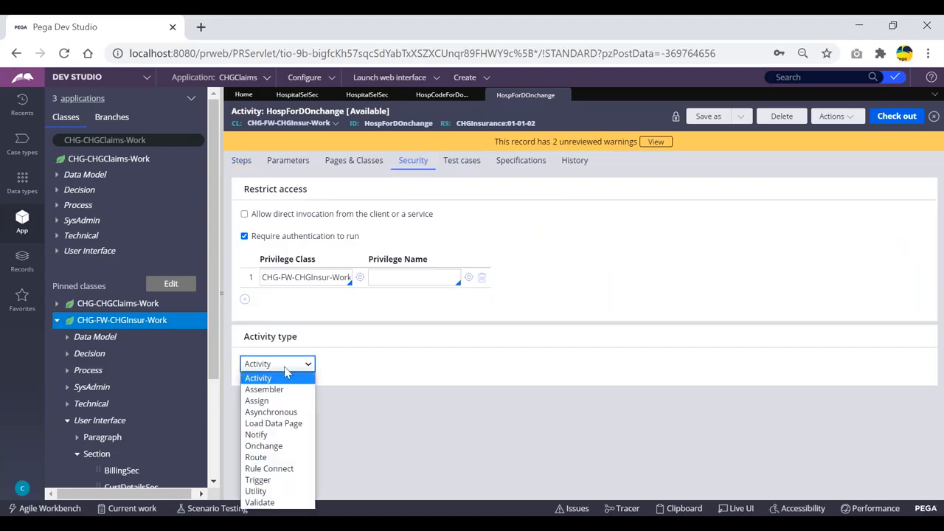
click(264, 447)
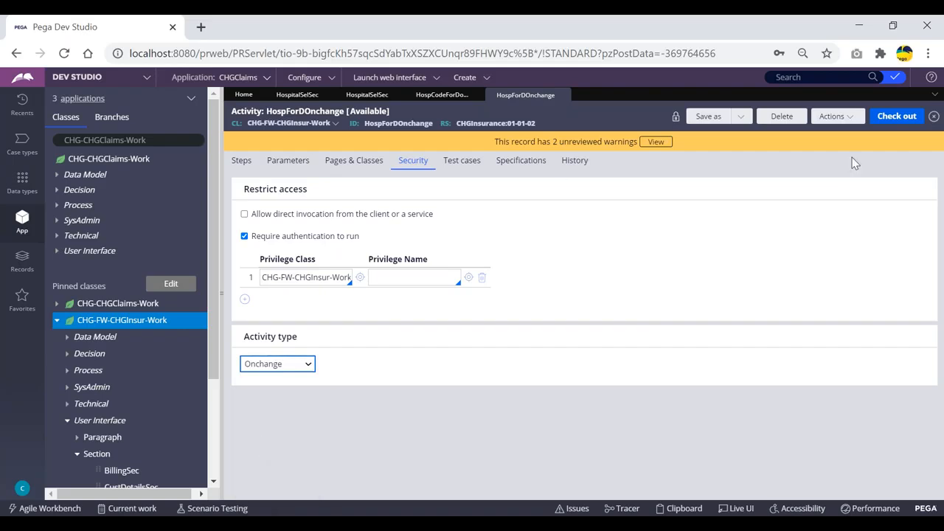
click(896, 120)
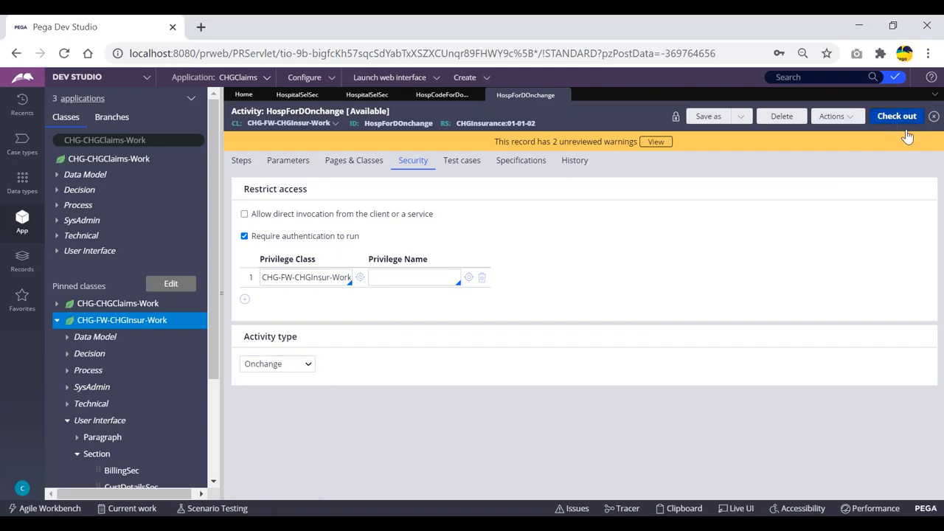
click(882, 118)
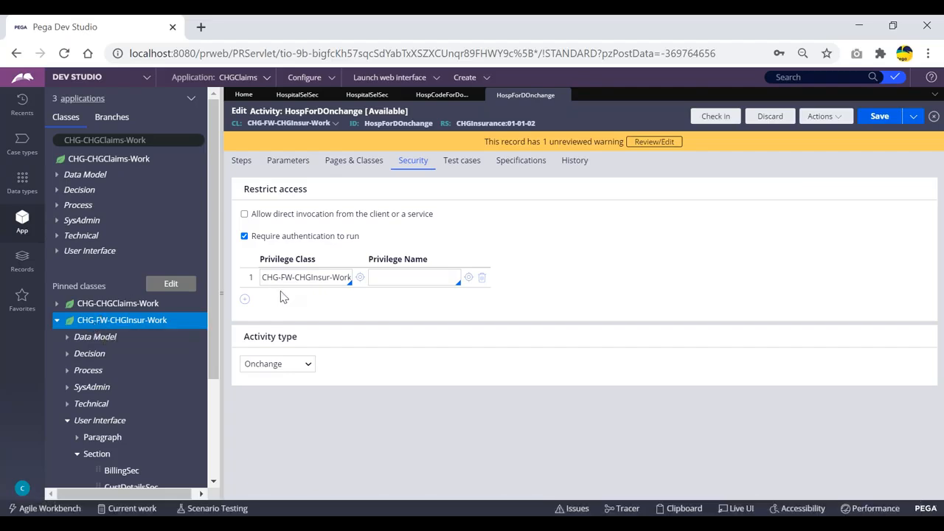
Create and open a Declare OnChange rule labelled GetHospNameDetails in the class CHG-FW-CHGInsur-Work.
right_click(95, 325)
mouse_move(185, 341)
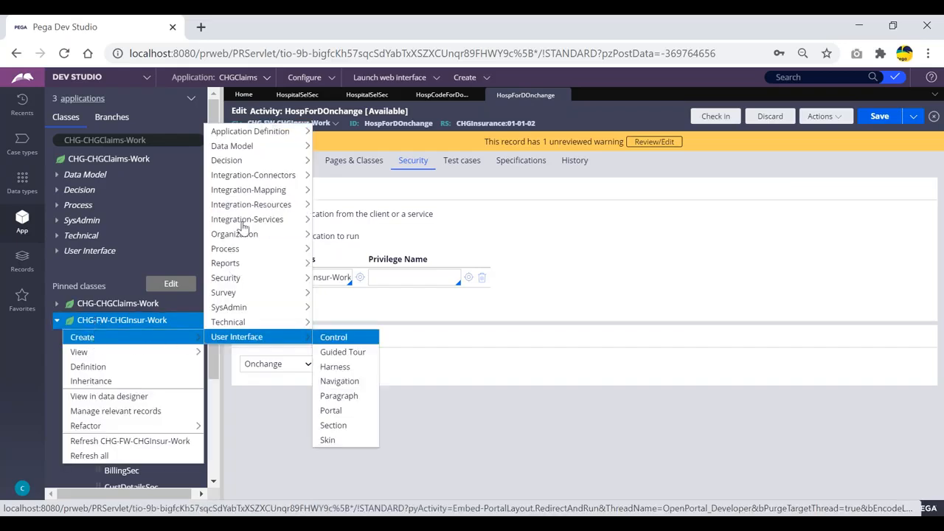
mouse_move(241, 163)
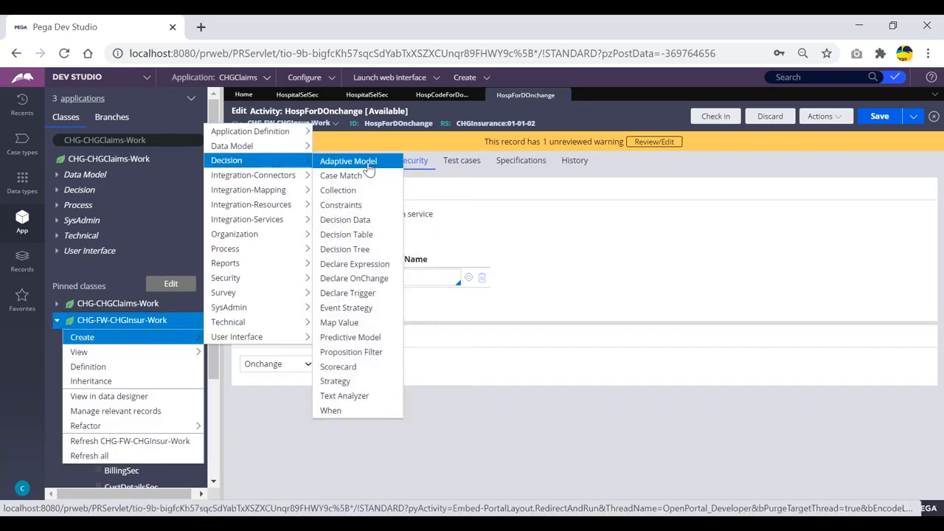
click(364, 283)
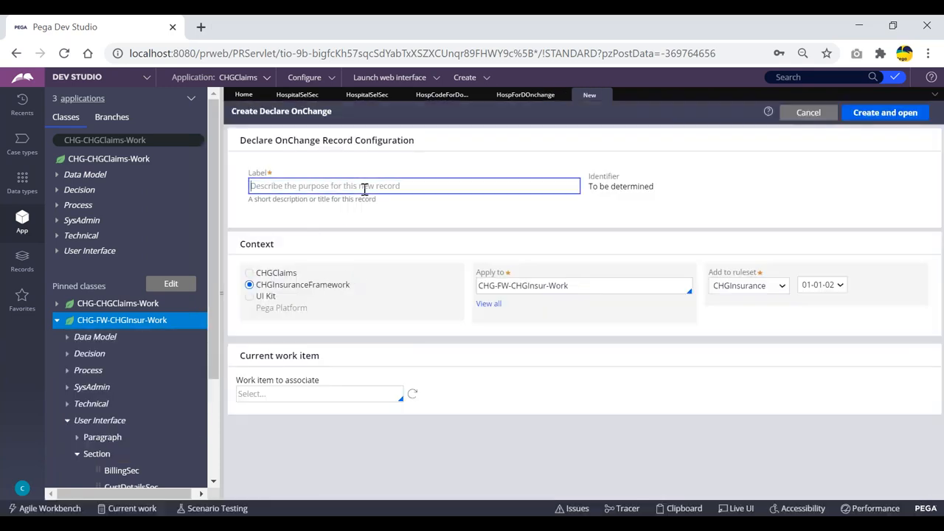
text(GetHospNameDEetails)
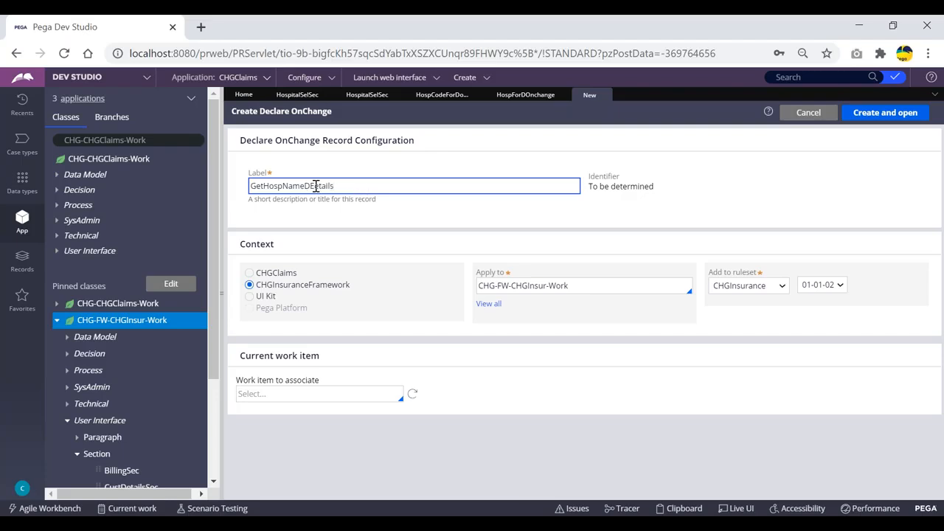
click(315, 186)
key(BackSpace)
click(893, 115)
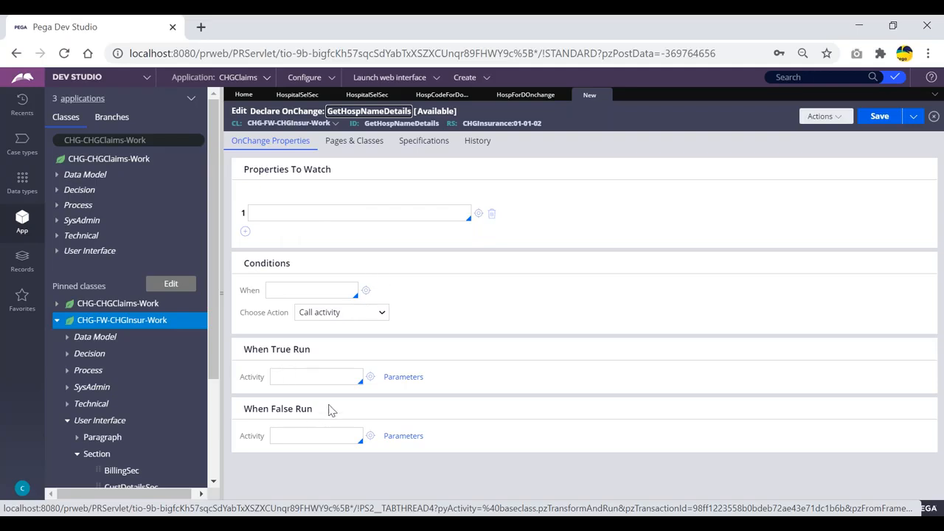
Examine the When condition and the activity settings for true and false results in the Declare OnChange rule.
click(287, 291)
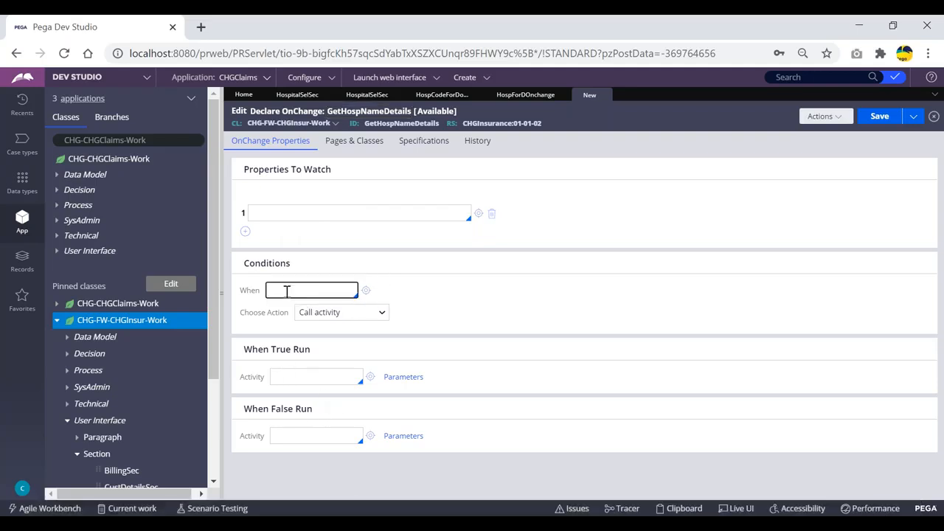
click(439, 289)
drag(251, 350, 369, 381)
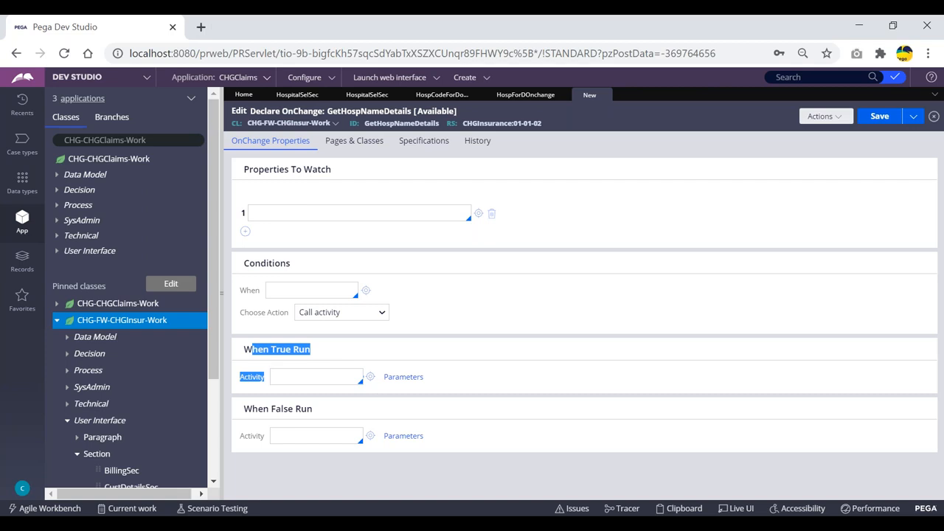
click(463, 382)
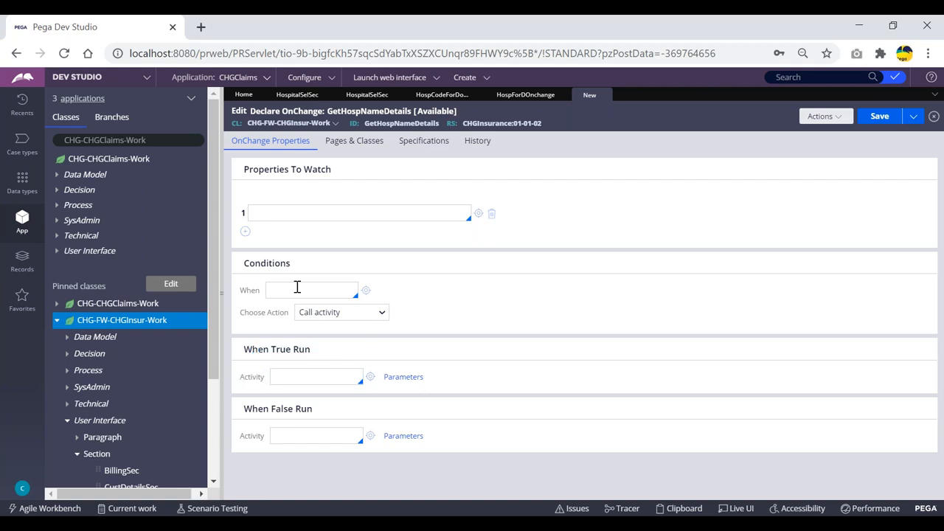
click(274, 436)
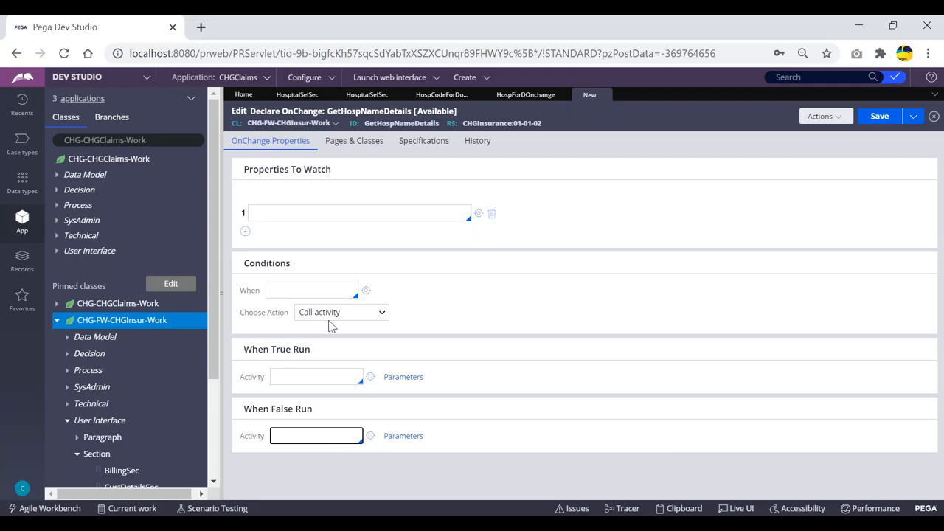
Set the property to watch in the Declare OnChange rule to .HospCodeForDonchan.HospitalCode.
click(285, 379)
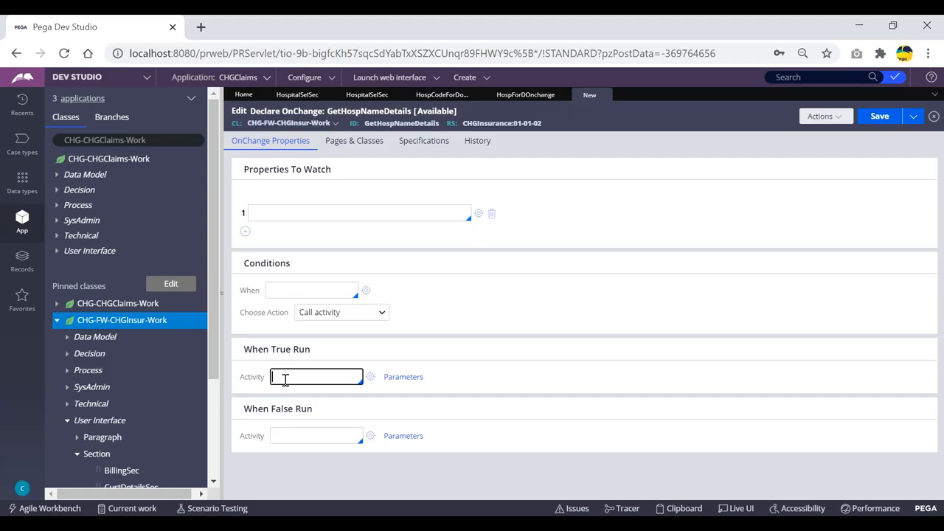
click(284, 212)
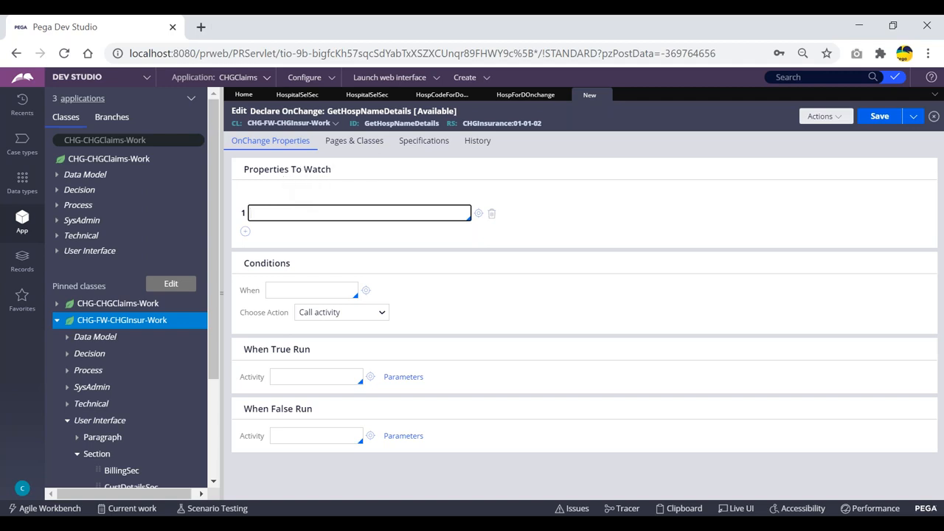
click(367, 95)
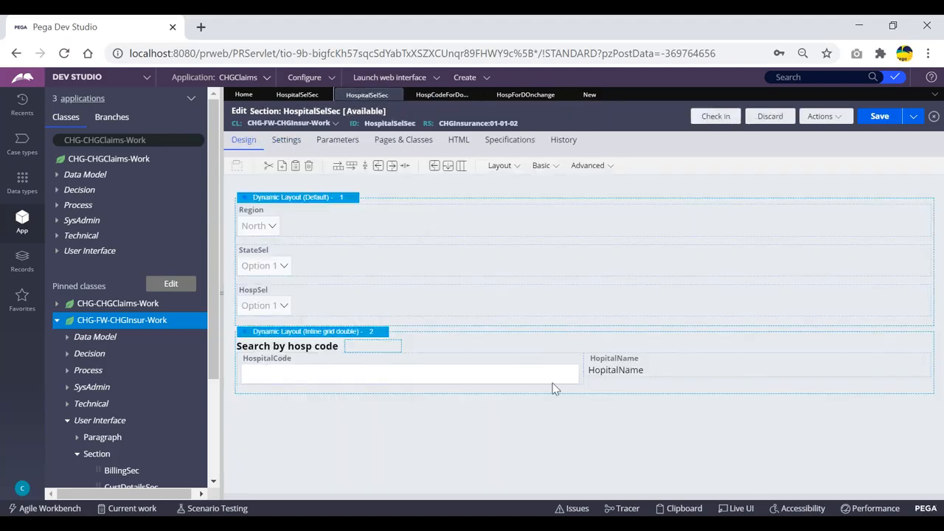
click(604, 94)
click(298, 219)
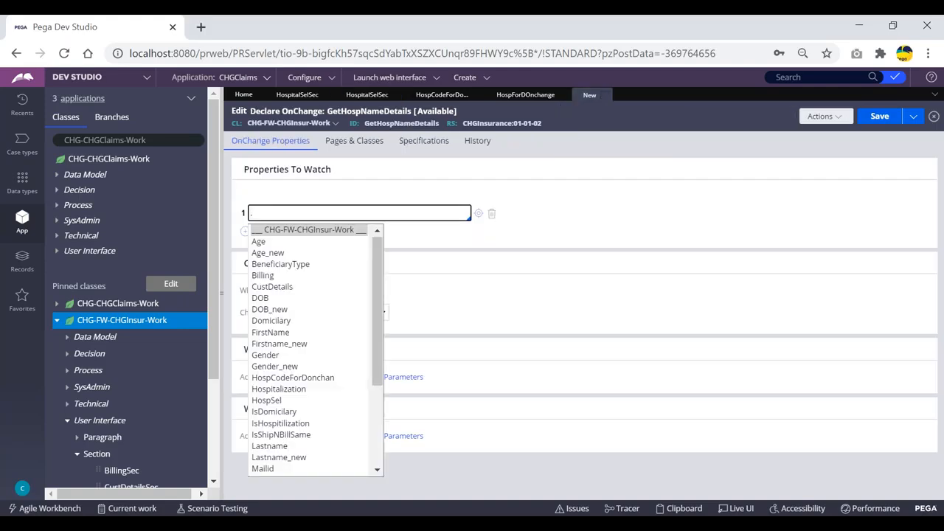
key(Down)
key(Return)
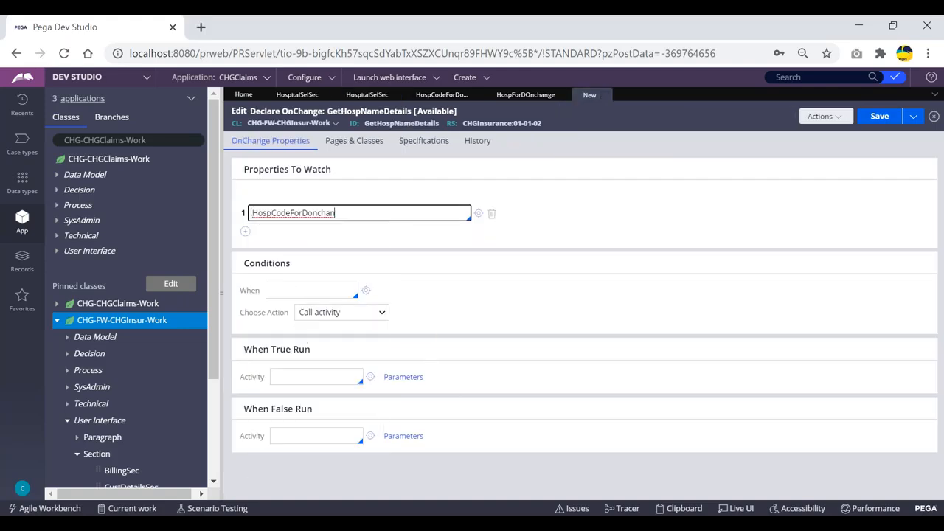
text(.)
key(Down)
key(Down)
key(Return)
Set the activity run when the condition is true to HospForDOnchange, copied from the activity's ID, and save the rule.
click(291, 380)
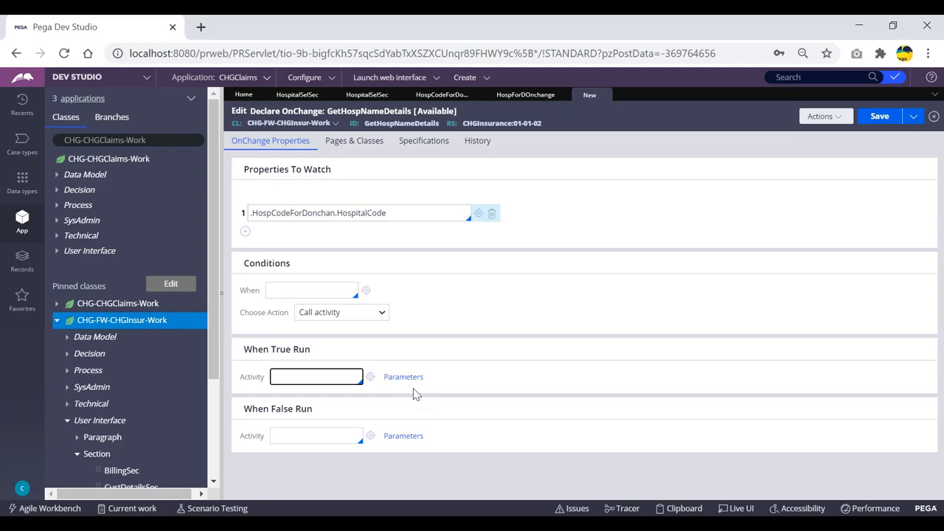
key(Down)
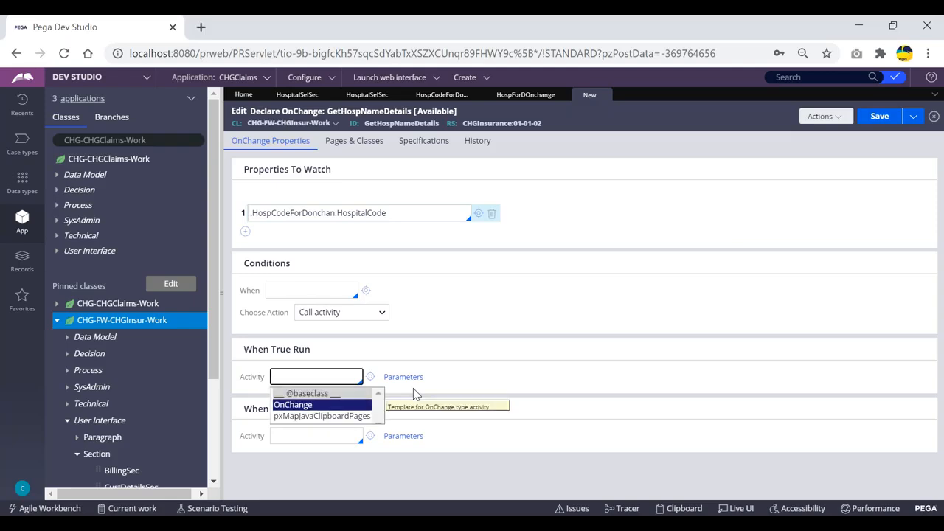
click(520, 95)
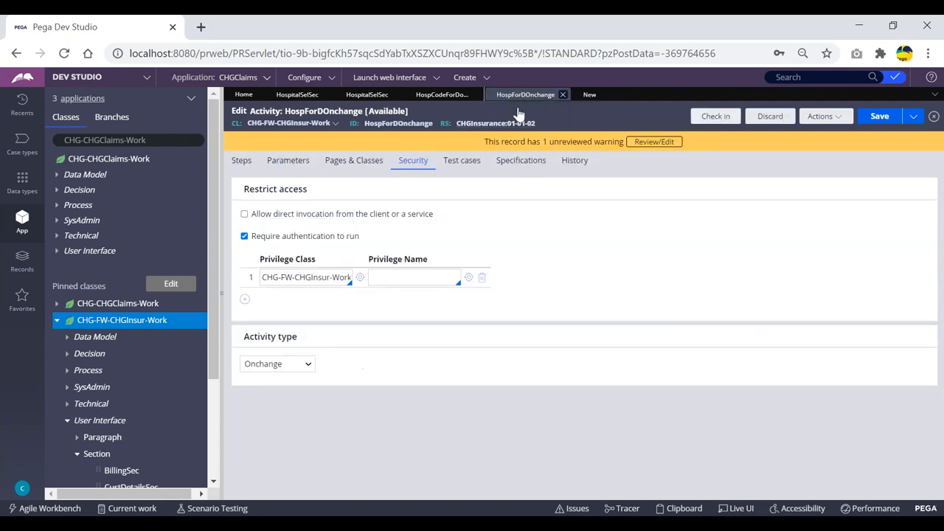
double_click(414, 123)
key(ctrl+c)
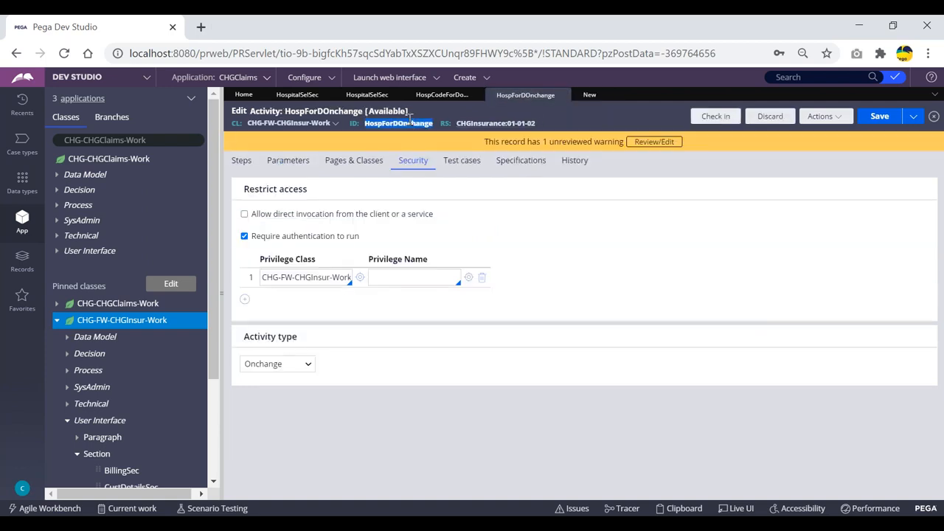
click(590, 94)
click(292, 376)
key(ctrl+v)
click(882, 116)
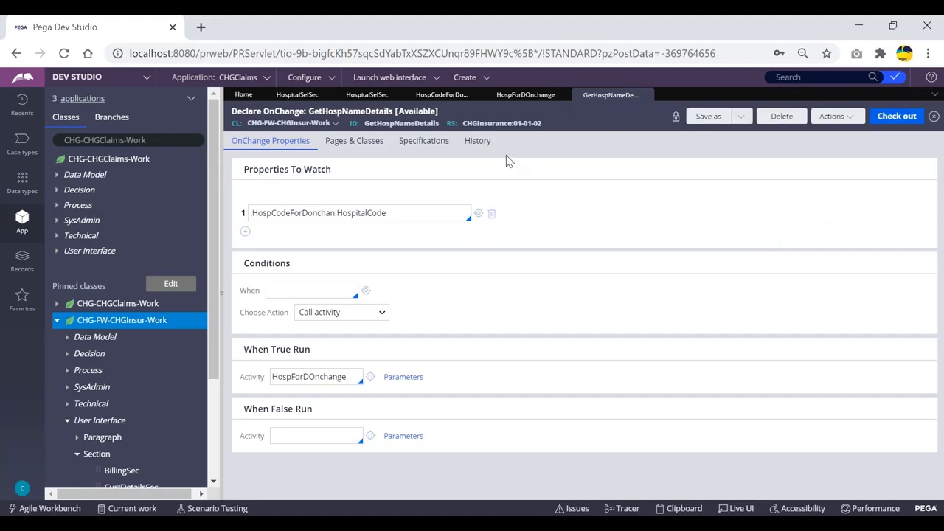
Create a ClaimsFlow case and submit its customer details with first name asdasd and last name asdad.
mouse_move(472, 82)
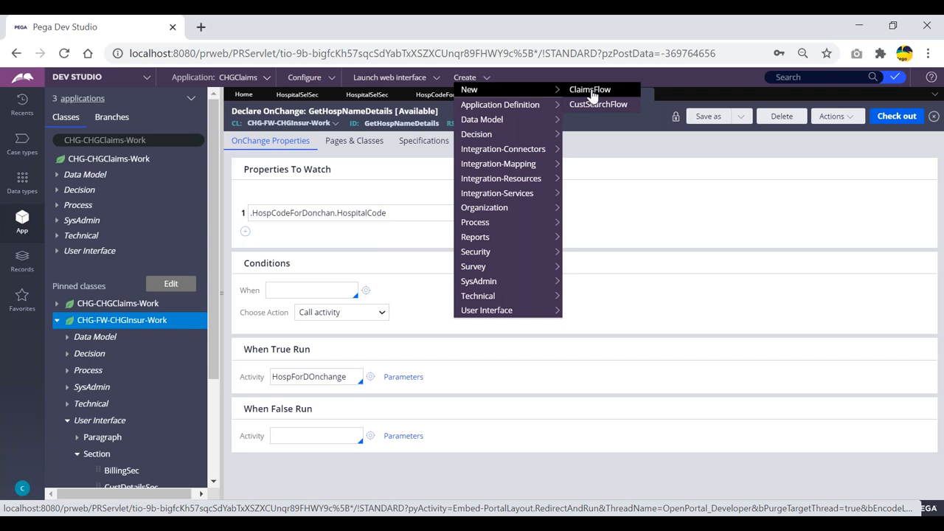
click(590, 90)
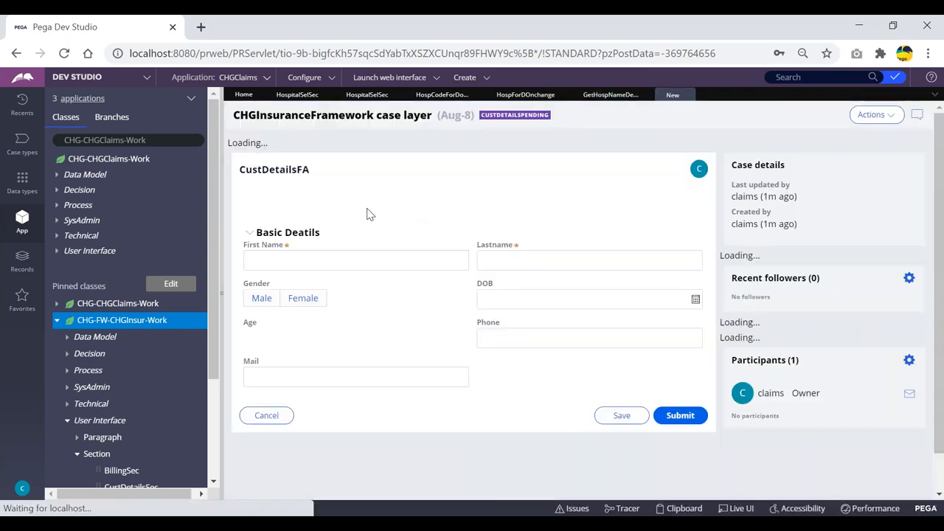
click(316, 286)
text(asdasd)
click(485, 289)
text(asdad)
click(680, 442)
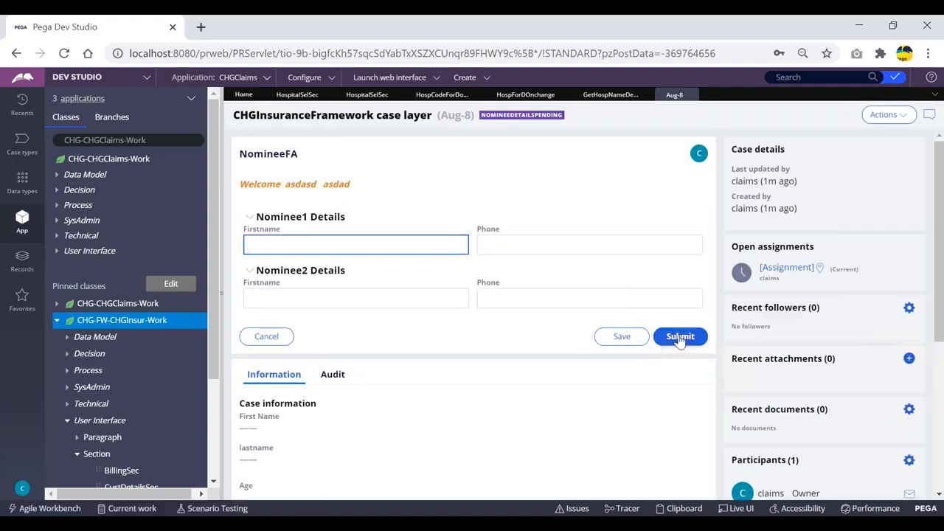
Submit the nominee and treatment details without entries, and enter AP1 as the hospital code in the hospital selection form.
click(681, 337)
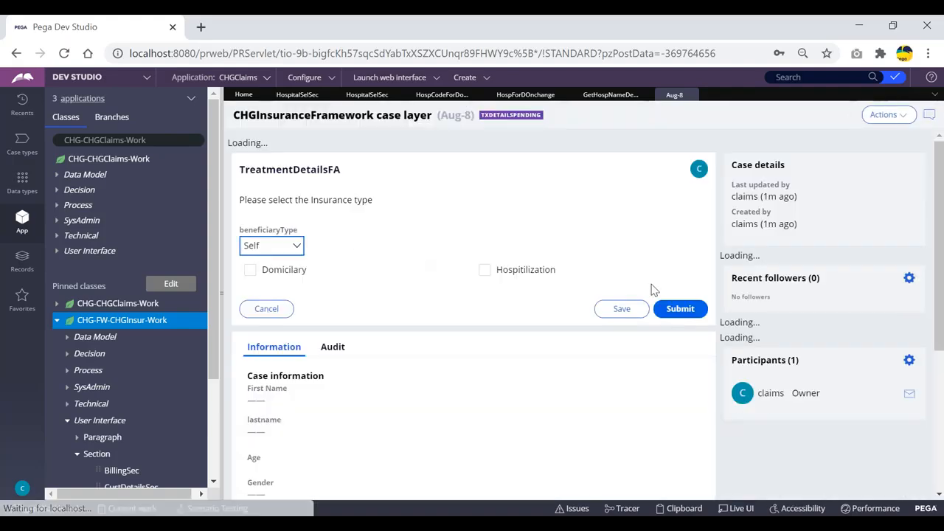
click(681, 294)
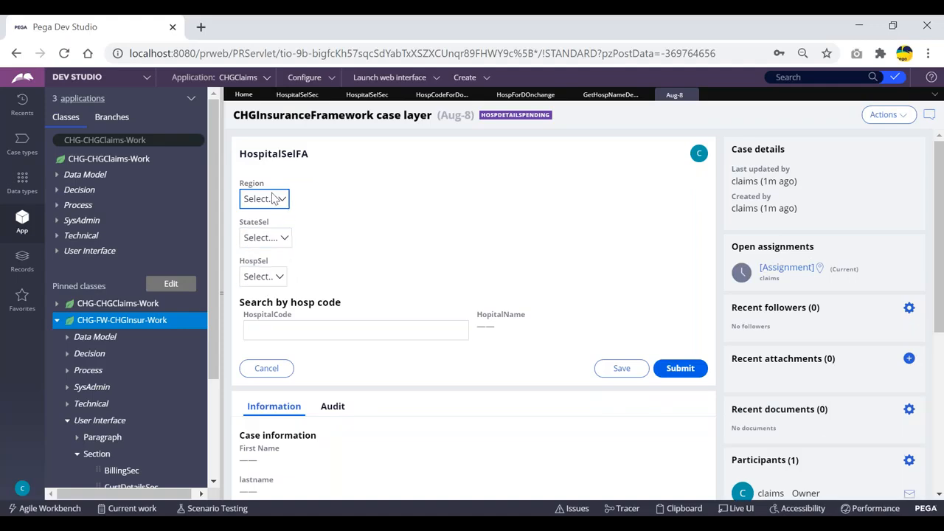
click(266, 329)
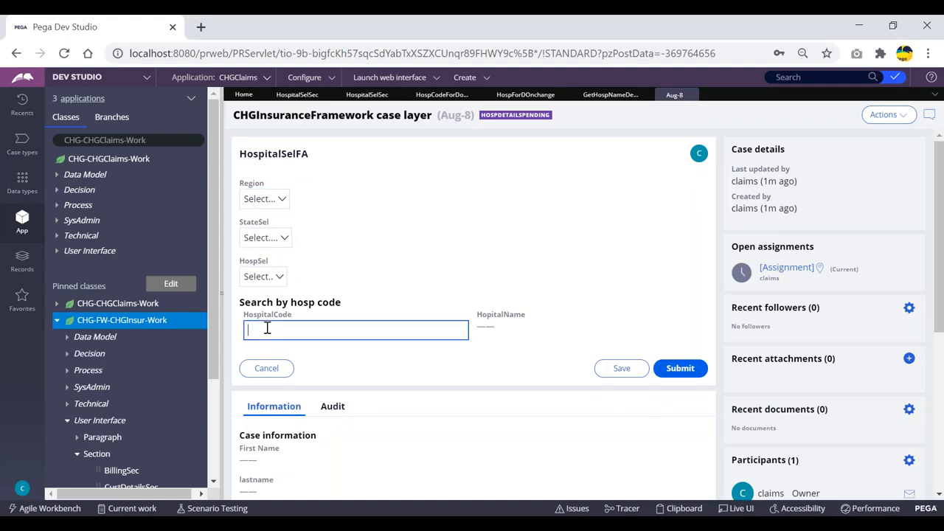
text(AP1)
key(Tab)
click(320, 332)
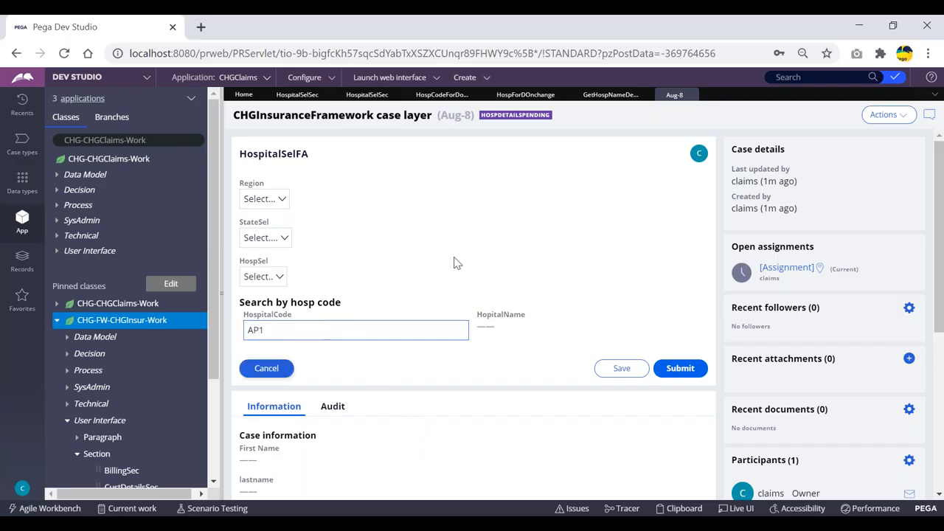
Inspect the HospitalCode text input in Live UI to check whether its cell properties define any action set.
click(741, 509)
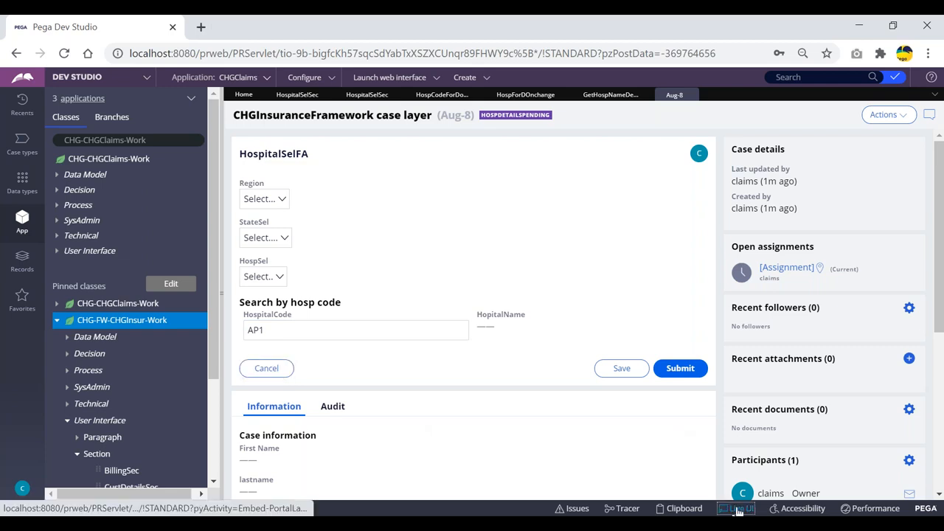
click(359, 339)
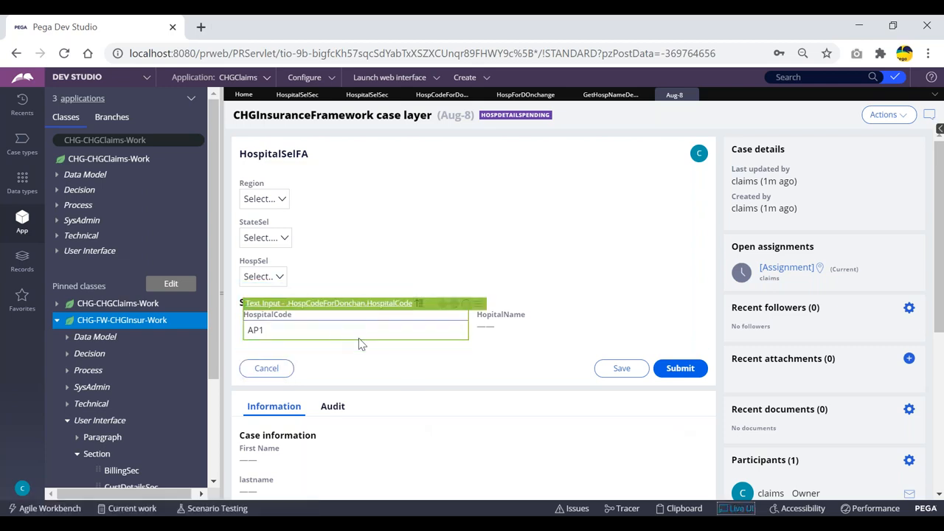
click(455, 305)
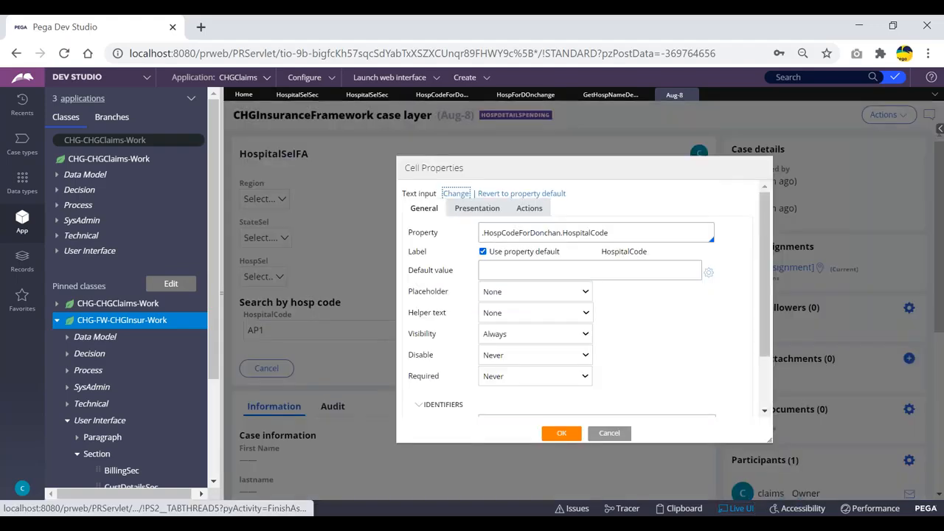
click(529, 209)
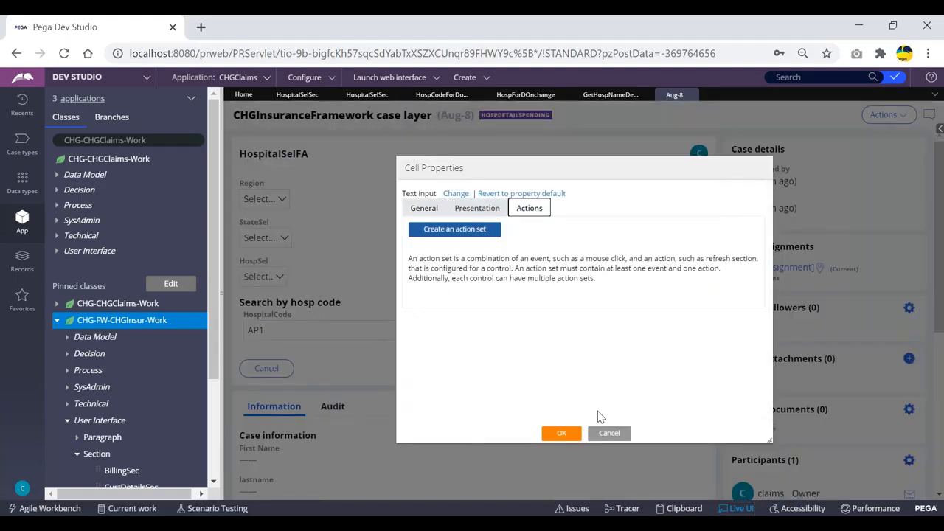
click(609, 436)
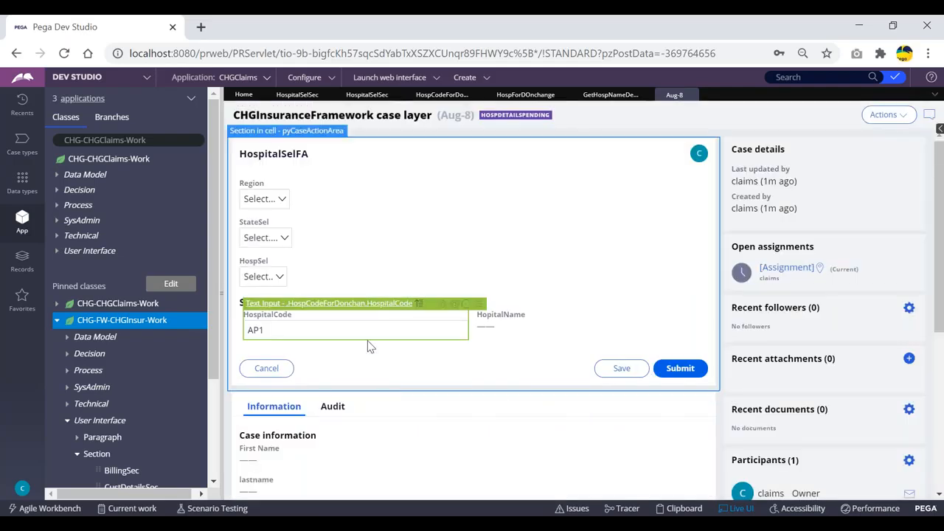
click(737, 509)
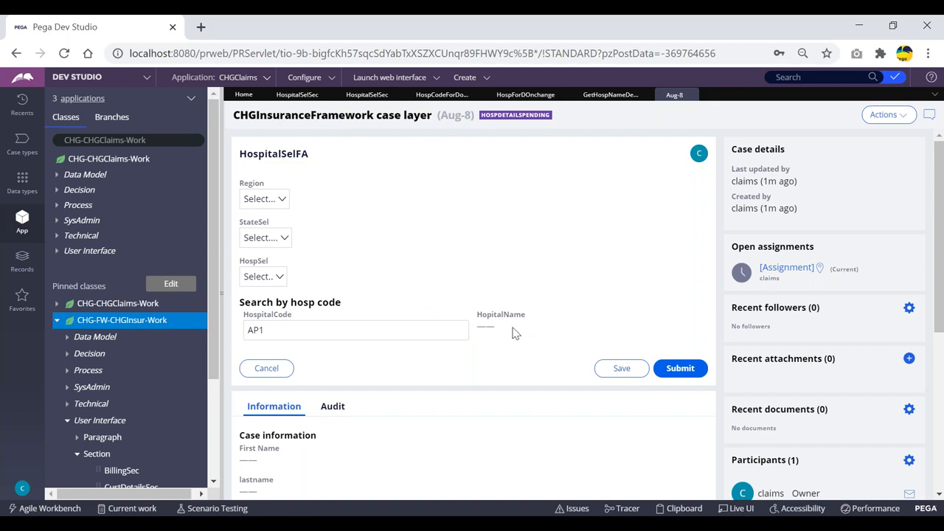
Examine the hospital name and code values of the HospCodeForDonchan page under pyWorkPage in the Clipboard Viewer.
click(684, 509)
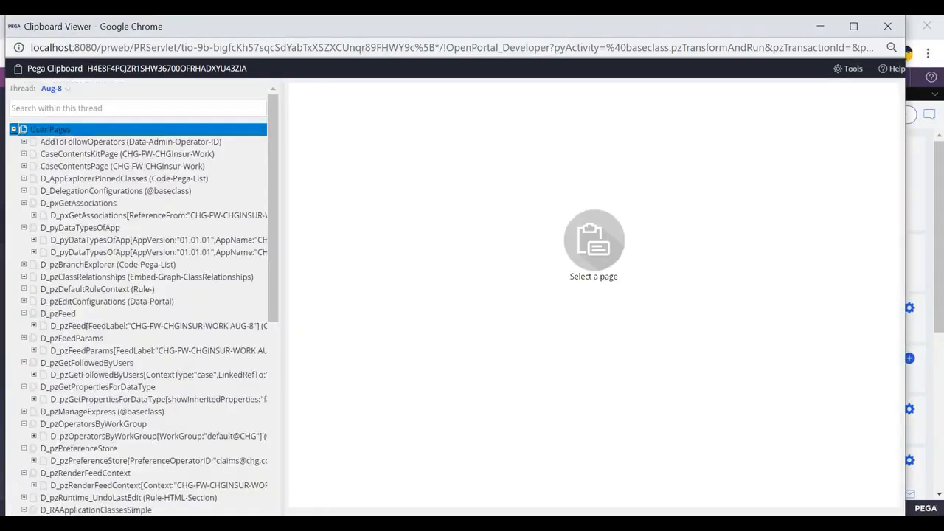
click(71, 428)
click(74, 414)
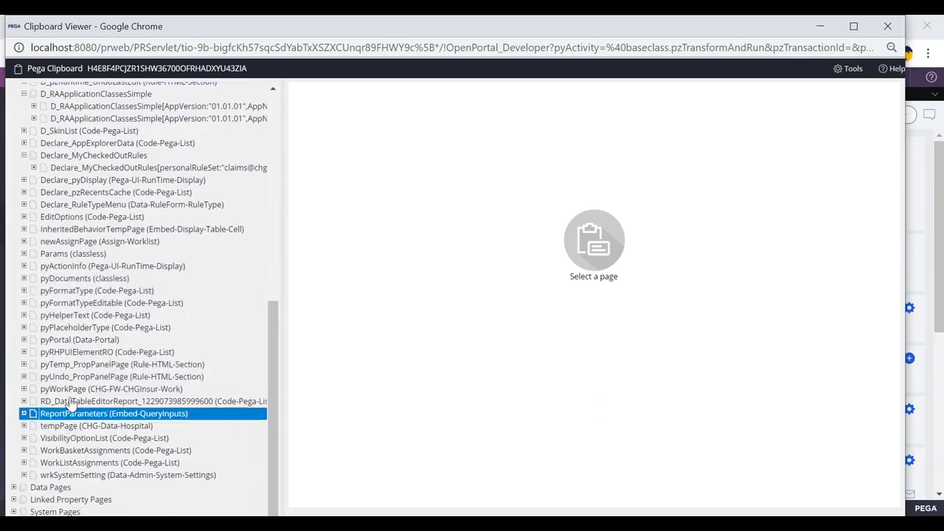
click(45, 389)
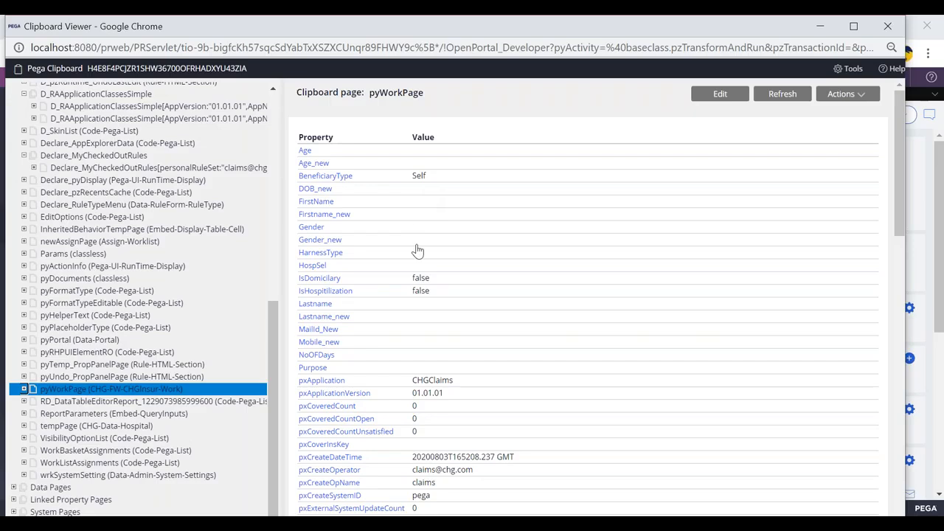
scroll(417, 248, down, 3)
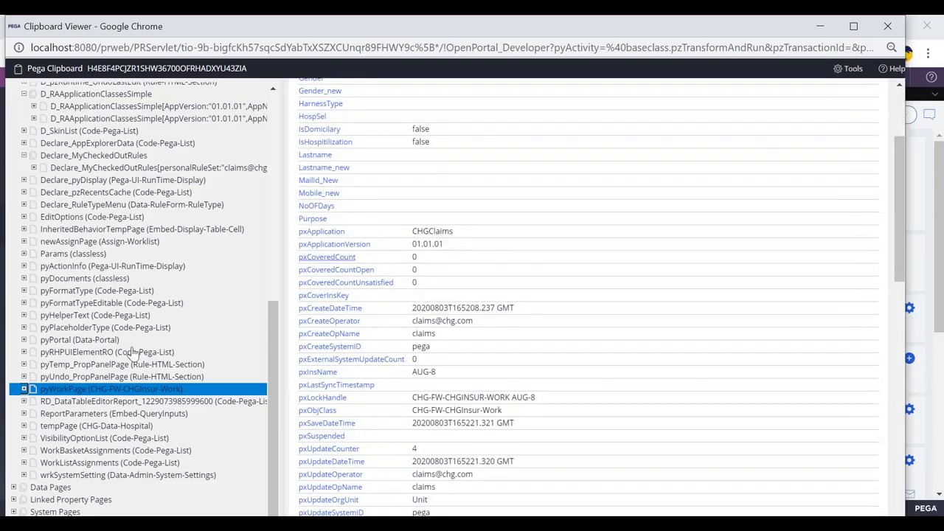
scroll(110, 284, down, 3)
click(74, 278)
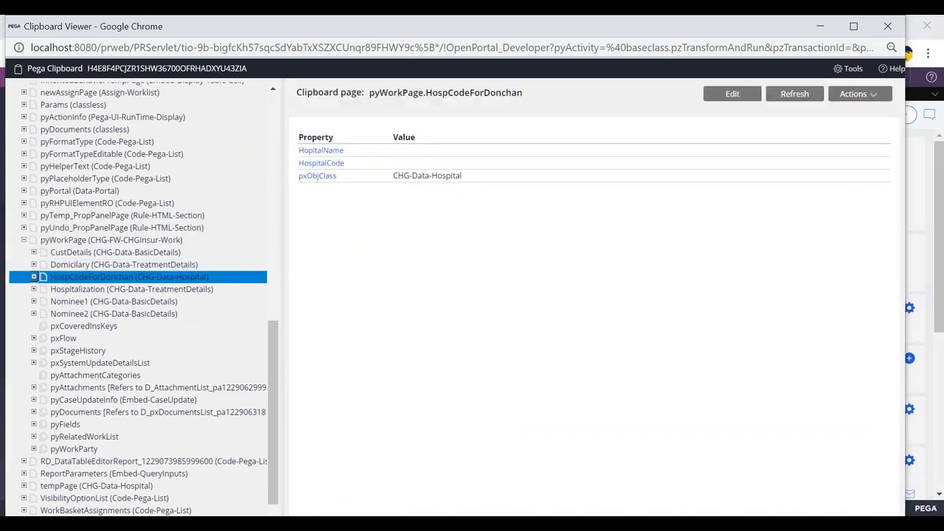
click(820, 26)
Create an action set with a Change event in the cell properties of the HospitalCode text input, using Live UI to select it.
click(736, 508)
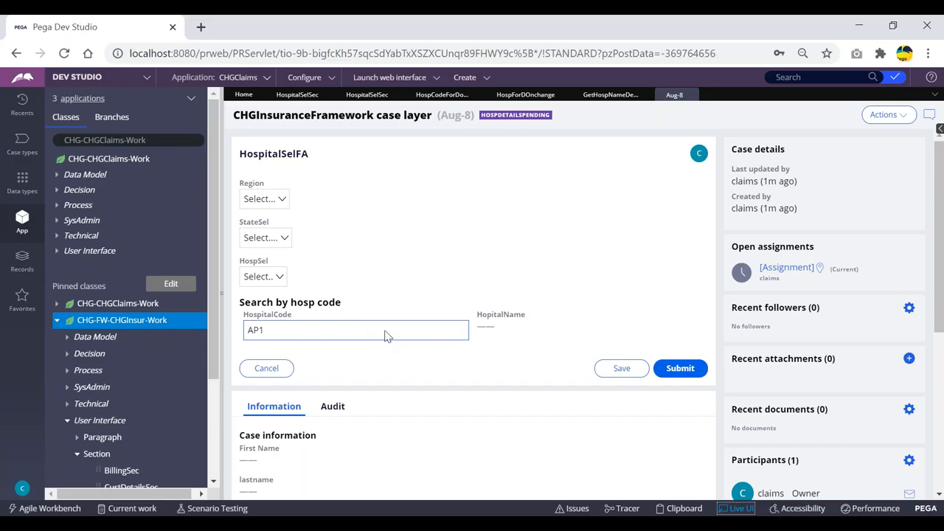
click(341, 323)
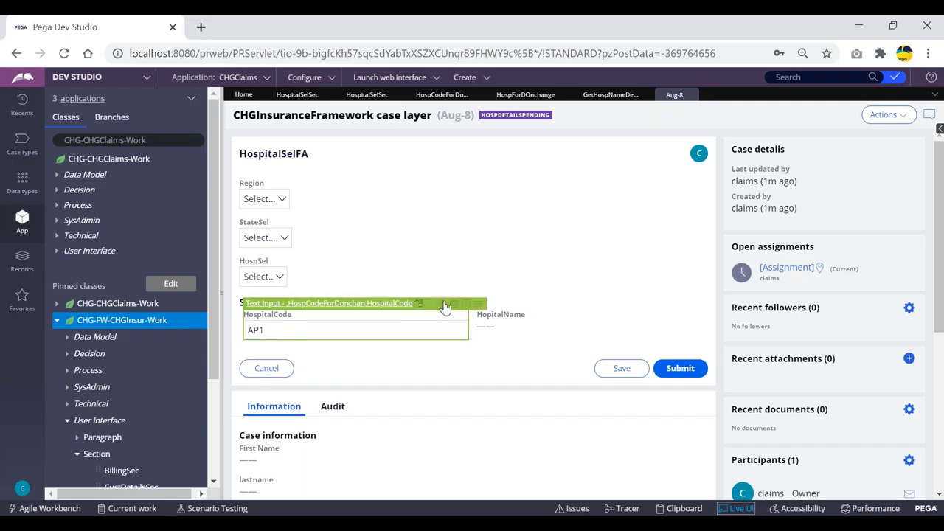
click(466, 303)
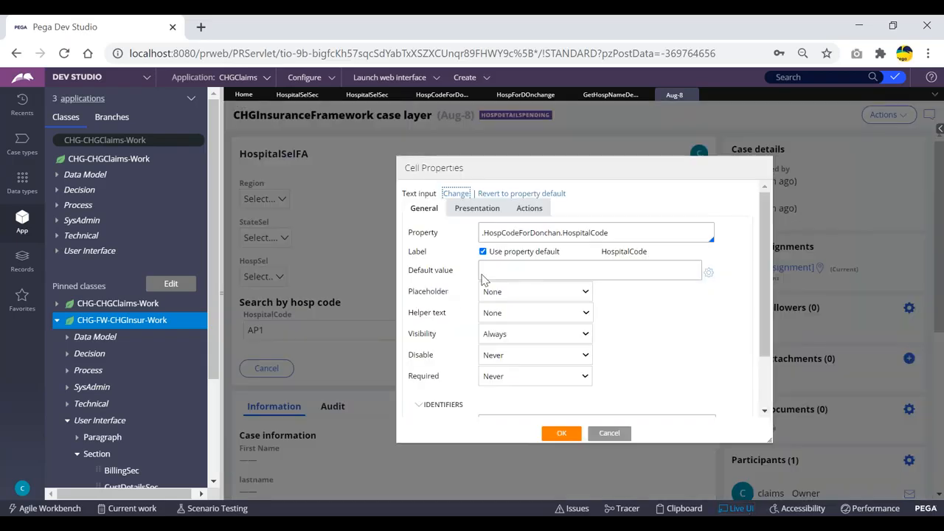
click(532, 209)
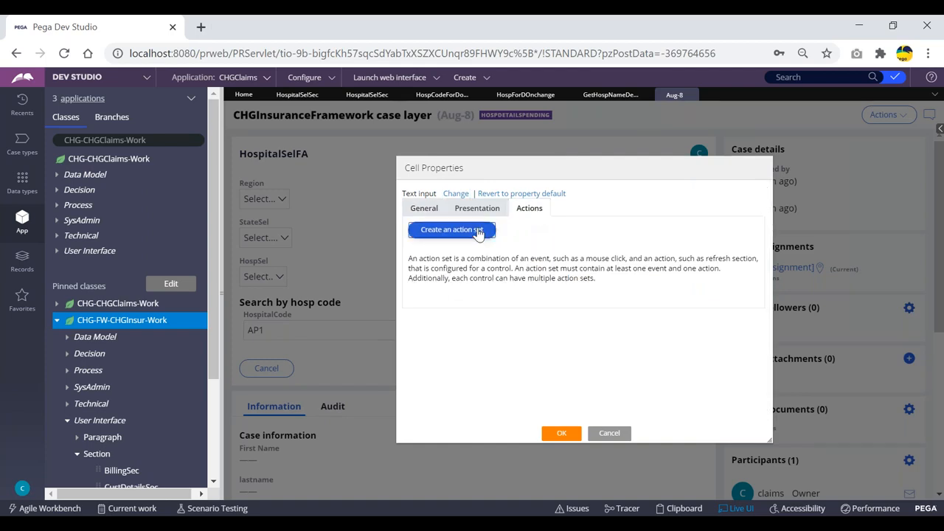
click(478, 232)
click(450, 309)
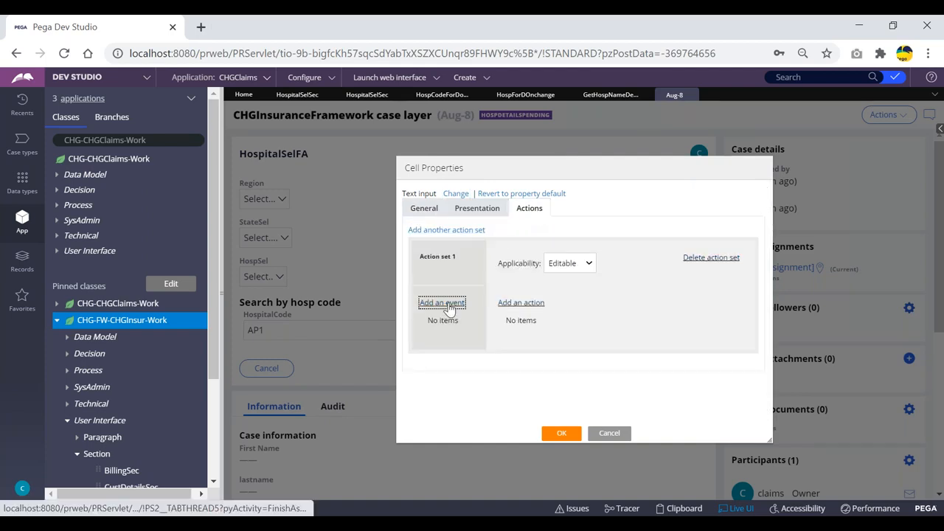
click(595, 326)
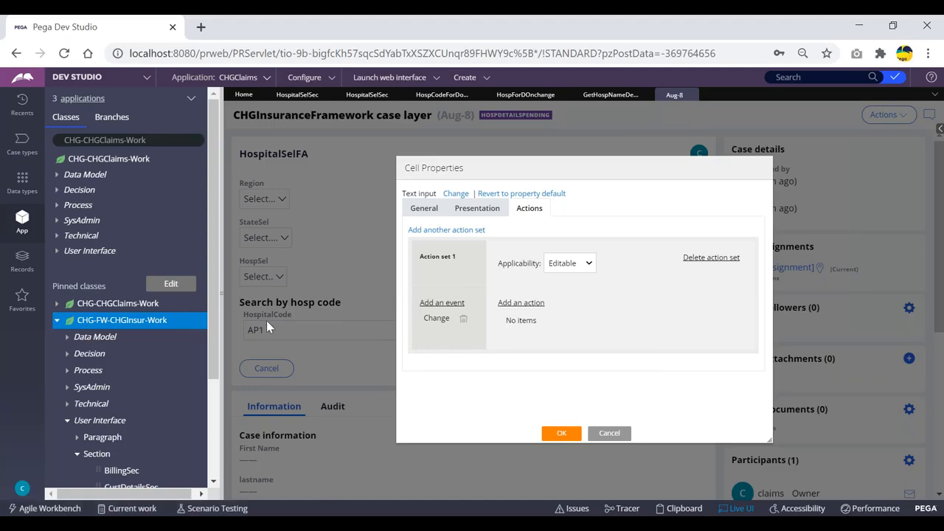
Add a Refresh action targeting the section to the HospitalCode action set and apply the cell properties.
click(523, 304)
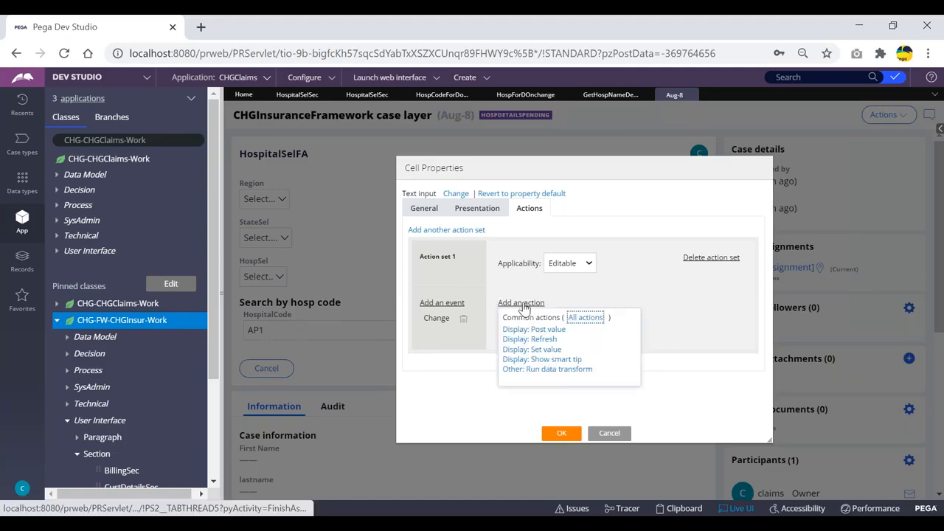
click(537, 339)
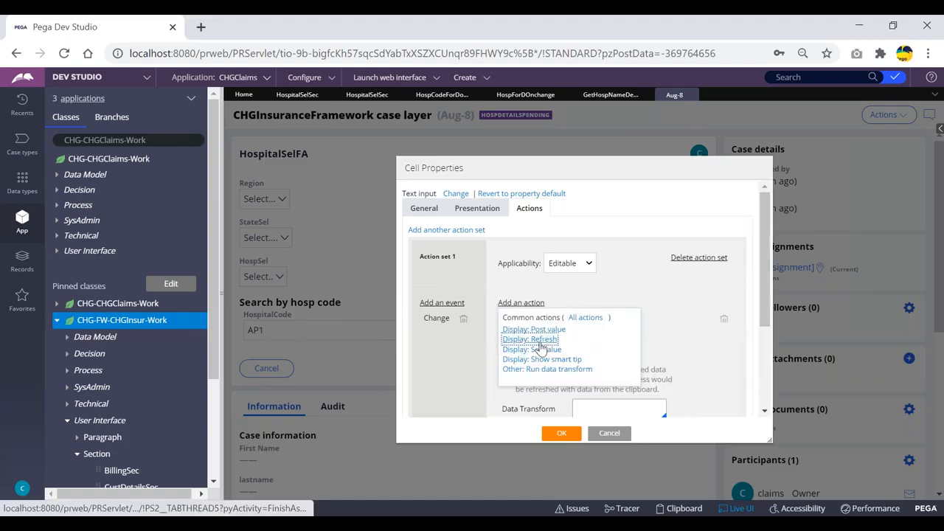
scroll(622, 360, down, 2)
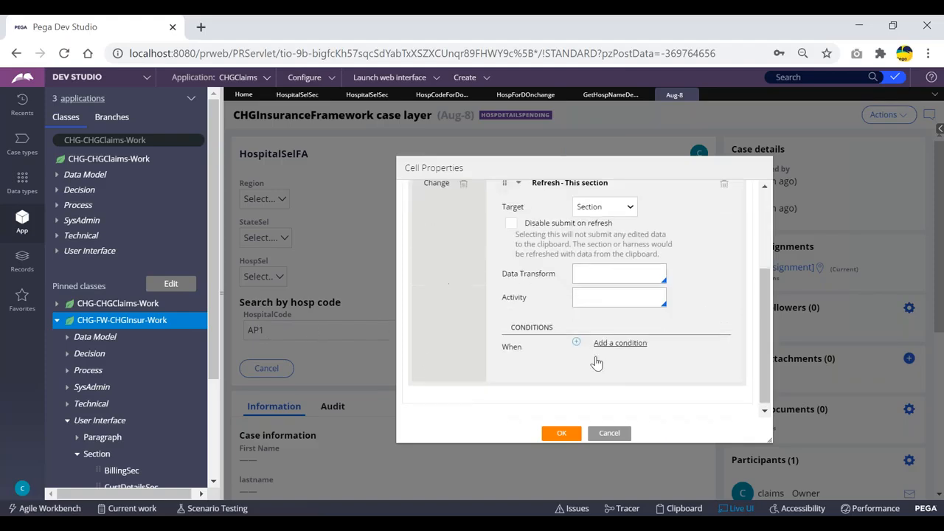
click(561, 434)
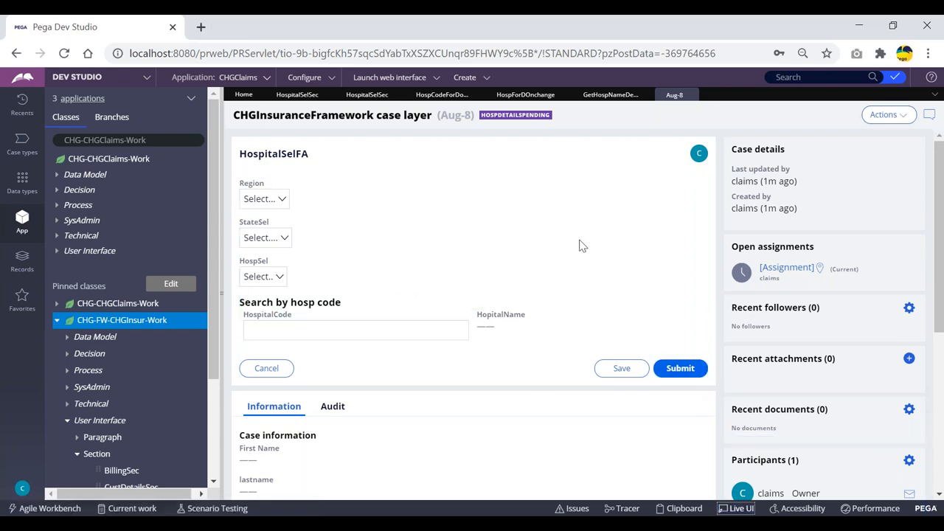
Enter AP1 as the hospital code to test the new refresh action.
click(373, 326)
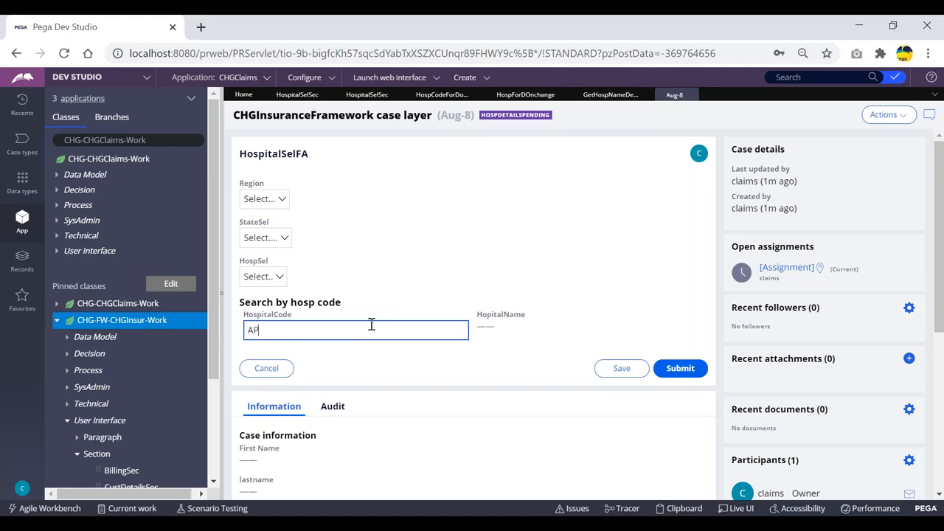
text(AP1)
key(Tab)
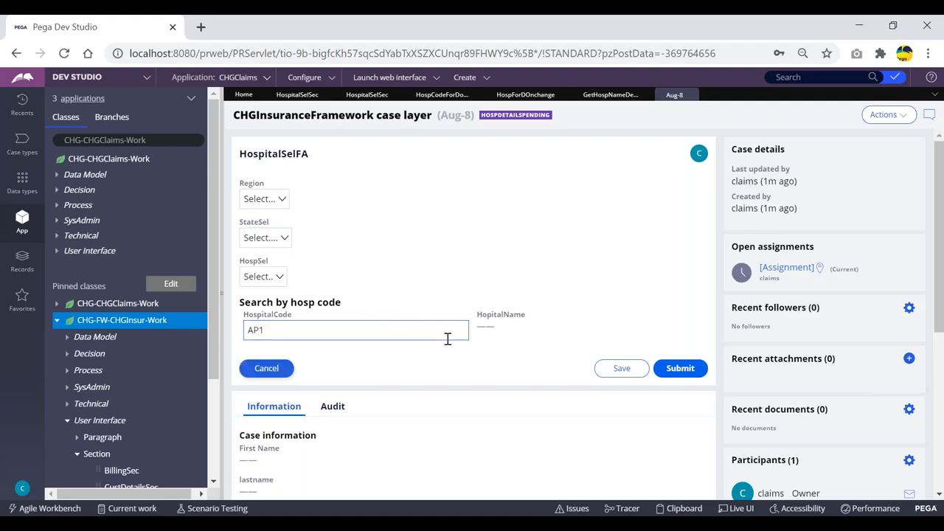
Refresh the case and enter AP1 as the hospital code again.
click(907, 116)
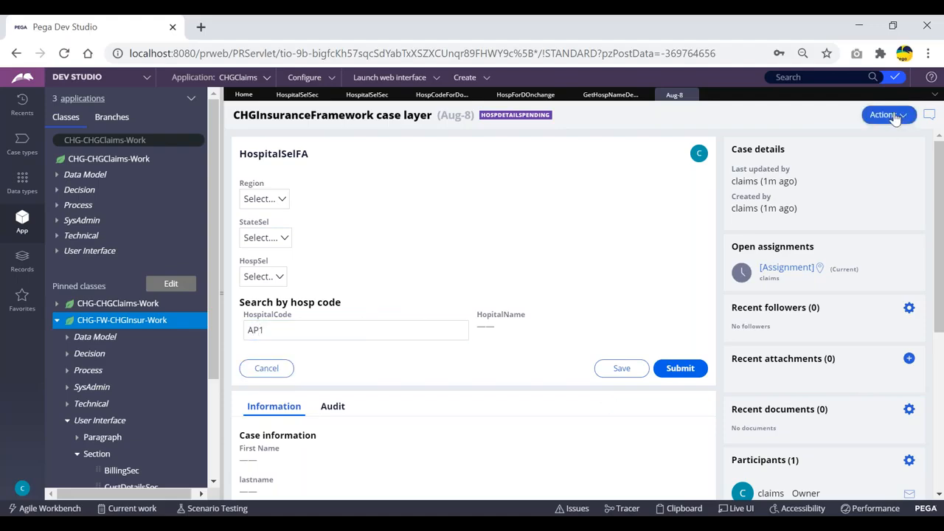
click(889, 134)
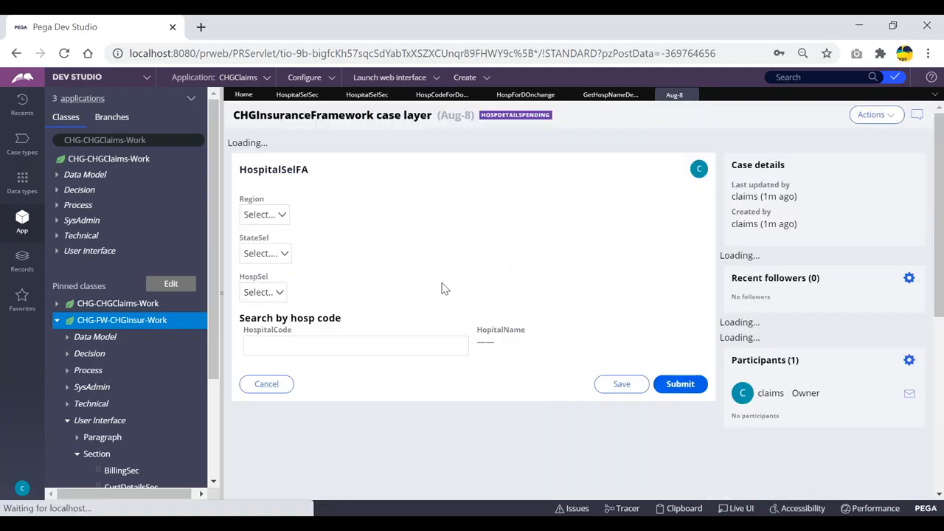
click(350, 330)
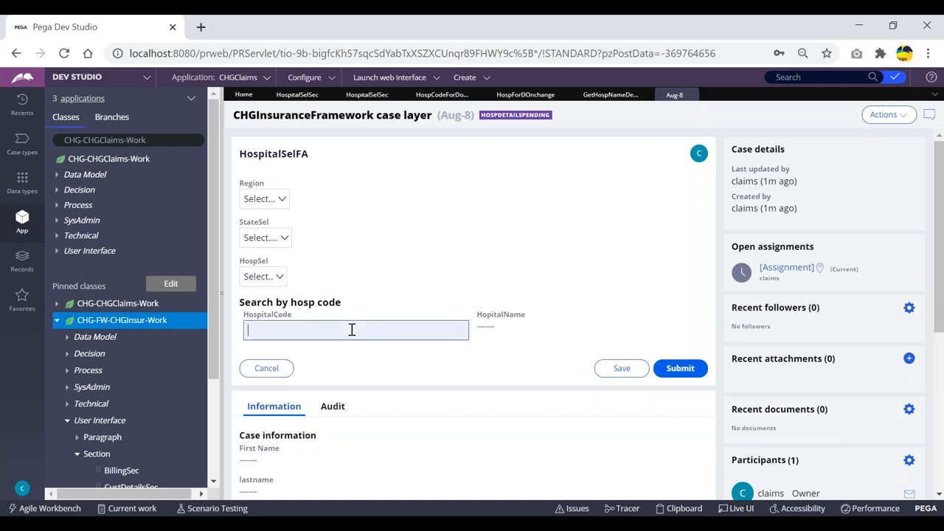
text(AP1)
key(Tab)
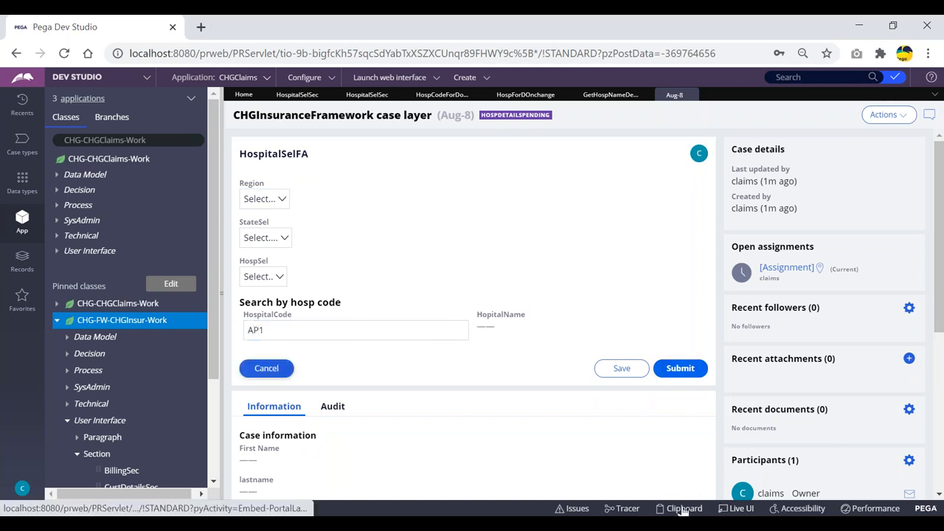
Trace the hospital lookup by opening the Tracer and entering AP2 as the hospital code, and inspect the activity's step statuses.
click(632, 511)
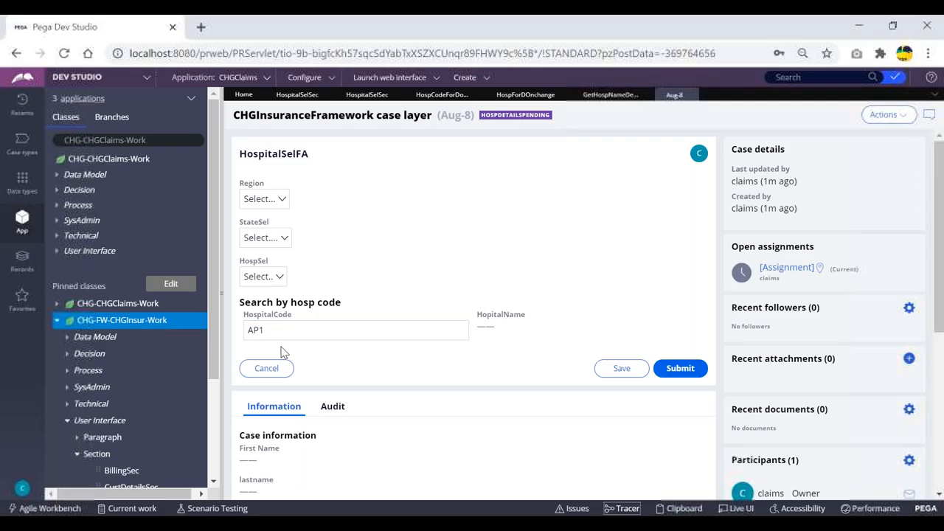
click(301, 329)
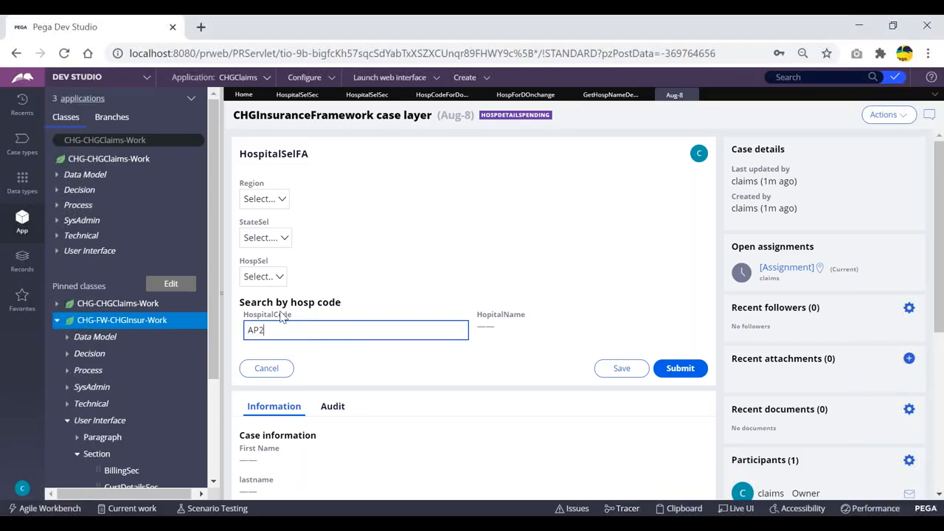
key(Tab)
key(alt+Tab)
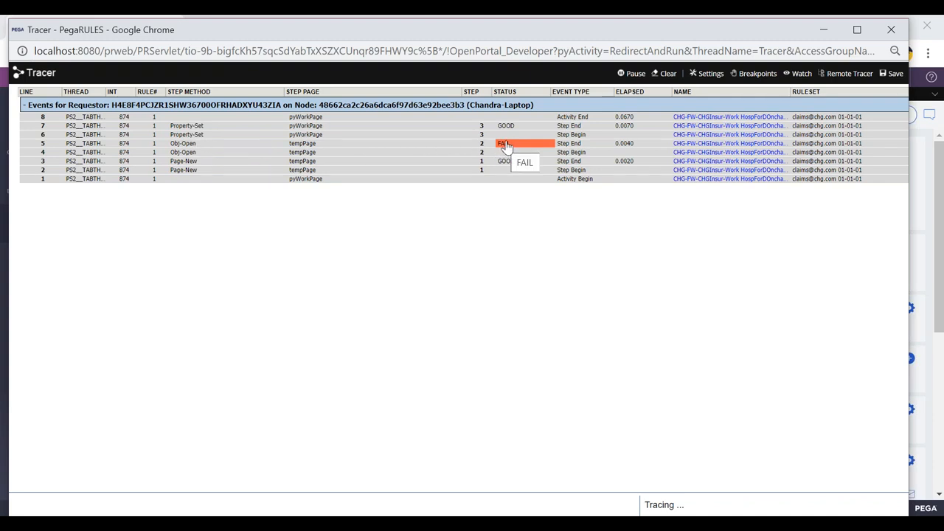
key(alt+Tab)
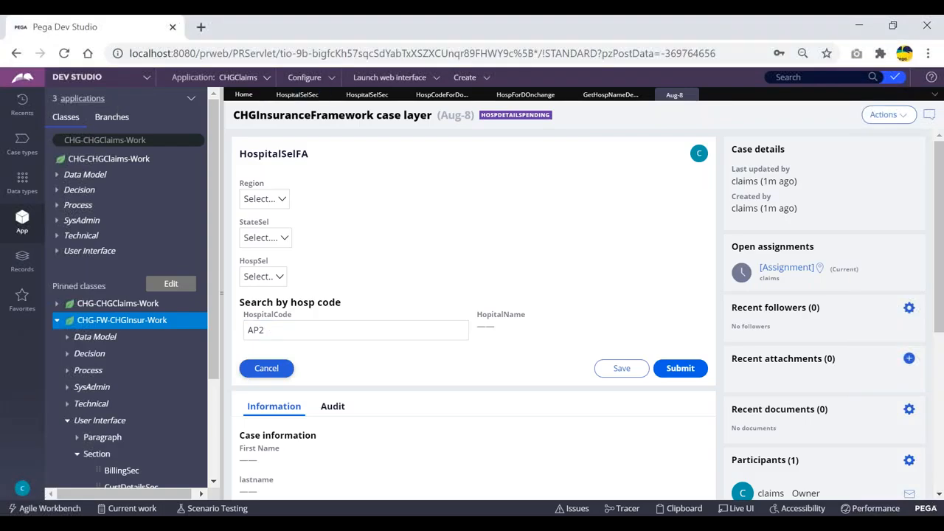
Find the CHG-Data-Hospital class in the application explorer and list its instances.
click(114, 140)
text(CHG-c)
text(at)
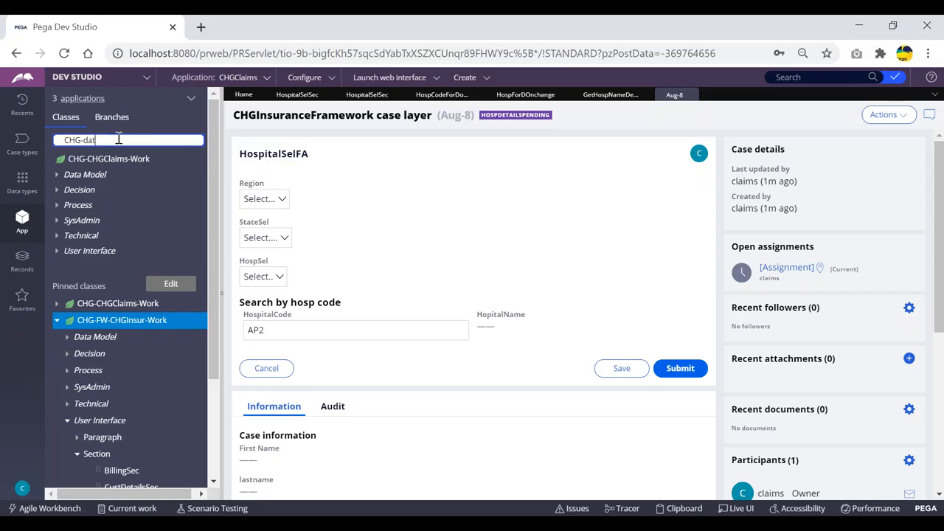
text(a)
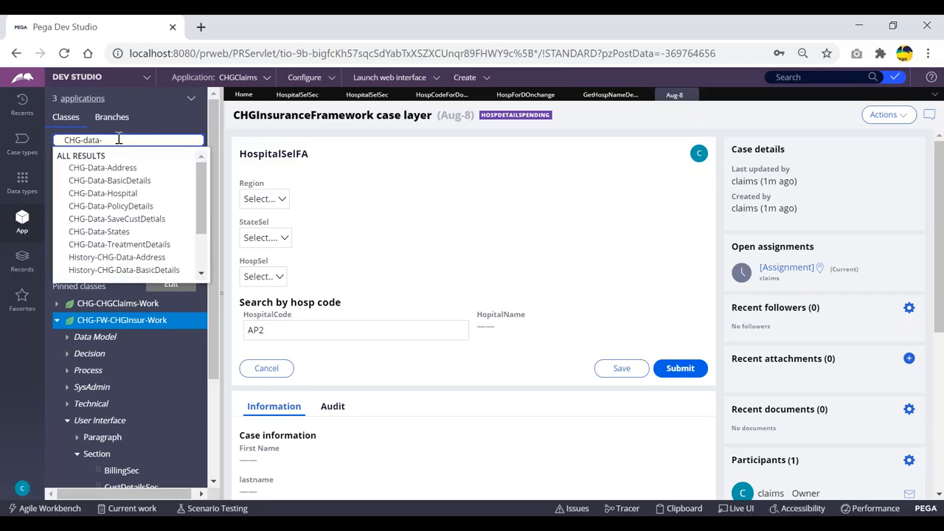
text(-ho)
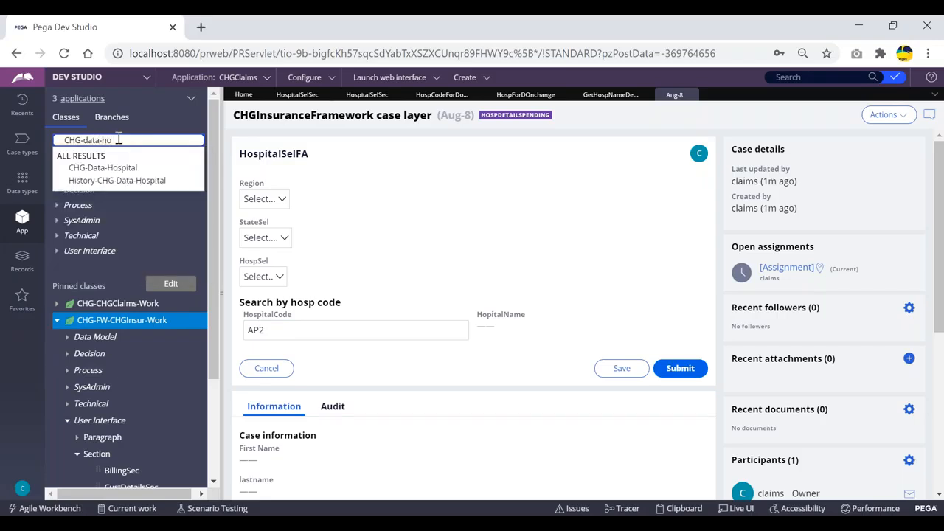
click(126, 168)
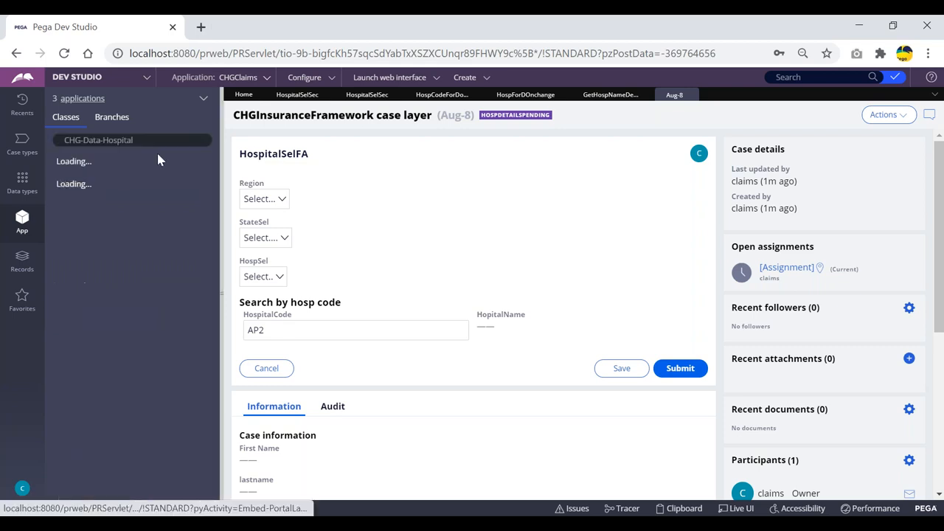
click(87, 160)
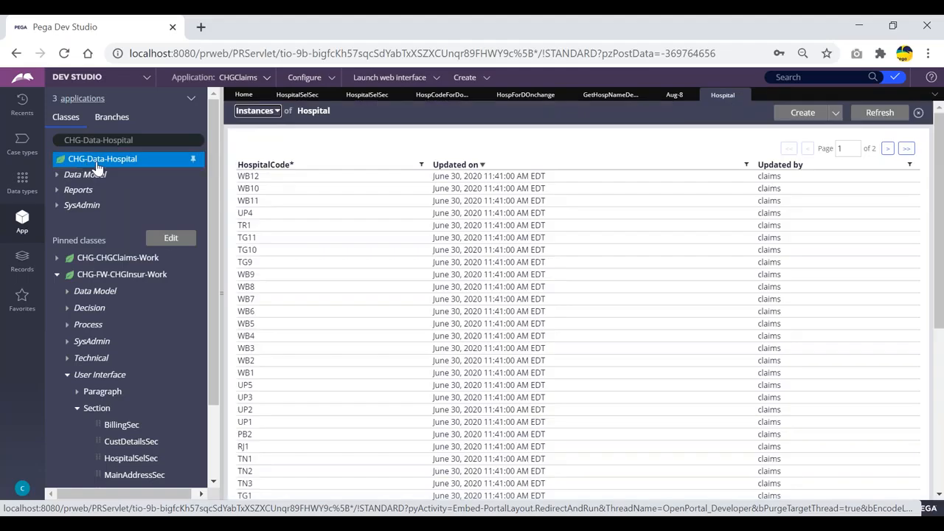
View the CHG-Data-Hospital class in the data designer and check its fields and locally stored records.
right_click(94, 164)
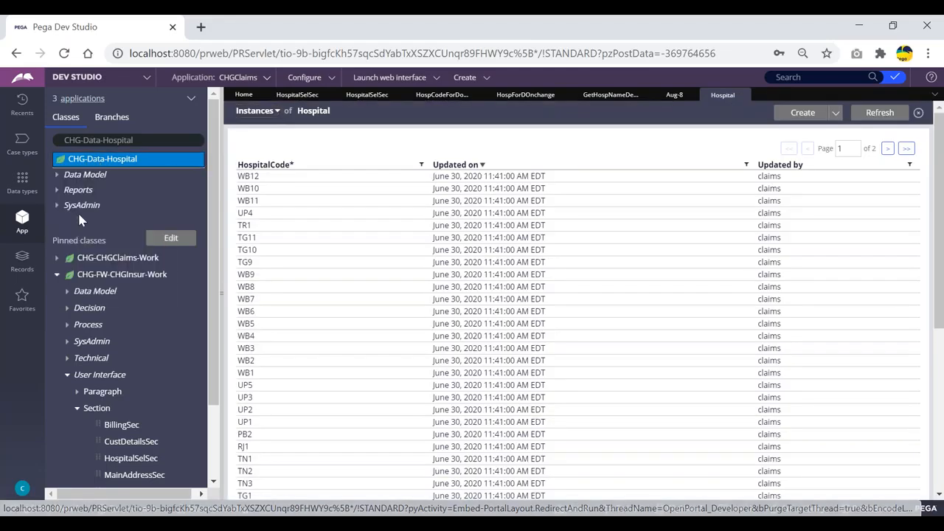
right_click(88, 164)
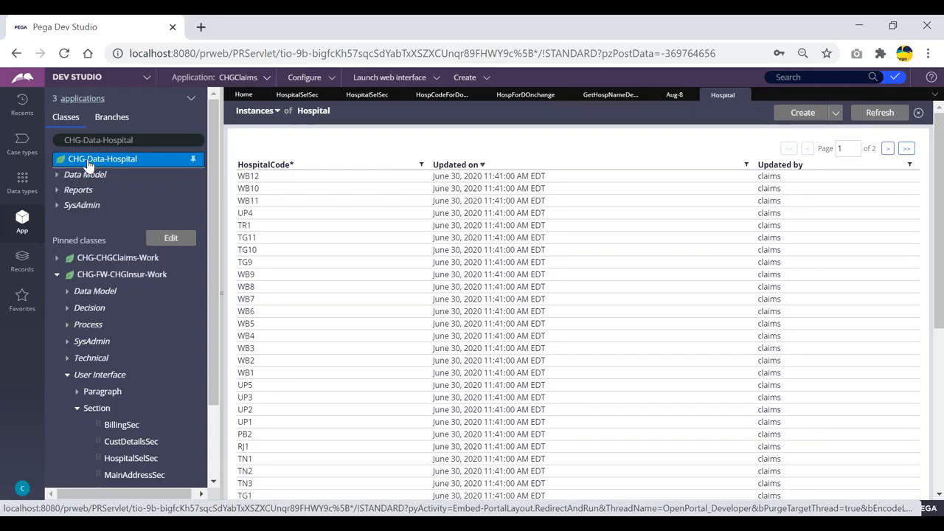
right_click(88, 164)
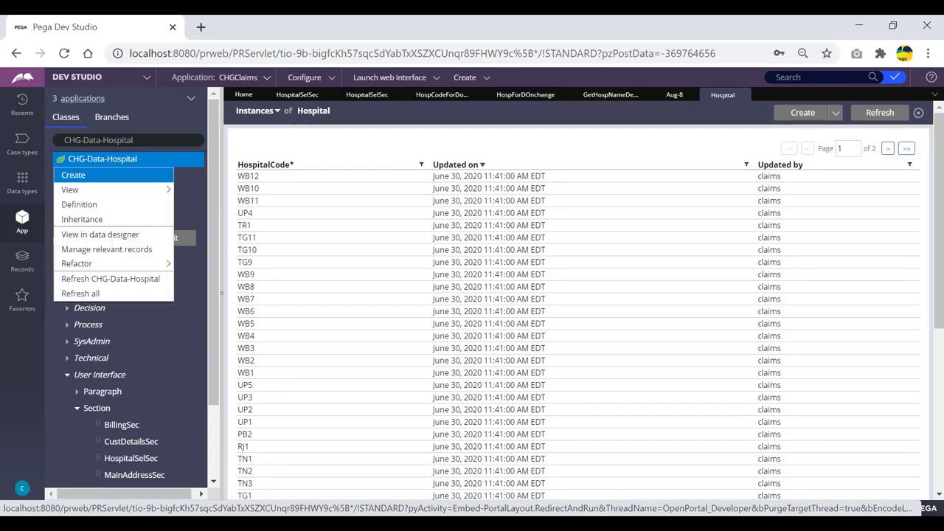
click(74, 234)
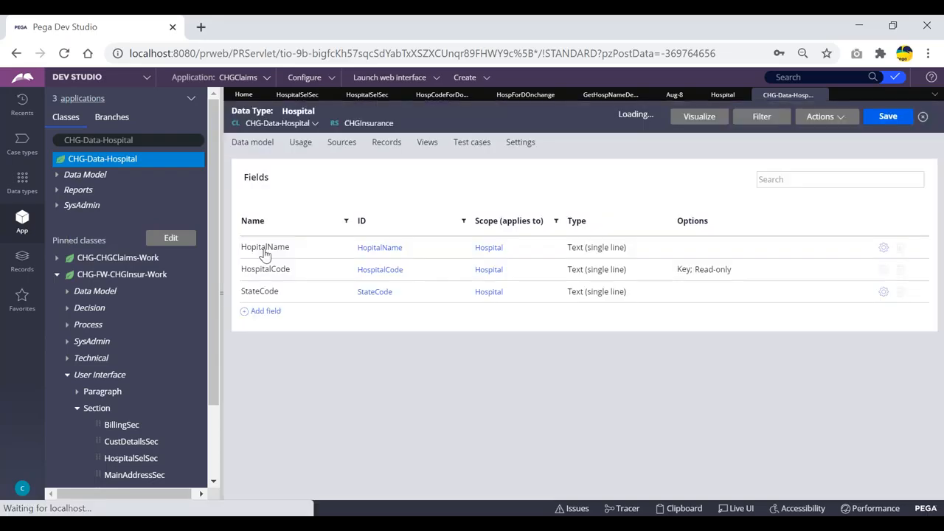
click(397, 146)
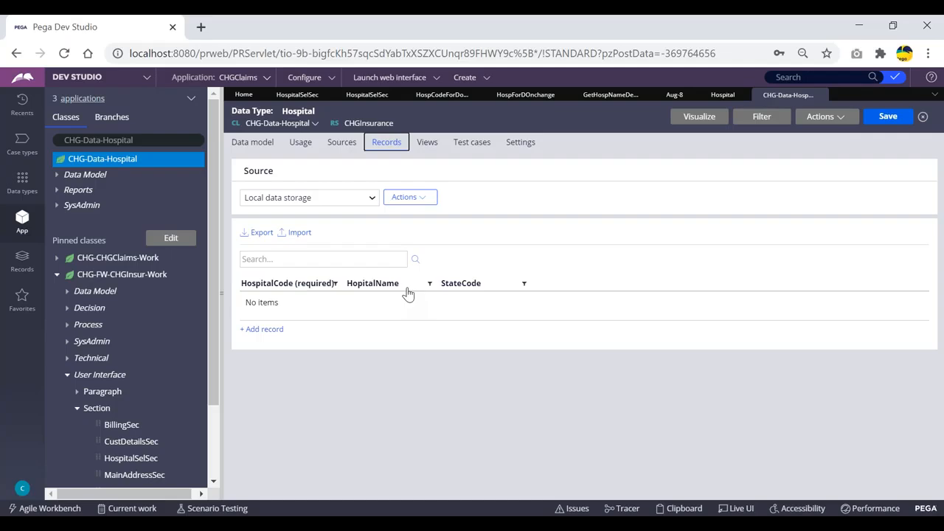
click(732, 95)
click(775, 97)
Import the Hospital records from the Region&States&Hosp CSV file, matching on HospitalCode with the Add or update purpose and skipping validate rules.
click(296, 234)
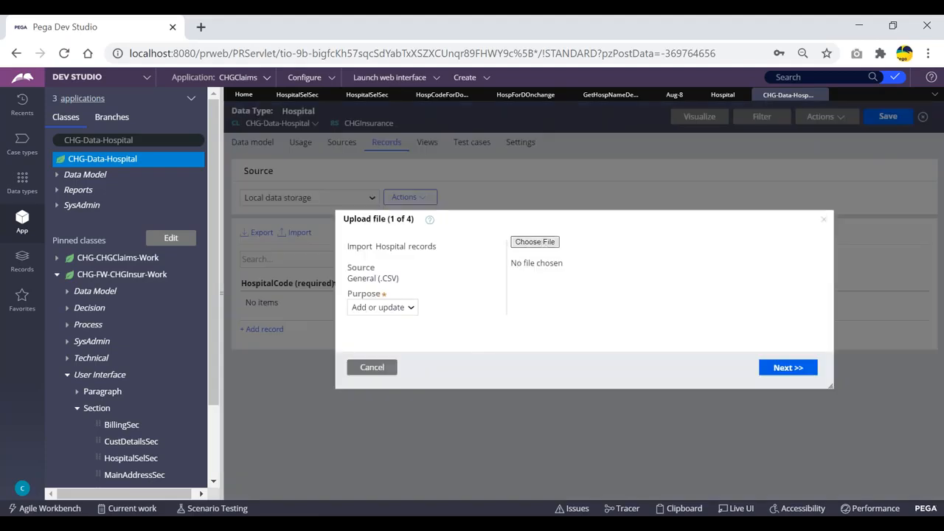
click(534, 242)
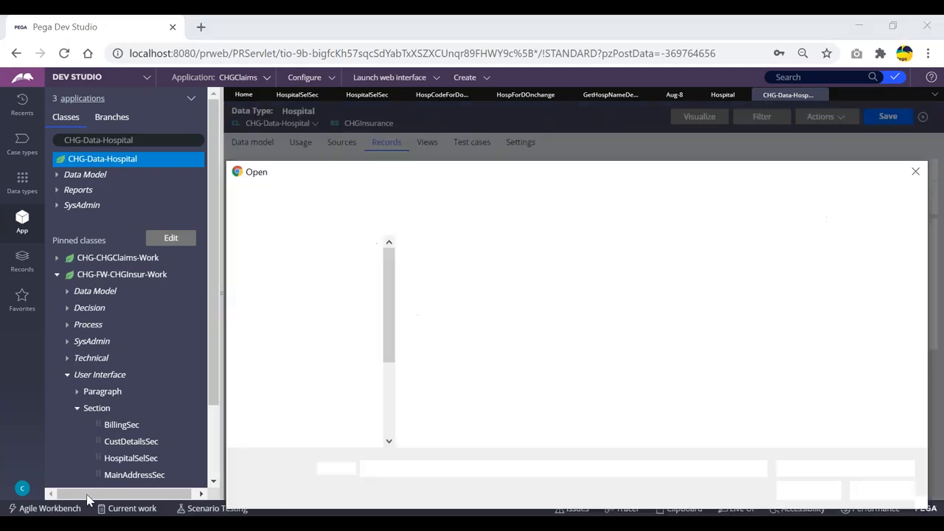
click(79, 514)
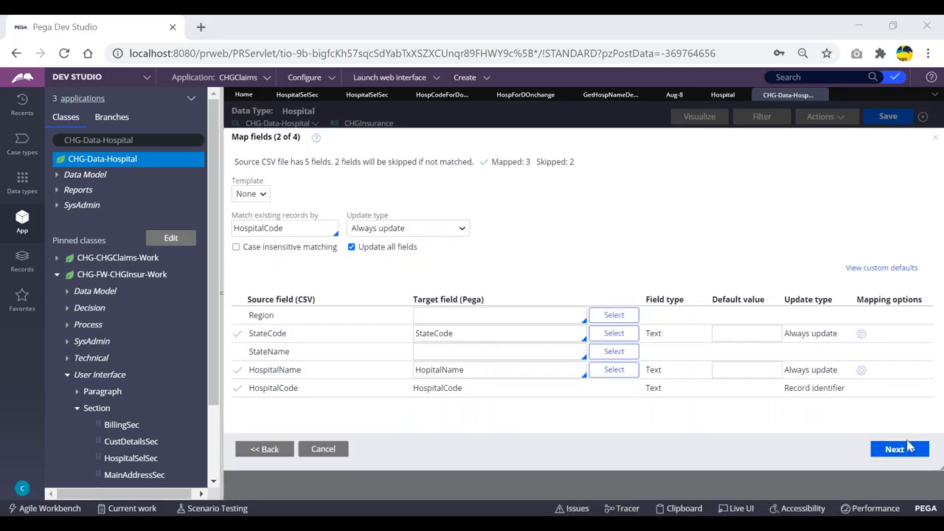
click(896, 456)
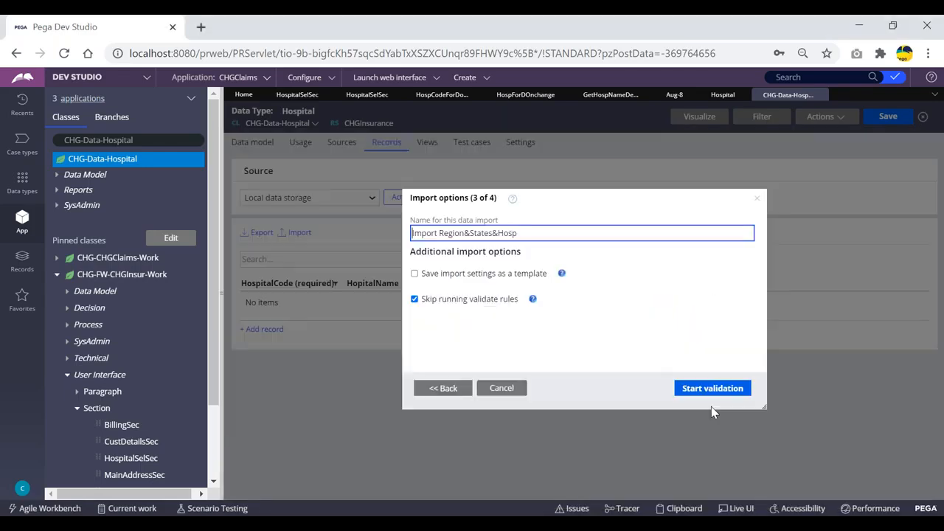
click(713, 389)
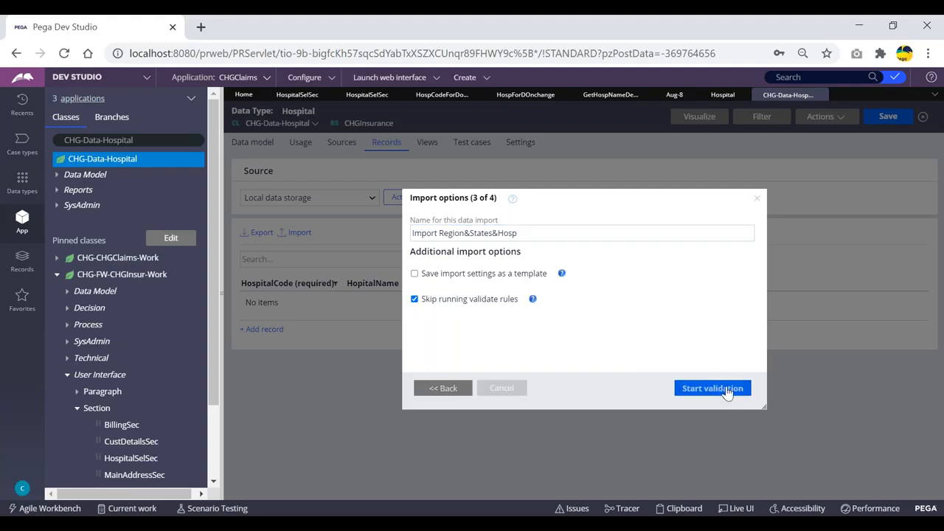
click(712, 399)
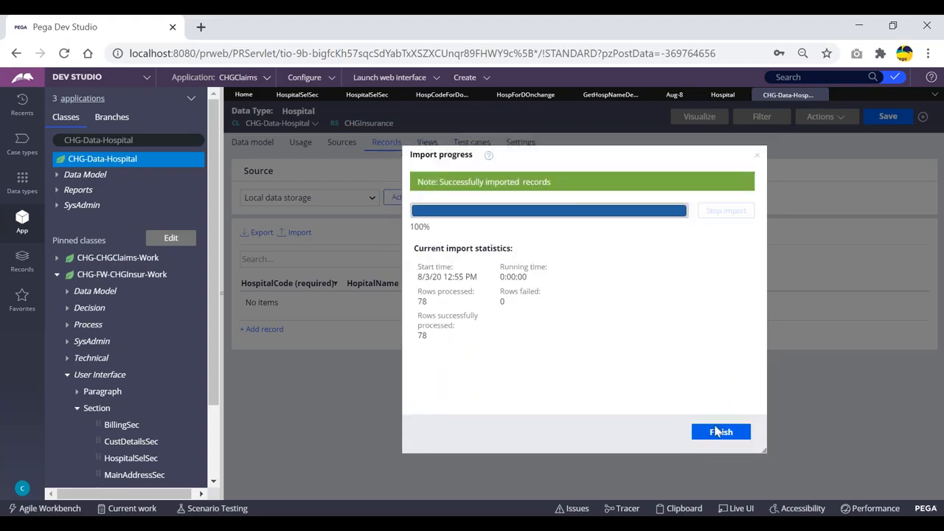
click(721, 434)
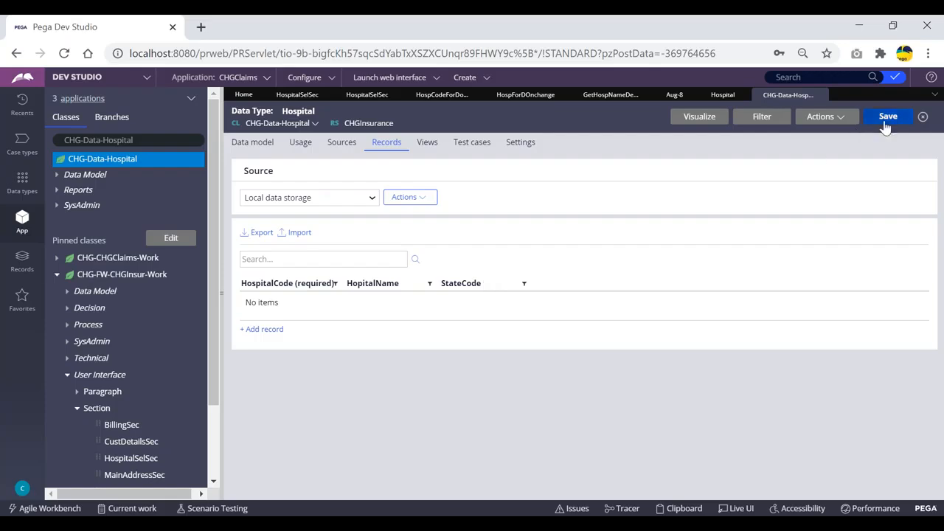
click(146, 140)
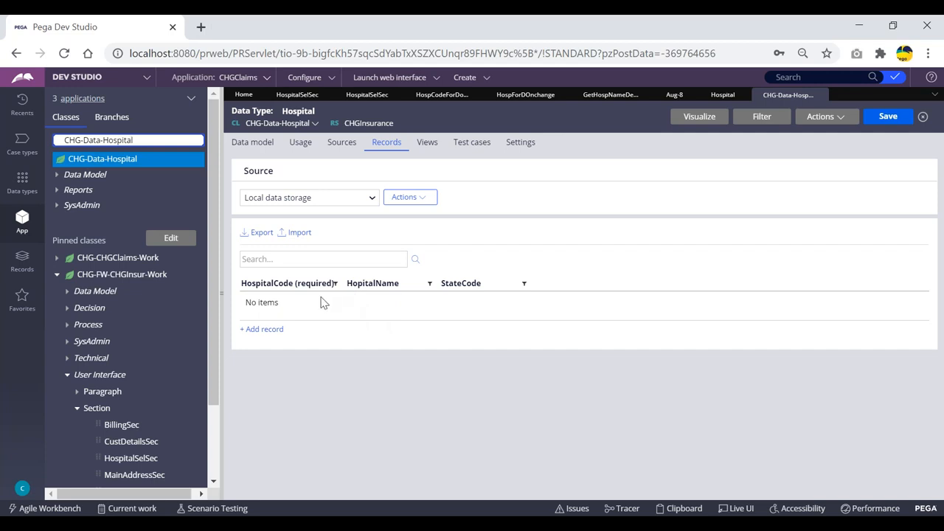
Try to add a hospital record with hospital code AP1, hospital name sample and state code qwe.
click(262, 329)
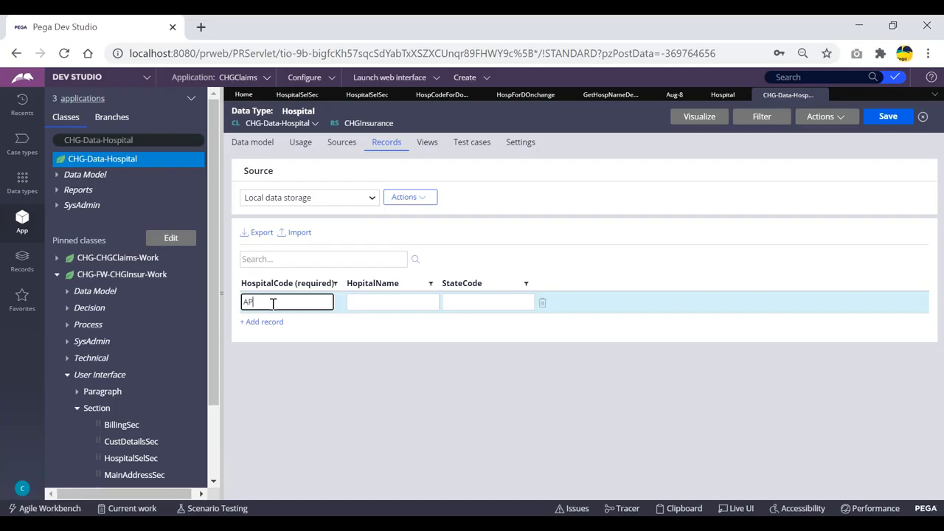
key(Tab)
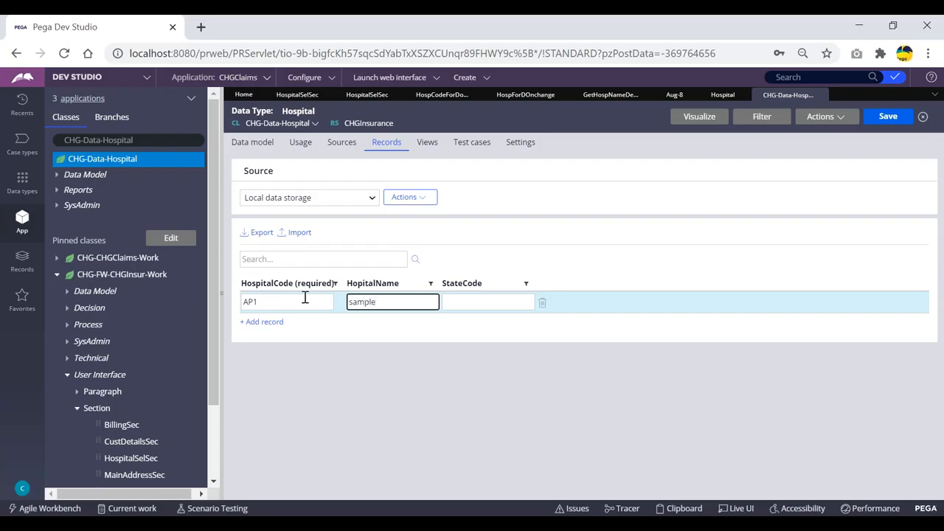
click(480, 301)
text(ASA)
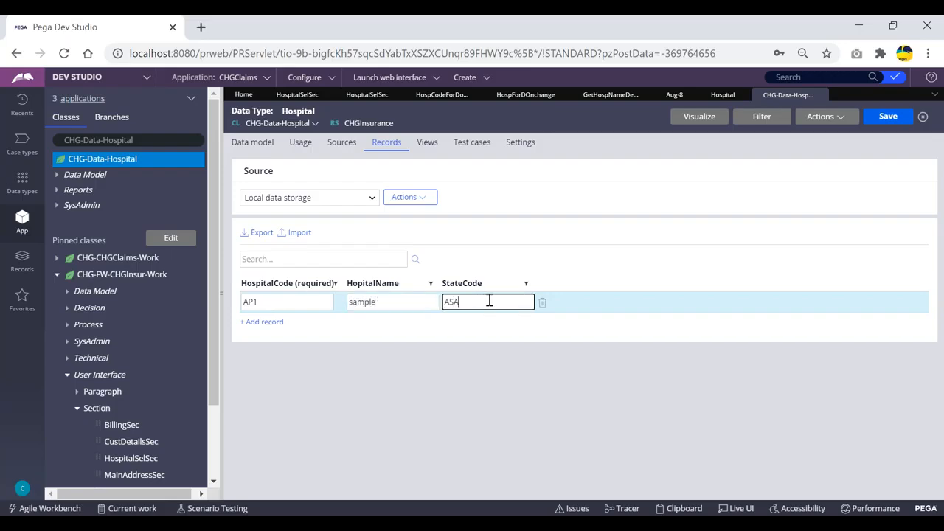
key(BackSpace)
key(BackSpace)
key(BackSpace)
click(268, 322)
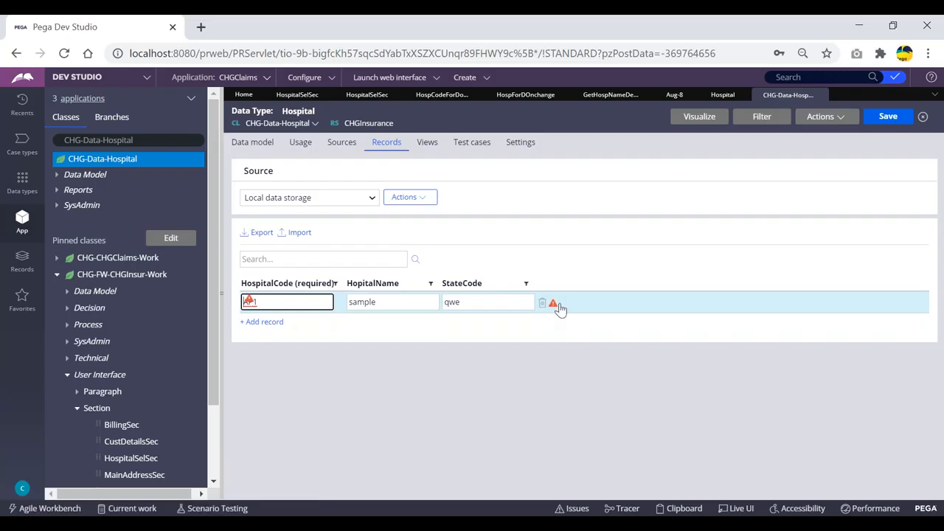
Replace the new record's hospital code with 111 and re-enter sample as its hospital name.
mouse_move(554, 309)
triple_click(275, 299)
key(BackSpace)
key(Tab)
text(s)
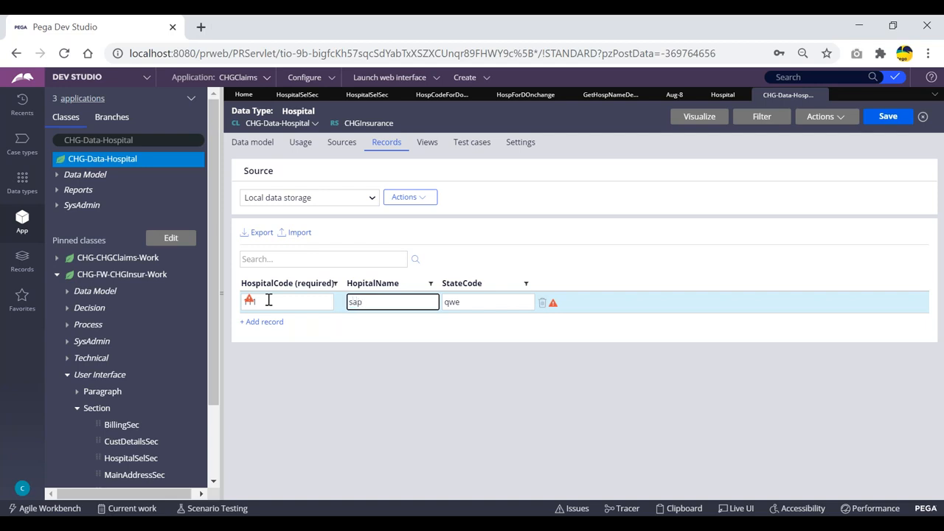
text(ample)
key(Tab)
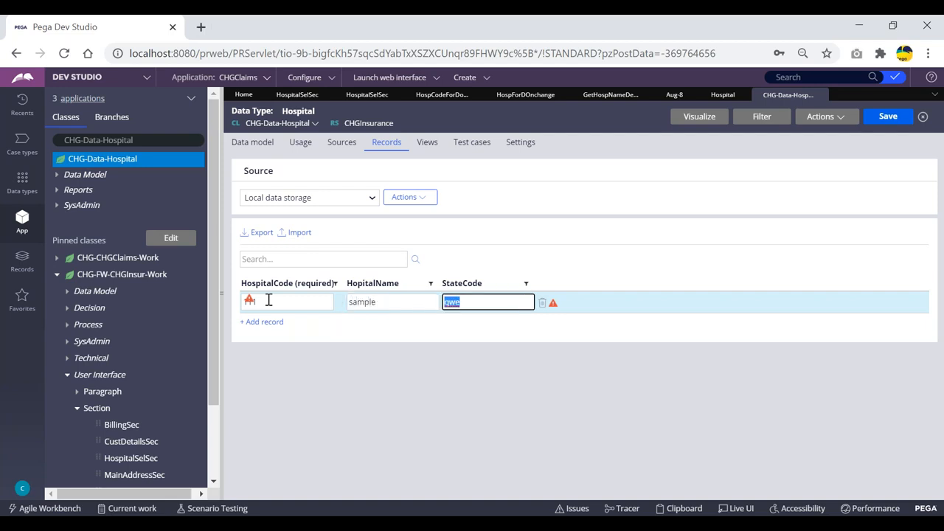
Add a second hospital record with code 222, name sample2 and state code qwe, and save the Hospital data type.
click(258, 322)
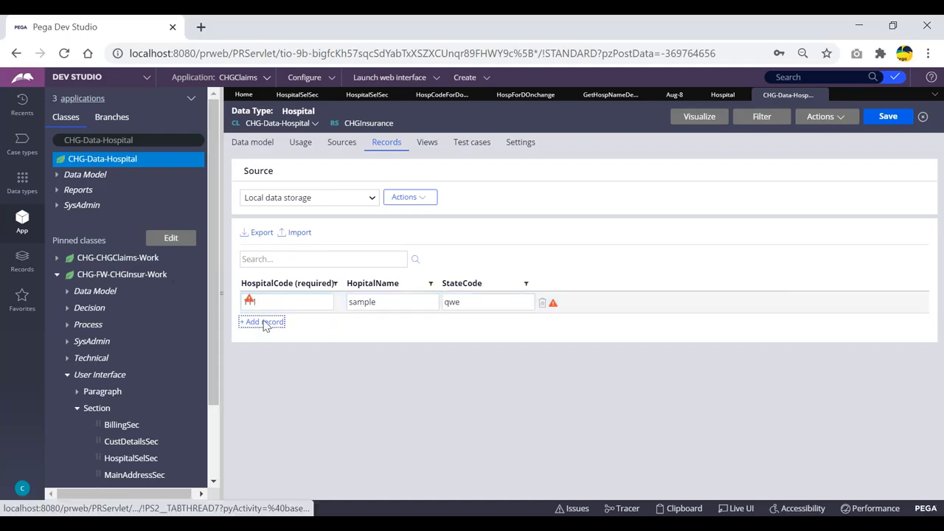
text(222)
key(Tab)
text(sample2)
key(Tab)
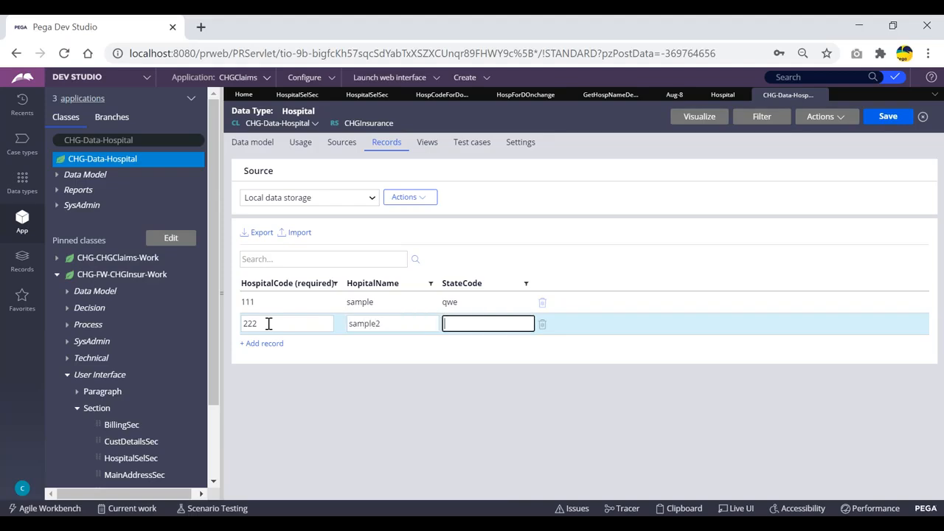
text(qwe)
click(888, 120)
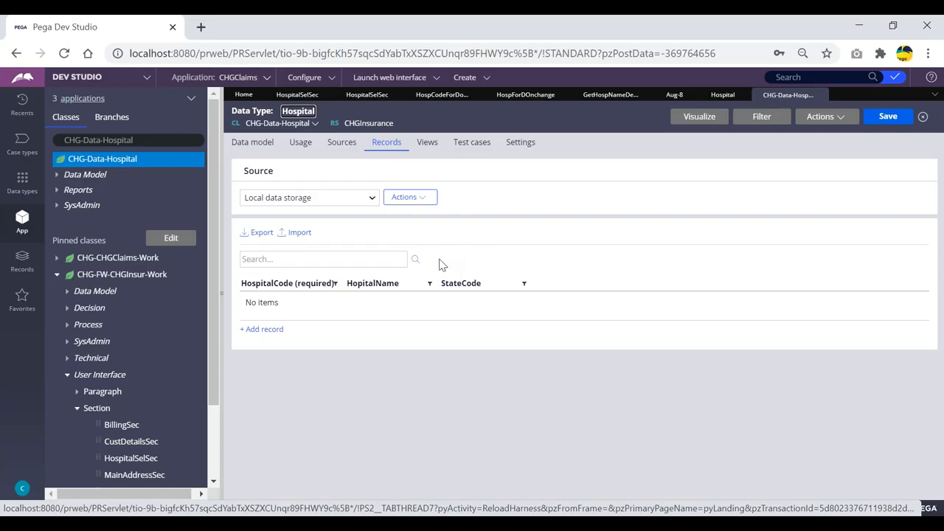
Try to add a hospital record with code 111, name qasd and state code adasd, and save the data type.
click(261, 329)
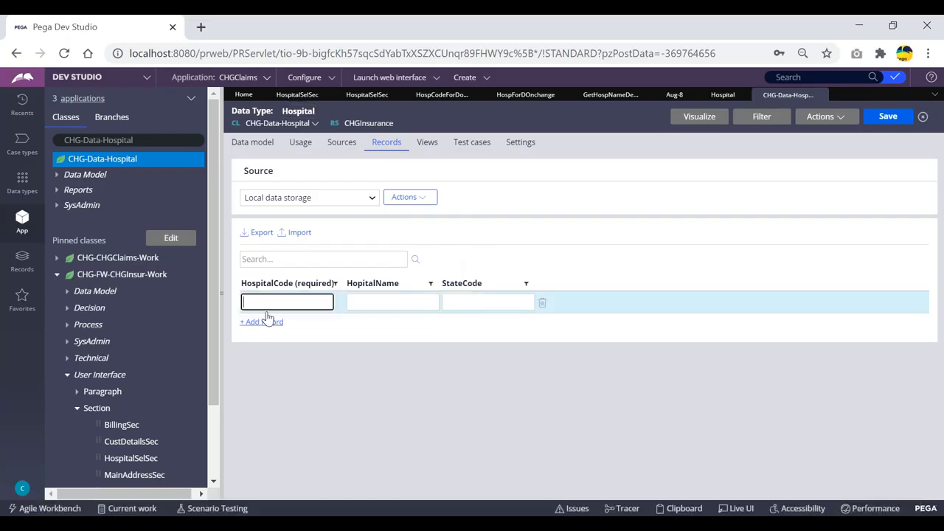
text(111)
key(Tab)
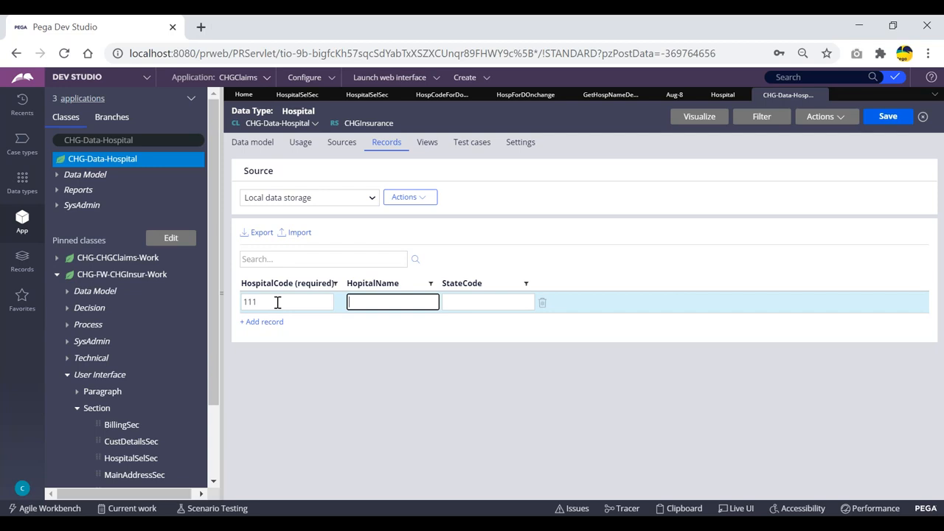
text(qasd)
key(Tab)
text(adasd)
click(889, 118)
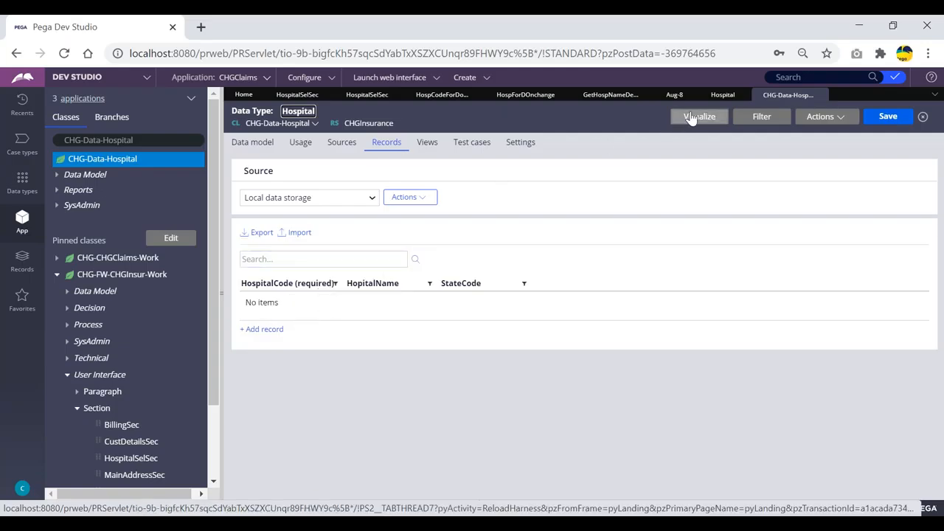
Return to the Aug-8 case and test the hospital name lookup with hospital code 111.
click(728, 96)
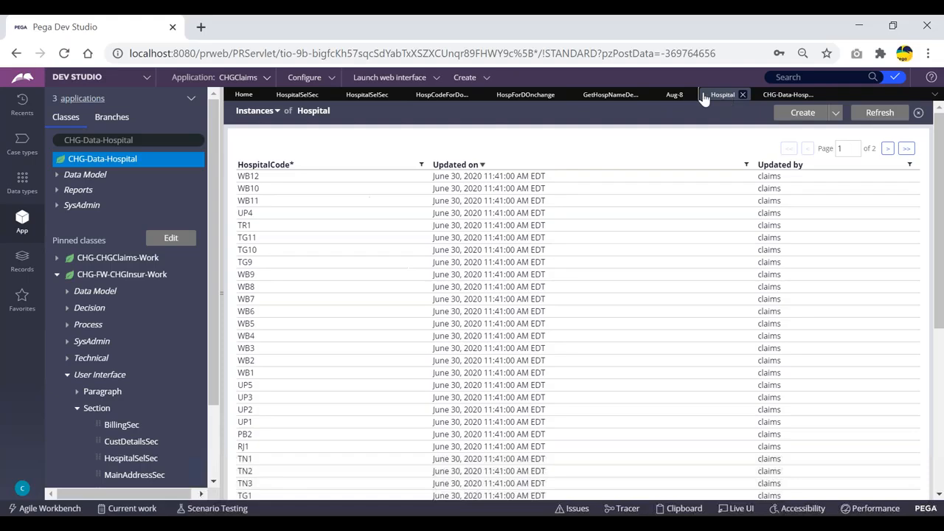
click(674, 99)
click(596, 97)
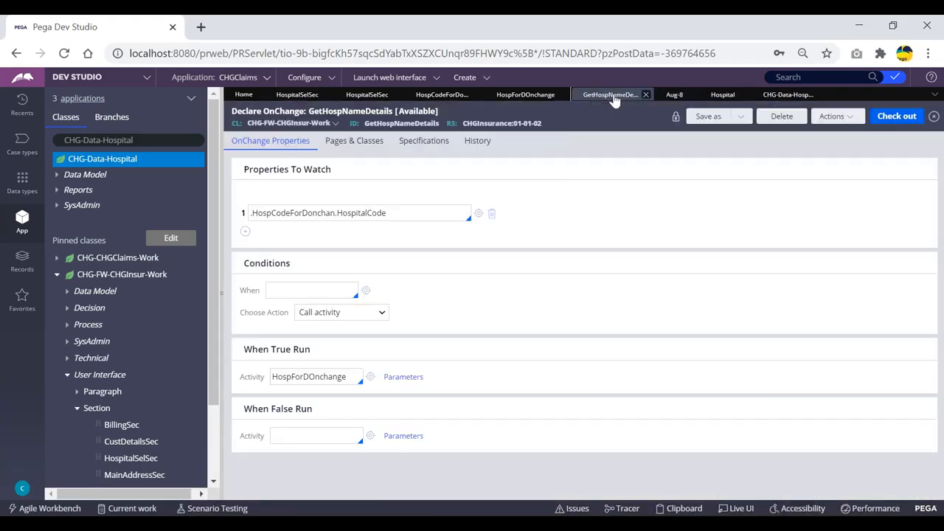
click(673, 96)
double_click(310, 329)
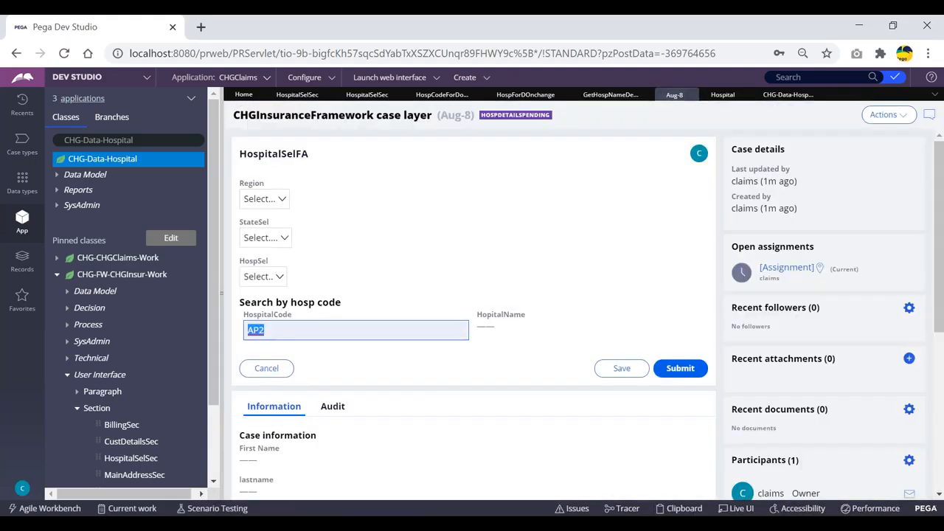
text(111)
key(Tab)
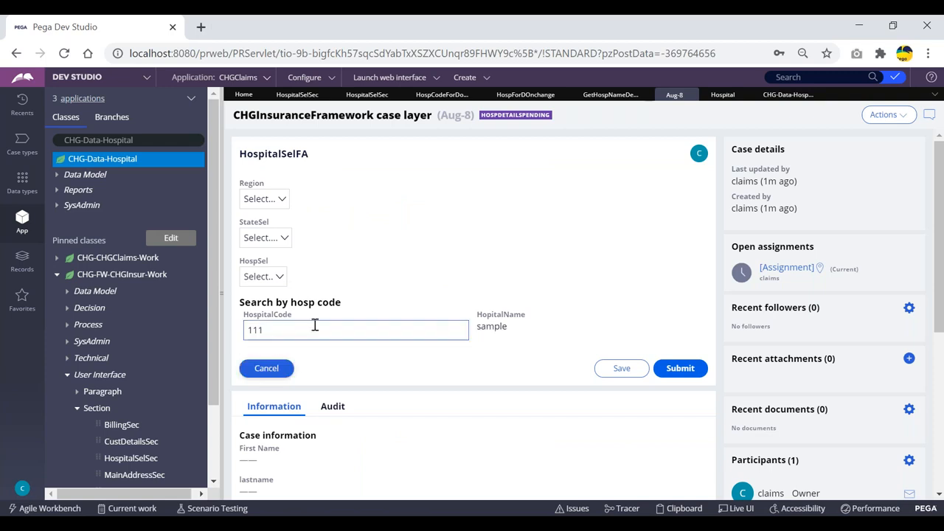
Test the hospital name lookup with hospital codes AP1, AP2 and AP3 in turn.
key(shift+Tab)
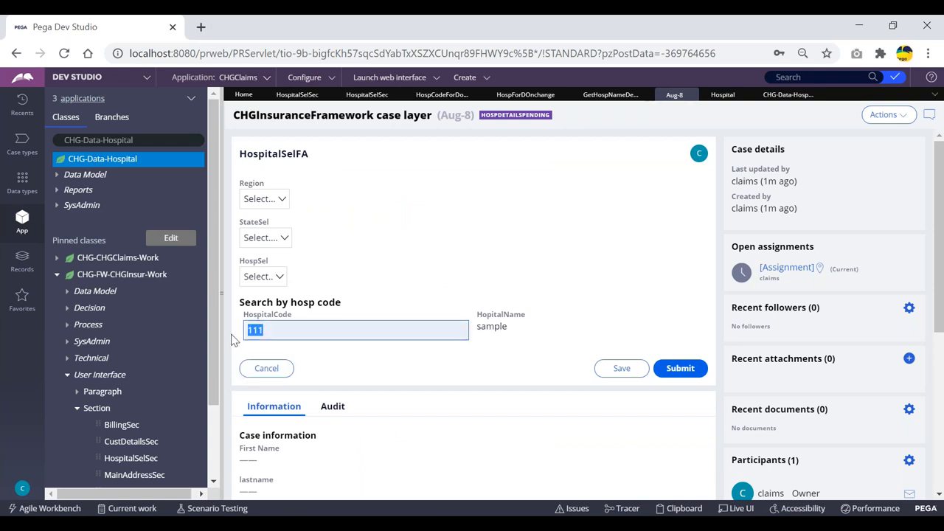
text(AP1)
key(Tab)
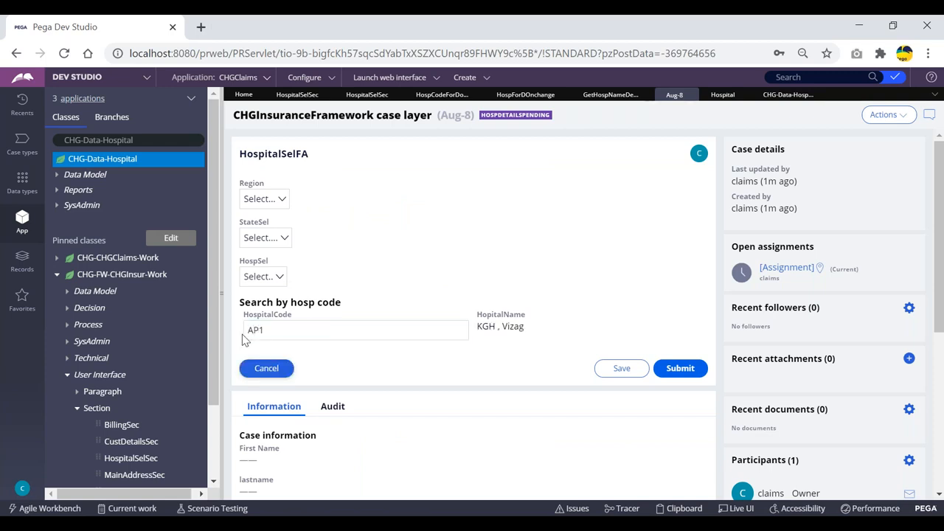
click(275, 331)
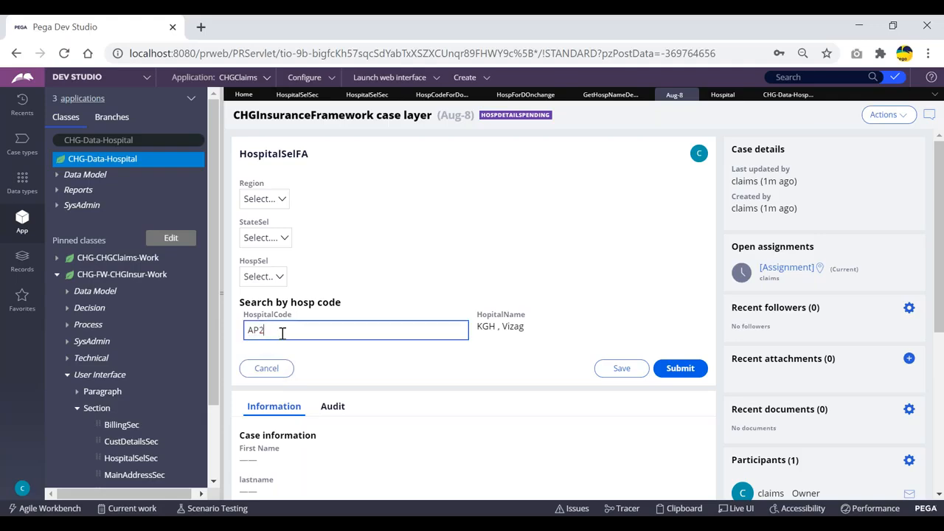
key(Tab)
key(shift+Tab)
text(AP)
key(Tab)
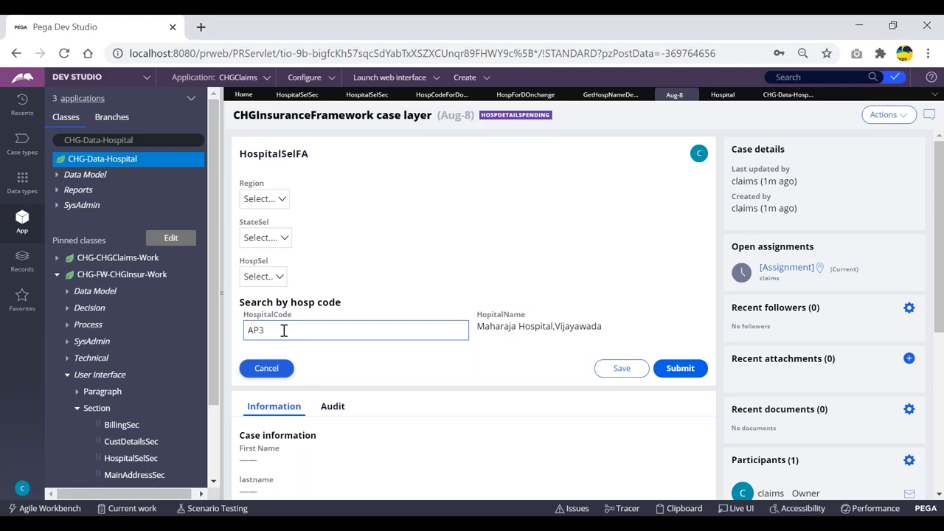
Enter AP1 as the hospital code once more to retest the name lookup.
click(374, 300)
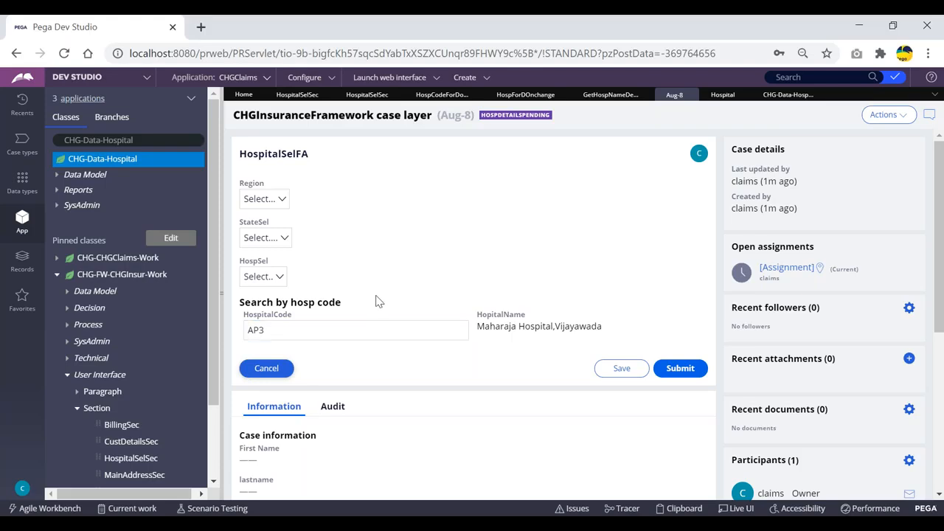
click(317, 329)
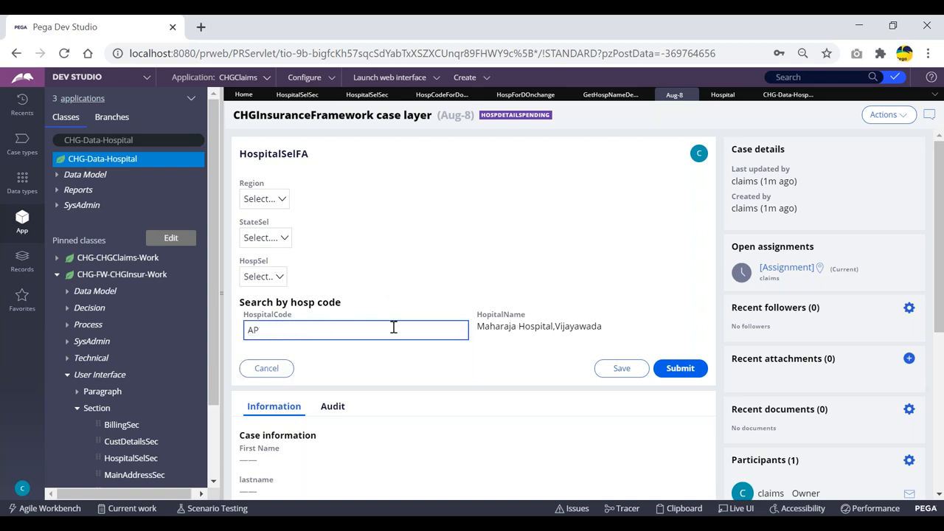
key(Tab)
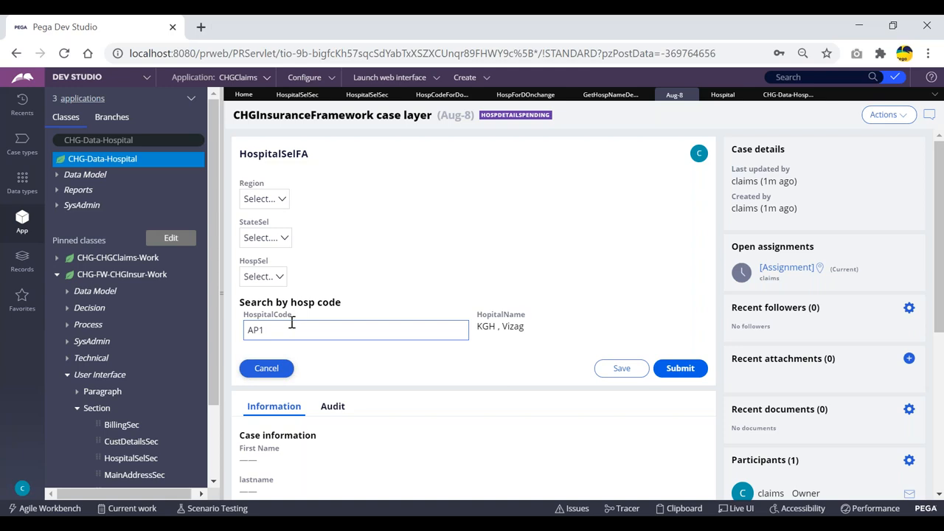
click(365, 259)
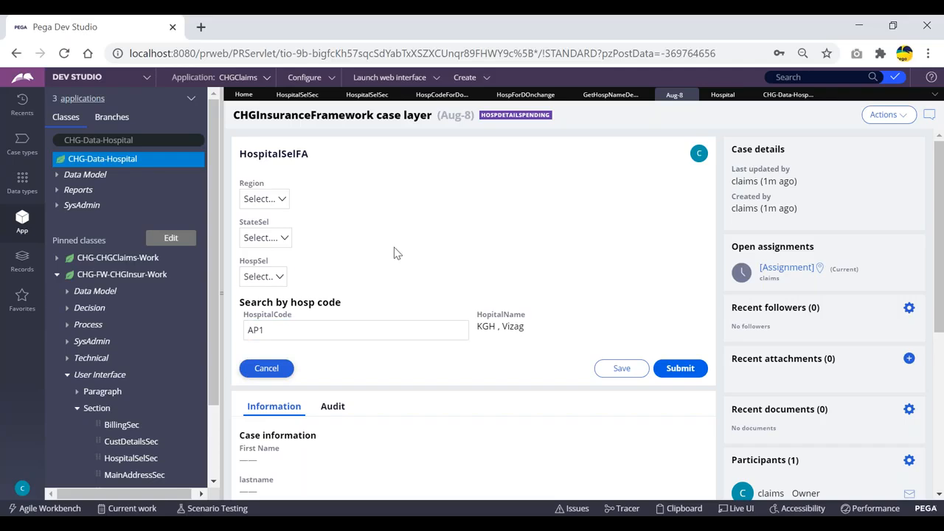
click(350, 329)
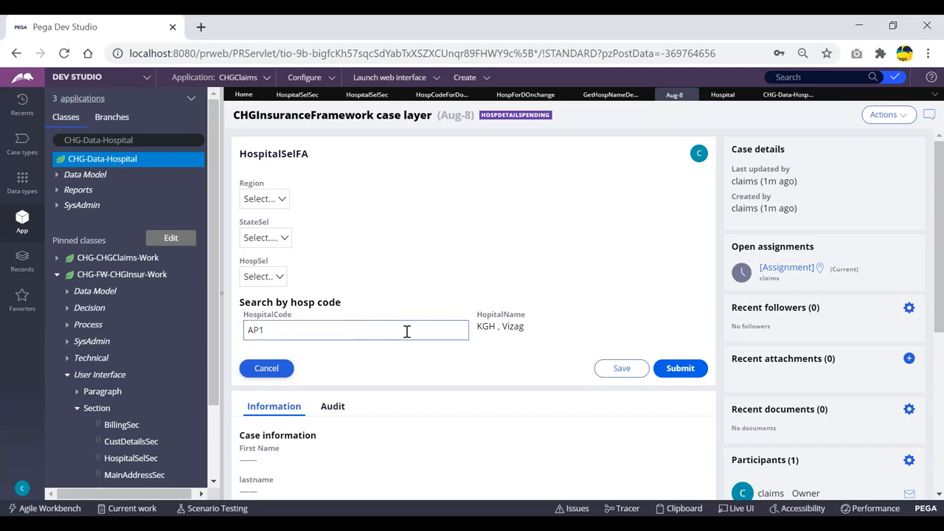
click(286, 330)
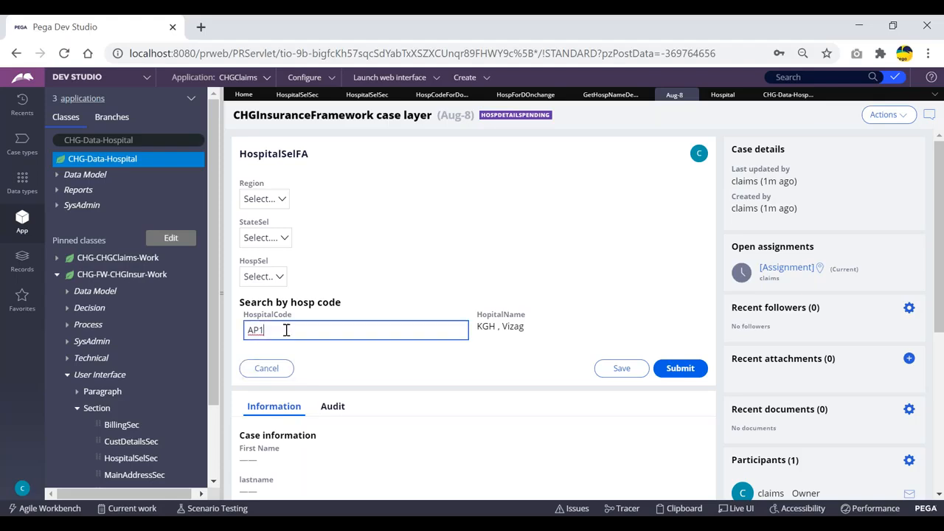
Open the cell properties of the HospitalCode field in the HospitalSelSec section.
click(506, 97)
click(437, 94)
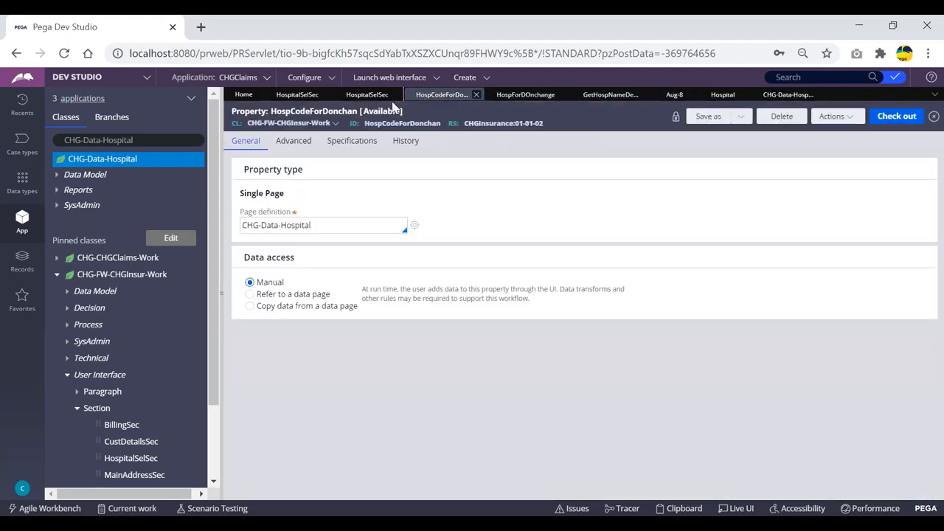
click(367, 95)
click(380, 378)
double_click(476, 369)
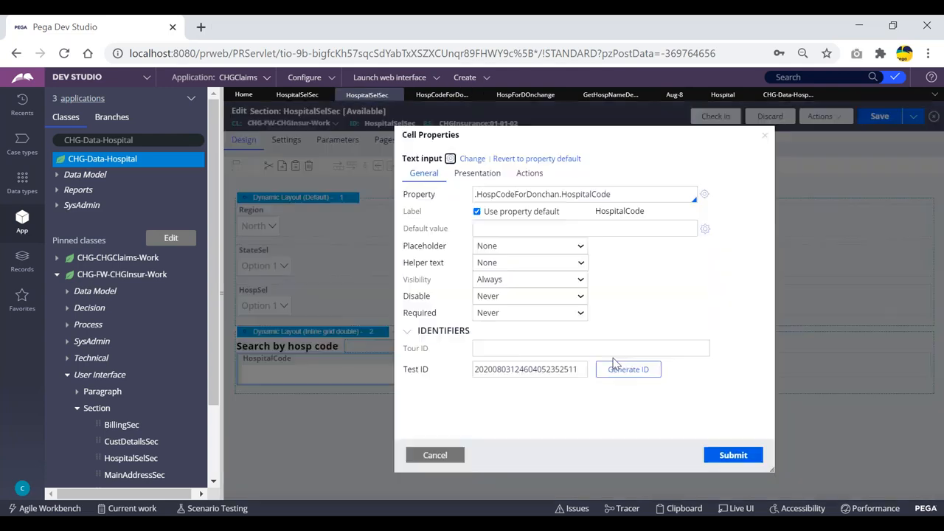
Try out a Change event with a Refresh-This section action on the HospitalCode field.
click(530, 173)
click(445, 194)
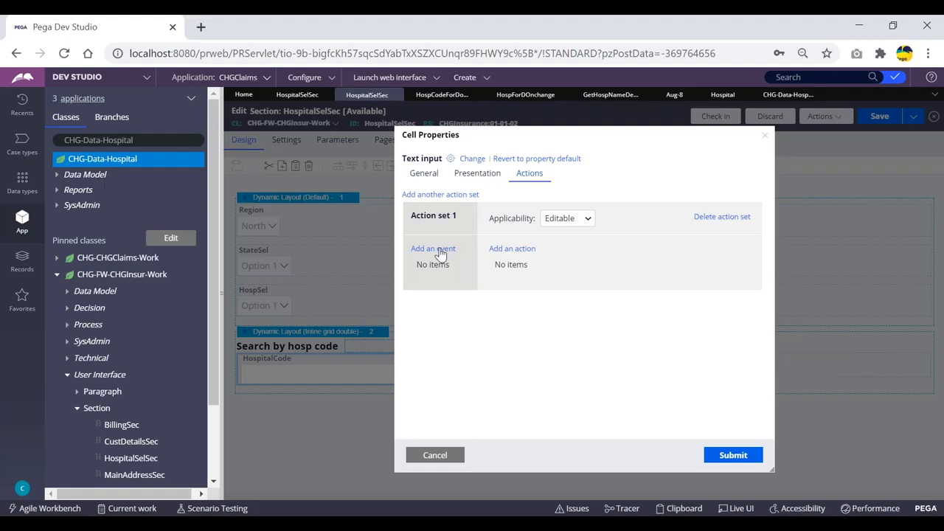
click(438, 250)
click(576, 274)
click(511, 249)
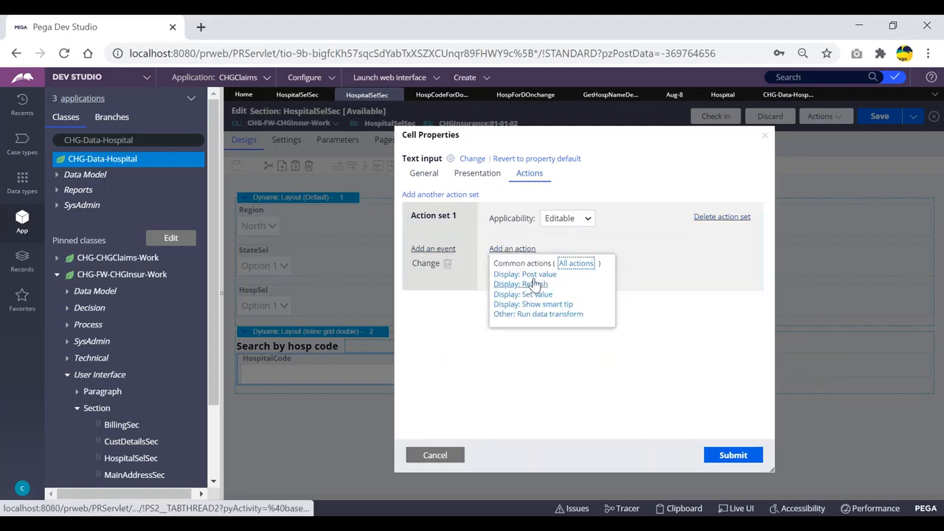
click(532, 287)
click(586, 372)
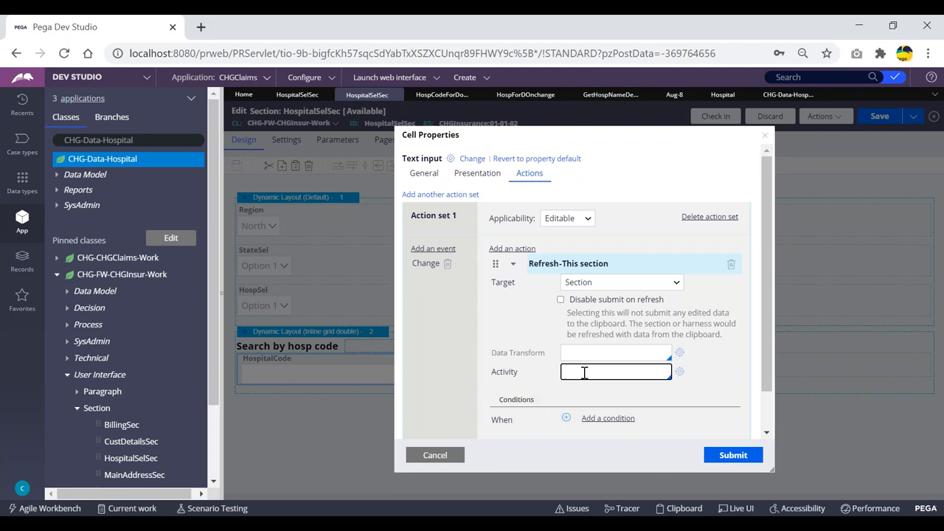
click(436, 455)
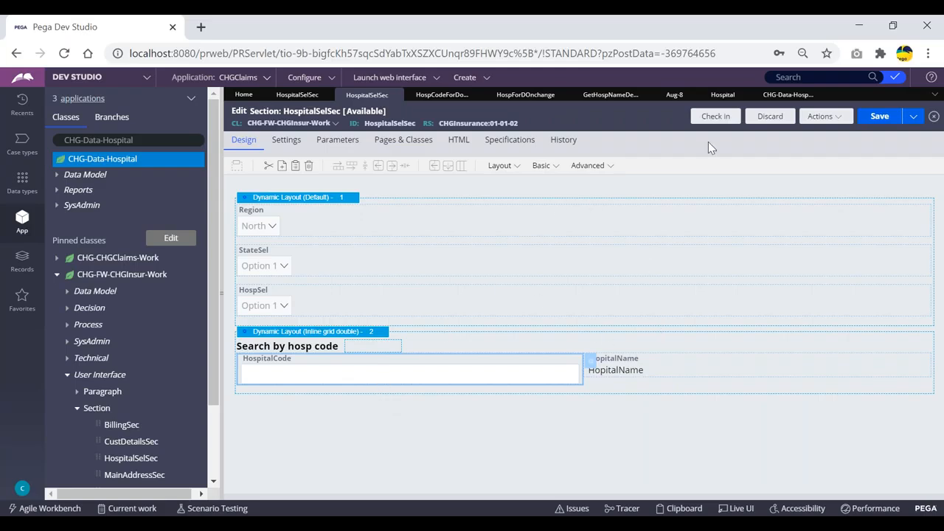
Return to the Aug-8 case and test the hospital name lookup with the invalid hospital code AP1cdsdcsdc.
click(788, 96)
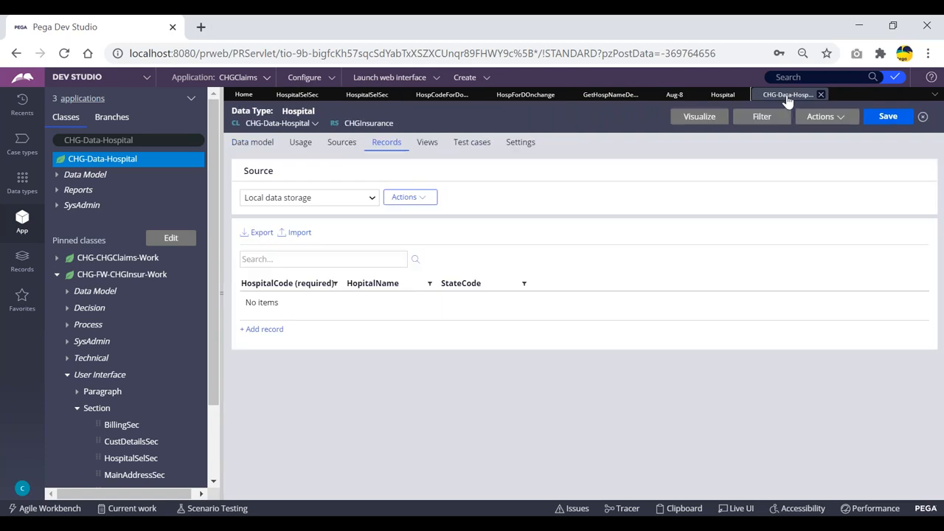
click(723, 95)
click(675, 97)
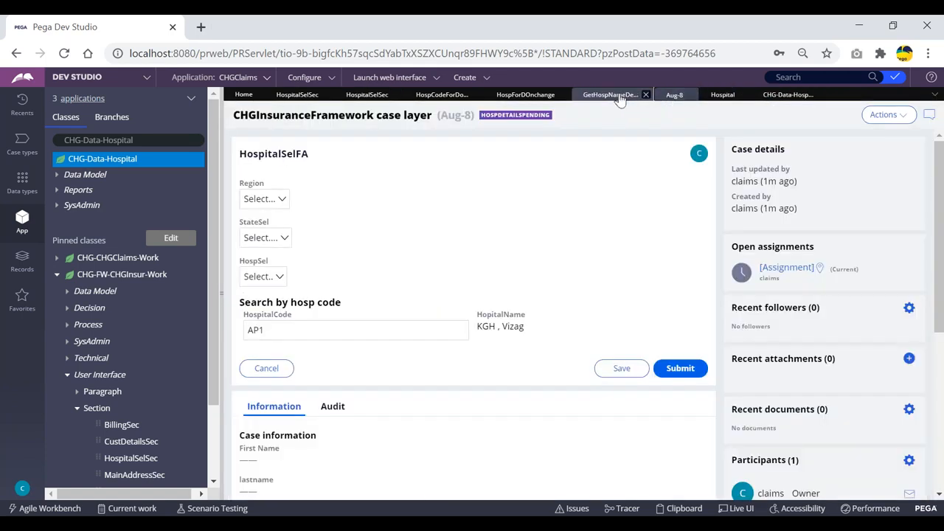
click(316, 334)
text(cdsdcsdc)
key(Tab)
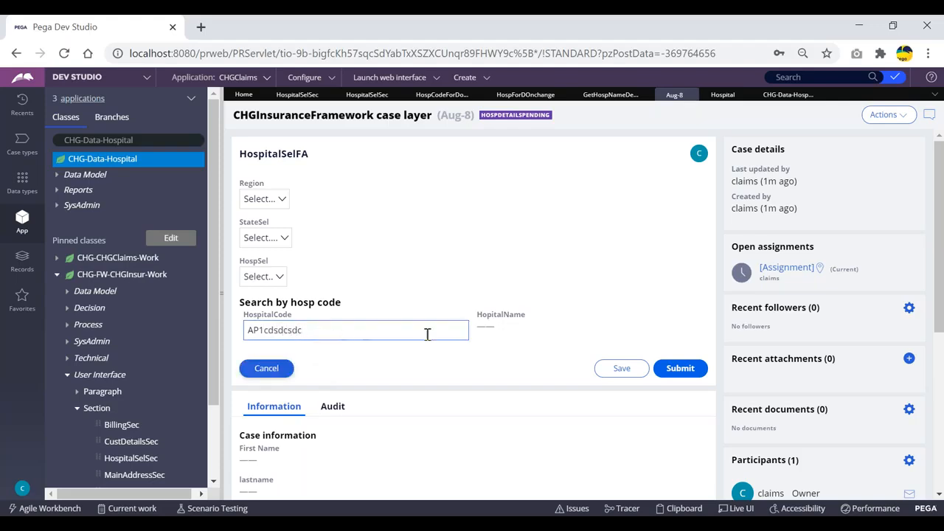
click(502, 332)
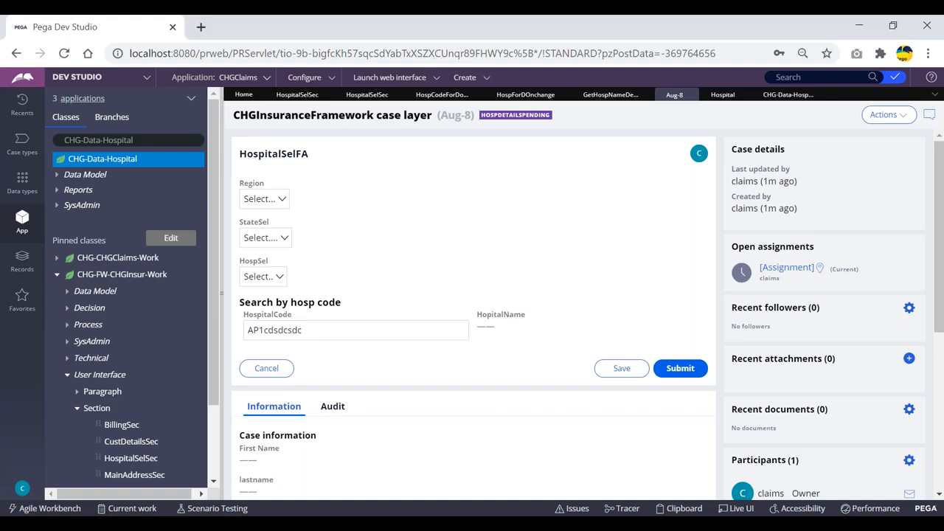
Switch to Notepad and add the notes "properry-set-messages" and "page-set-messa" below the s5 total line.
key(alt+Tab)
scroll(550, 443, down, 2)
click(552, 389)
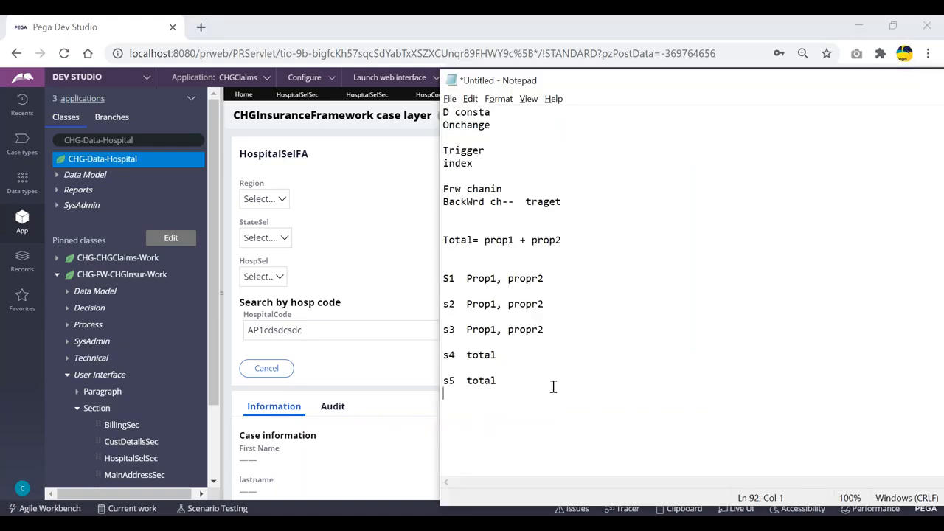
text(P)
key(BackSpace)
text(properry-set-messages)
key(Return)
text(page-se)
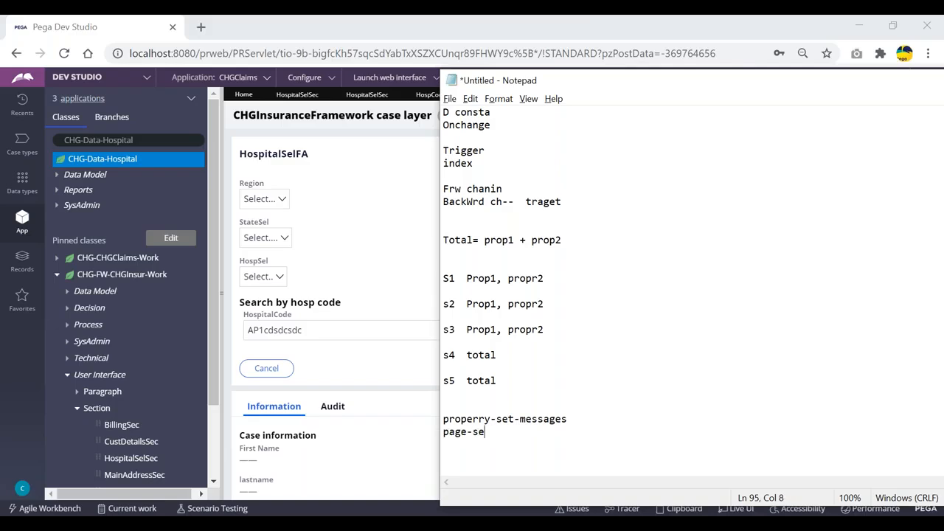
text(t-messad)
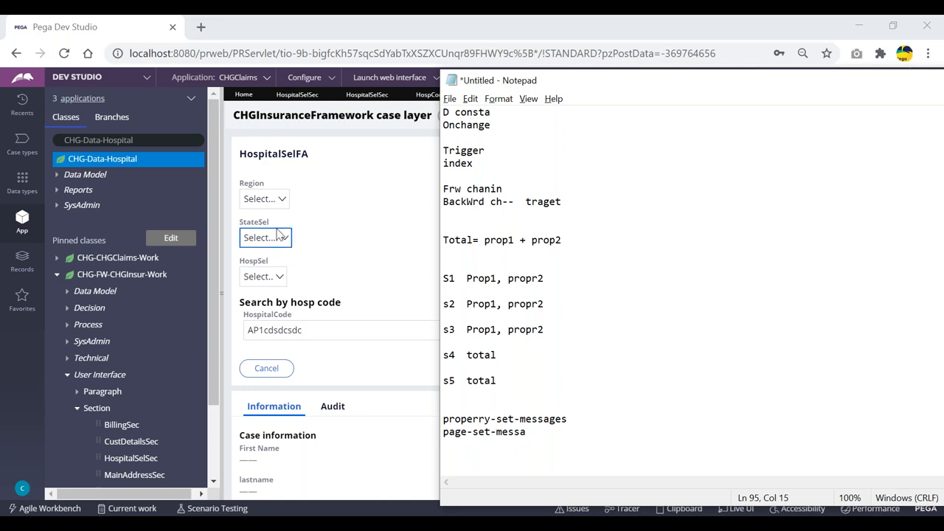
Back in Pega, enable an after-action jump condition StepStatusFail on the Obj-Open step of the HospForDOnchange activity.
click(348, 183)
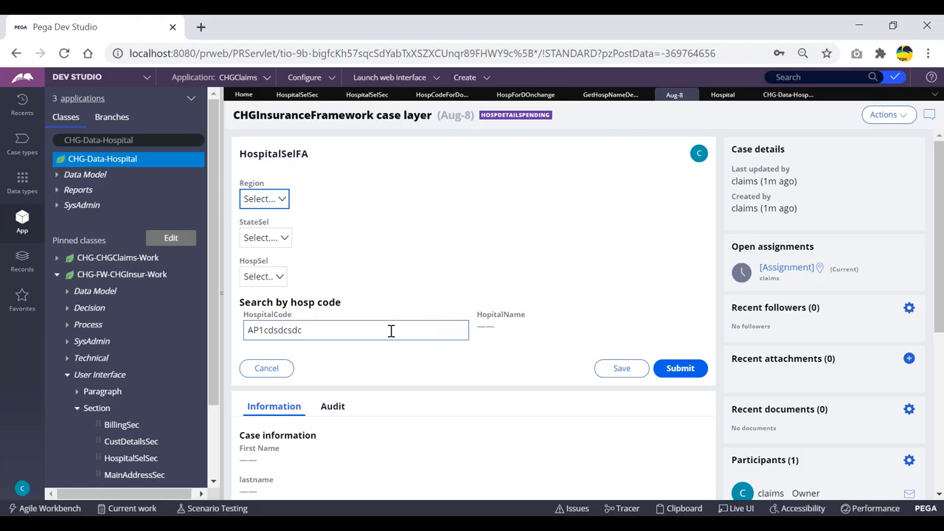
click(526, 96)
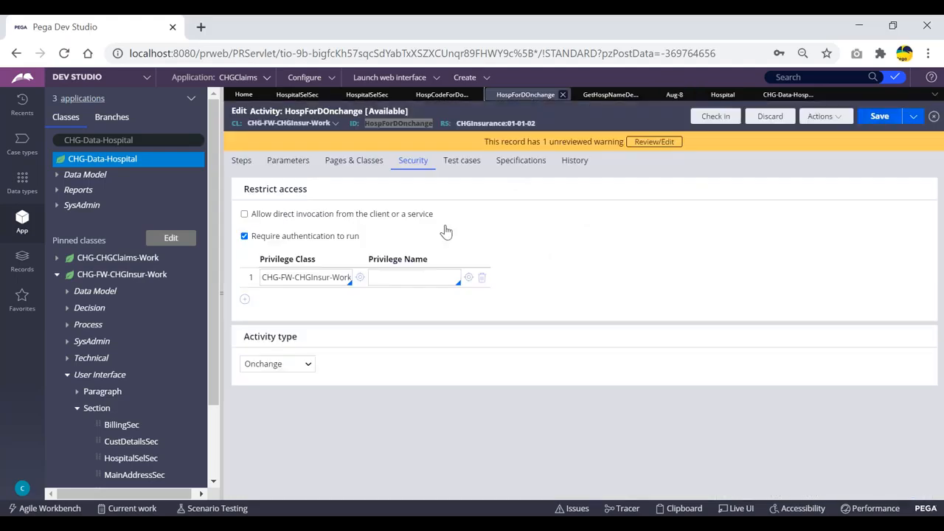
click(244, 161)
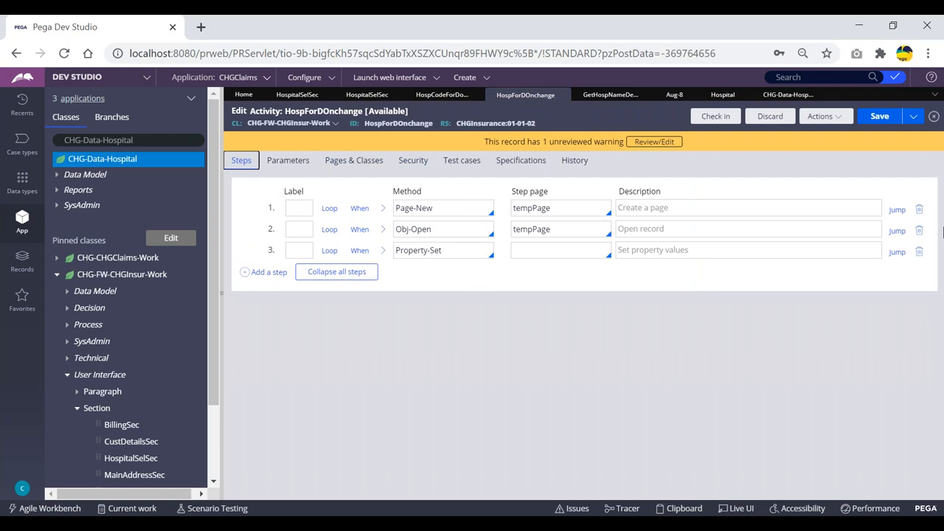
click(897, 230)
click(379, 247)
click(450, 288)
text(stepstatusfail)
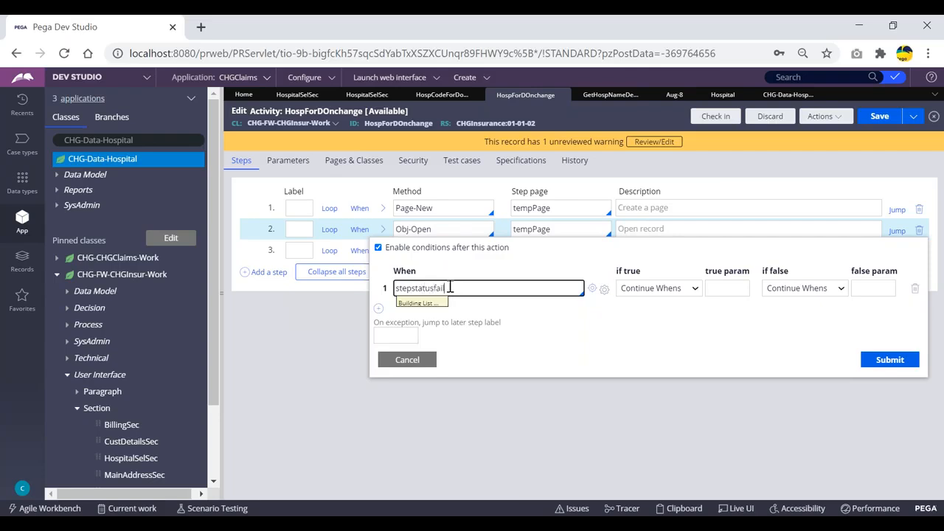
key(Return)
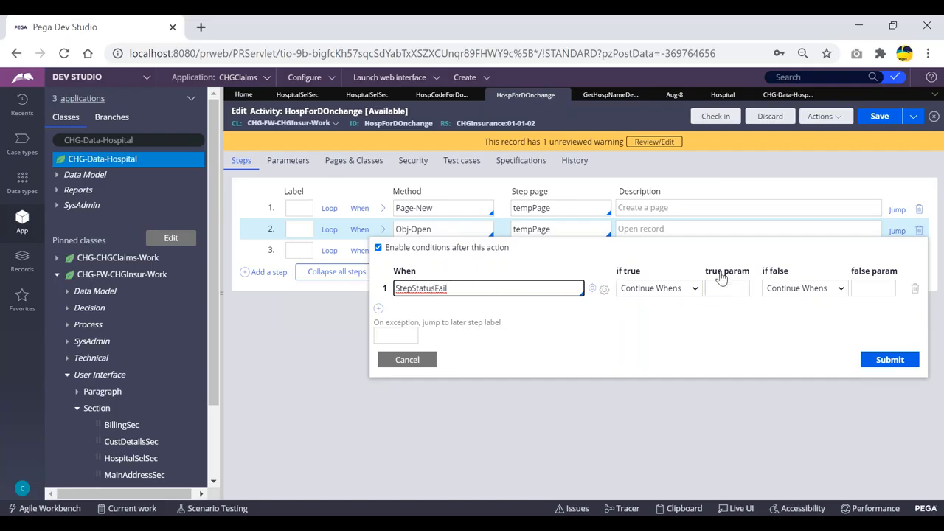
Make the StepStatusFail condition jump to the later step ERR when true, and submit the jump settings.
click(644, 290)
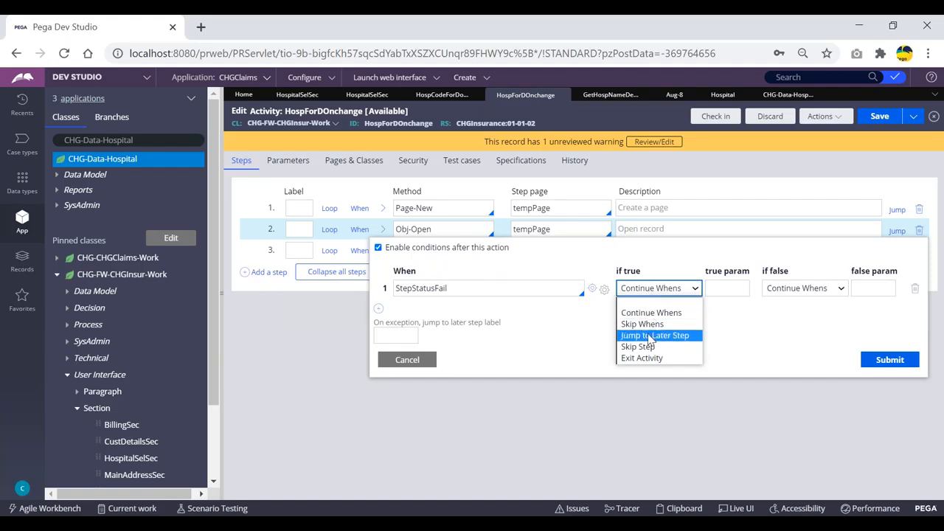
click(647, 336)
click(730, 289)
text(ERR)
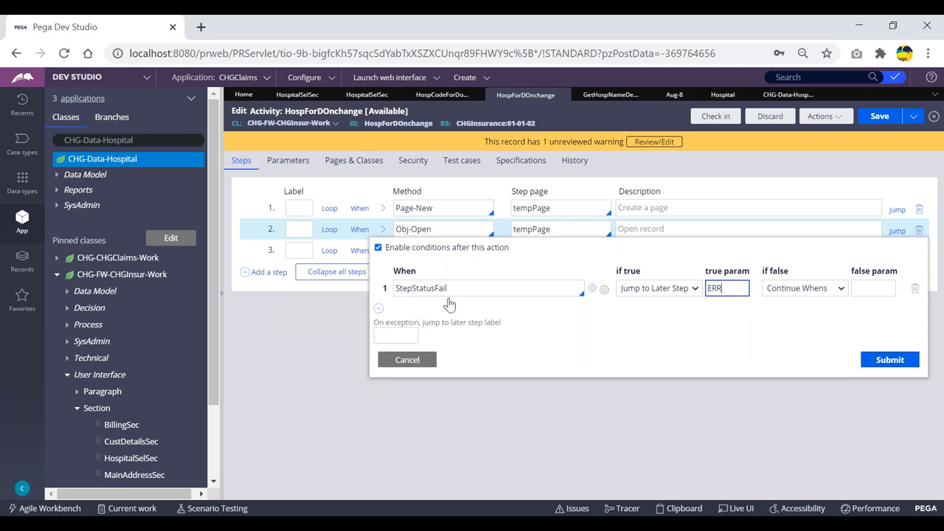
click(469, 288)
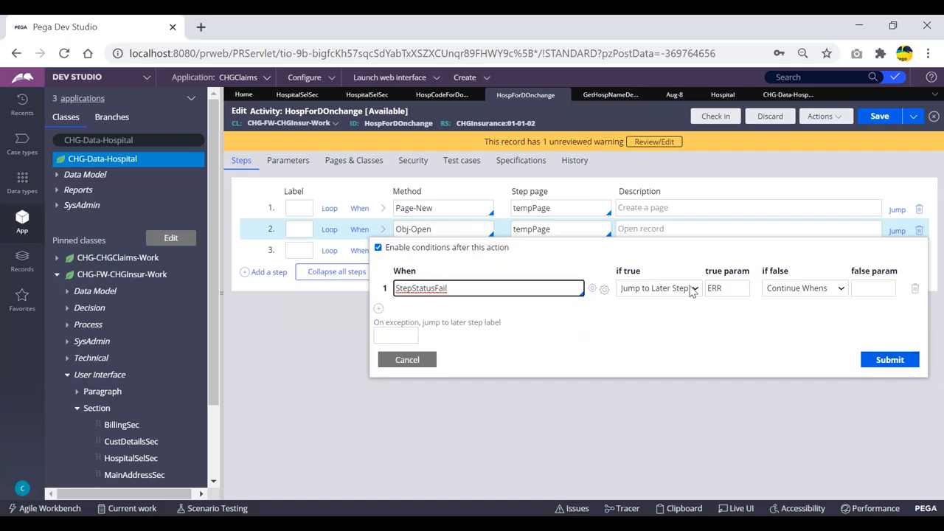
click(722, 291)
click(890, 362)
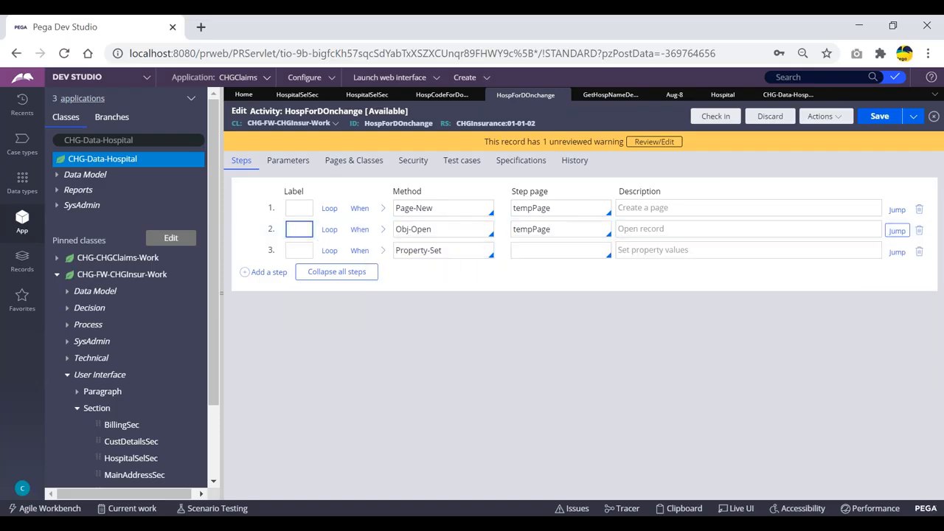
Add a fourth activity step labelled ERR and check it against the Obj-Open step's jump condition.
click(452, 251)
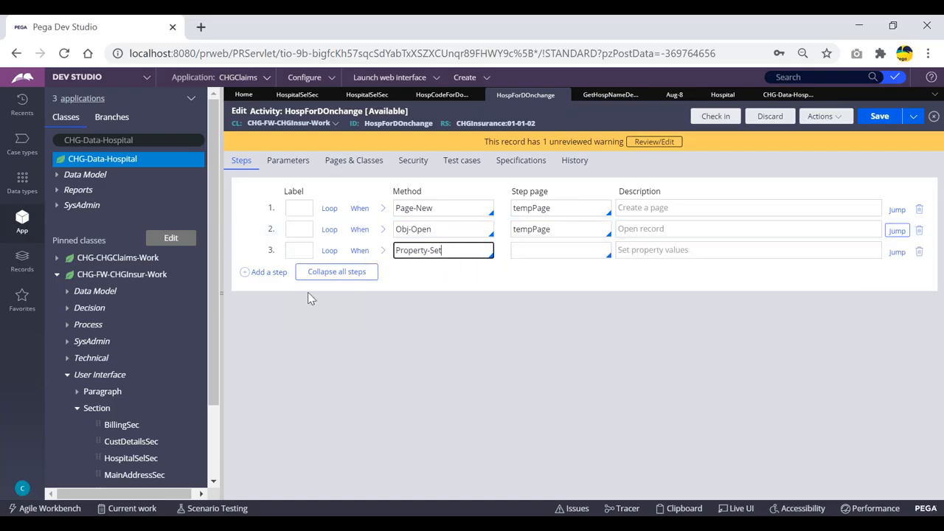
click(264, 273)
text(ERR)
click(898, 230)
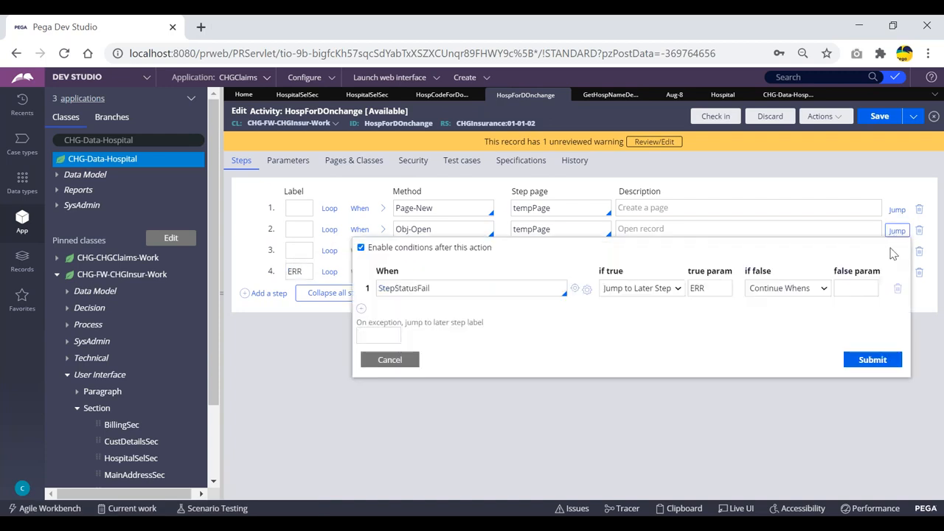
click(704, 290)
click(872, 359)
Set the ERR step's method to Property-Set-Messages, dismissing the low battery notice.
click(429, 274)
text(prope)
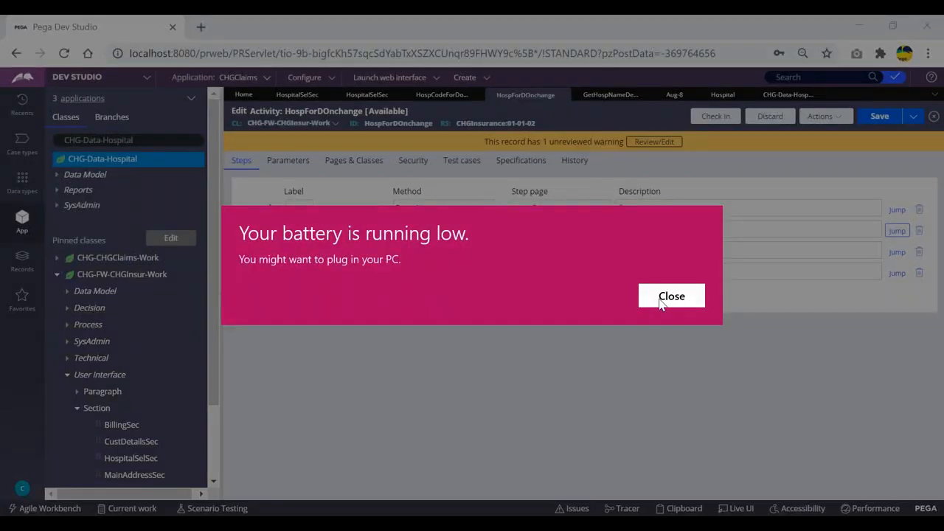
text(rt)
click(666, 296)
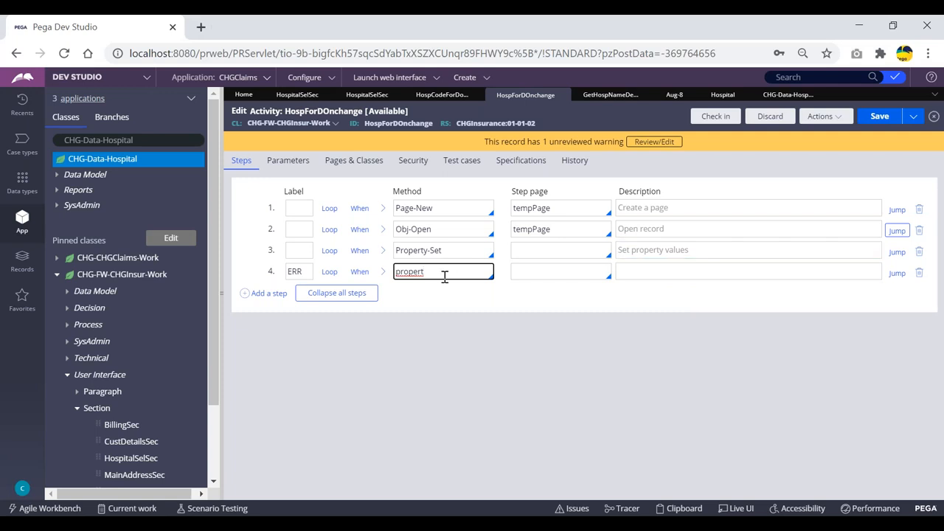
text(y)
key(Down)
key(Down)
key(Down)
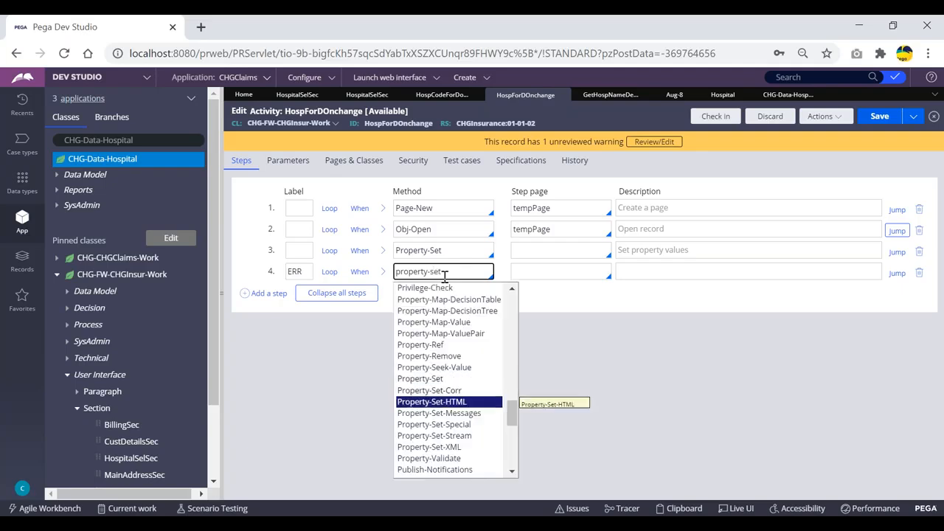
key(Return)
Expand the ERR step's method parameters and set the category to "no hosp found".
click(383, 273)
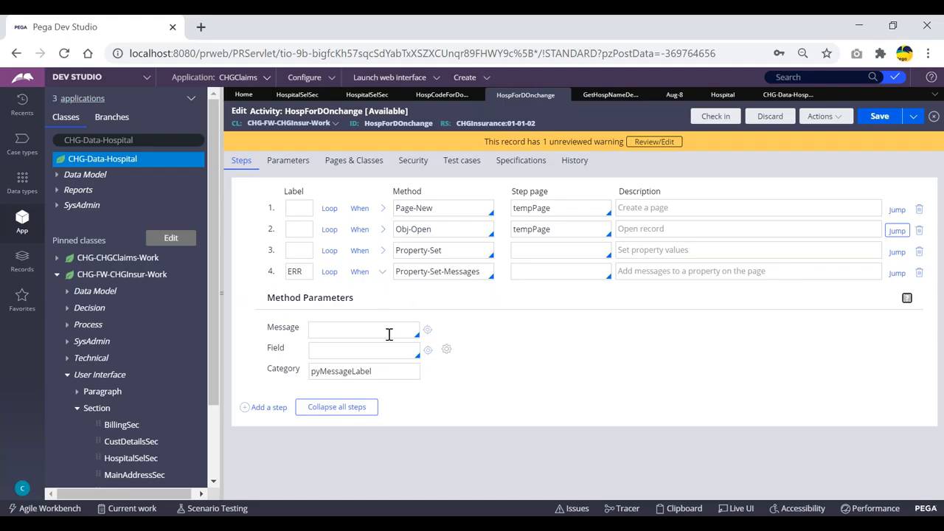
click(392, 371)
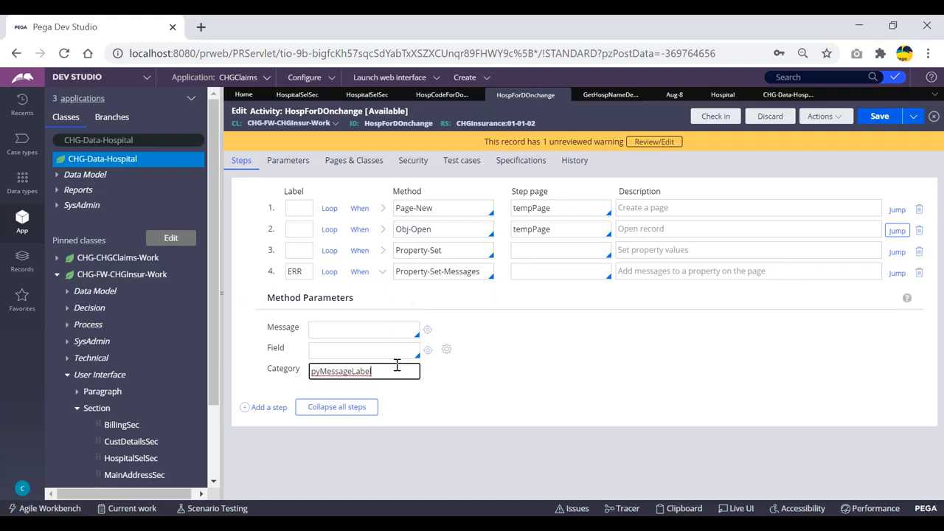
key(ctrl+a)
text("no hosp)
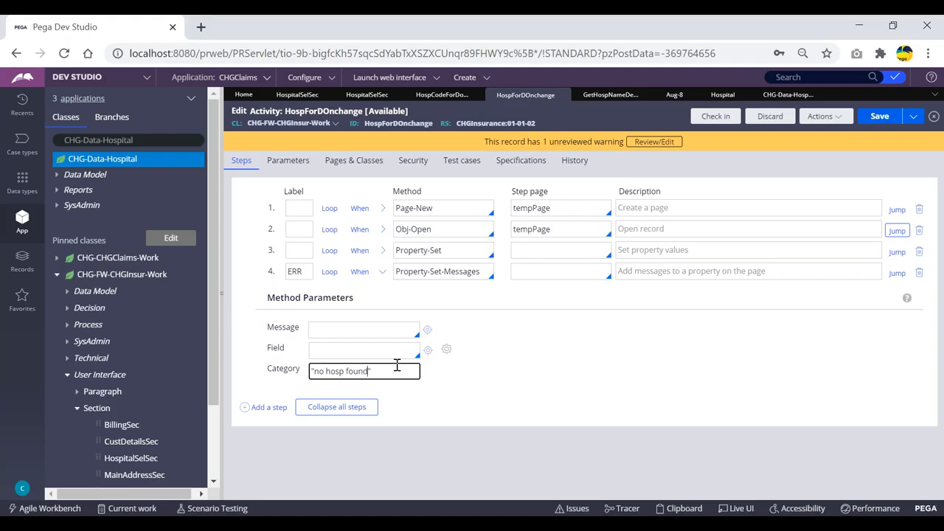
Change the ERR step's method to Page-Set-Messages.
click(484, 271)
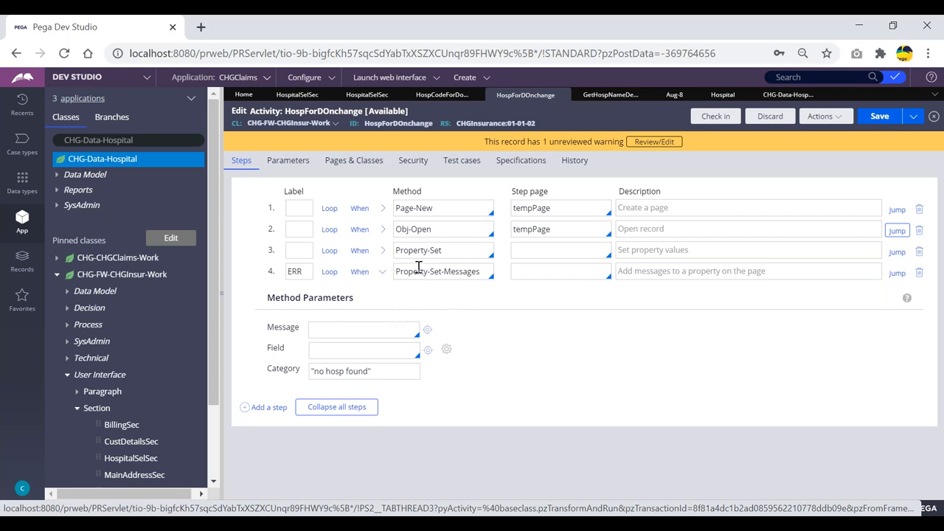
drag(483, 272, 377, 270)
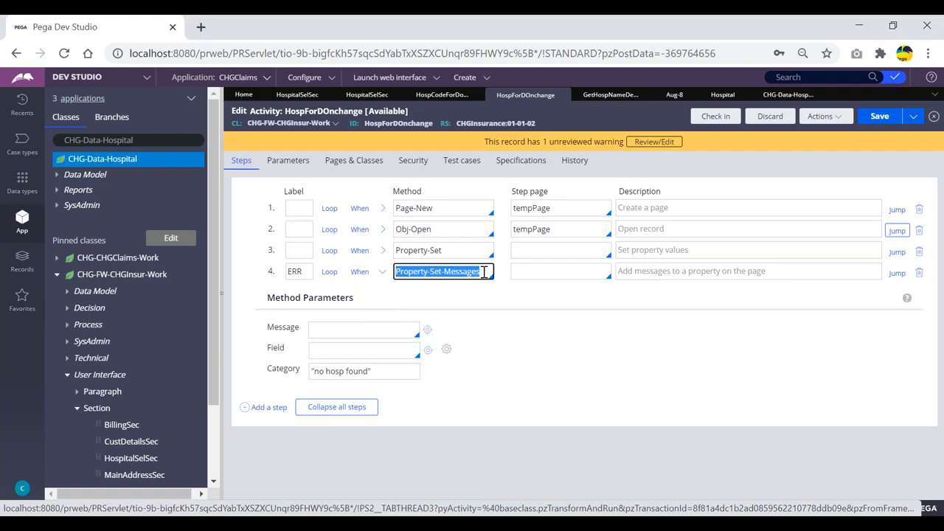
key(BackSpace)
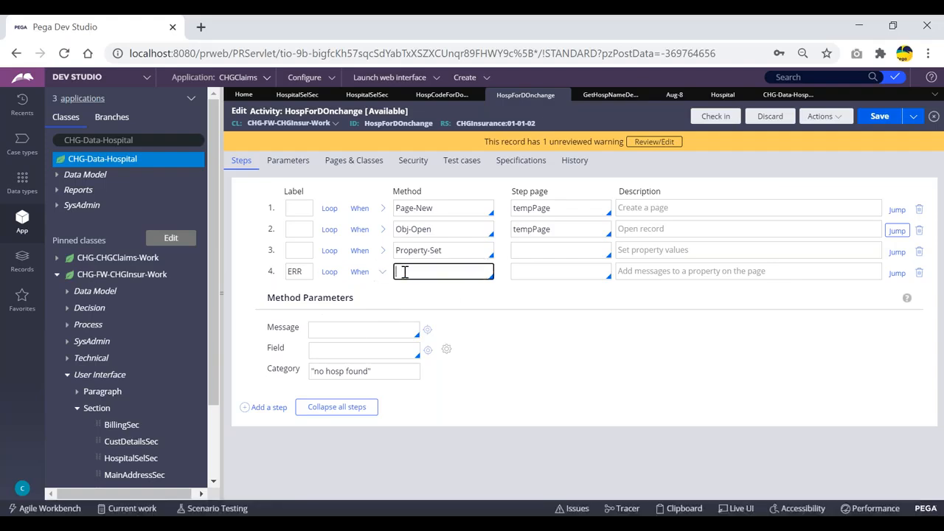
text(Page-se)
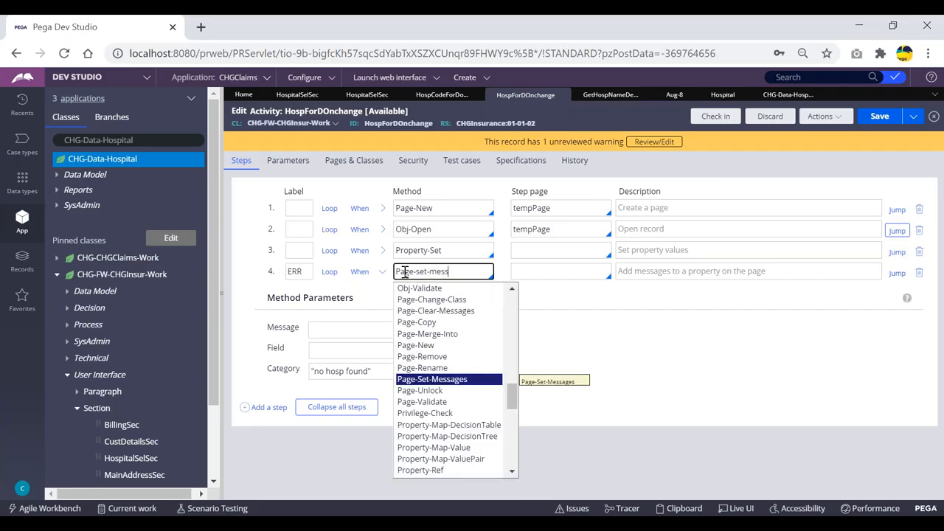
text(t-mess)
key(Return)
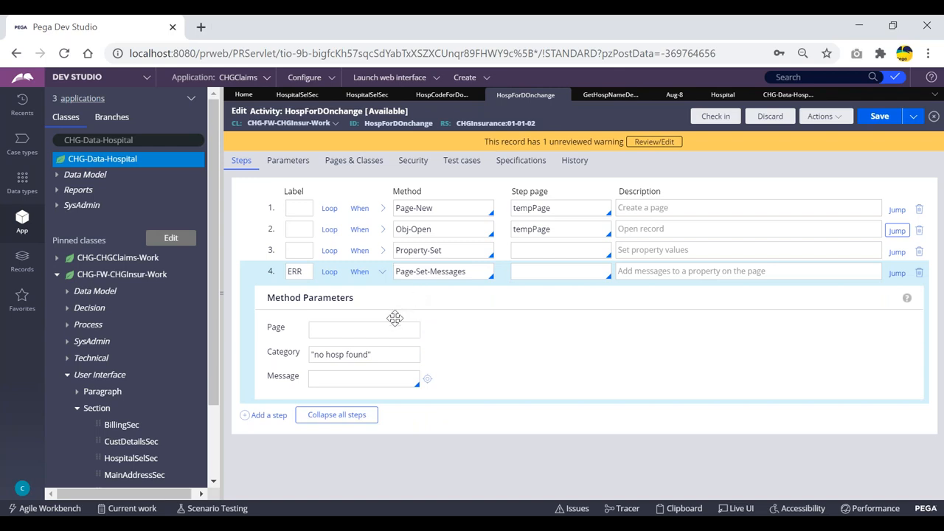
Move the "no hosp found" text from the ERR step's category to its message, set the page to Primary, and collapse the parameters.
click(382, 356)
triple_click(387, 355)
key(ctrl+c)
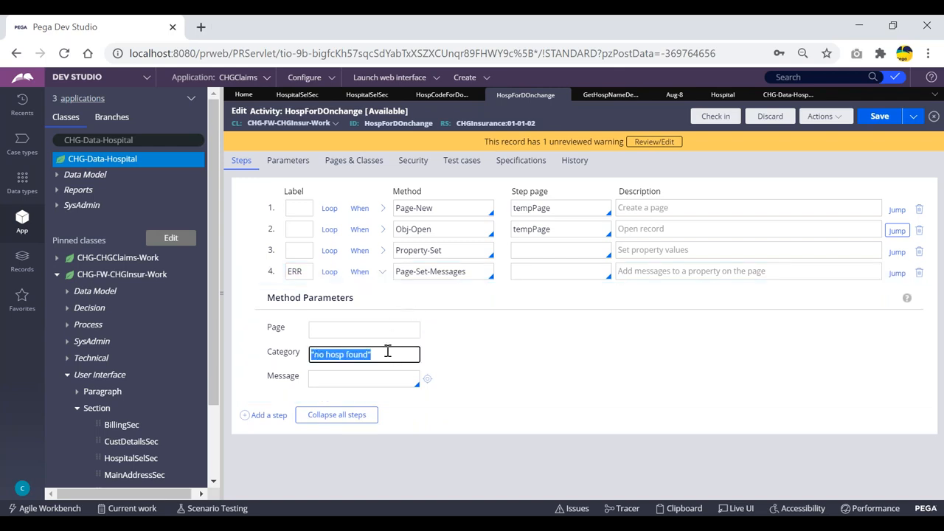
key(BackSpace)
click(332, 383)
key(ctrl+v)
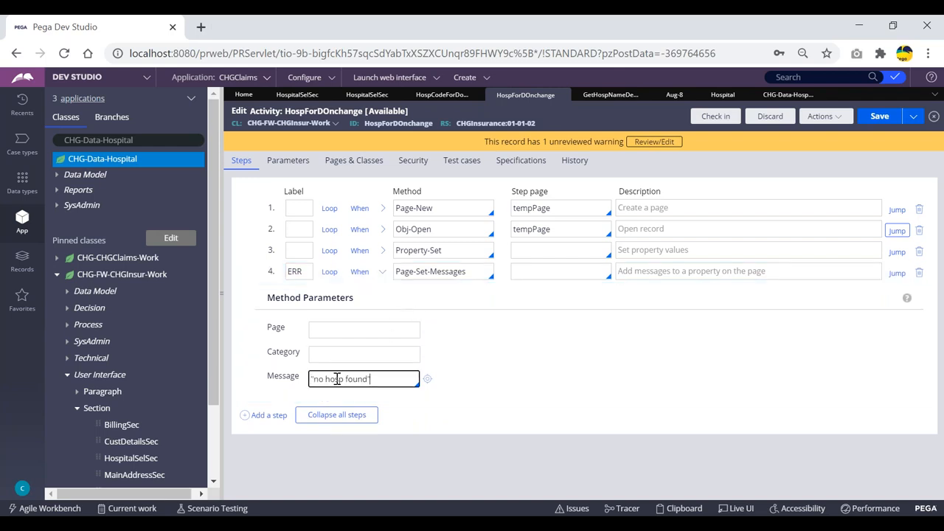
click(341, 330)
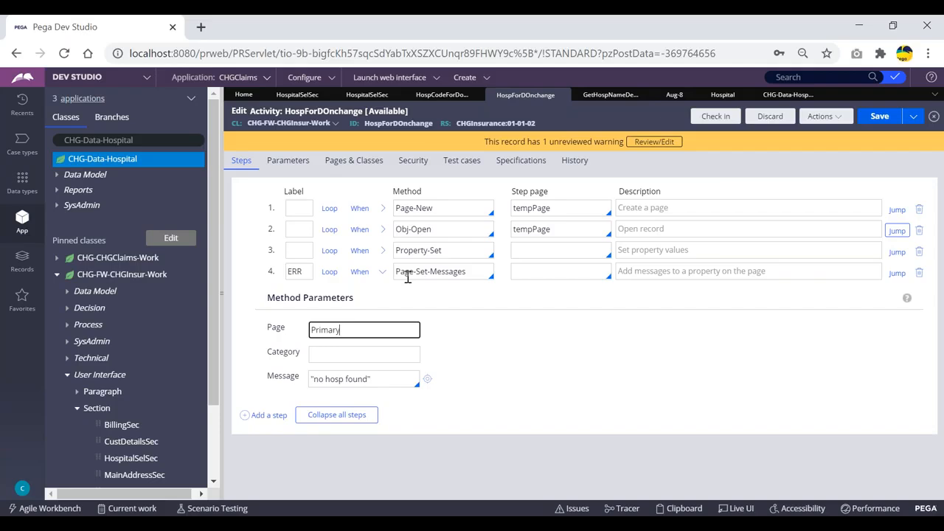
click(382, 271)
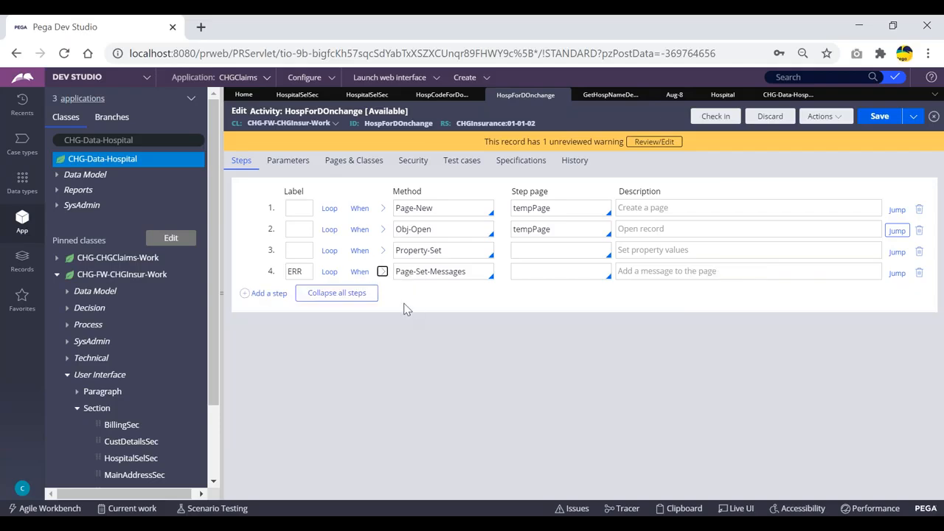
Review the methods and step pages of the four activity steps, and check the hospital code search in case Aug-8.
click(447, 207)
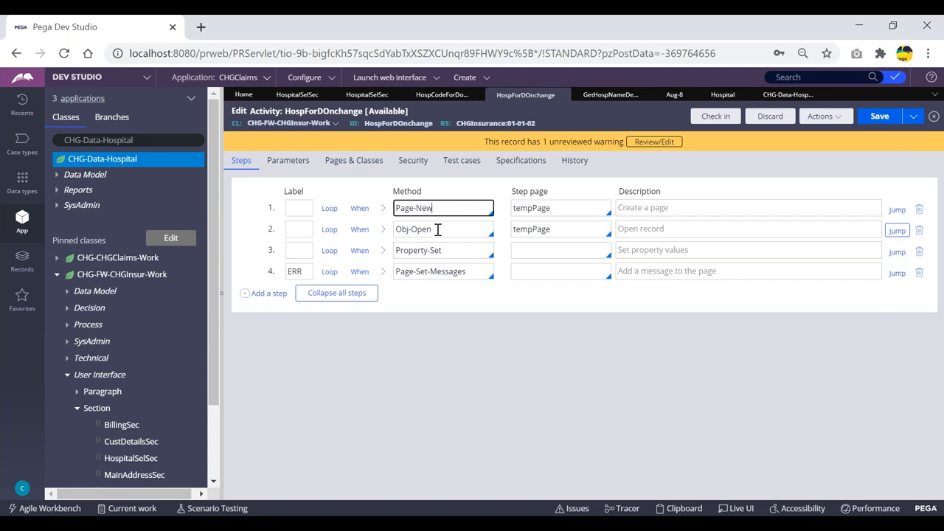
click(439, 229)
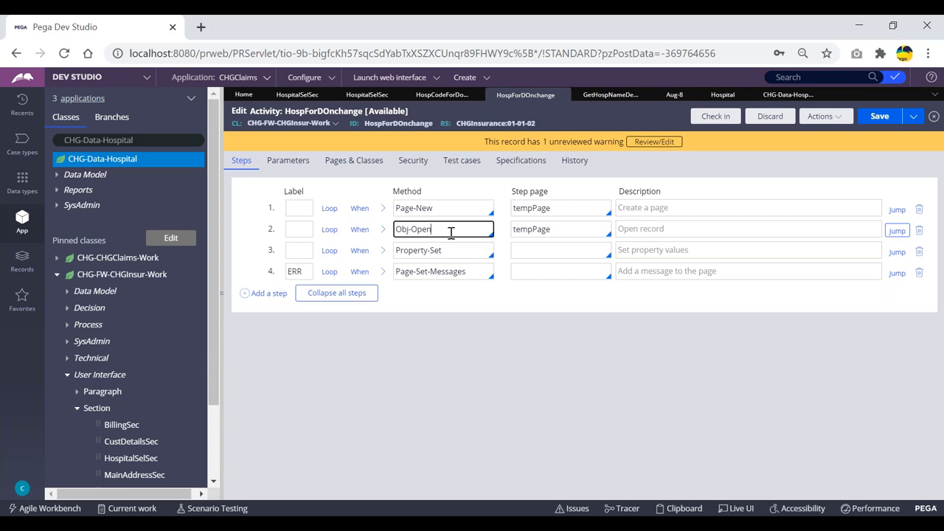
click(451, 251)
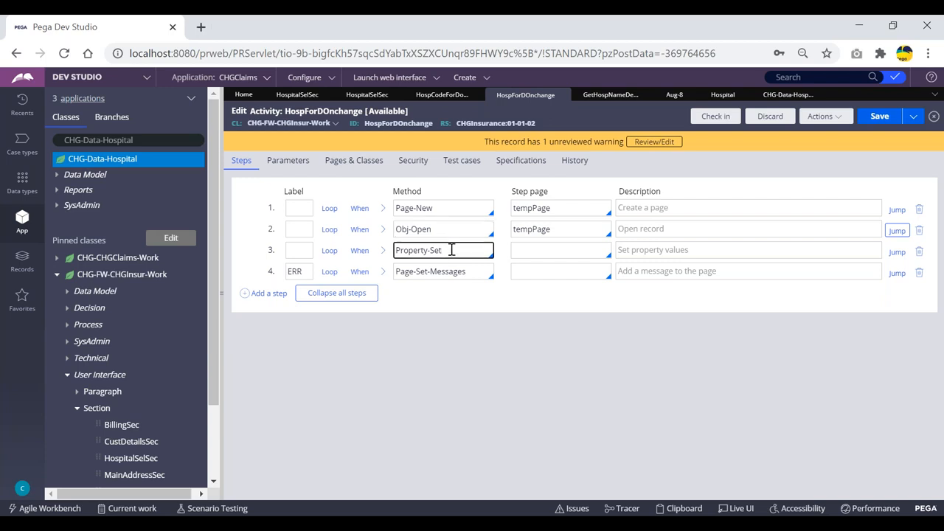
click(473, 273)
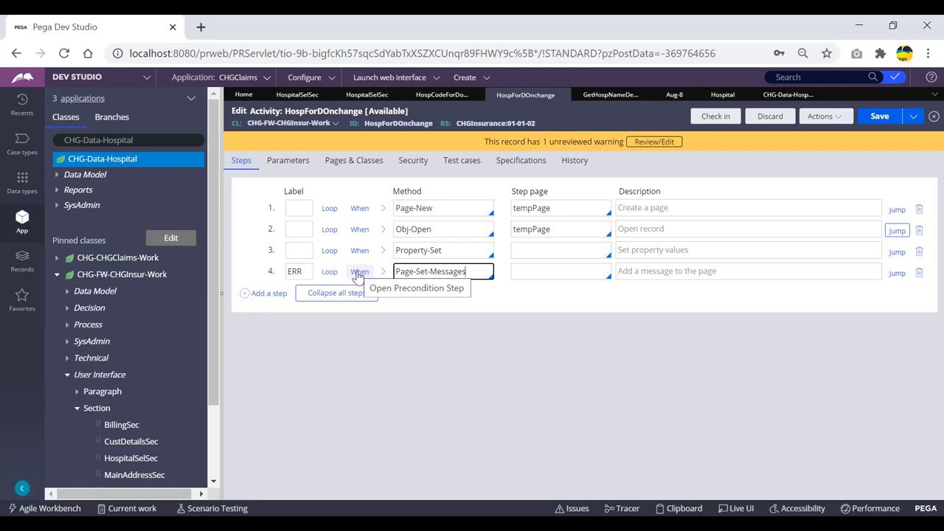
double_click(535, 229)
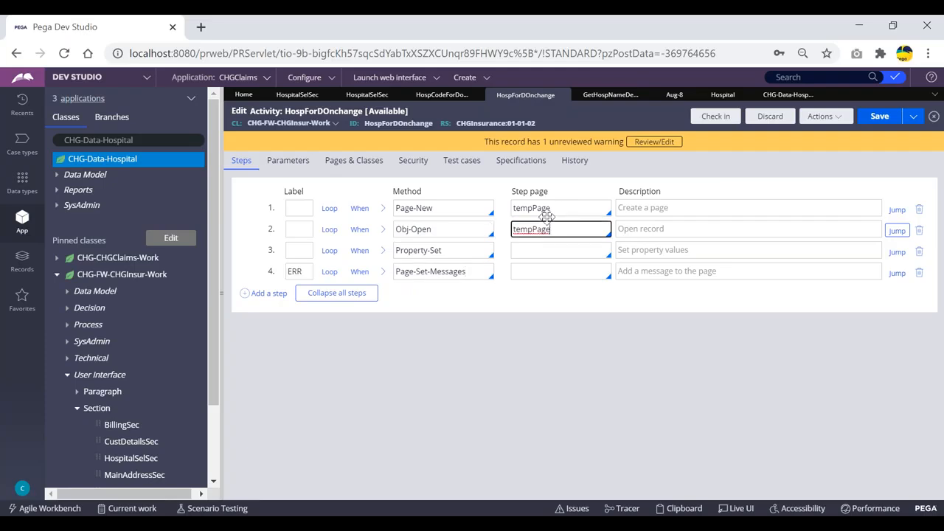
click(676, 94)
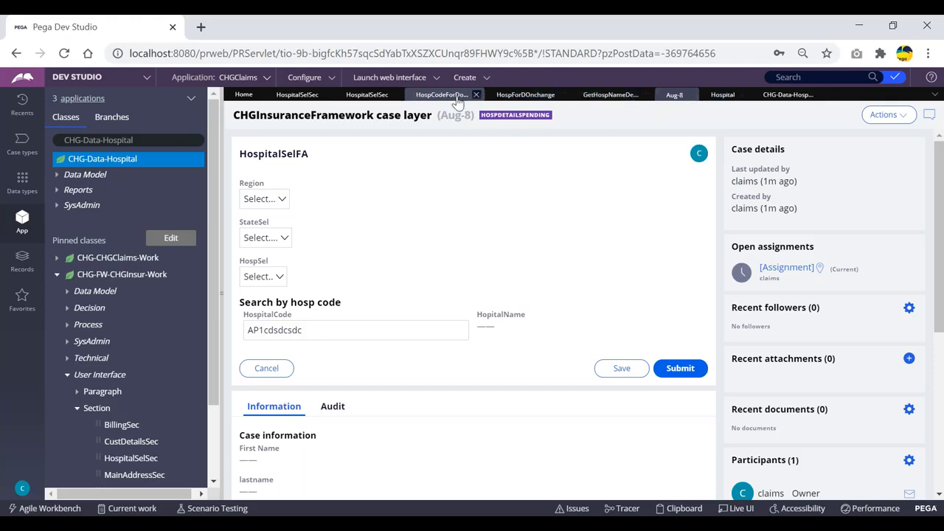
click(509, 96)
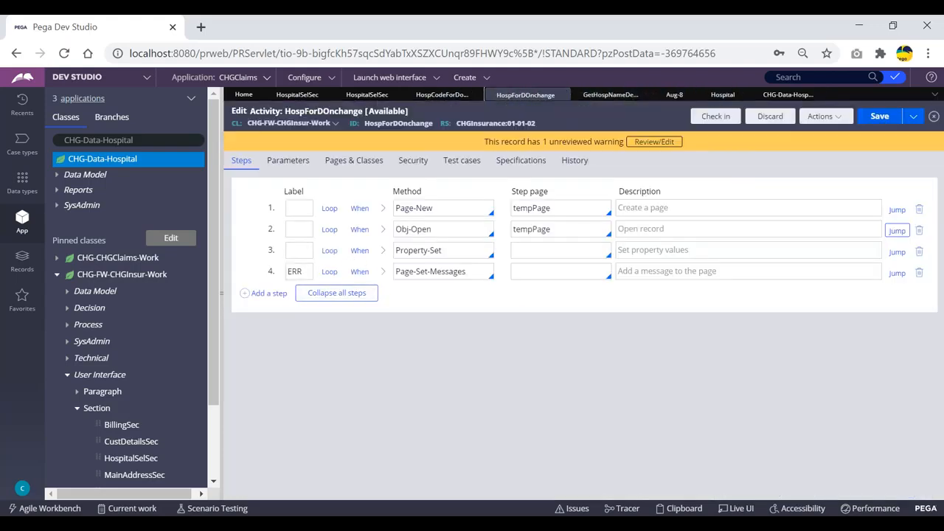
Enable a precondition on the ERR step and insert the String function equalsIgnoreCase into its When expression.
click(360, 272)
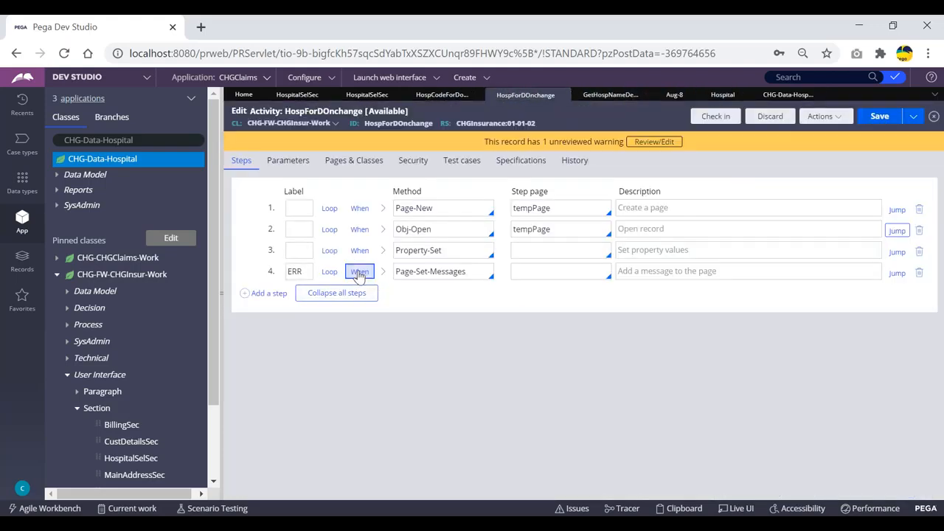
click(355, 289)
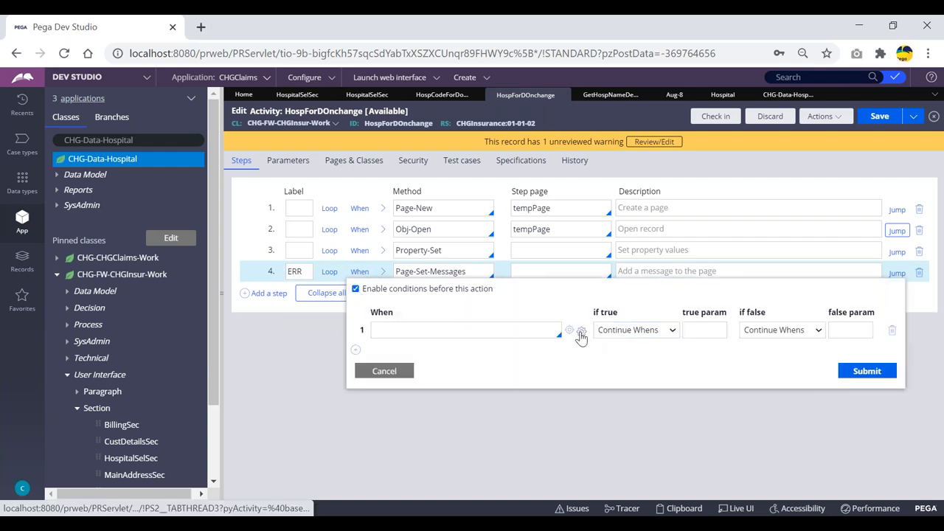
click(582, 333)
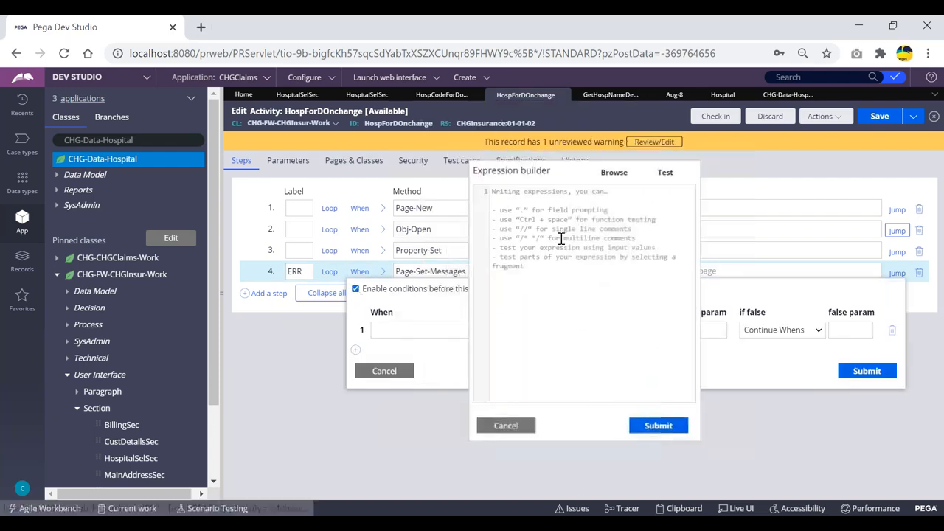
click(614, 174)
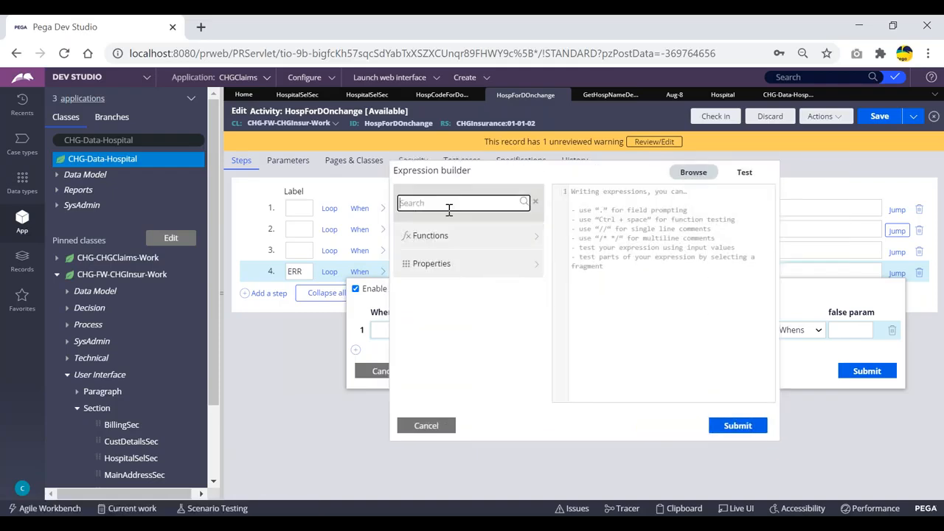
click(533, 237)
scroll(447, 295, down, 2)
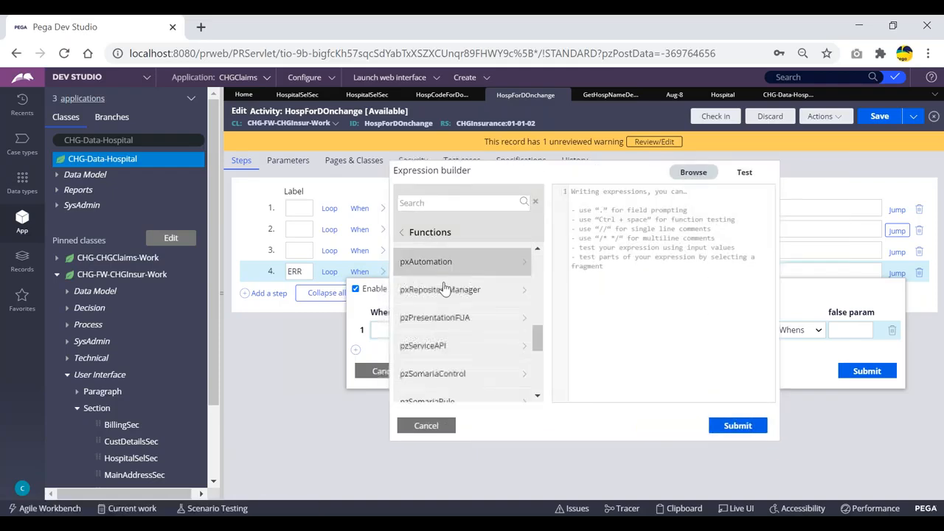
scroll(445, 288, down, 3)
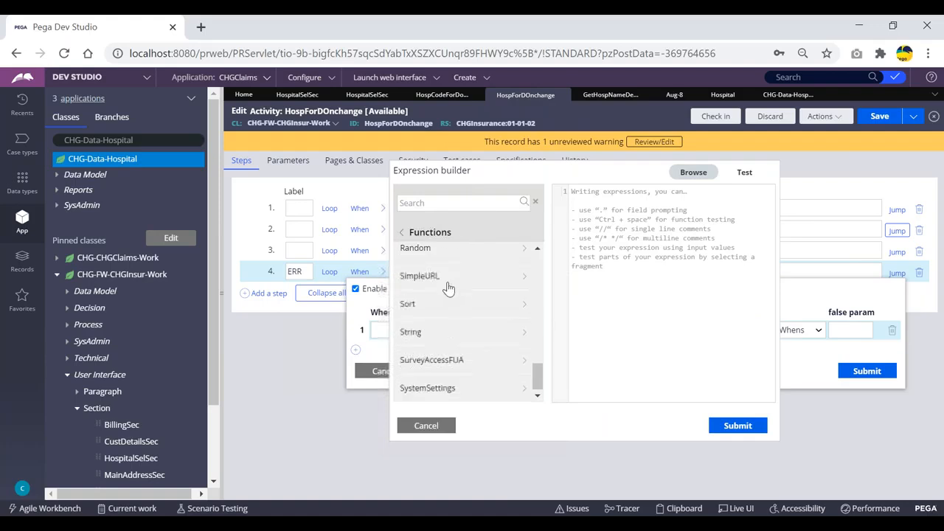
click(521, 338)
mouse_move(452, 344)
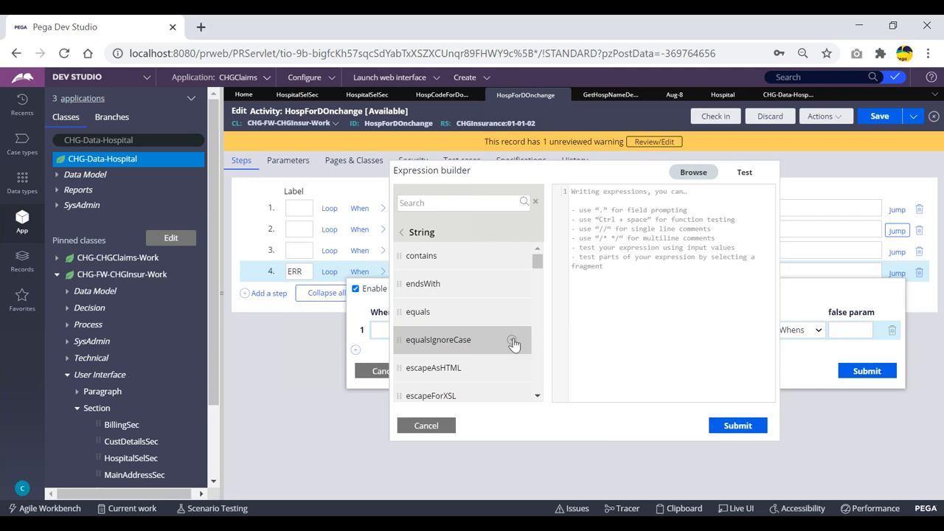
click(512, 341)
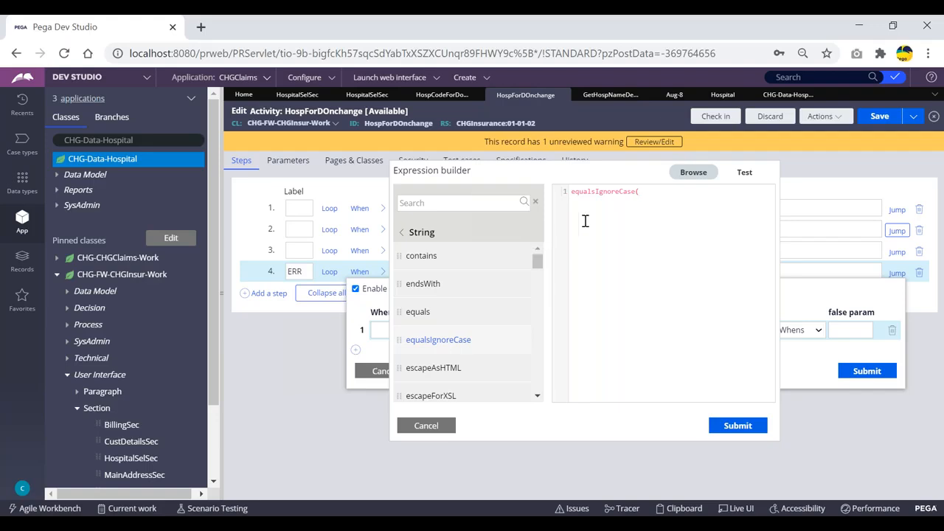
Complete the When expression so it compares .HospCodeForDonchan.HopitalName with an empty string, and submit it.
text(.hos)
key(Return)
text(.ho)
key(Return)
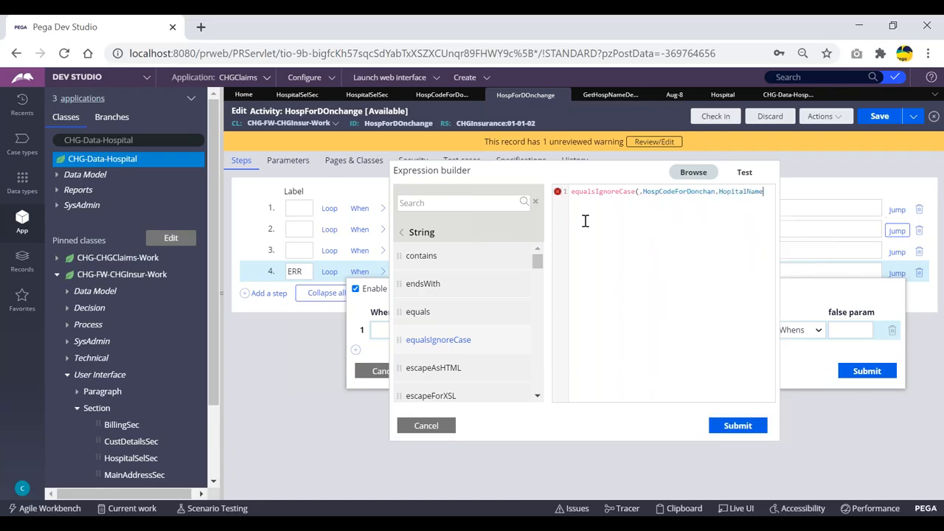
text(,")
drag(643, 192, 757, 192)
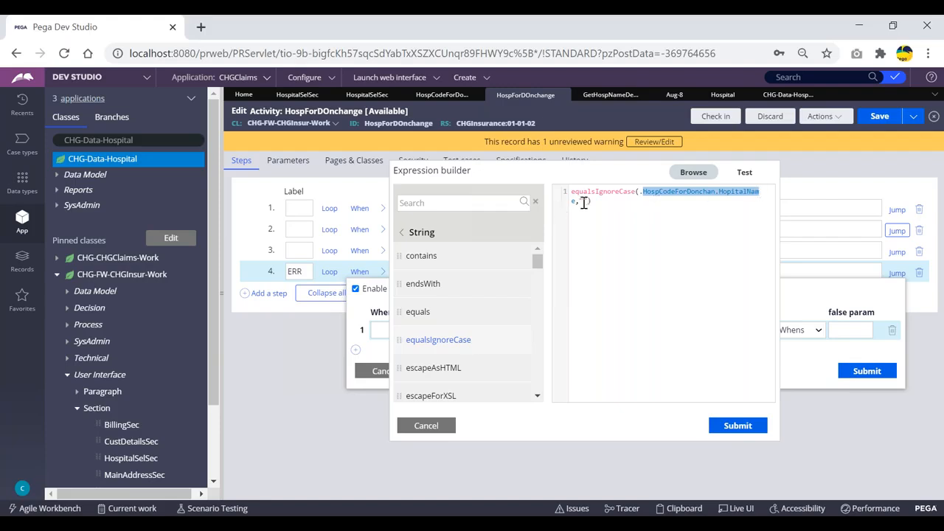
click(739, 426)
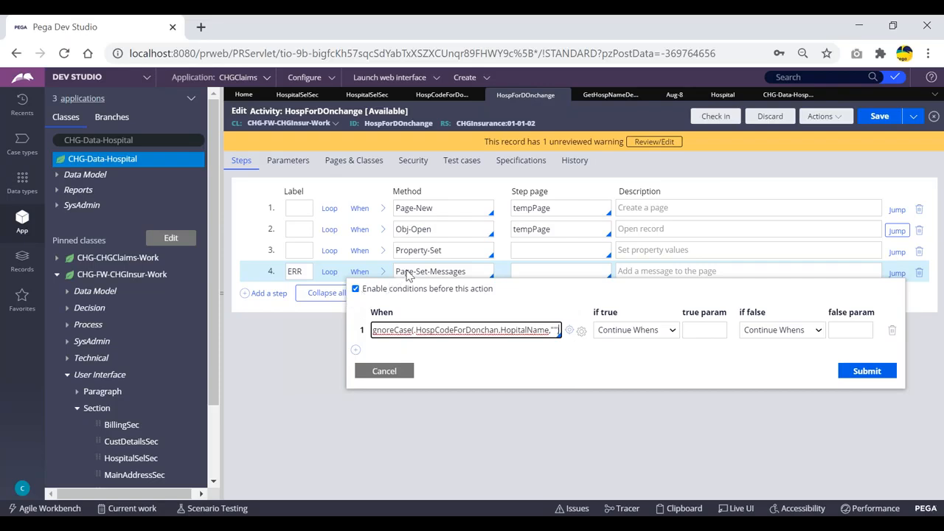
Set the ERR precondition to Skip Step if false, submit the condition, and save the activity.
click(794, 334)
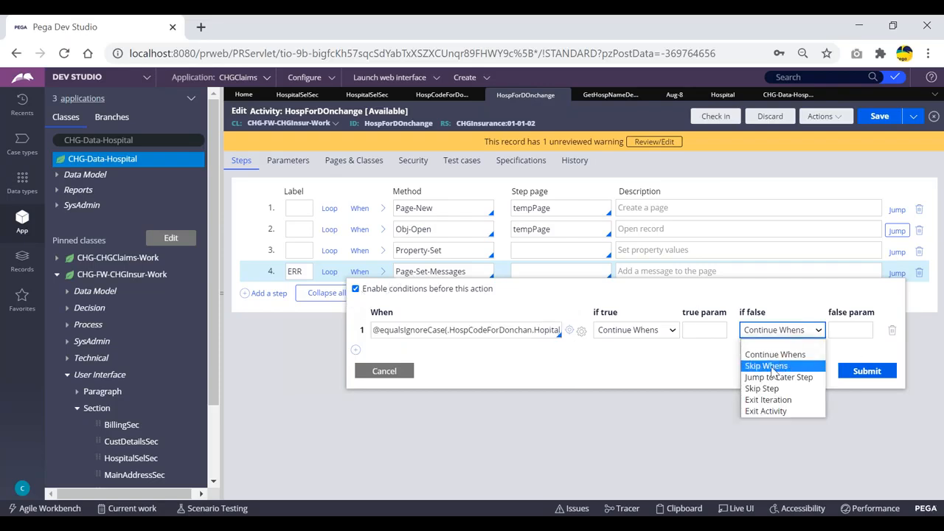
click(762, 389)
click(863, 373)
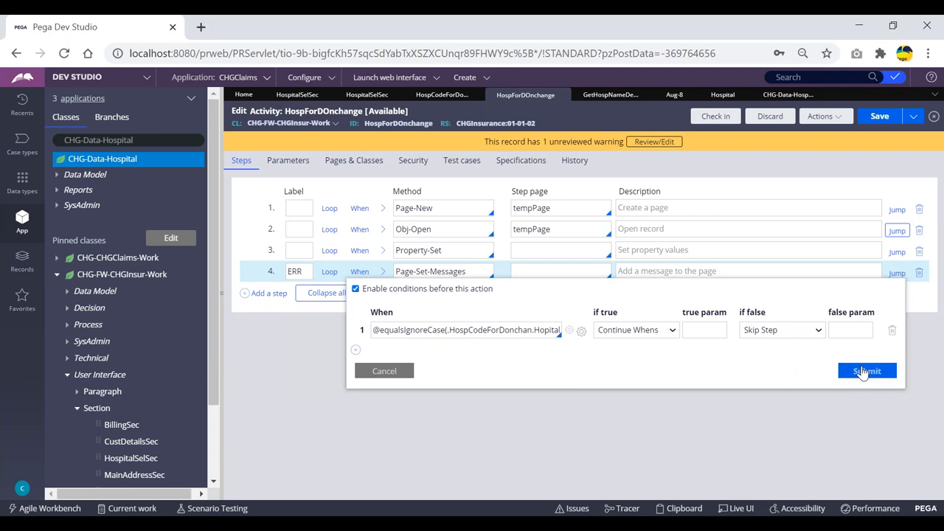
click(879, 115)
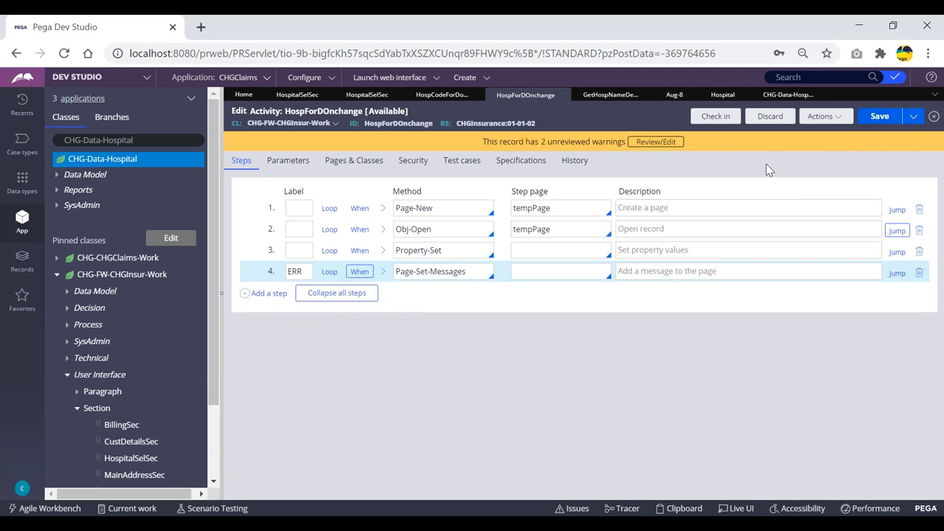
Create a new ClaimsFlow case for testing the updated activity.
click(675, 95)
click(465, 77)
mouse_move(469, 90)
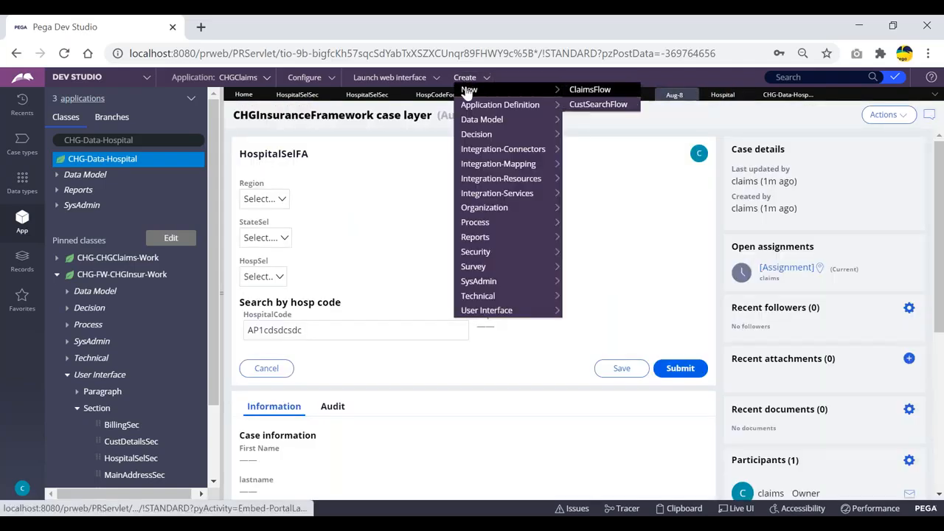
click(601, 89)
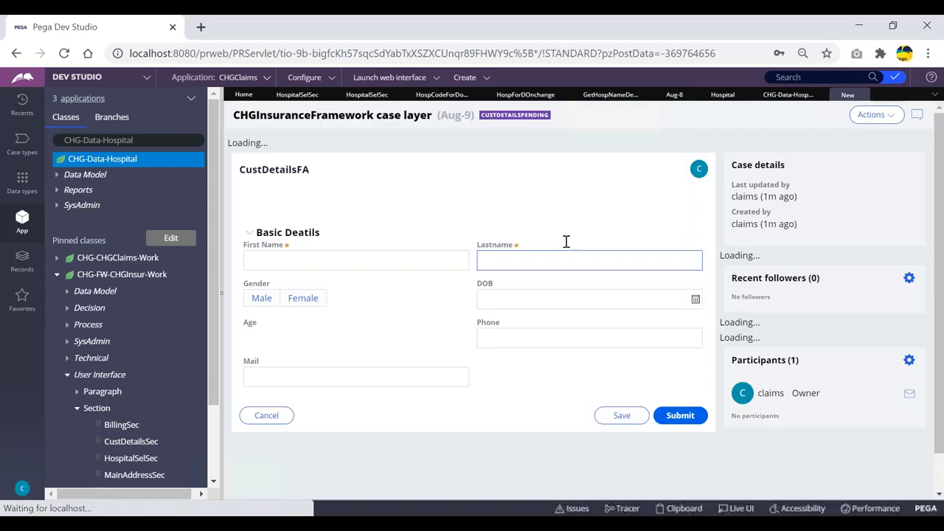
Enter a placeholder first and last name, and submit the customer, nominee and treatment details to reach the hospital selection form.
text(csdc)
click(576, 289)
text(vsdvsd)
click(679, 443)
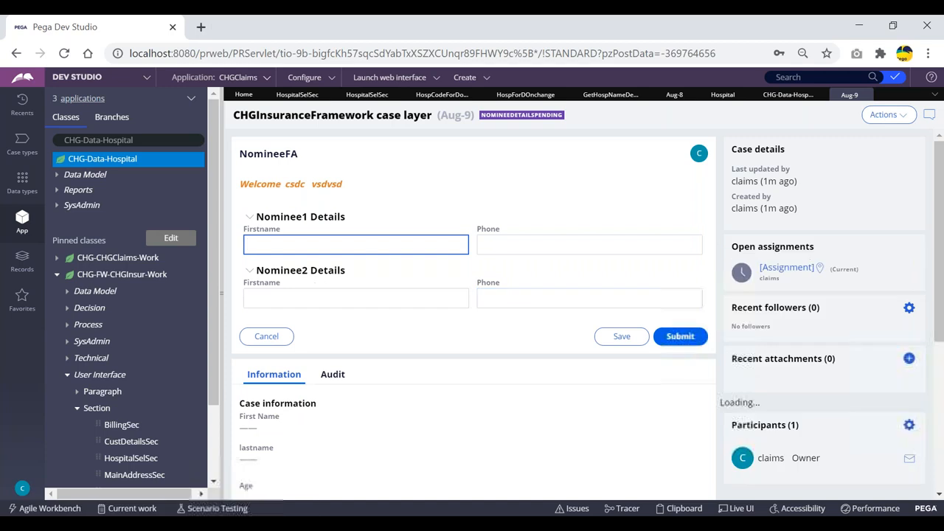
click(680, 337)
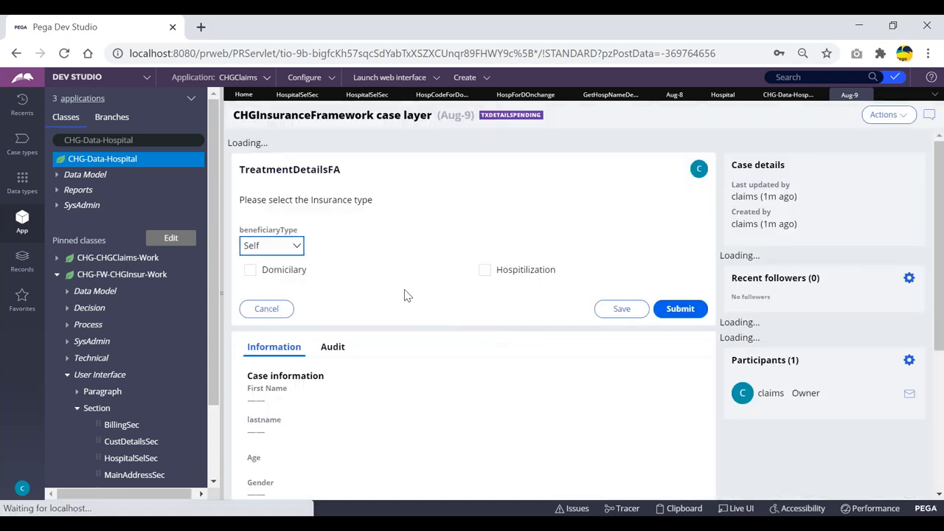
click(679, 293)
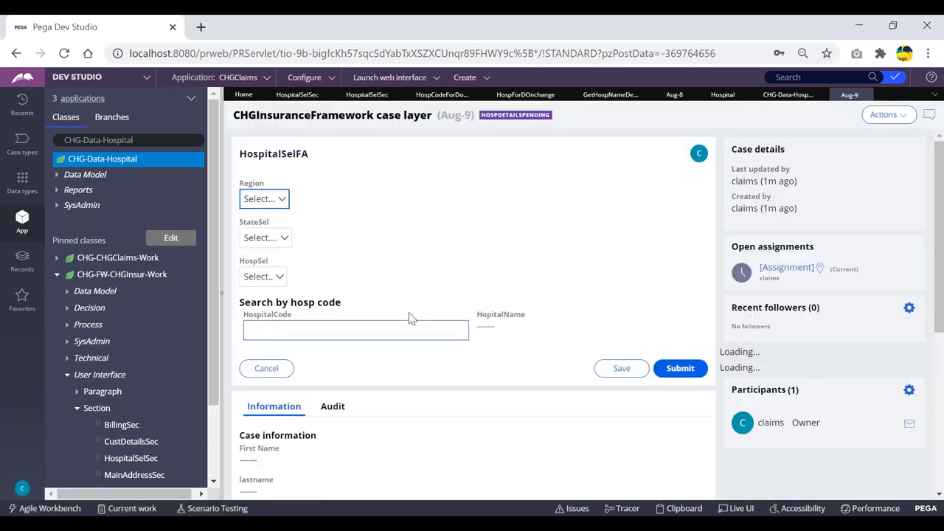
Test the hospital code lookup in the new case with the valid code AP1 and the invalid code AP1ssadss.
click(307, 329)
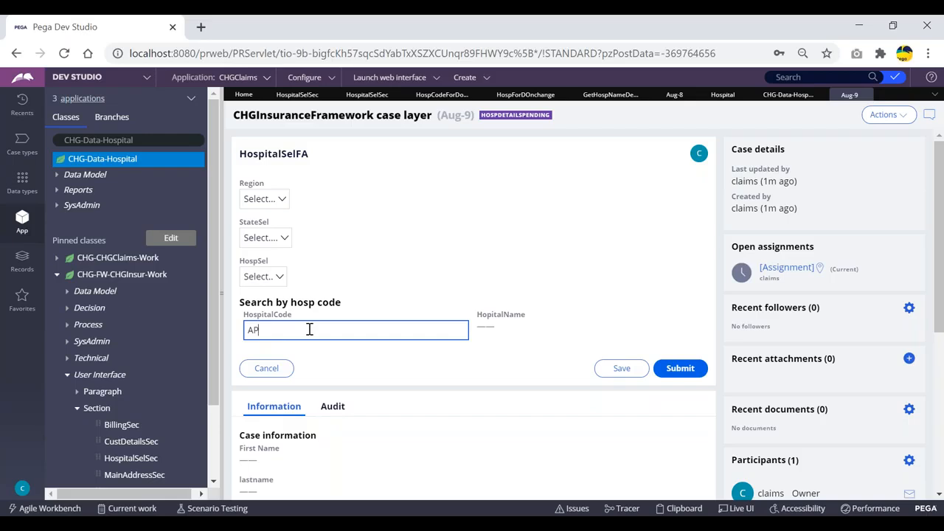
key(Tab)
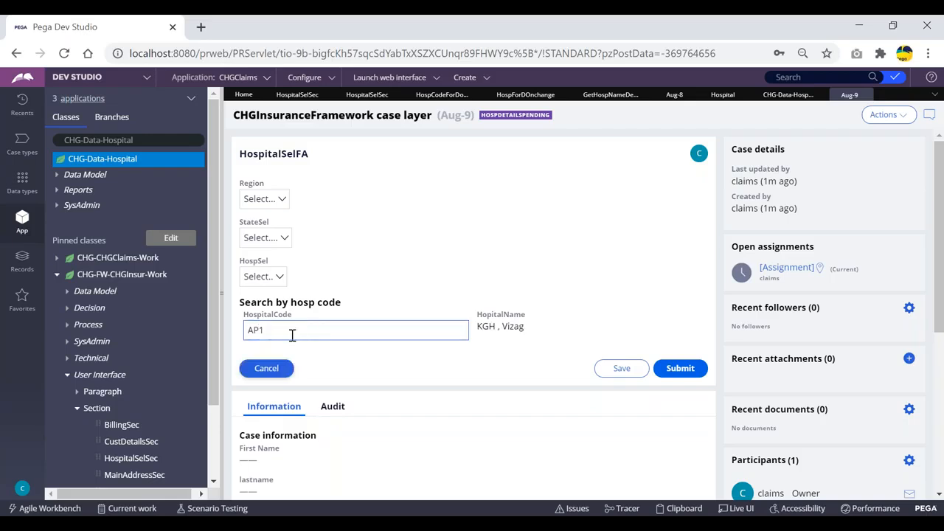
click(294, 332)
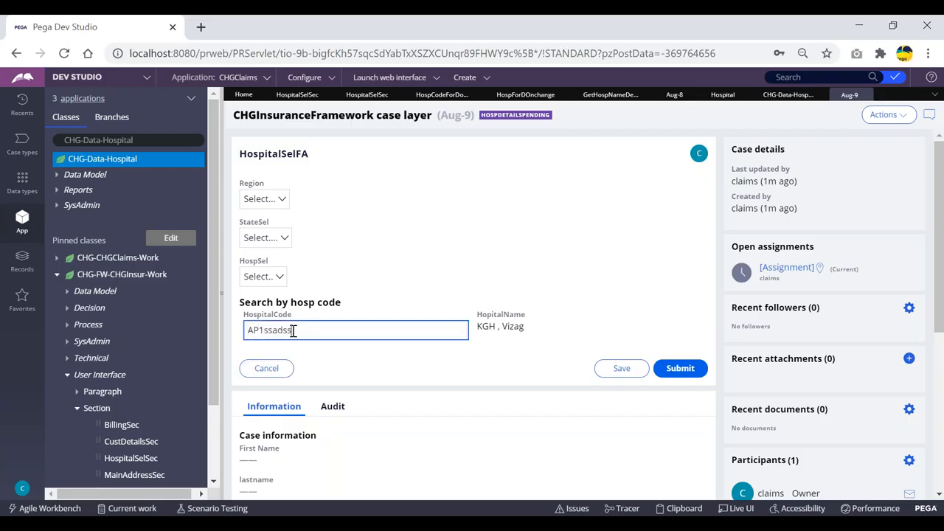
key(Tab)
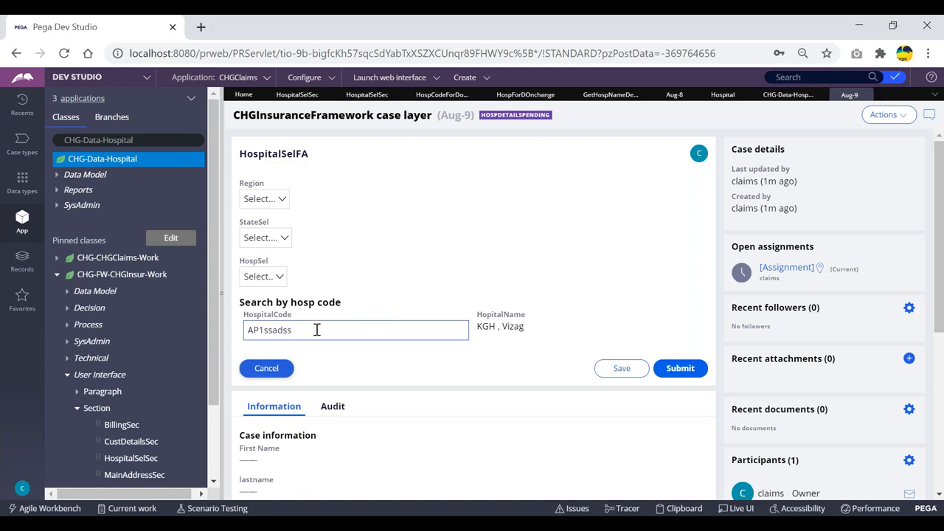
click(229, 522)
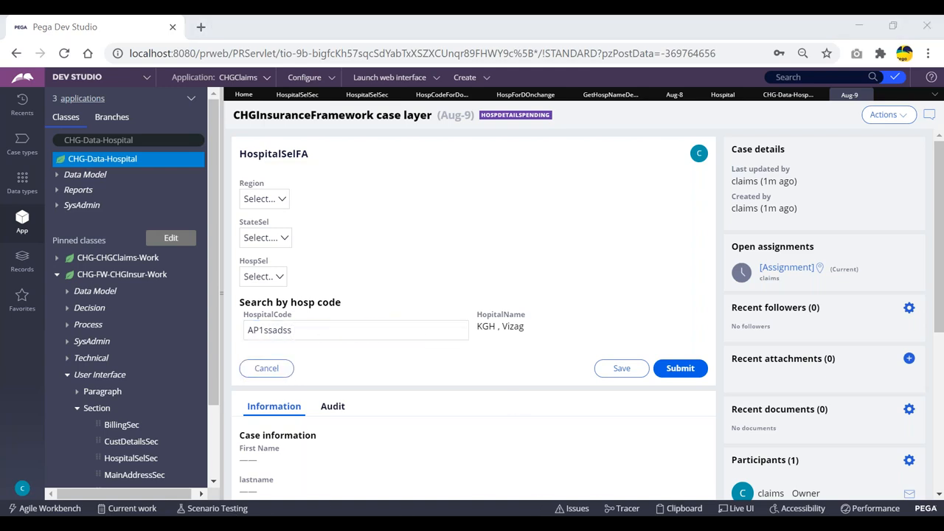
Clear the Tracer events and trace the hospital lookup again with the invalid code AP1ssadssdd in case Aug-9.
click(394, 454)
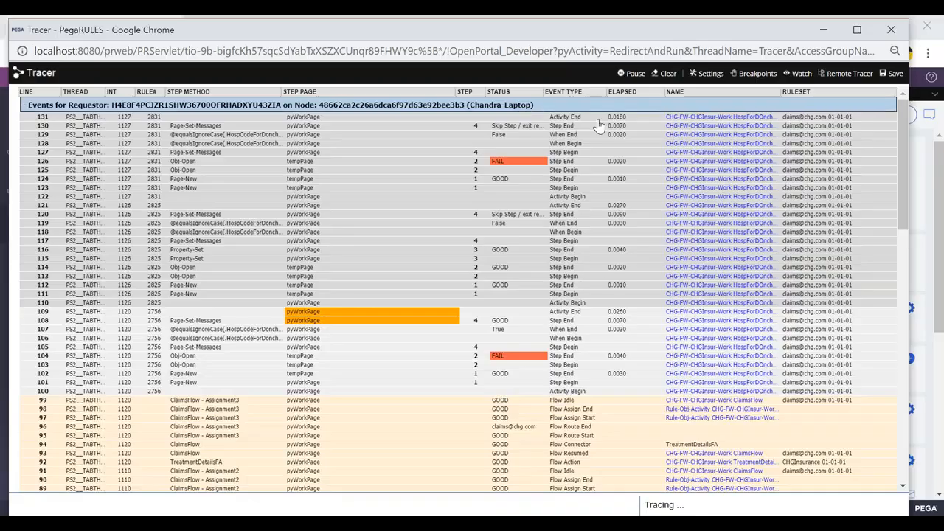
click(669, 75)
key(alt+Tab)
click(335, 329)
key(Tab)
key(alt+Tab)
key(alt+Tab)
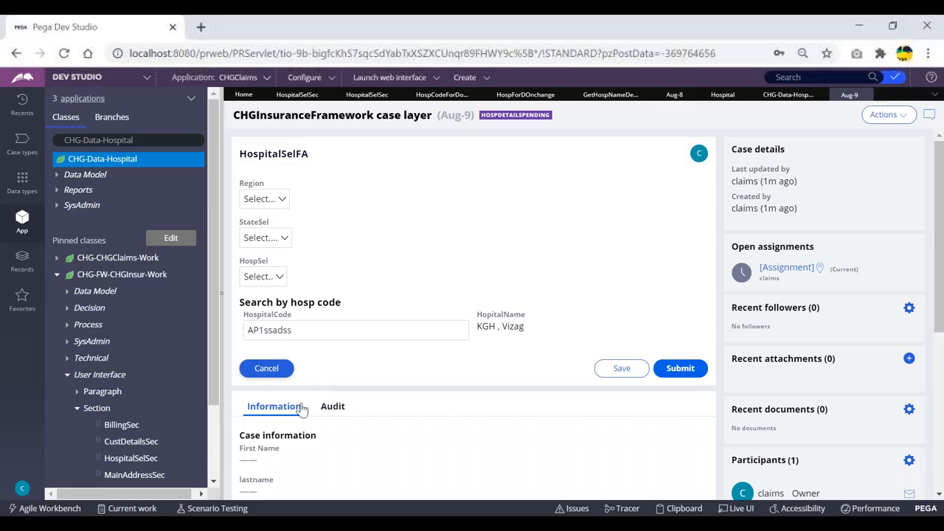
click(323, 327)
text(dd)
key(Tab)
key(alt+Tab)
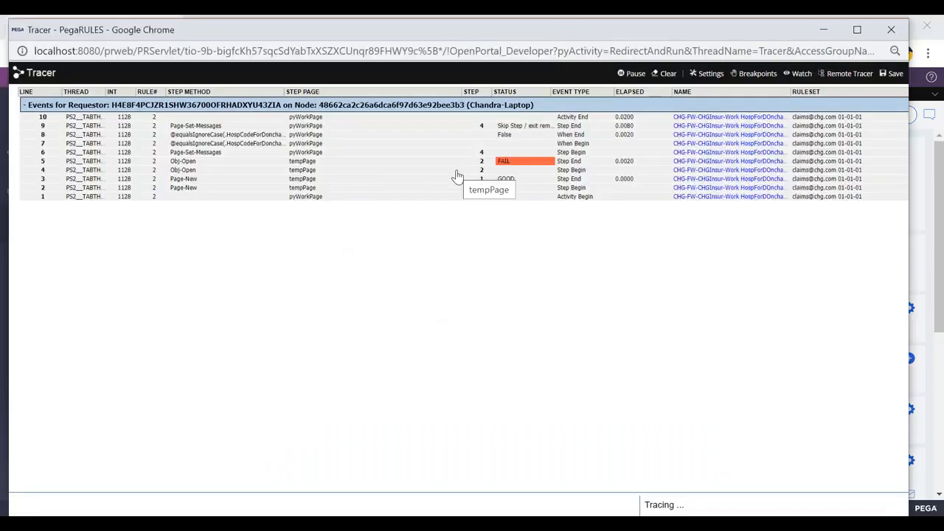
key(alt+Tab)
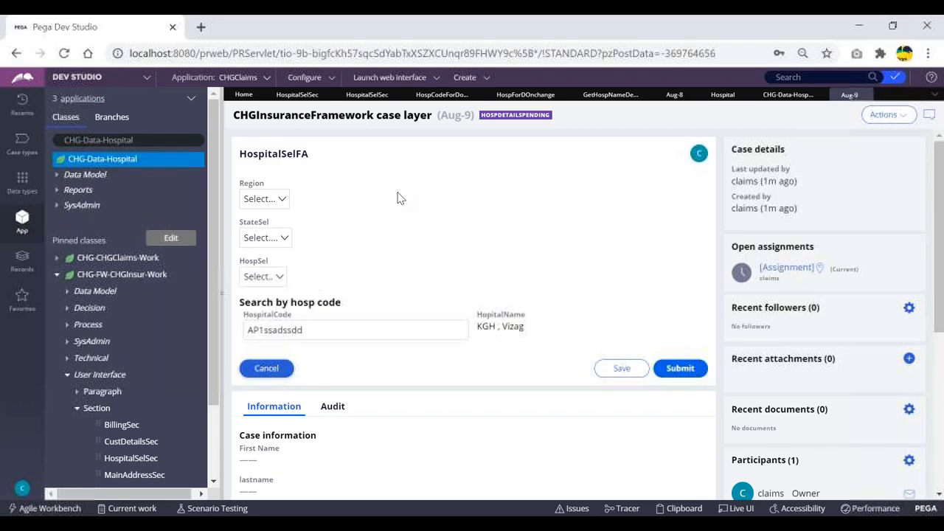
Check the jump condition of the Obj-Open step in the HospForDOnchange activity against the traced events.
click(525, 95)
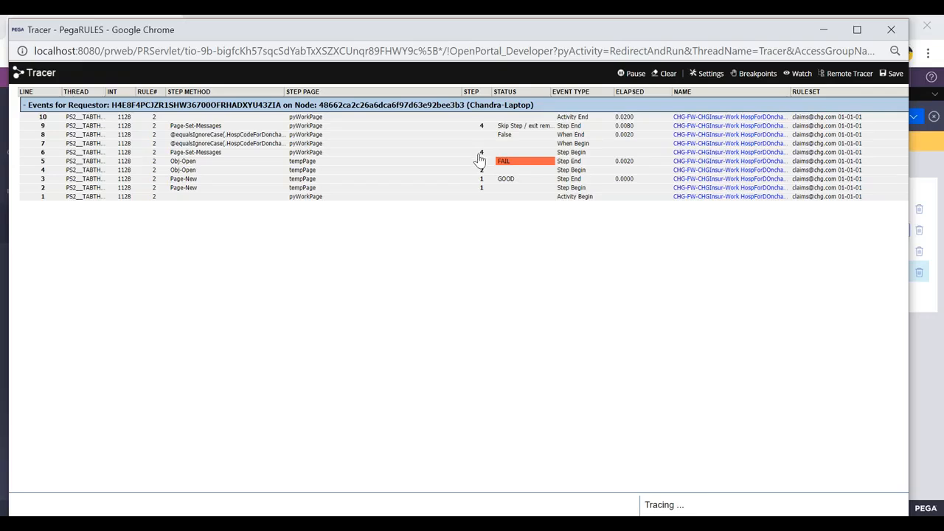
click(922, 251)
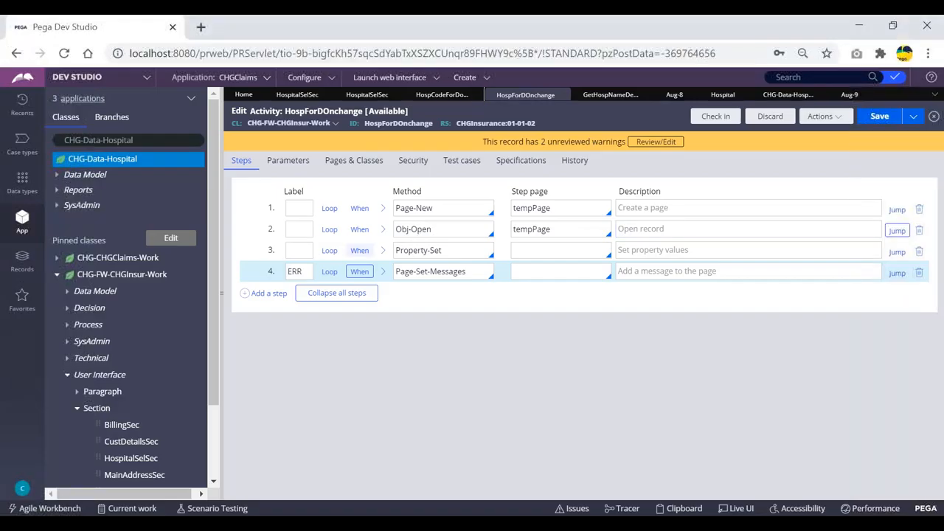
click(897, 230)
click(393, 361)
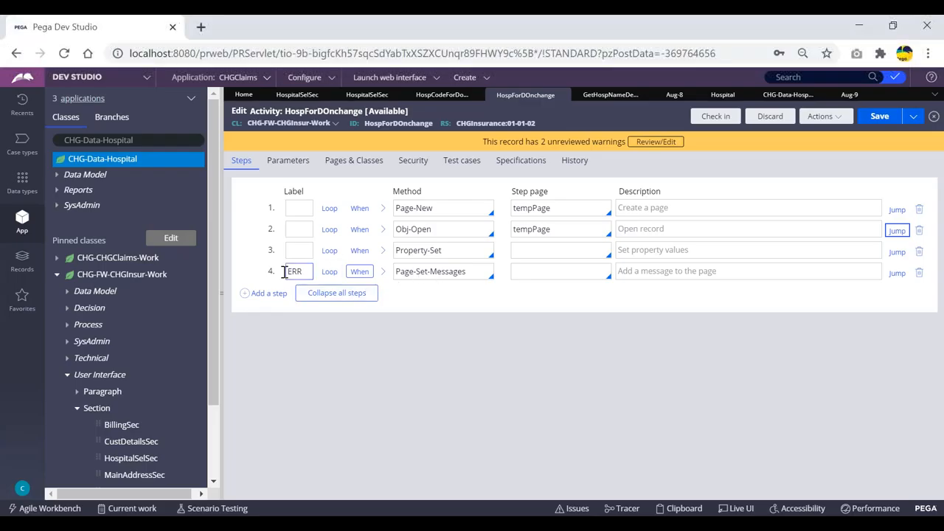
click(438, 275)
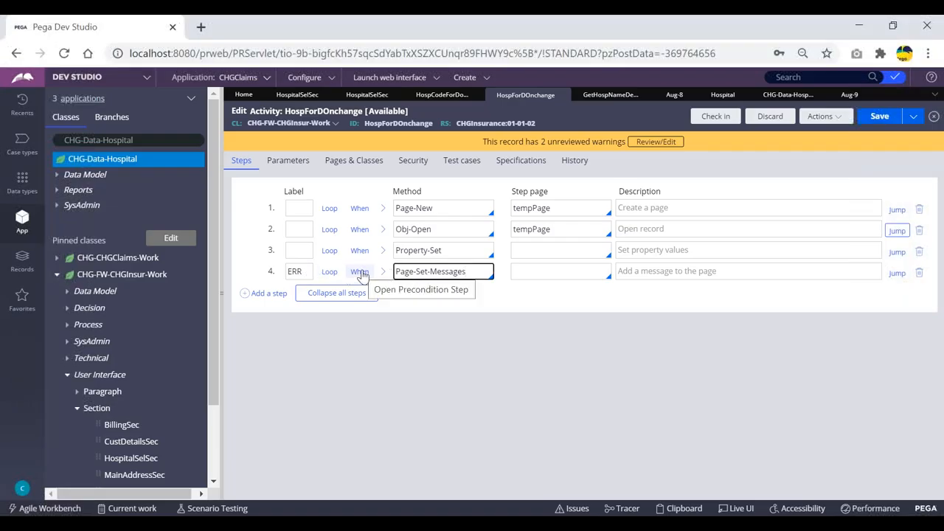
Open the ERR step's precondition and read through its full equalsIgnoreCase expression.
click(360, 272)
click(477, 330)
key(Right)
key(Right)
key(Right)
key(Right)
key(Right)
key(Right)
key(Right)
key(Right)
key(Right)
key(Right)
key(Right)
key(Right)
key(Right)
key(Right)
key(Right)
key(Right)
key(Right)
key(Right)
key(Right)
key(Right)
key(Right)
key(Right)
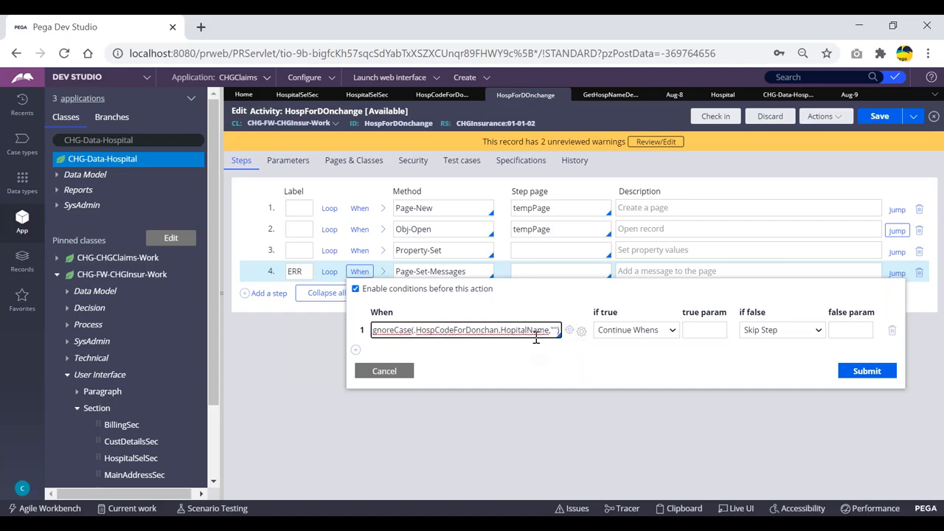
Inspect the traced pyWorkPage at the ERR condition and search it for "hospital" to check the HopitalName value.
key(alt+Tab)
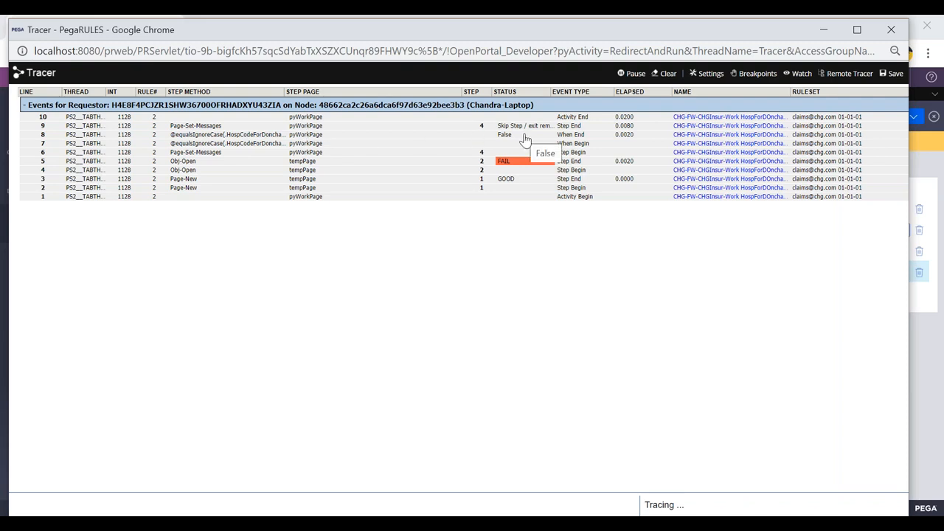
click(307, 143)
scroll(341, 219, down, 5)
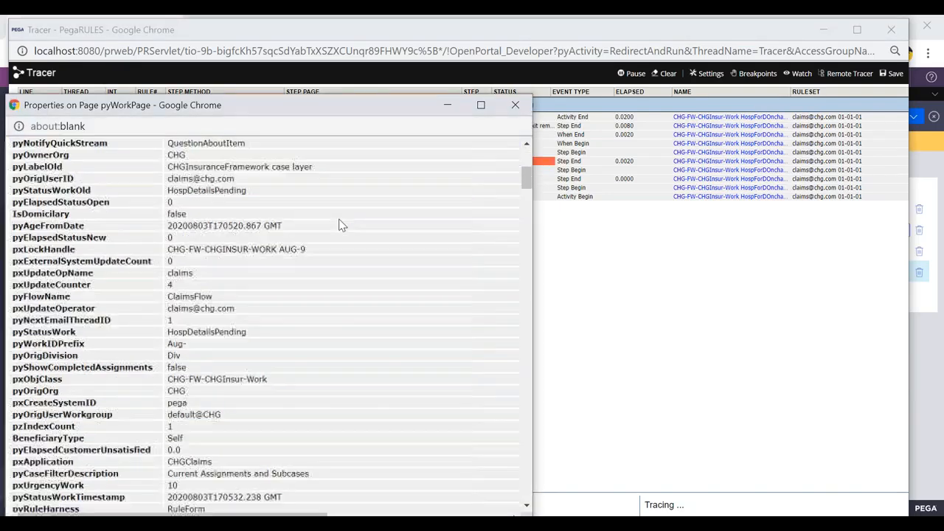
key(ctrl+f)
text(h)
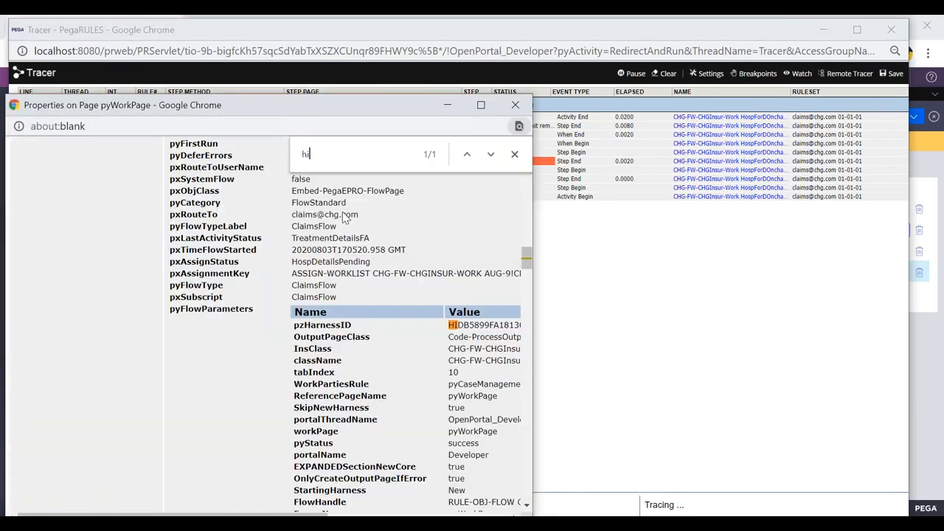
text(osp)
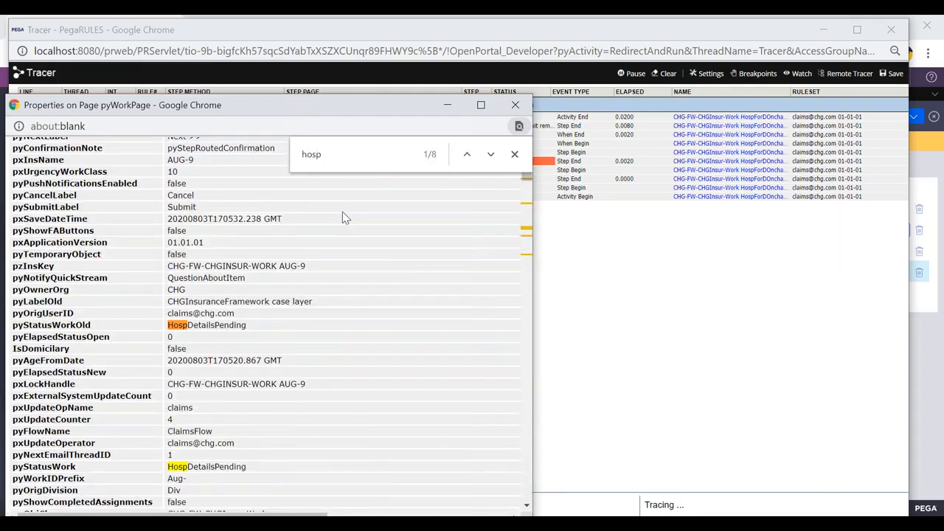
text(ital)
key(BackSpace)
key(BackSpace)
key(BackSpace)
key(BackSpace)
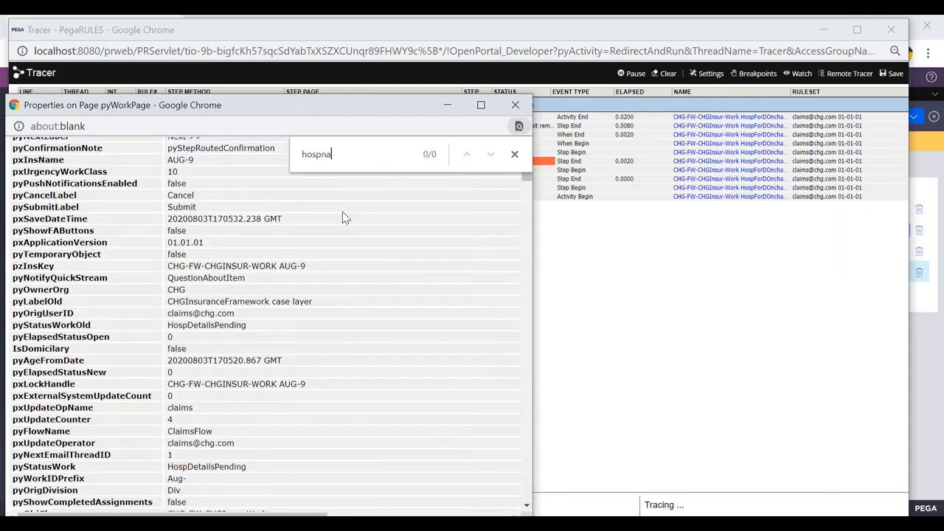
text(i)
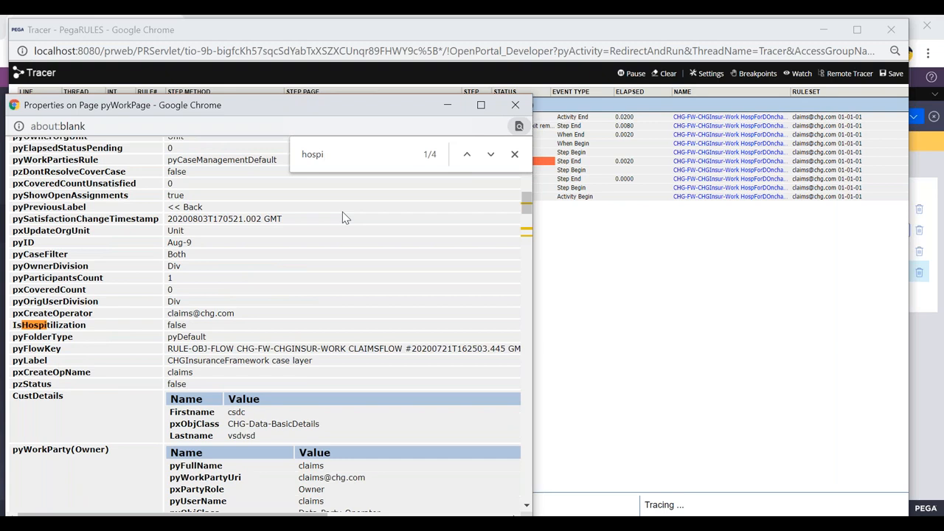
text(tal)
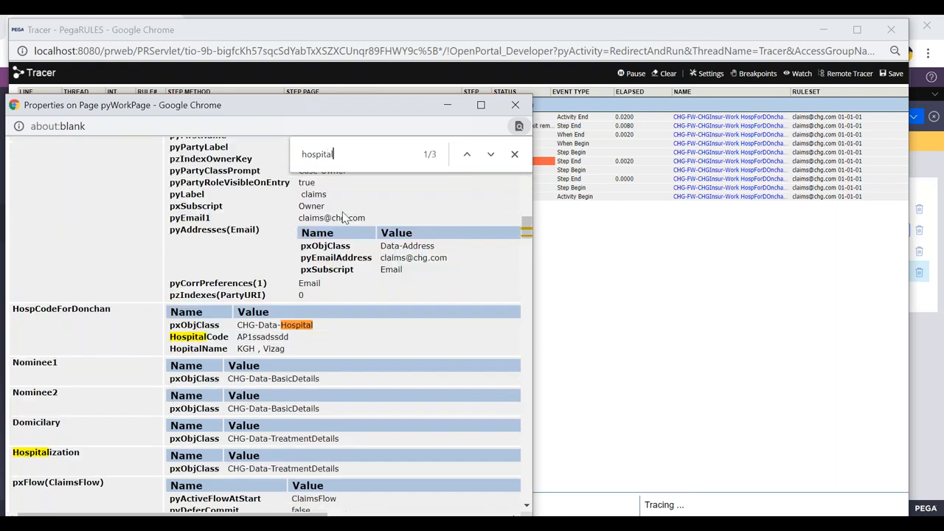
scroll(345, 218, down, 1)
mouse_move(237, 274)
mouse_down()
mouse_move(297, 271)
mouse_move(241, 278)
mouse_up()
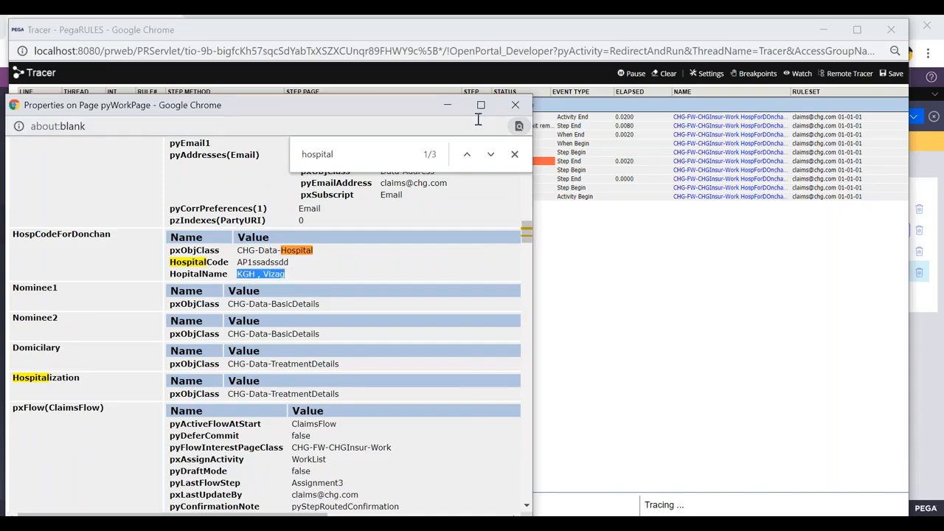
click(440, 106)
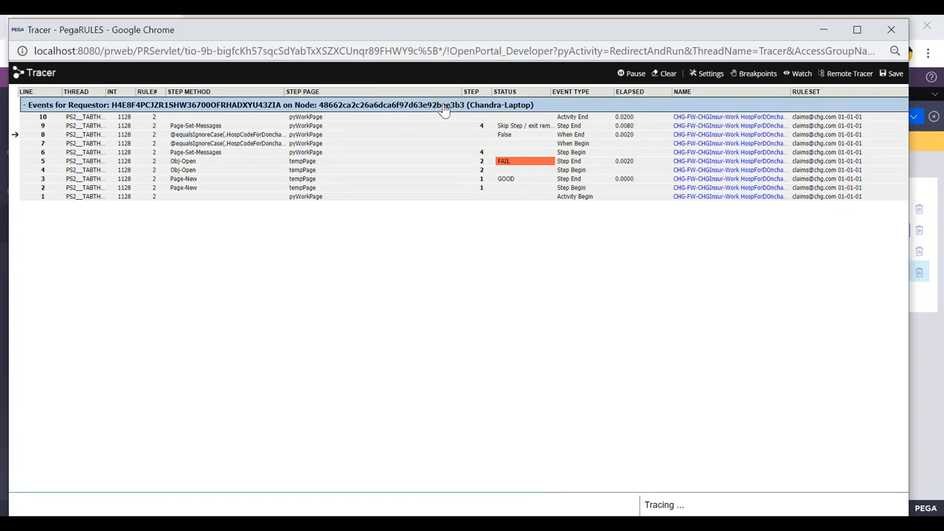
key(alt+Tab)
key(alt+Tab)
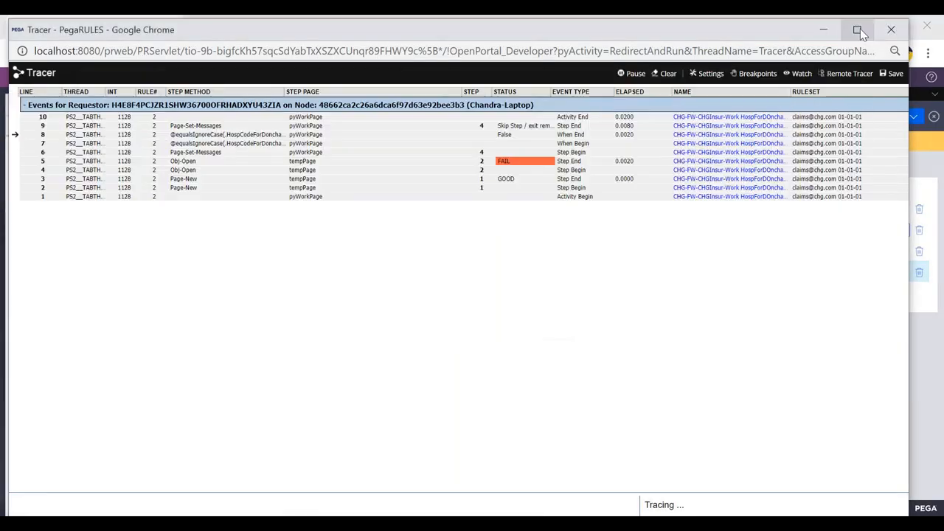
click(824, 31)
key(alt+Tab)
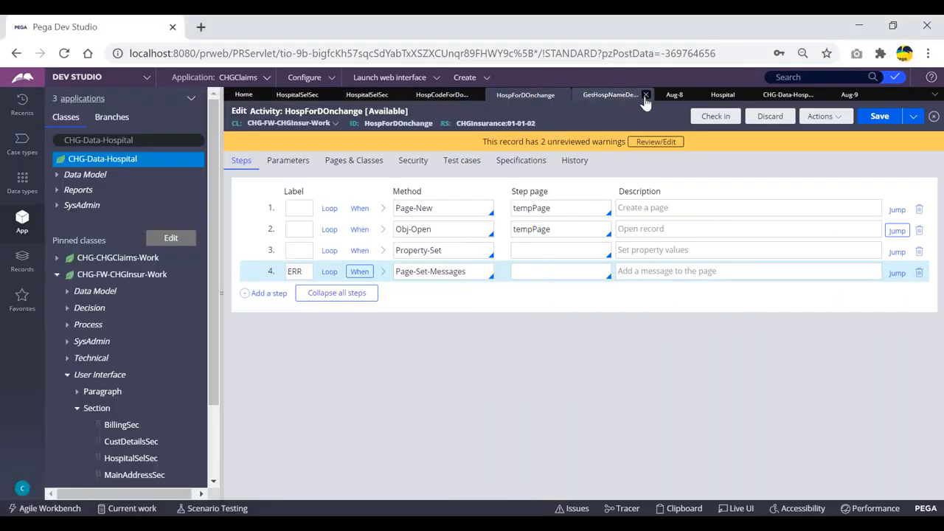
Check the HospitalCode and HopitalName fields in the earlier case Aug-8.
click(674, 95)
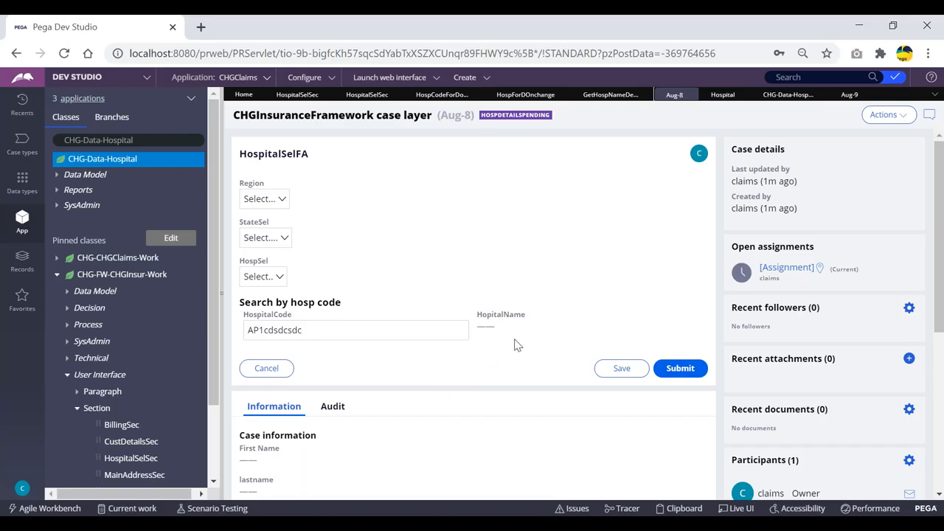
drag(310, 329, 264, 332)
click(335, 330)
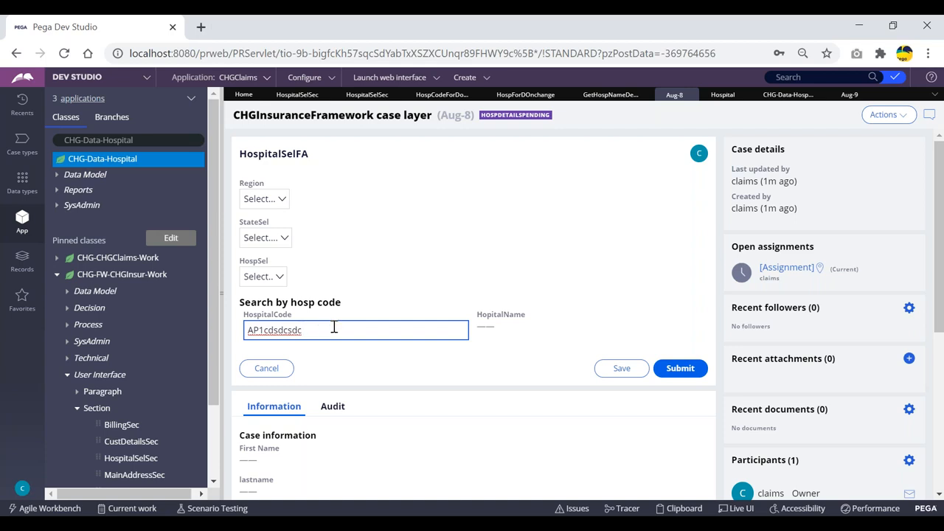
click(482, 331)
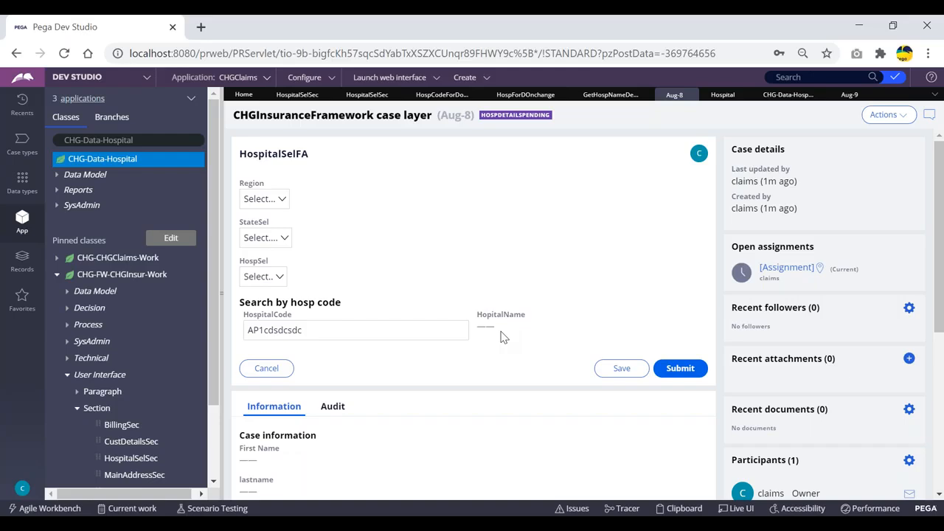
Return to the HospForDOnchange activity, reread the ERR step's precondition expression, and close it without changes.
key(alt+Tab)
click(541, 126)
click(788, 94)
click(442, 94)
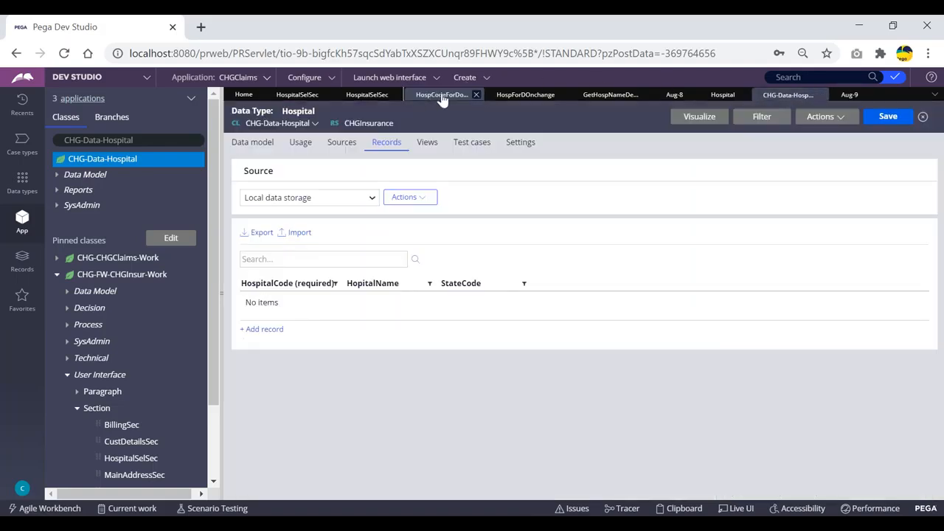
click(526, 95)
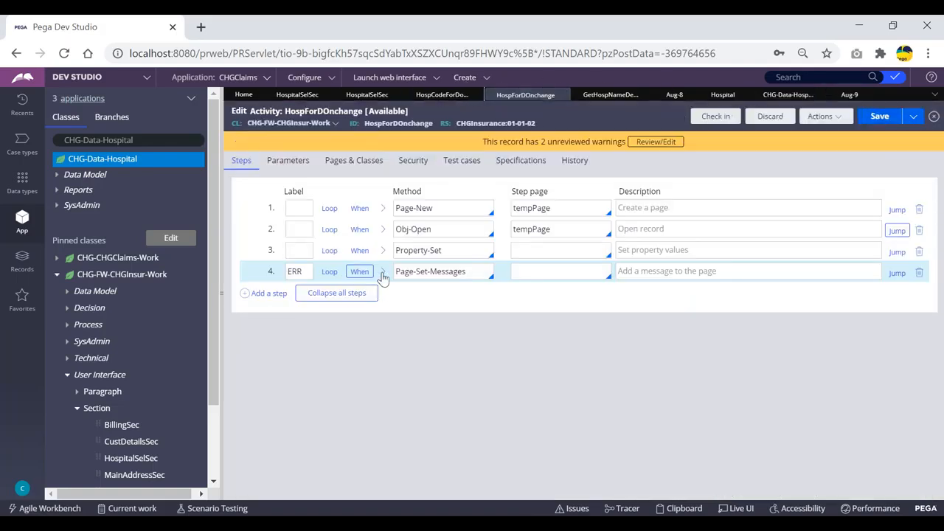
click(360, 271)
click(489, 332)
click(557, 331)
key(Right)
key(Right)
key(Right)
key(Right)
key(Right)
key(Right)
key(Right)
key(Right)
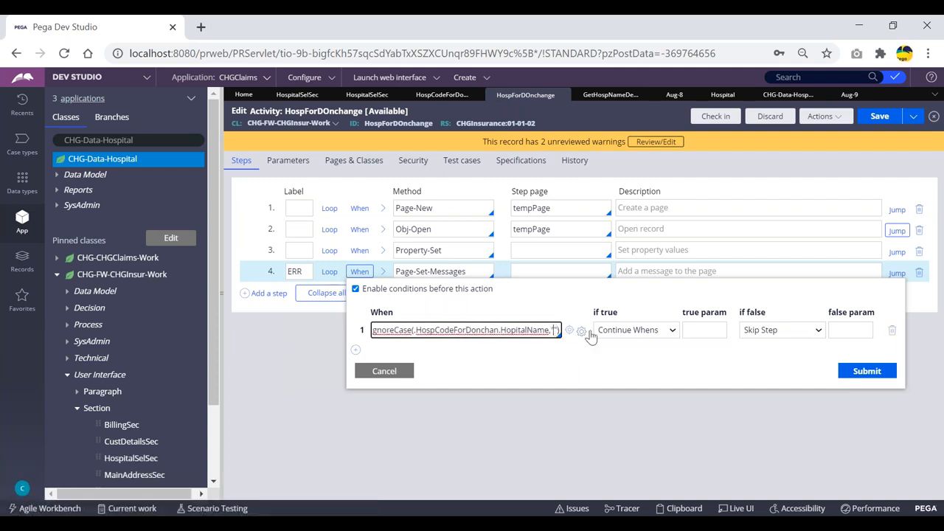
click(496, 322)
key(Right)
key(Right)
key(Right)
key(Right)
key(Right)
key(Right)
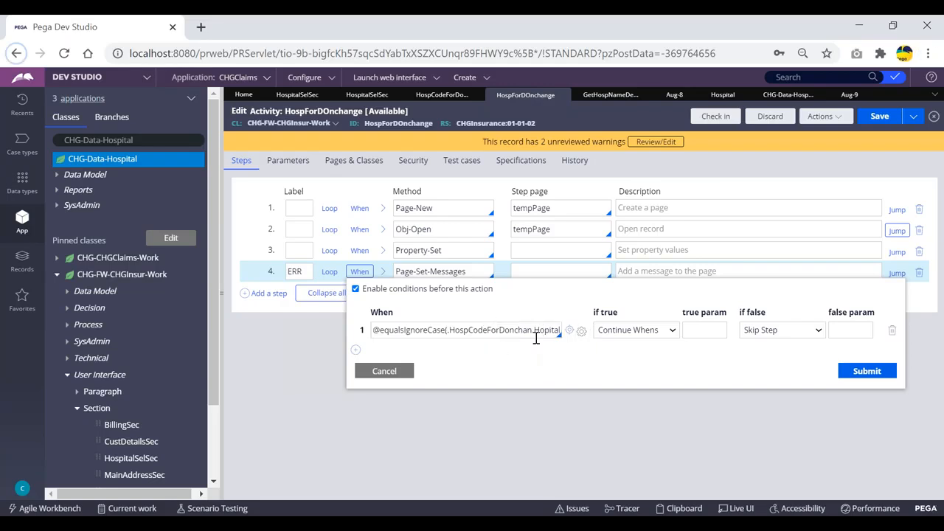
click(532, 332)
key(Right)
key(Right)
key(Right)
key(Right)
key(Right)
key(Right)
key(Right)
key(Right)
key(Right)
key(Right)
key(Right)
key(Right)
key(Right)
key(Right)
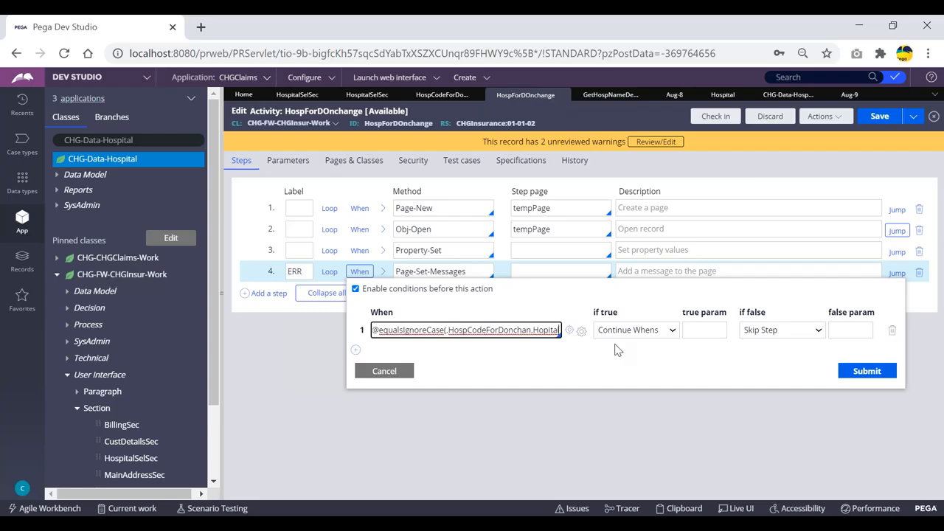
click(384, 371)
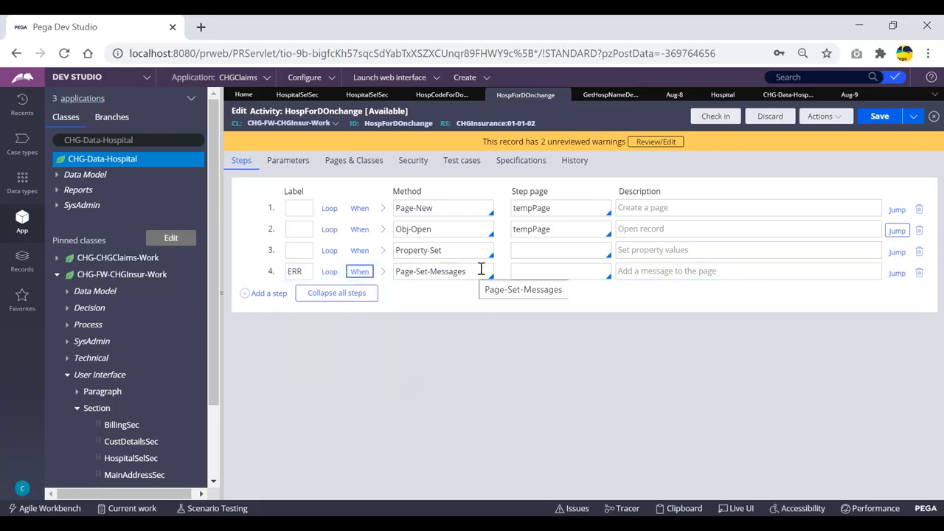
Insert a new step after Page-New in the activity and set its method to Property-Remove.
click(456, 209)
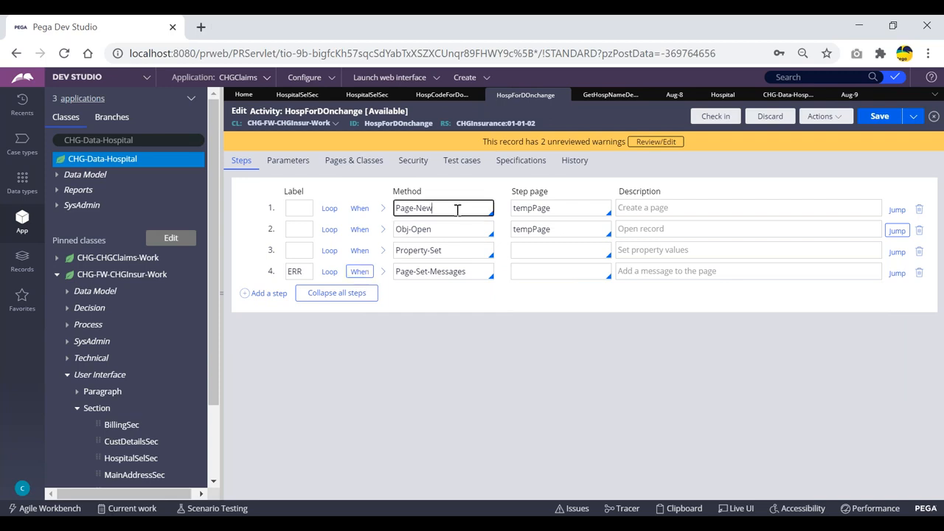
click(270, 293)
click(413, 229)
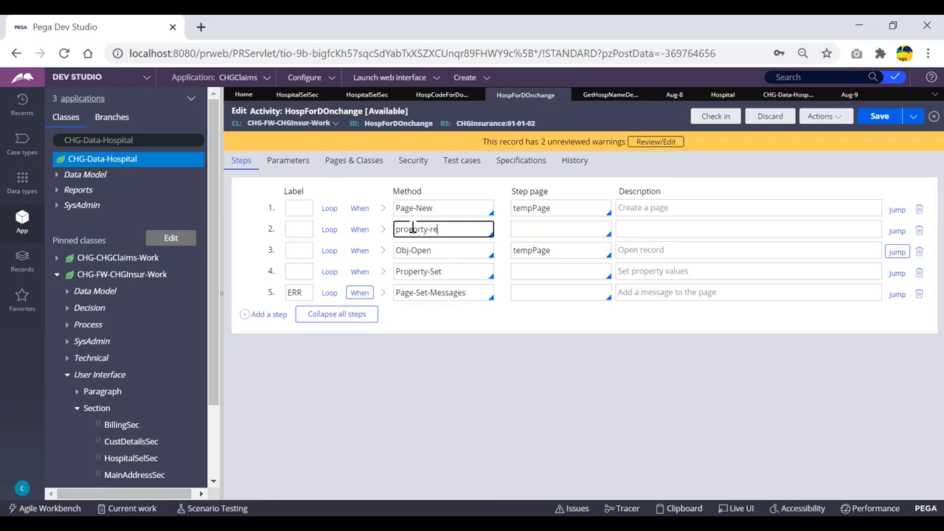
text(property-re)
key(Down)
key(Down)
key(Down)
key(Down)
key(Down)
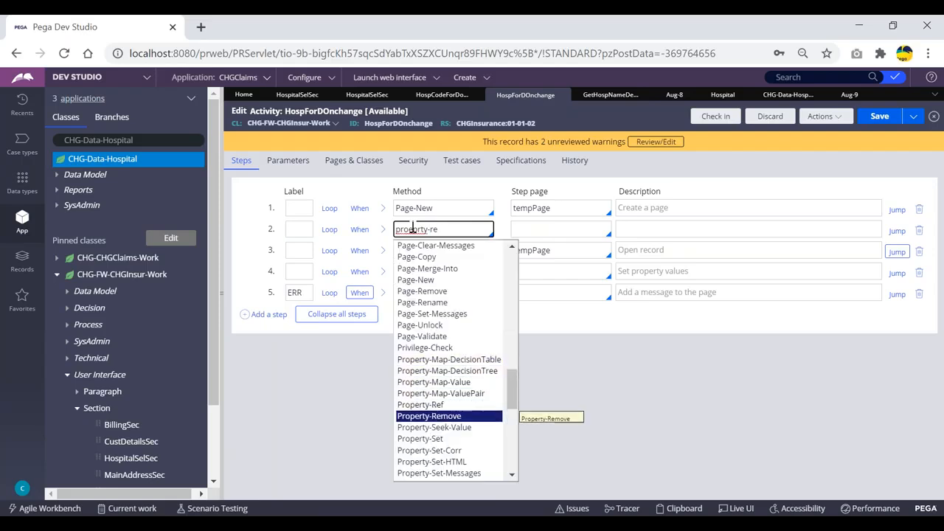
key(Return)
Set the Property-Remove step's property parameter to .HospCodeForDonchan.HopitalName.
click(383, 229)
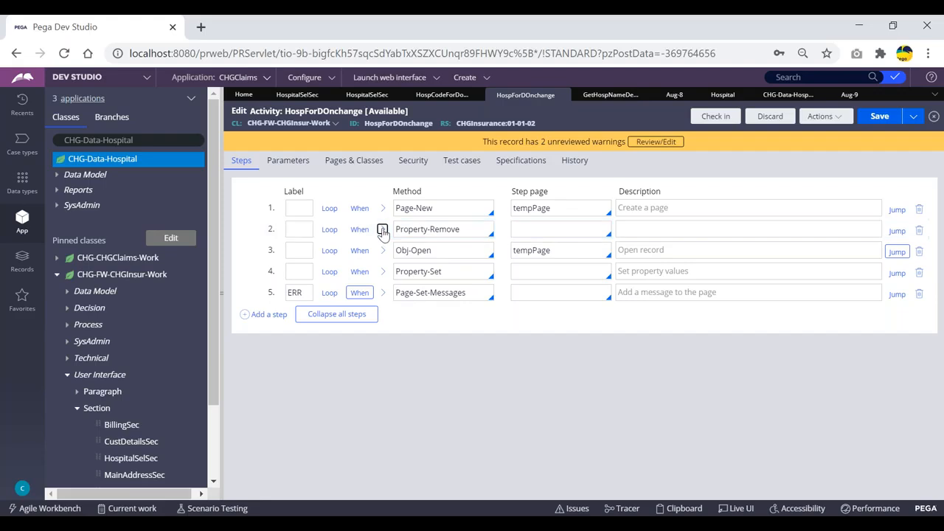
click(313, 297)
text(.)
key(Down)
key(Down)
key(Down)
key(Down)
key(Down)
key(Down)
key(Down)
key(Down)
key(Down)
key(Down)
key(Down)
key(Down)
key(Down)
key(Return)
text(.)
key(Down)
key(Down)
key(Up)
key(Return)
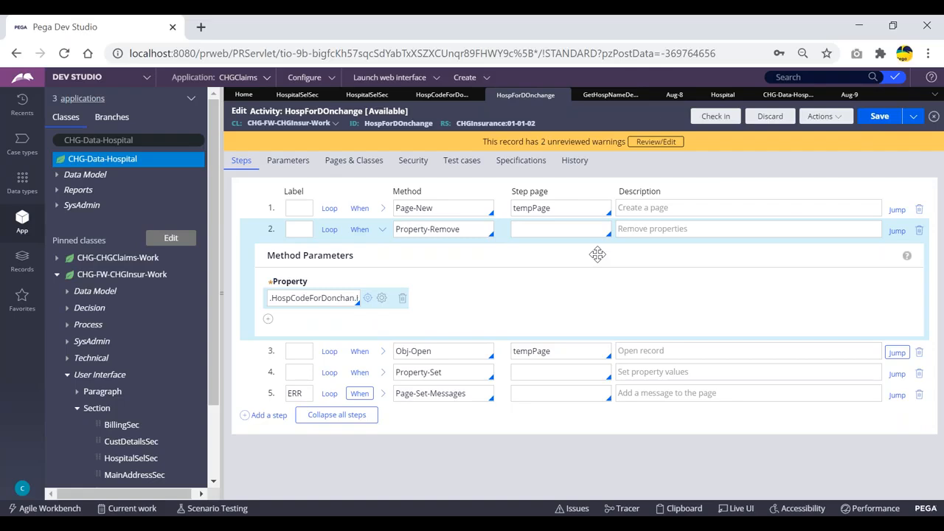
Refresh case Aug-9 to reset its hospital selection form.
click(848, 94)
click(887, 115)
click(888, 134)
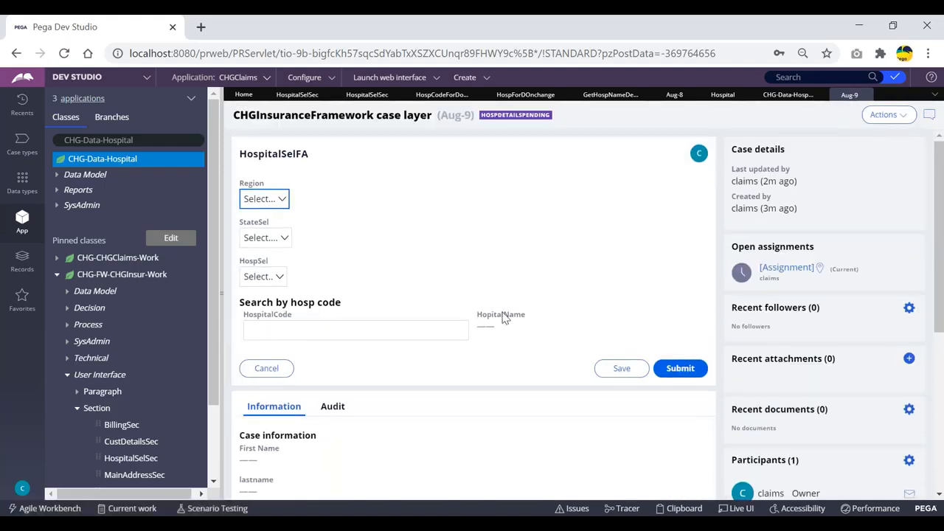
Test the HospitalCode lookup on case Aug-9 with the codes asdasda, AP1 and AP1qwd.
click(312, 332)
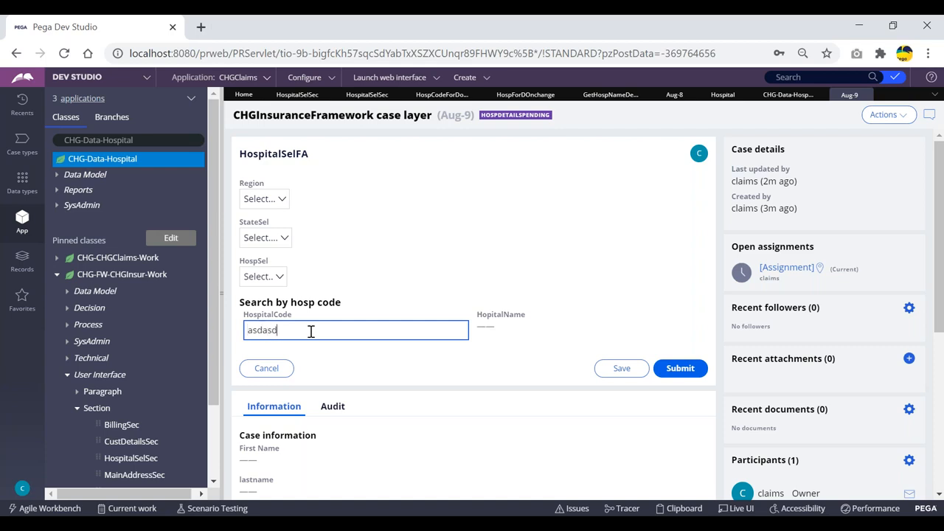
key(Tab)
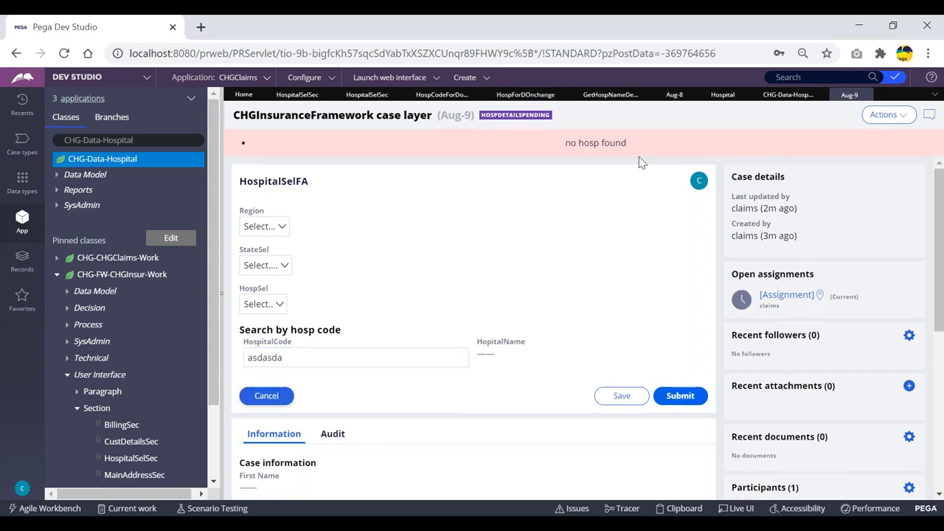
click(314, 354)
double_click(276, 357)
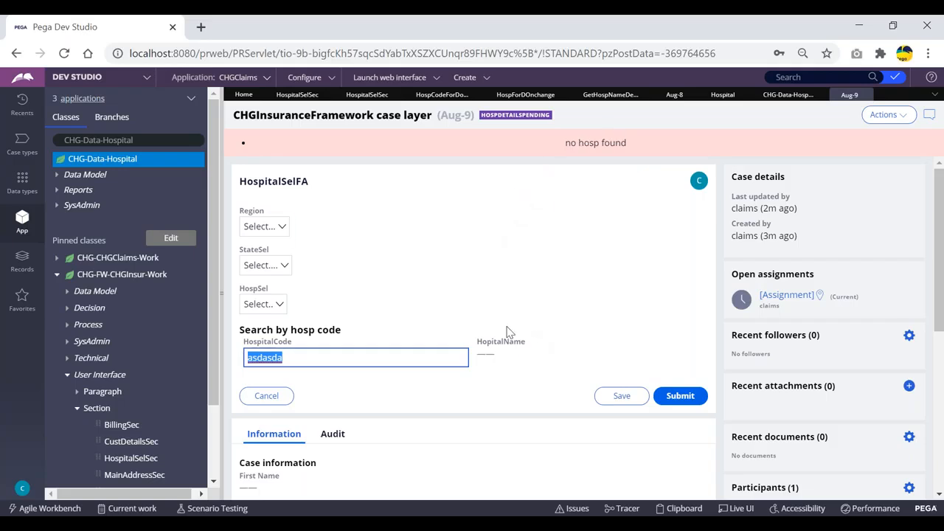
text(AP1)
key(Tab)
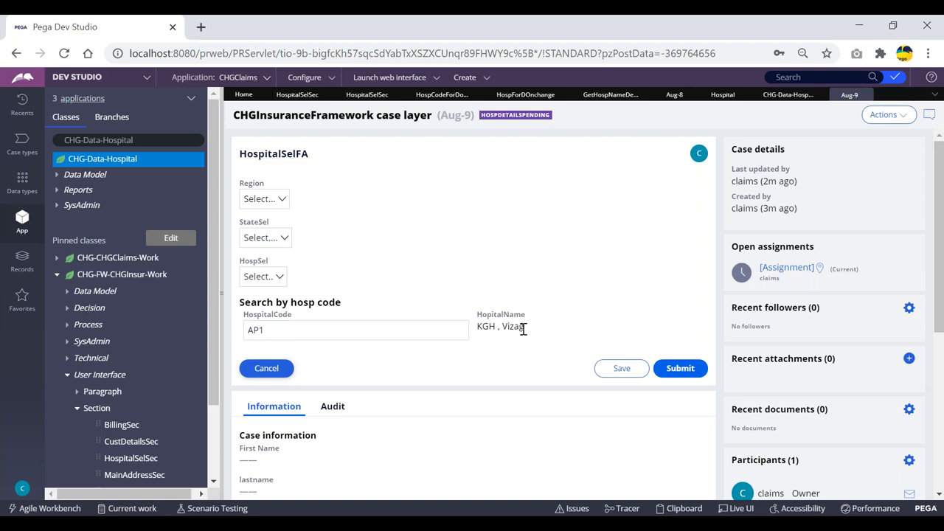
drag(479, 328, 537, 329)
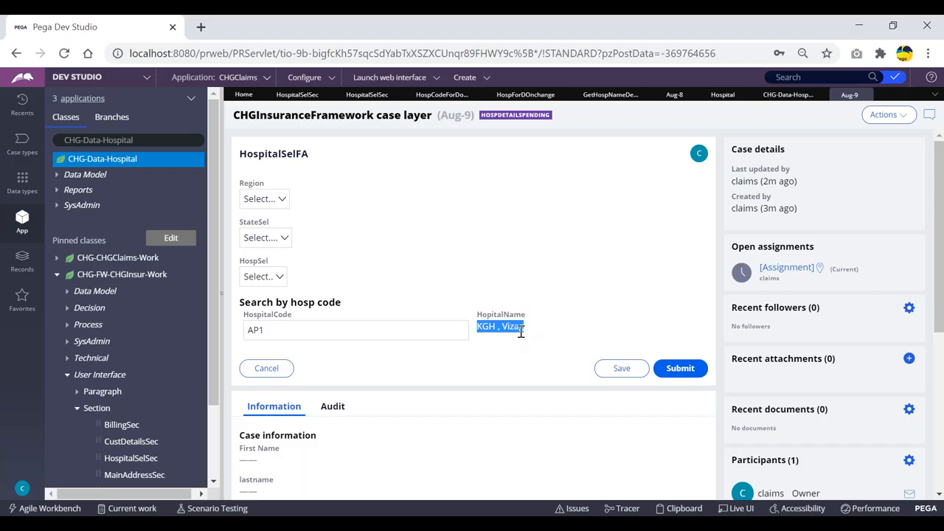
click(322, 329)
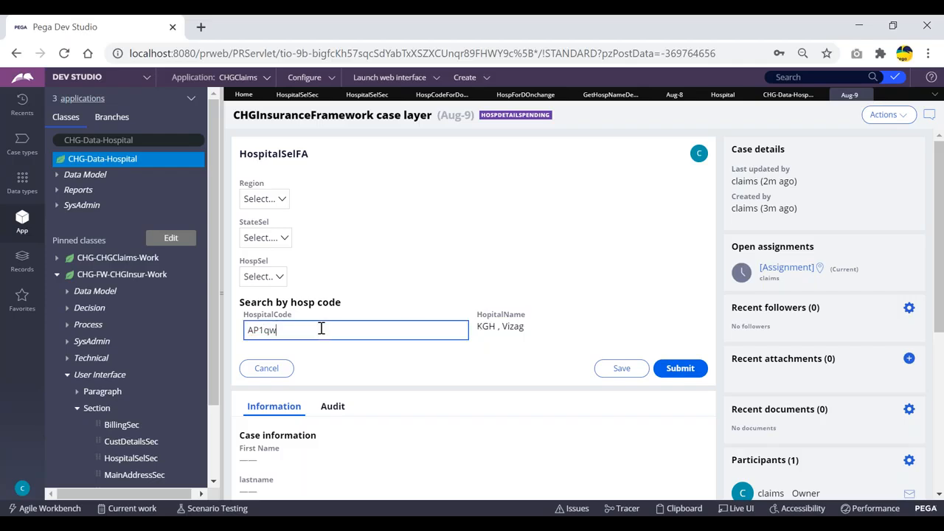
key(Tab)
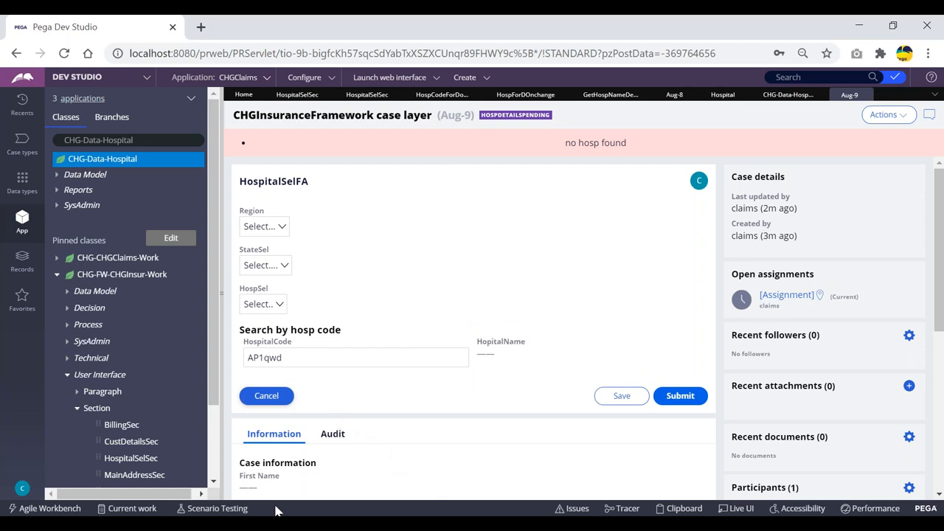
Check the latest Obj-Open event in the Tracer, and return to the HospForDOnchange activity with its Property-Remove parameters collapsed.
mouse_move(277, 520)
click(396, 474)
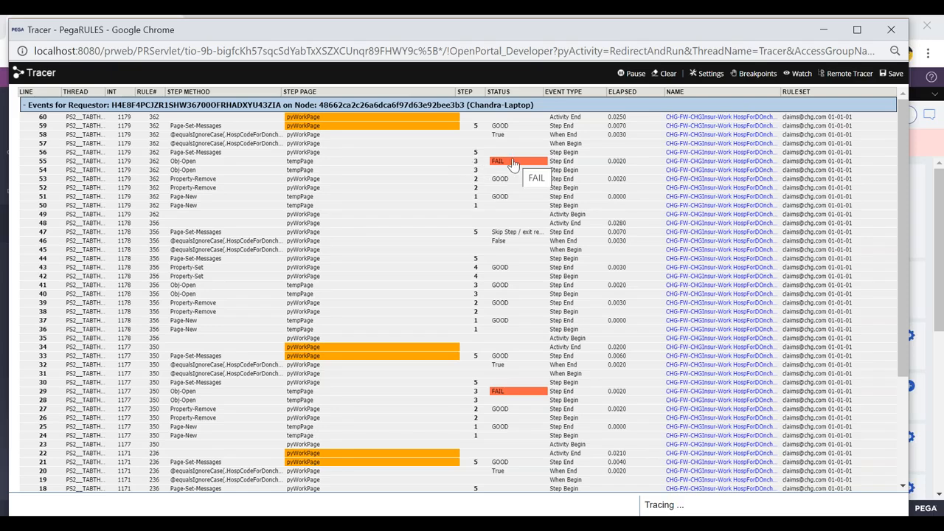
key(alt+Tab)
click(434, 98)
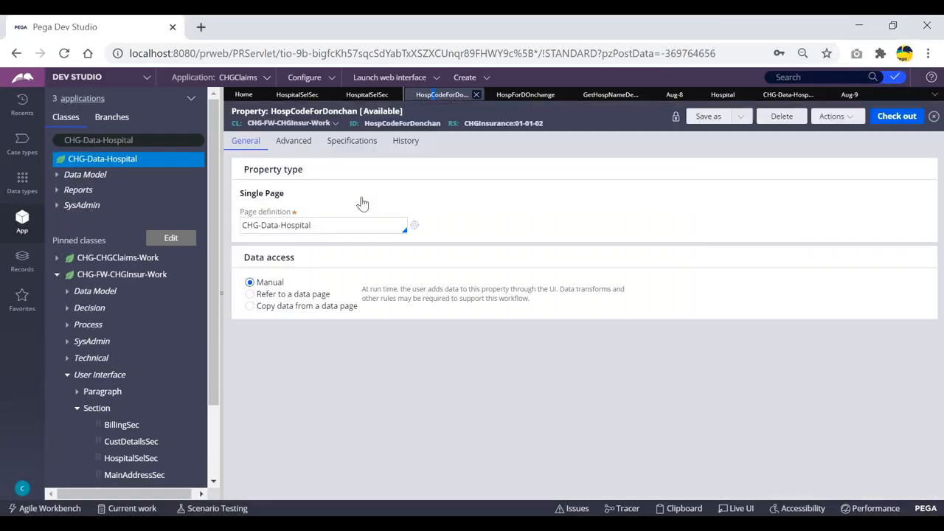
click(524, 96)
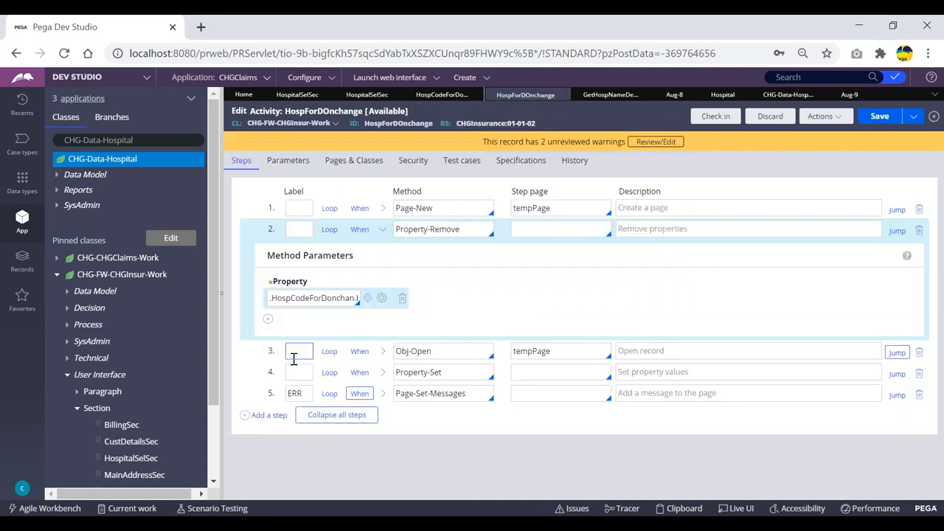
click(381, 231)
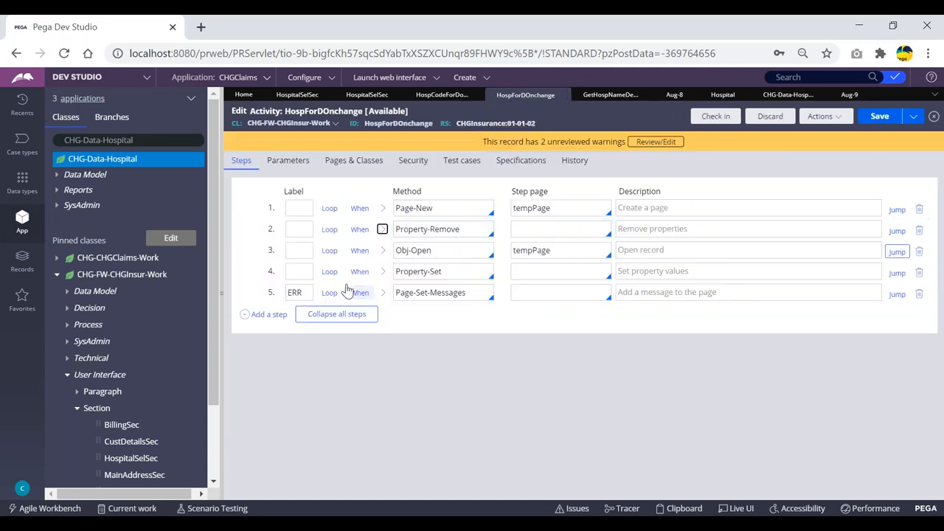
Inspect the properties of the latest When End event in the Tracer and return to the activity.
key(alt+Tab)
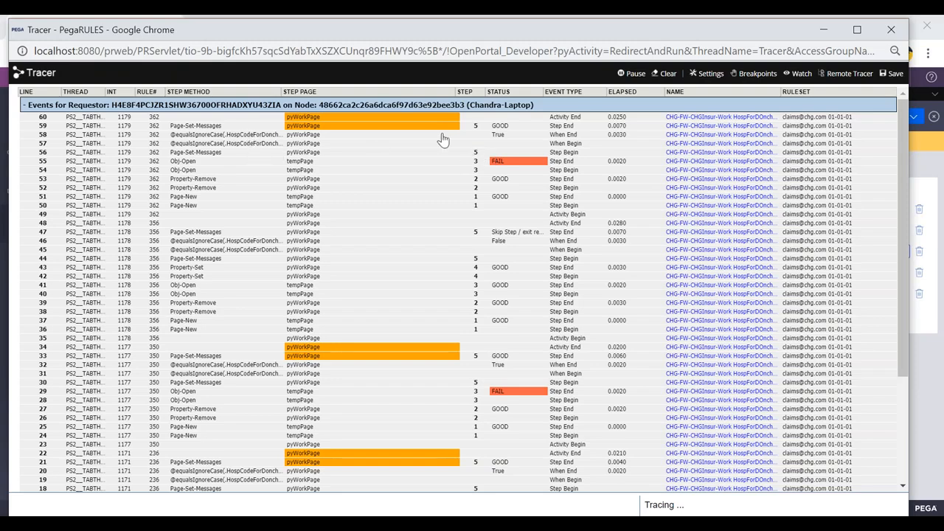
double_click(501, 137)
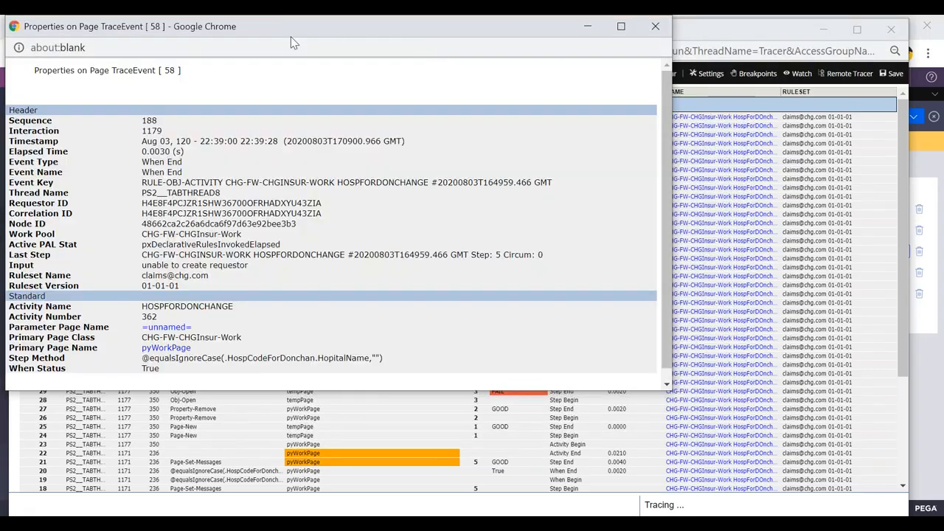
drag(291, 35, 268, 158)
click(632, 150)
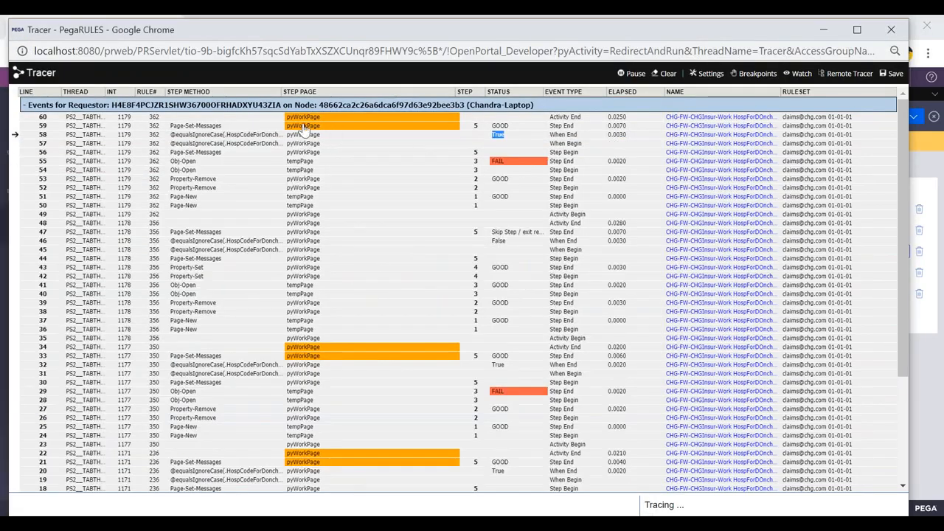
key(alt+Tab)
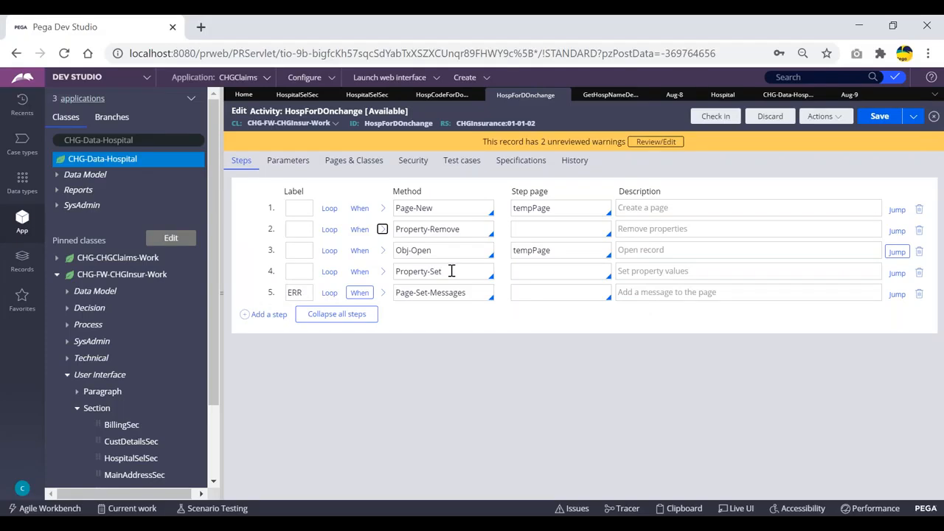
Change the ERR step's method to Property-Set-Messages.
click(479, 292)
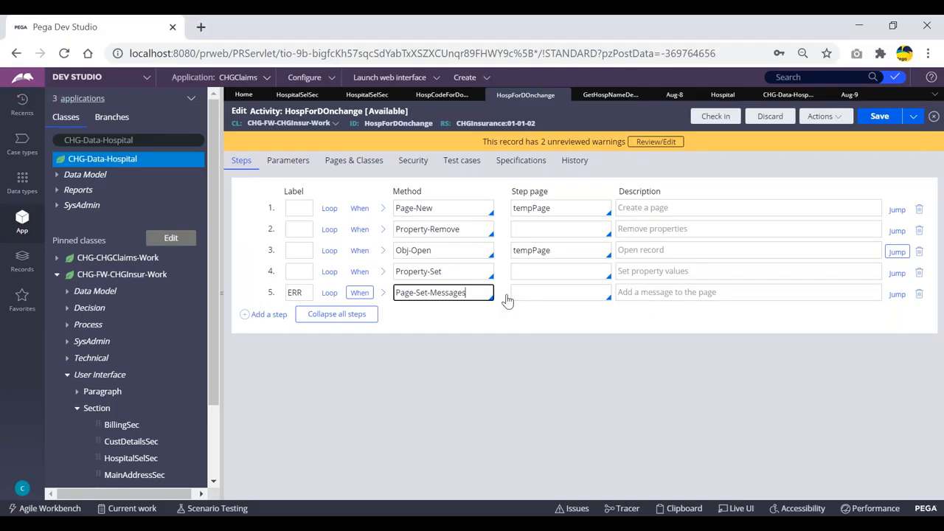
key(BackSpace)
key(BackSpace)
key(BackSpace)
key(BackSpace)
key(BackSpace)
key(BackSpace)
key(BackSpace)
key(BackSpace)
key(BackSpace)
key(BackSpace)
key(BackSpace)
key(BackSpace)
key(BackSpace)
key(BackSpace)
key(BackSpace)
key(BackSpace)
key(BackSpace)
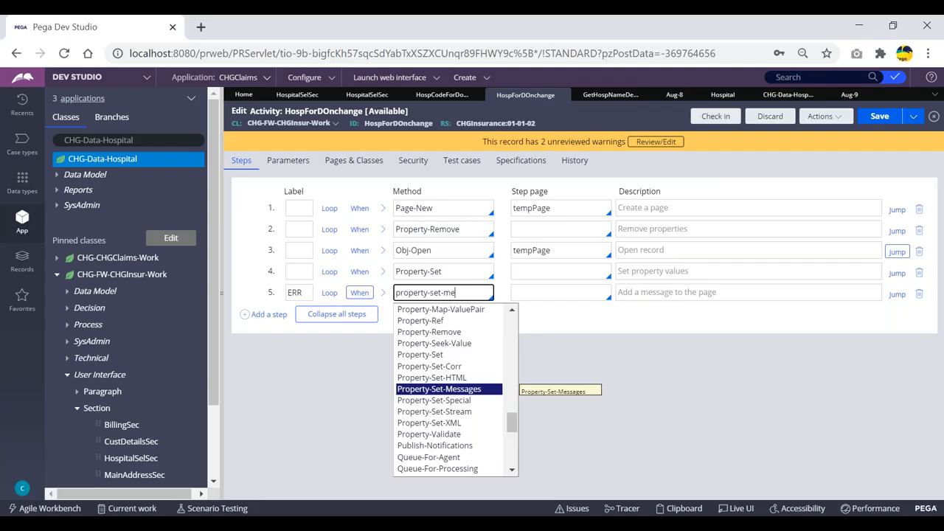
key(Return)
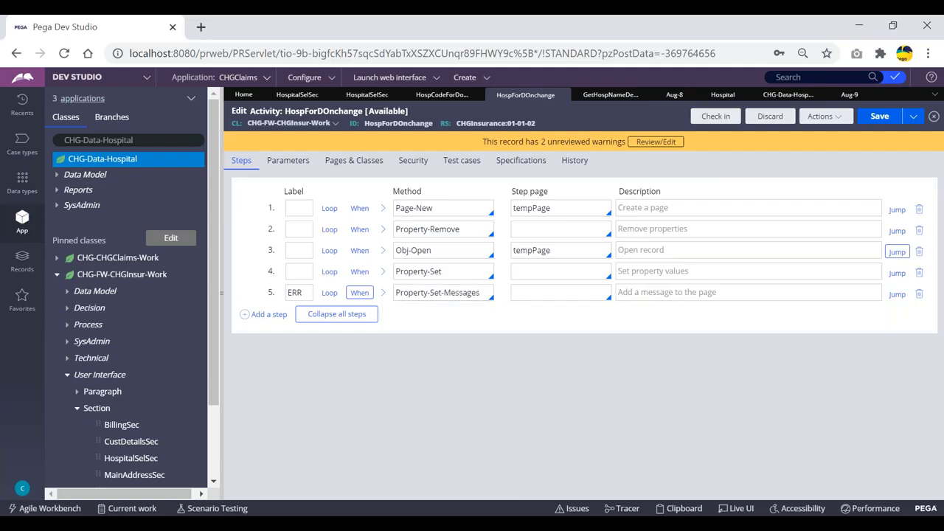
Set the ERR step's Field parameter to .HospCodeForDonchan.HospitalCode and save the activity.
click(383, 293)
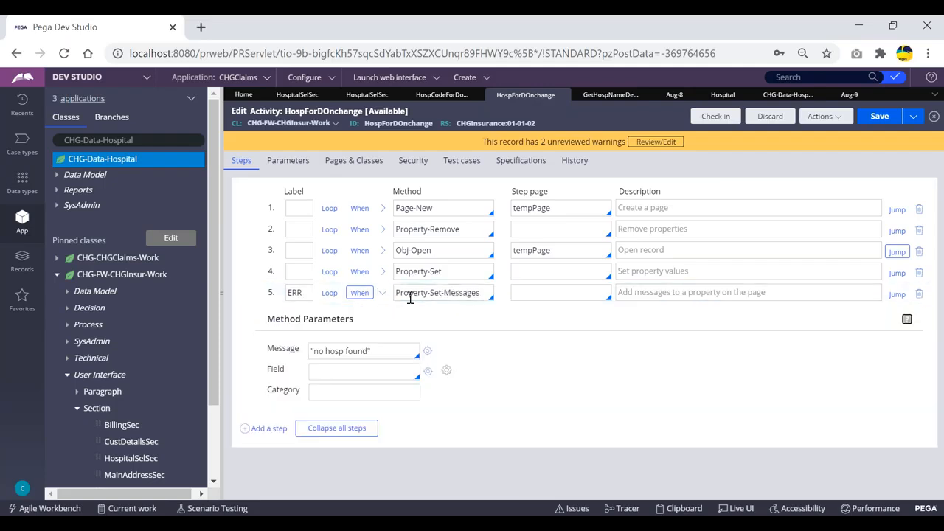
click(347, 372)
text(.HospCodeForDonchan)
key(Return)
key(Home)
text(.)
key(Down)
key(Down)
key(Down)
key(Down)
key(Down)
key(Down)
key(Down)
key(Down)
key(Down)
key(Down)
key(Down)
key(Down)
key(Down)
key(Down)
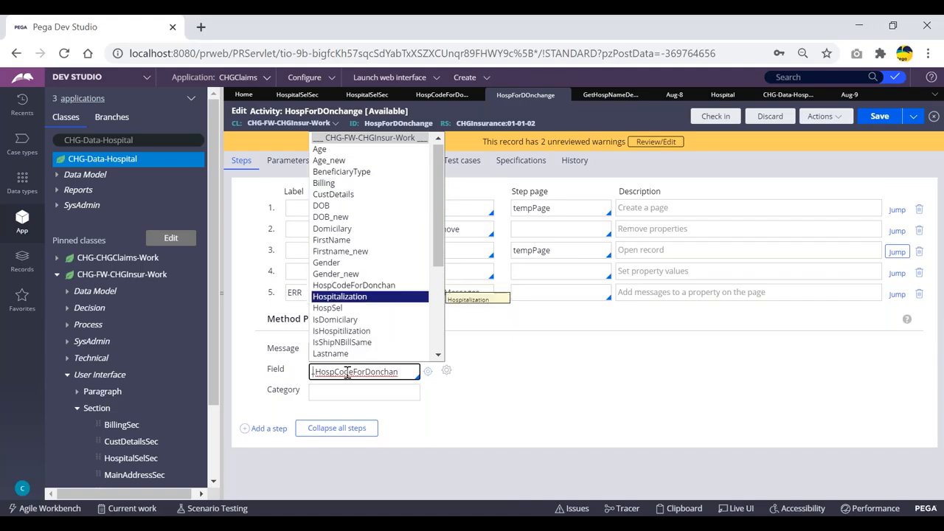
key(Escape)
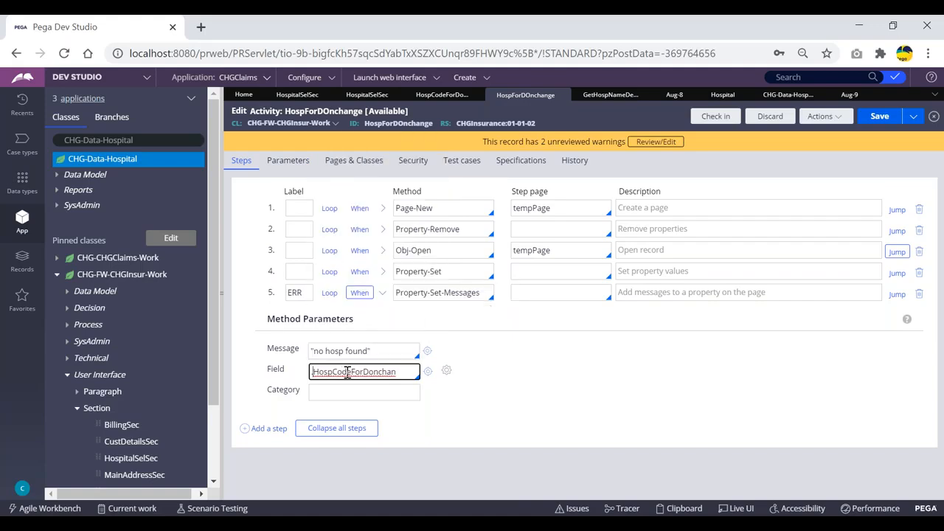
text(.)
key(Down)
key(Down)
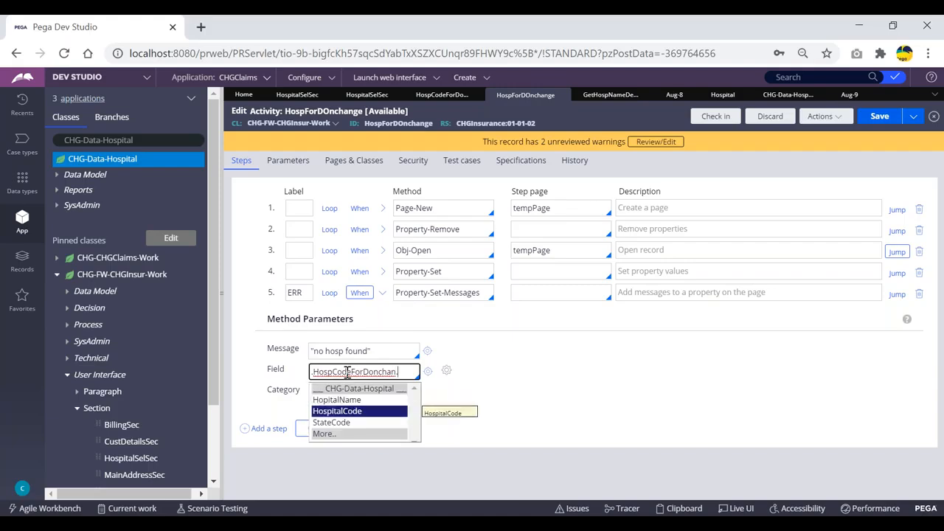
key(Up)
key(Down)
key(Return)
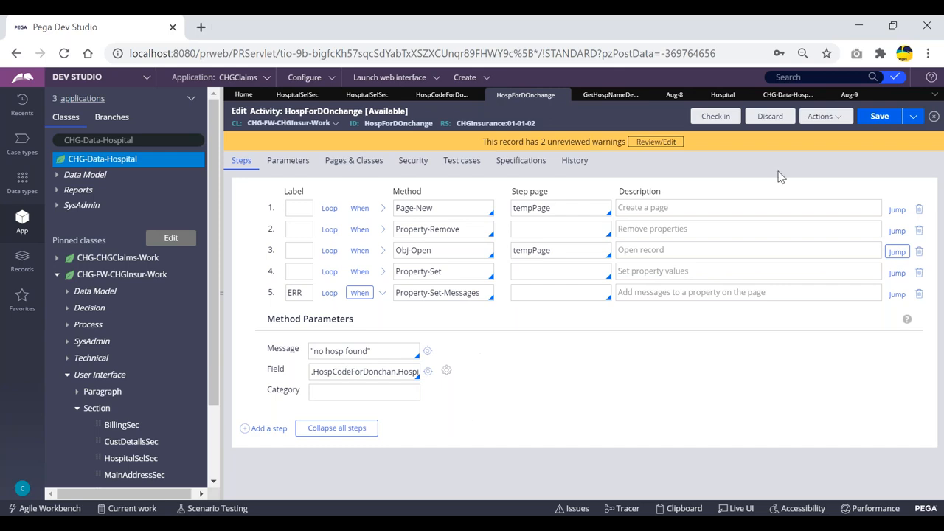
click(872, 117)
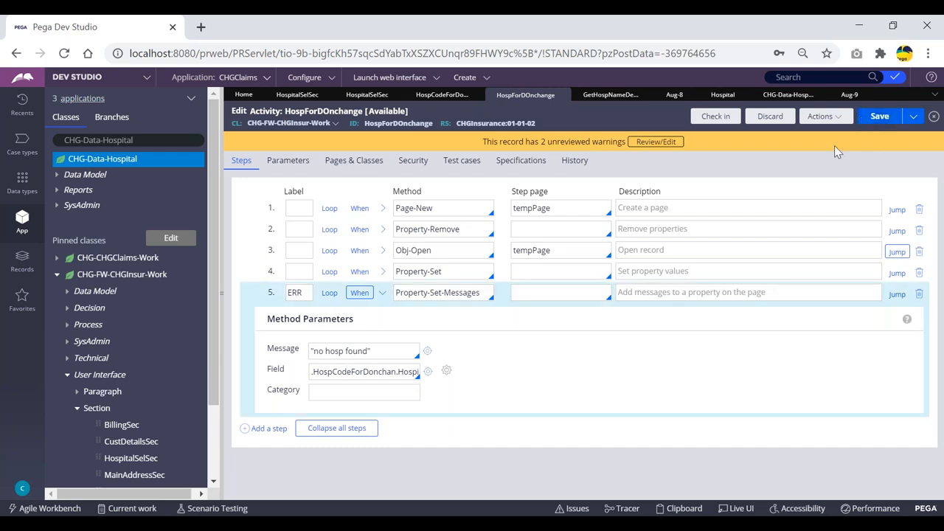
Refresh case Aug-9 and test its HospitalCode field with the invalid code asdasd.
click(850, 95)
click(901, 118)
click(887, 137)
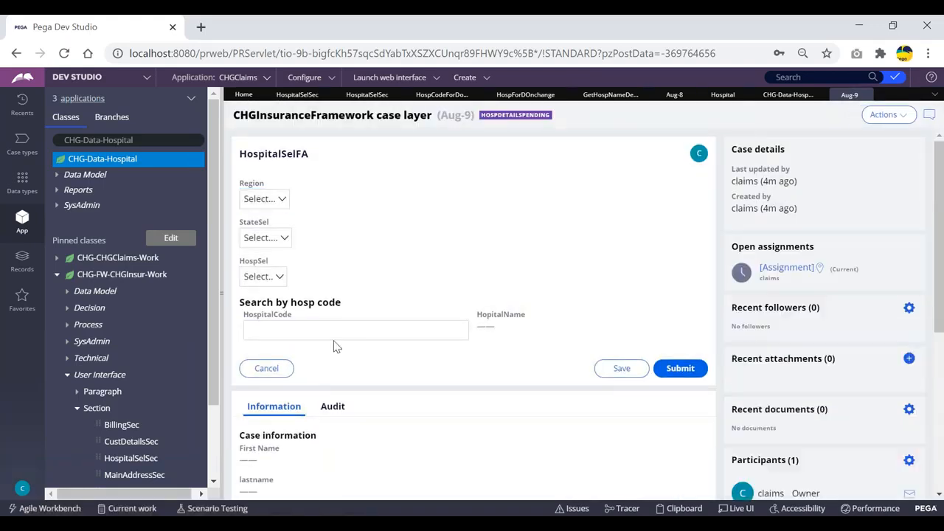
click(309, 333)
text(asdasd)
key(Tab)
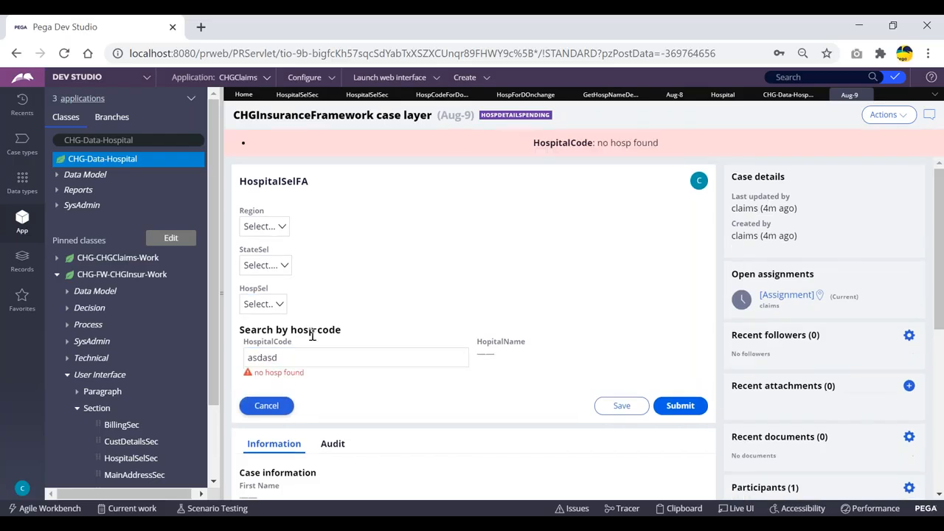
Examine the error message displayed beneath the HospitalCode field.
drag(255, 373, 317, 380)
click(314, 380)
drag(255, 374, 298, 374)
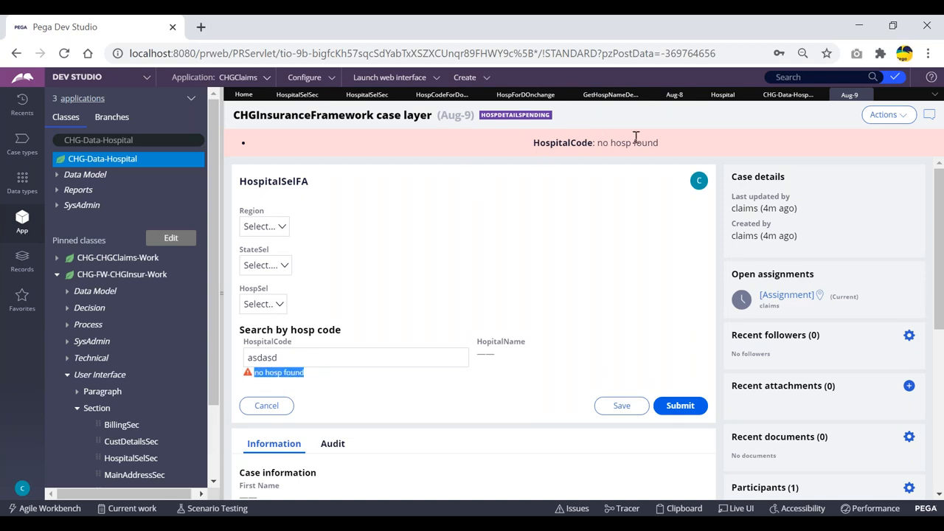
click(315, 378)
drag(315, 379, 246, 380)
click(314, 379)
drag(314, 378, 254, 377)
Replace the invalid hospital code with AP1 to look up its hospital name.
click(329, 362)
drag(332, 366, 242, 371)
text(AP1)
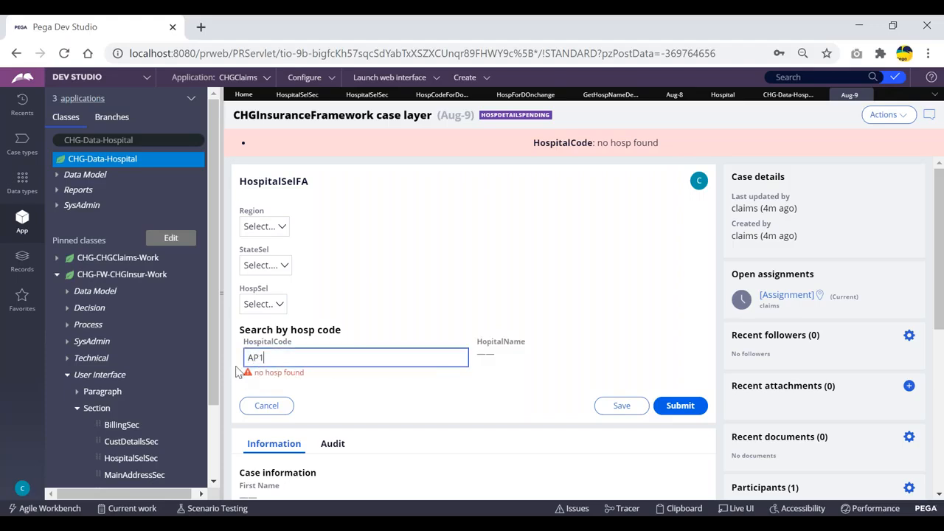
key(Tab)
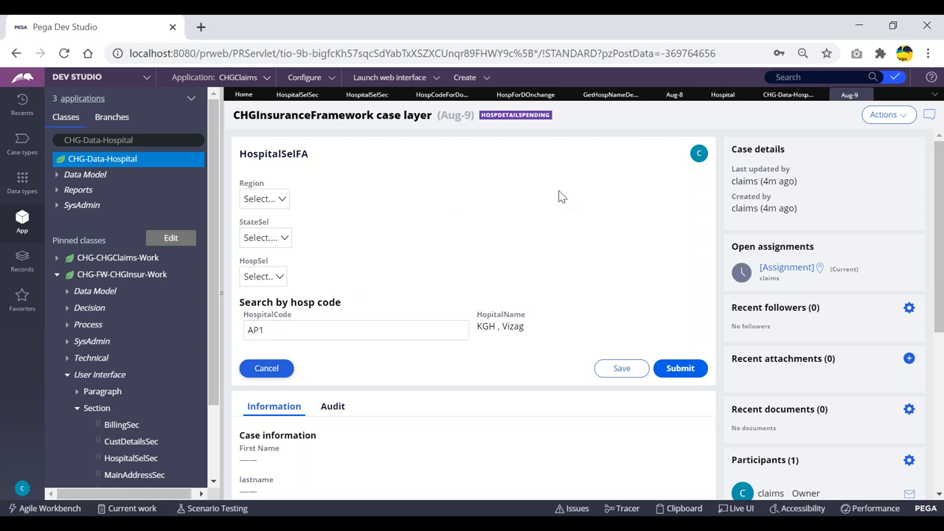
View the Hospital data type's records and instances, and return to the GetHospNameDetails Declare OnChange rule.
click(789, 95)
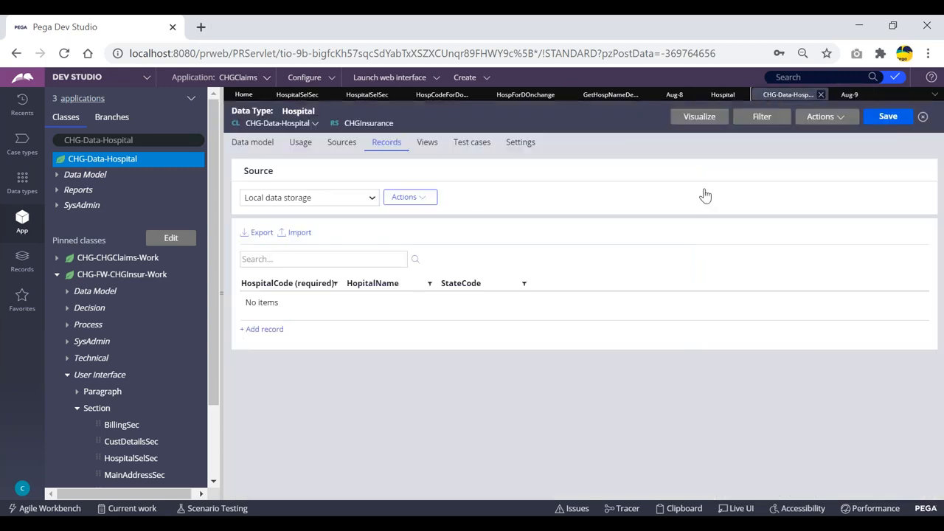
click(723, 95)
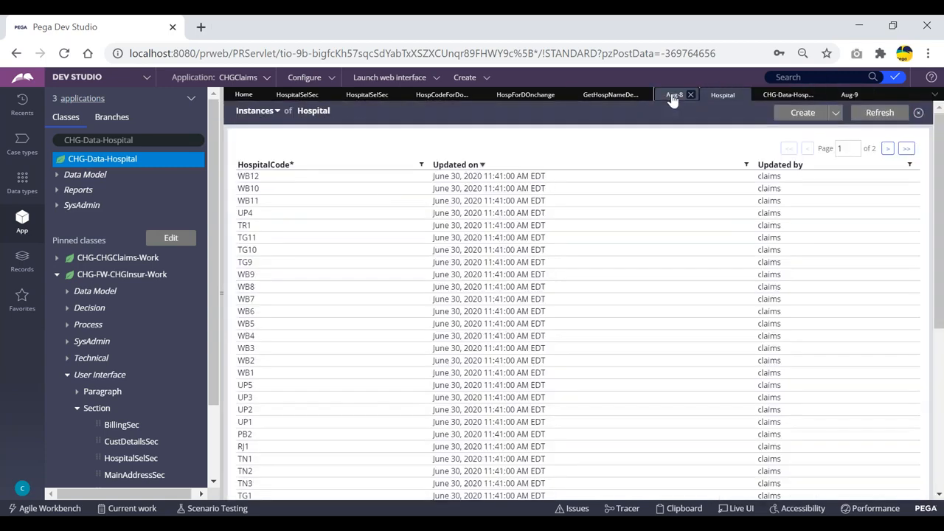
click(611, 95)
click(611, 96)
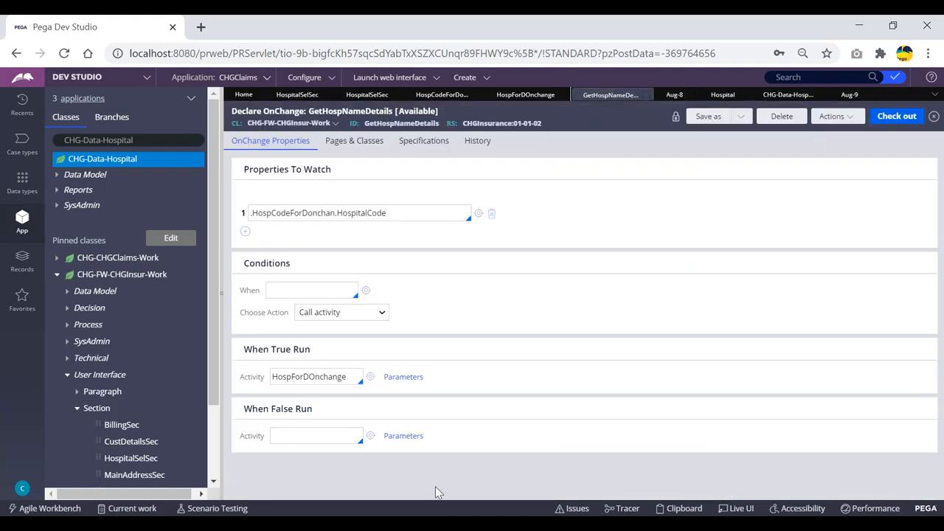
Switch to Notepad and review the declarative rule notes covering DExpr, D consta, Onchange, Trigger and index.
key(alt+Tab)
scroll(503, 248, up, 3)
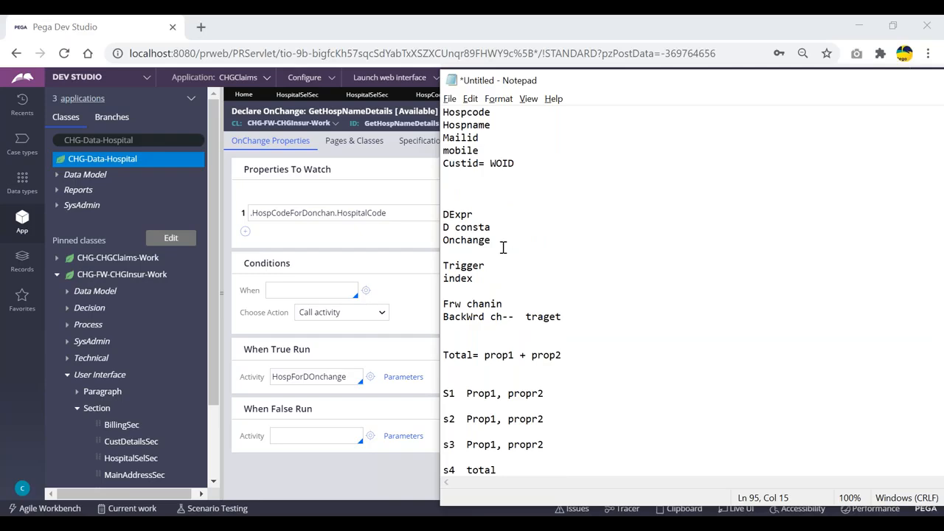
drag(500, 241, 423, 214)
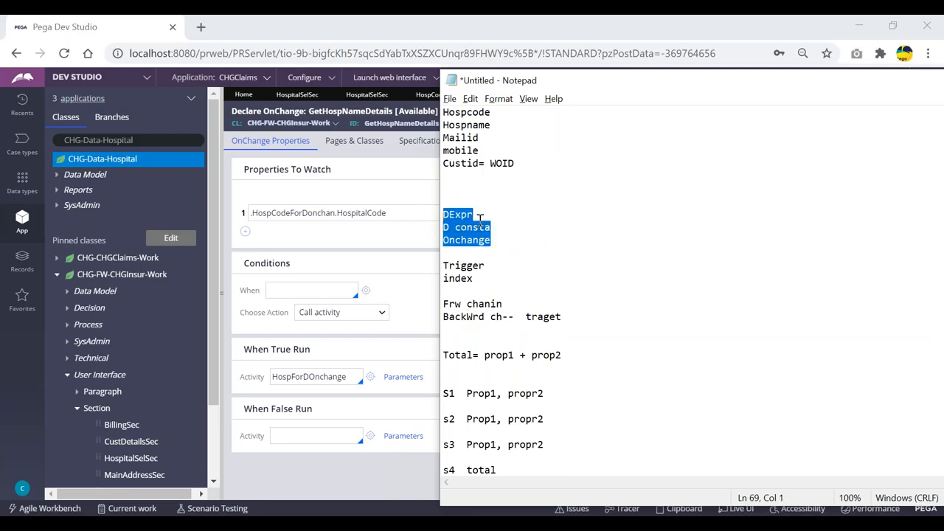
click(511, 225)
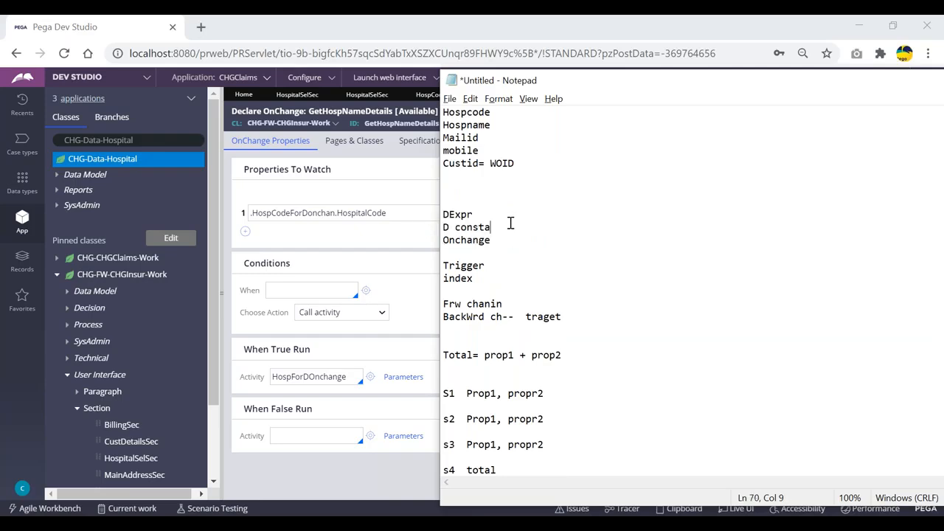
drag(493, 261, 431, 263)
drag(480, 279, 444, 267)
click(474, 278)
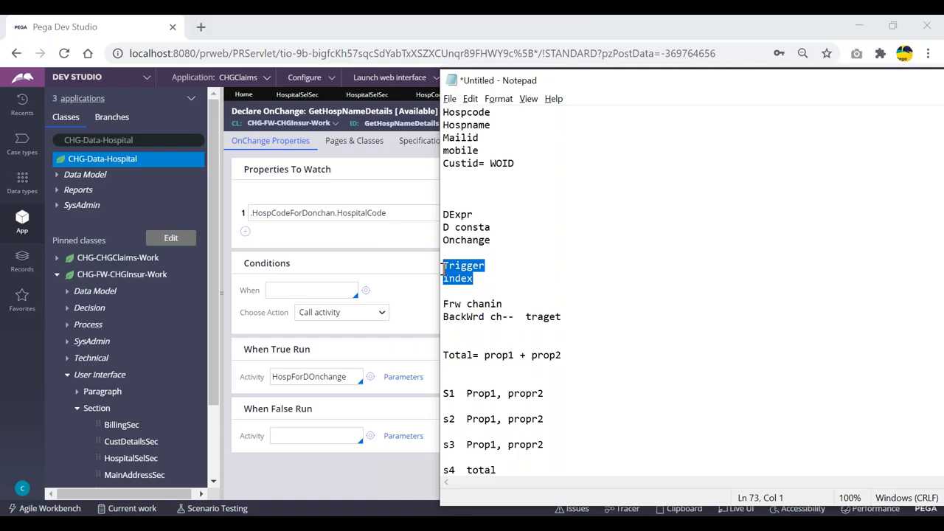
click(487, 281)
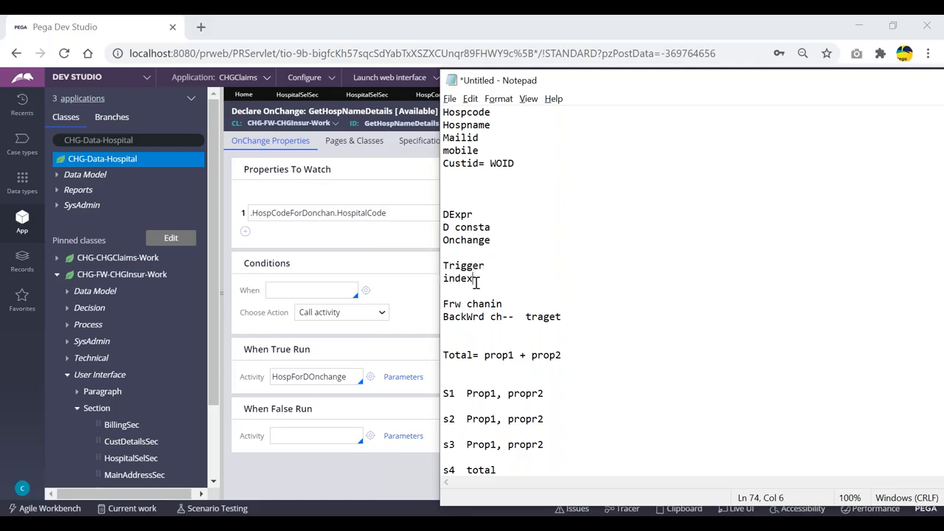
drag(481, 279, 441, 267)
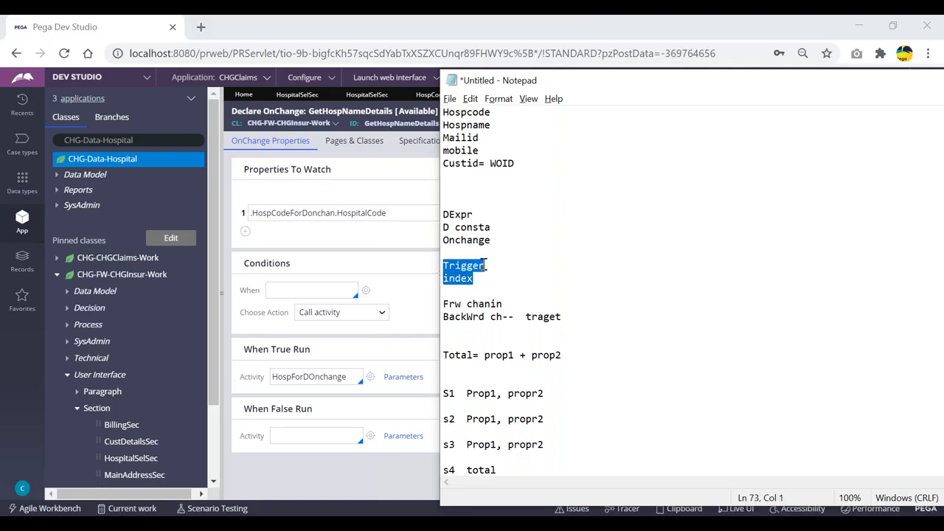
click(492, 241)
drag(492, 240, 433, 214)
click(457, 255)
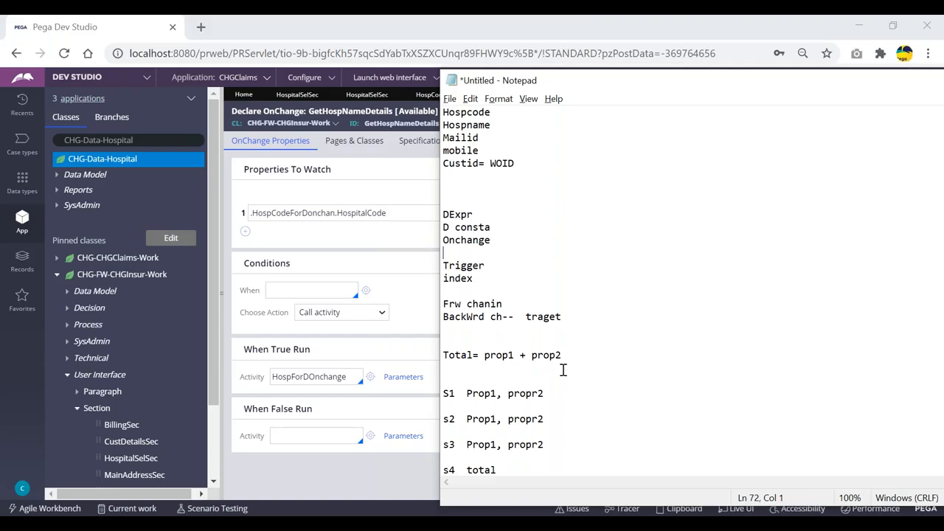
click(577, 118)
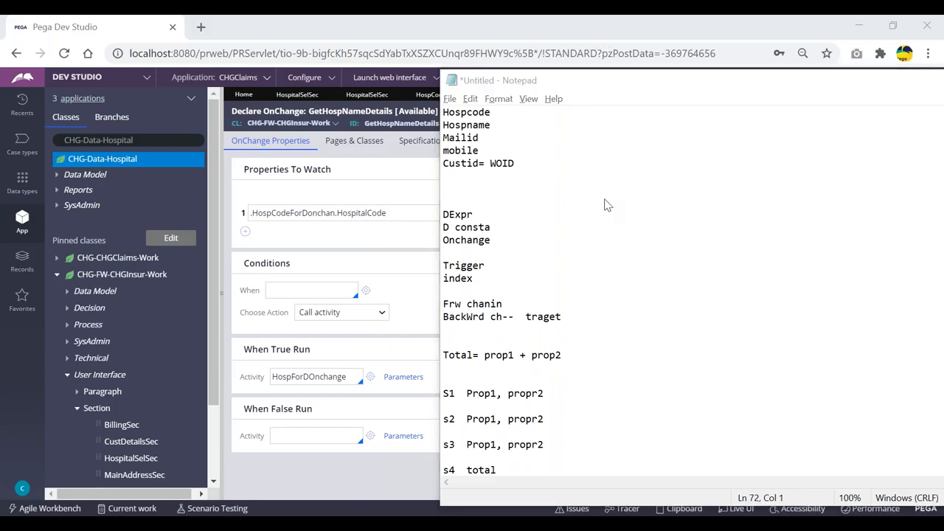